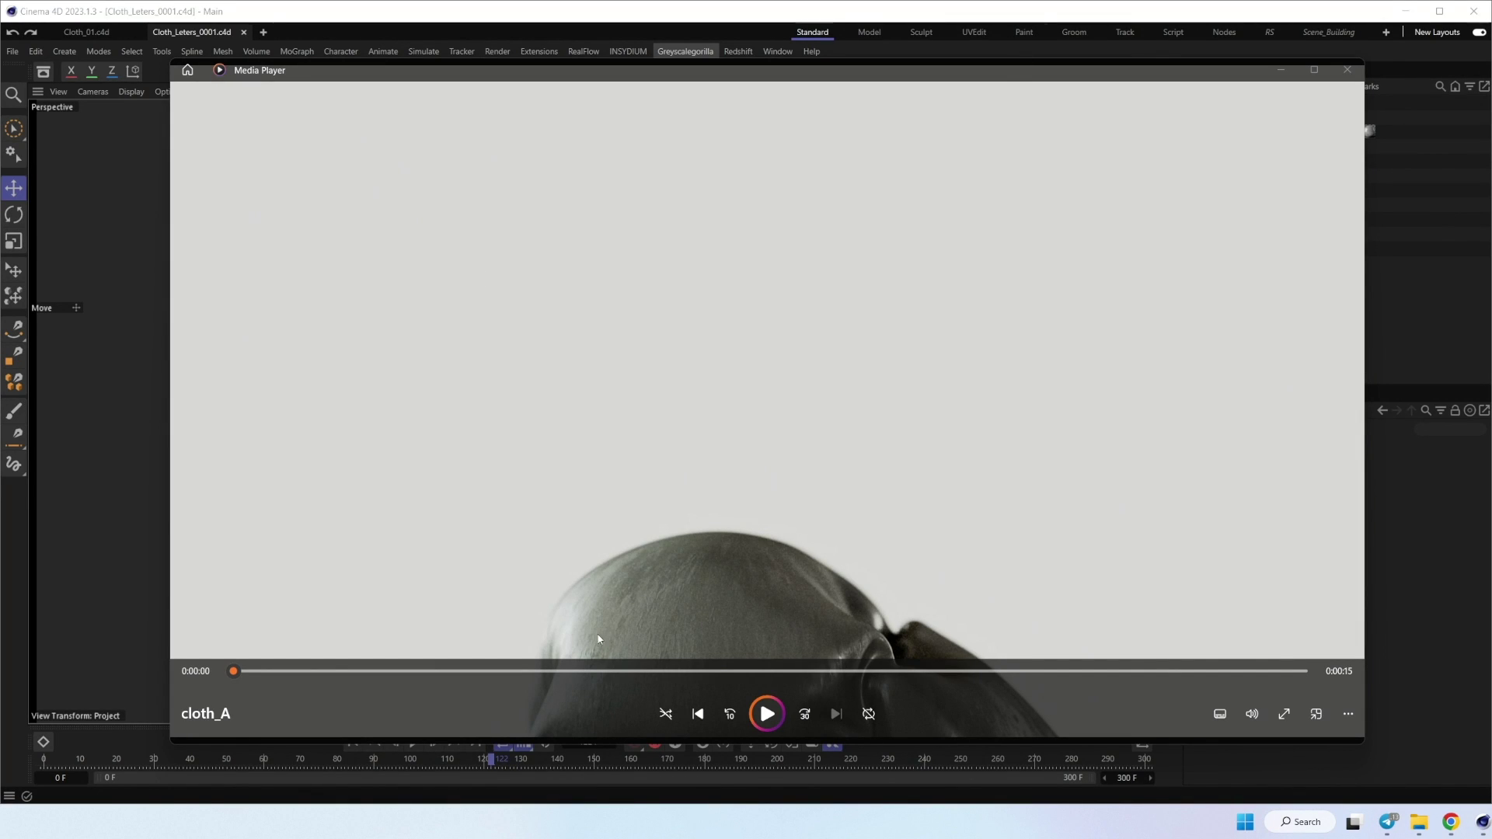
Step: Watch the cloth_A preview video, close the player, and play back the letter A cloth simulation before rewinding to the start
left_click(767, 714)
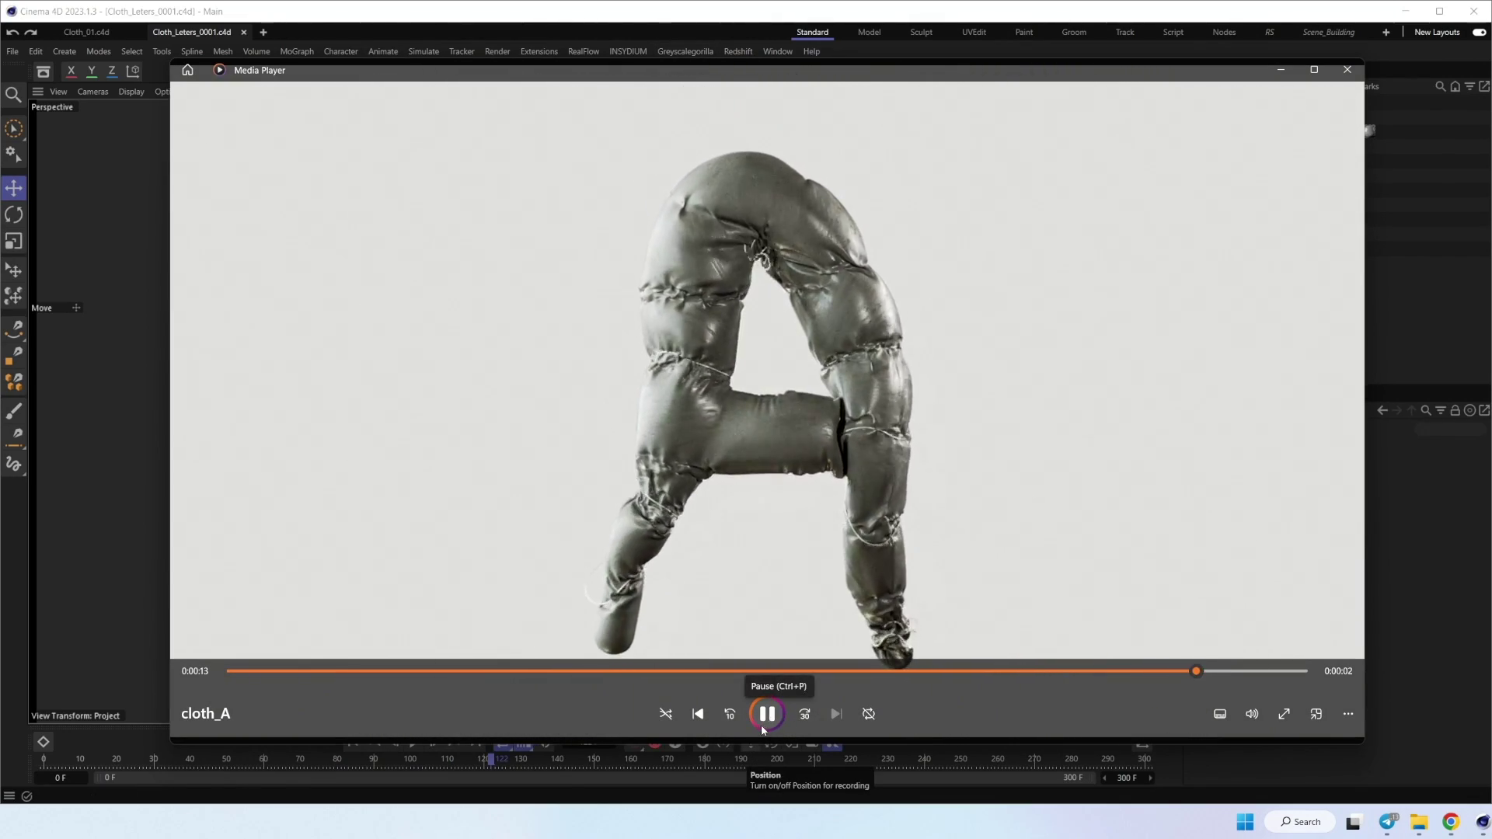
left_click(765, 714)
left_click(1348, 70)
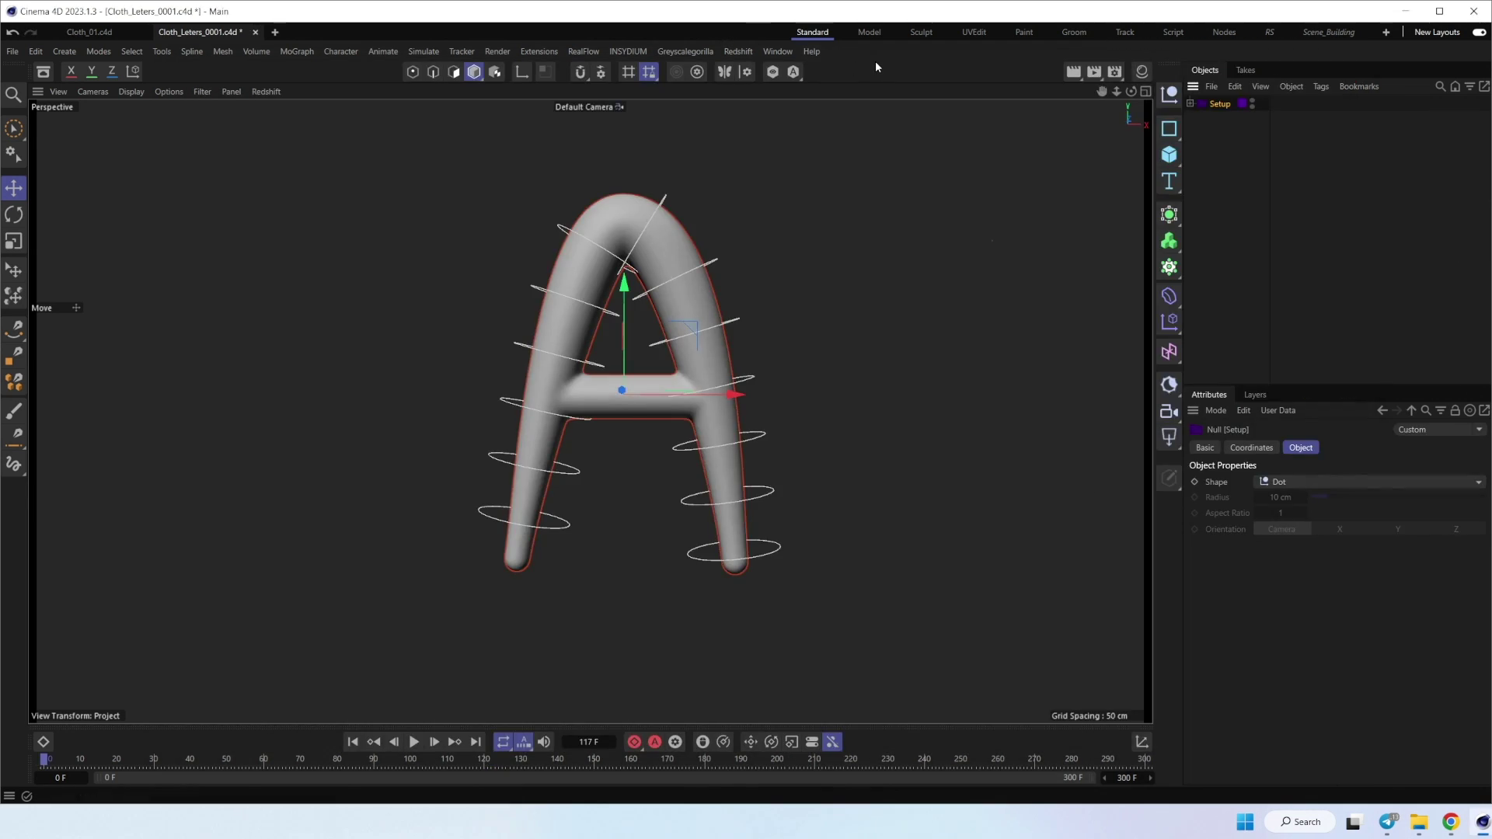
left_click(415, 742)
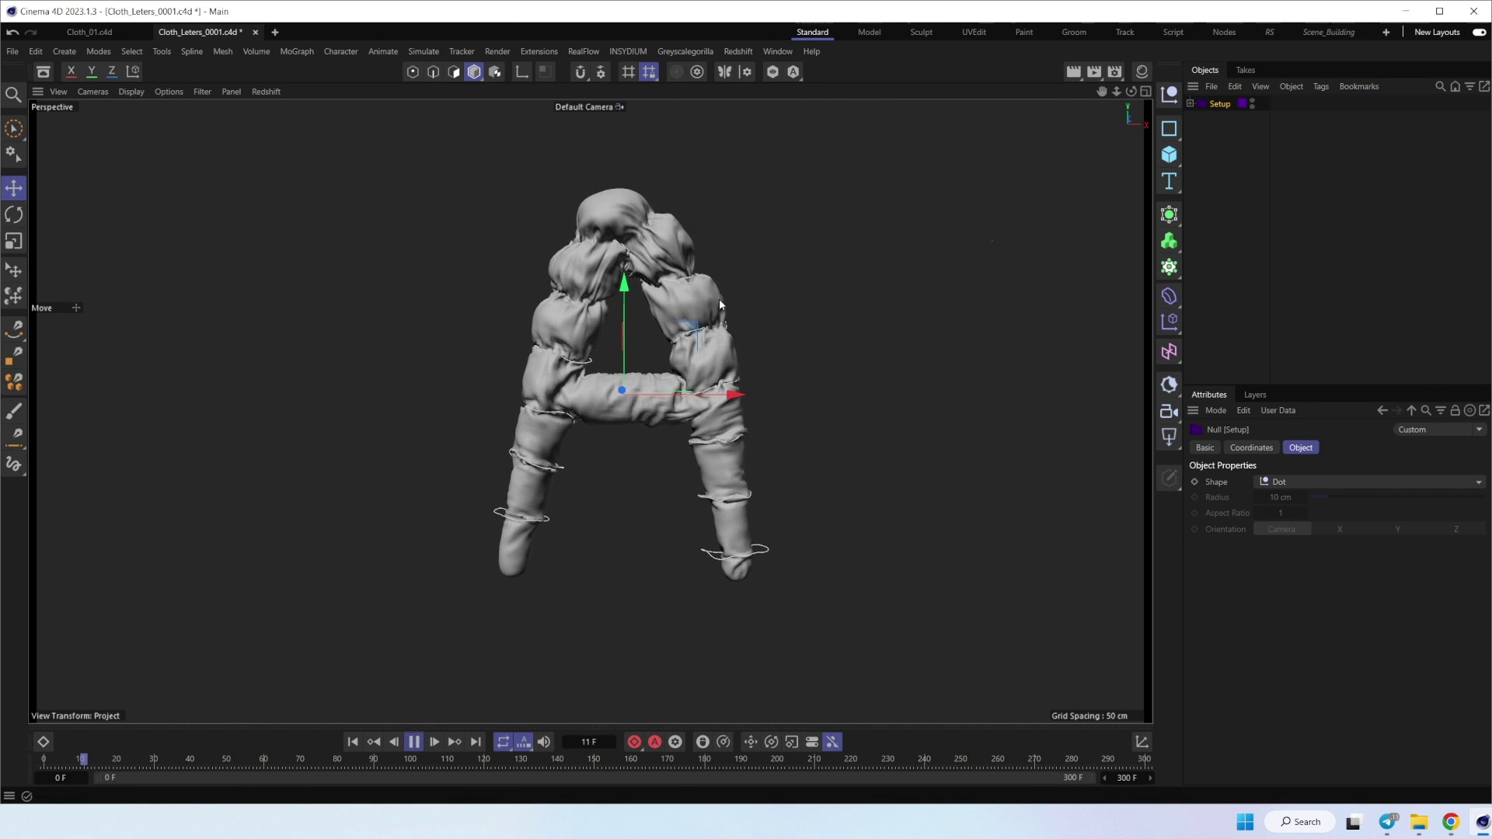
left_click(353, 741)
Step: Hide, lock and disable the existing Setup layer, and switch to the Front view
left_click(1256, 394)
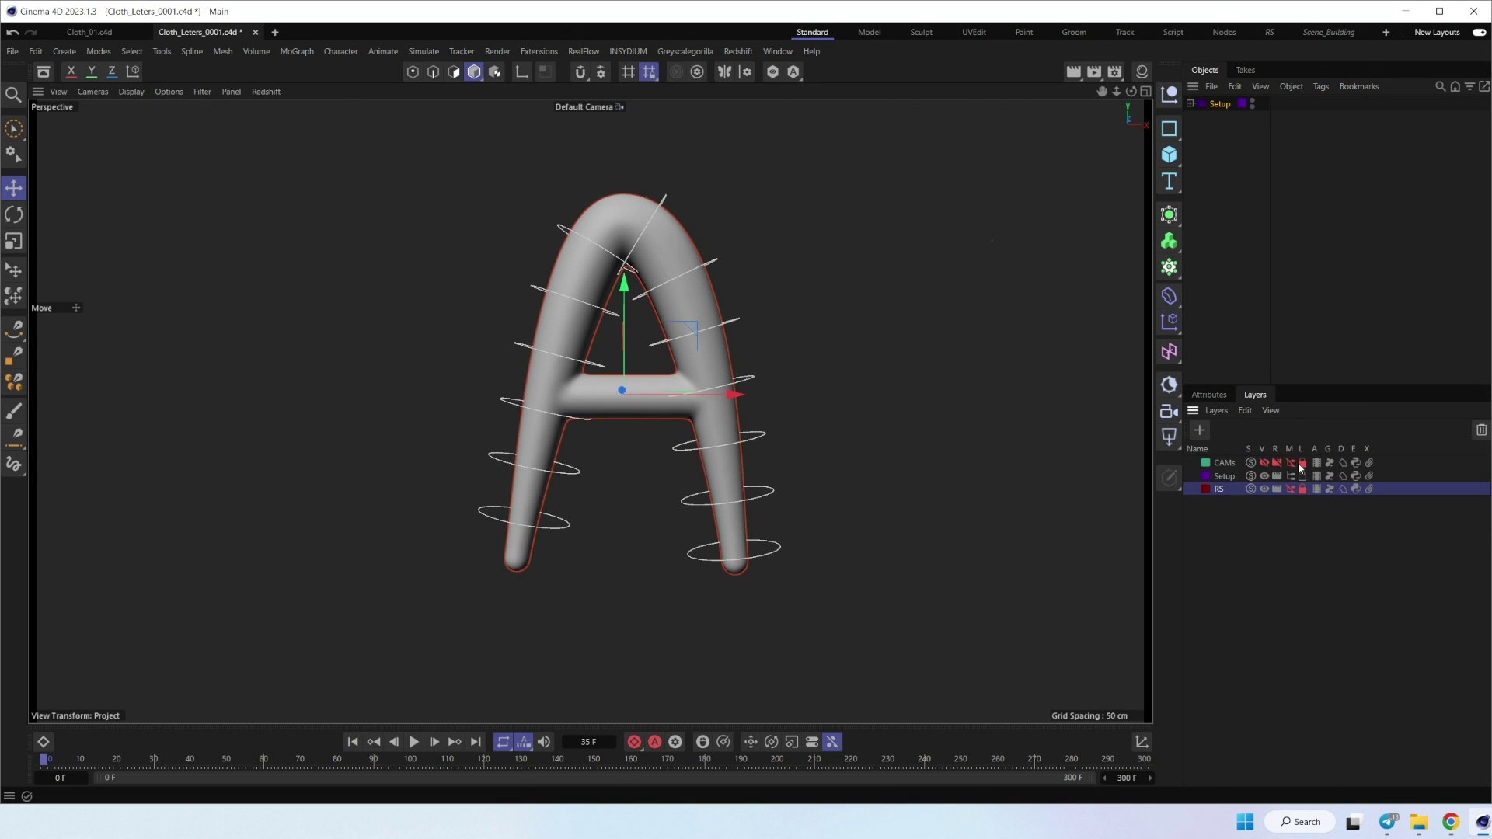
left_click_drag(1266, 480, 1370, 481)
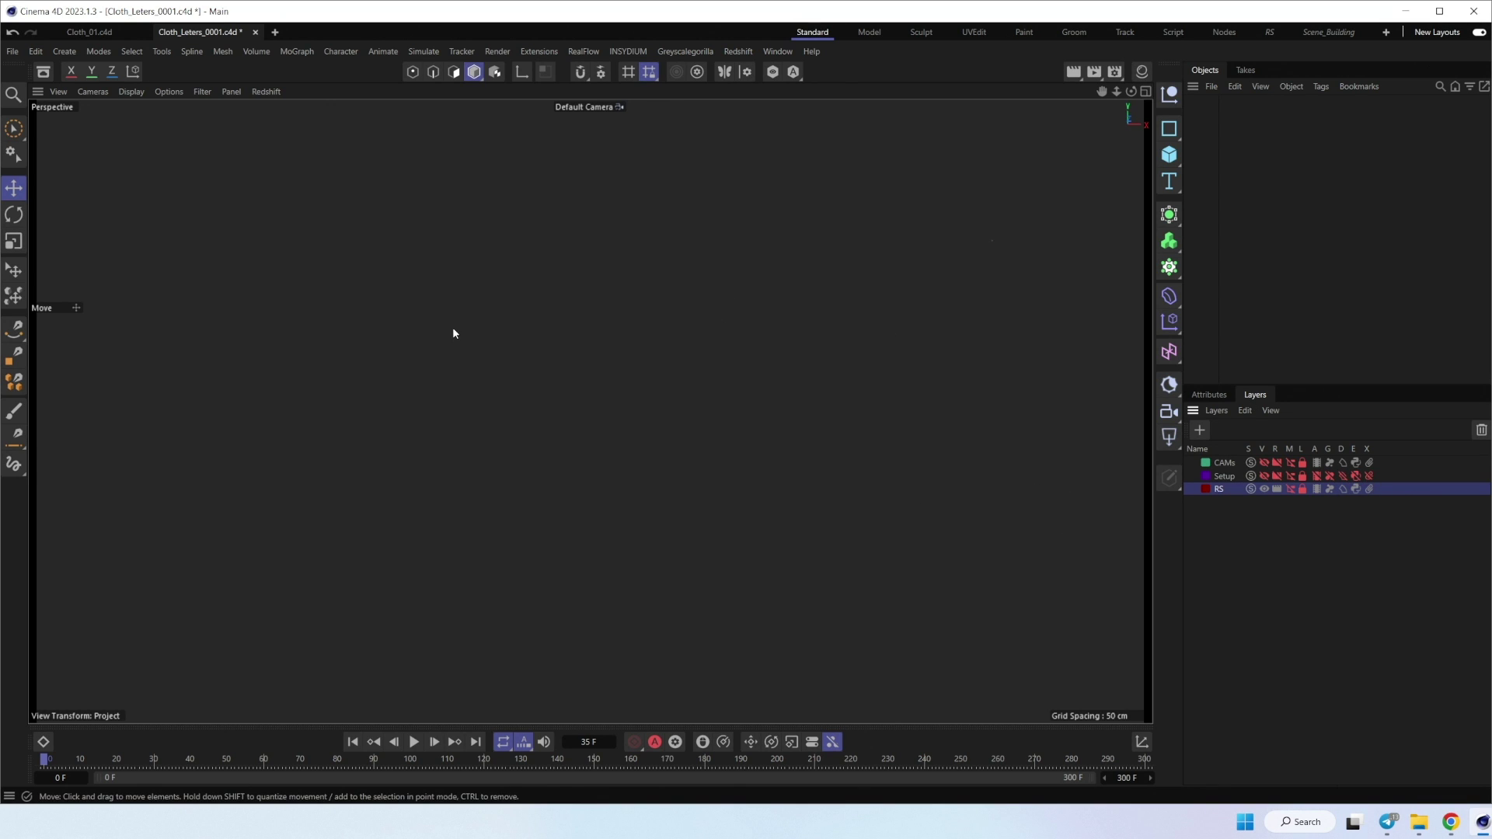
middle_click(636, 342)
middle_click(831, 580)
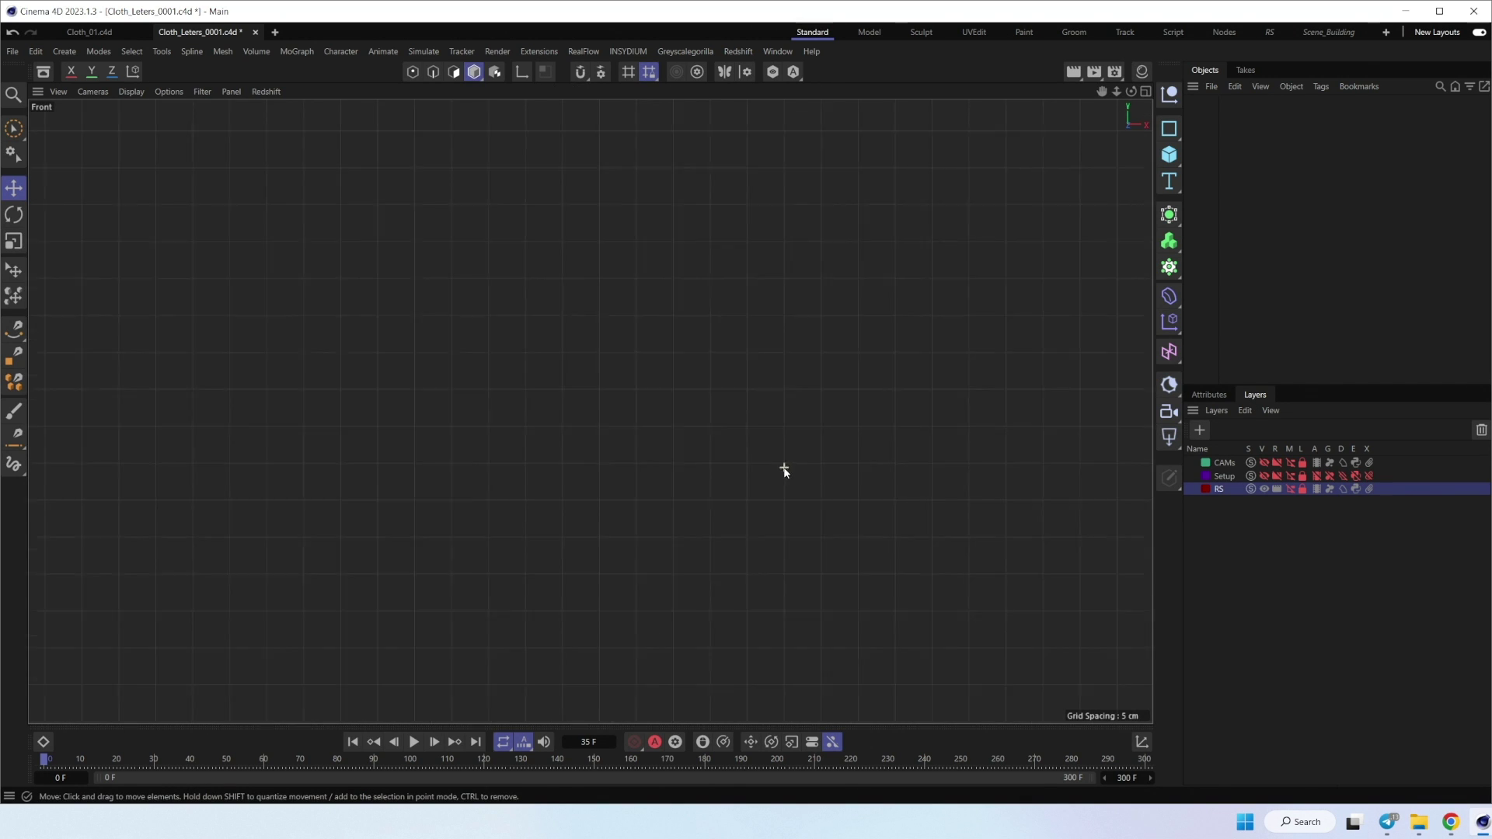
middle_click_drag(966, 240, 757, 479, "alt")
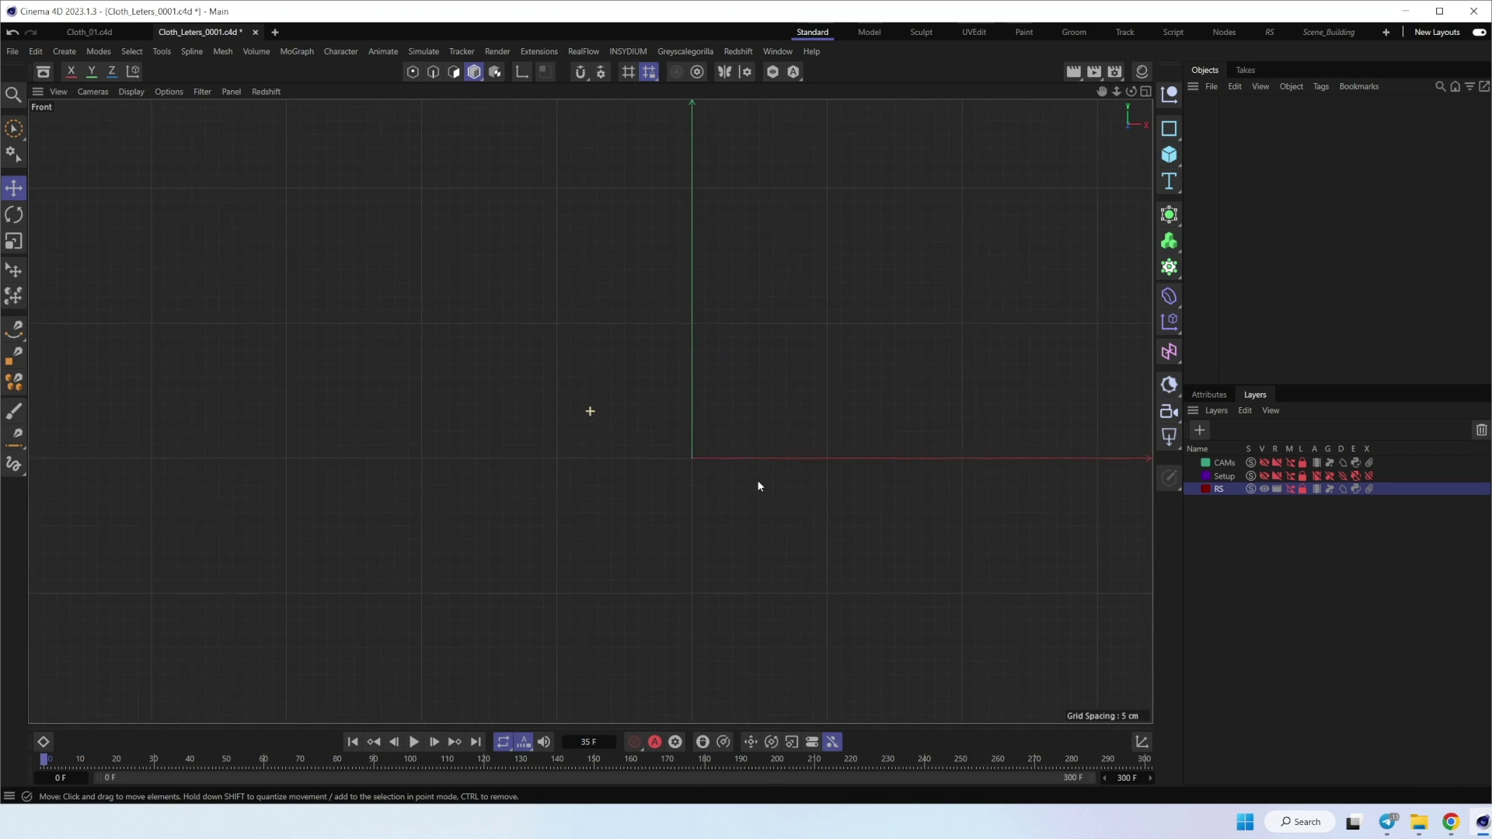
Step: Add a default 200 cm cube at the origin as a size reference and deselect it
left_click(1169, 157)
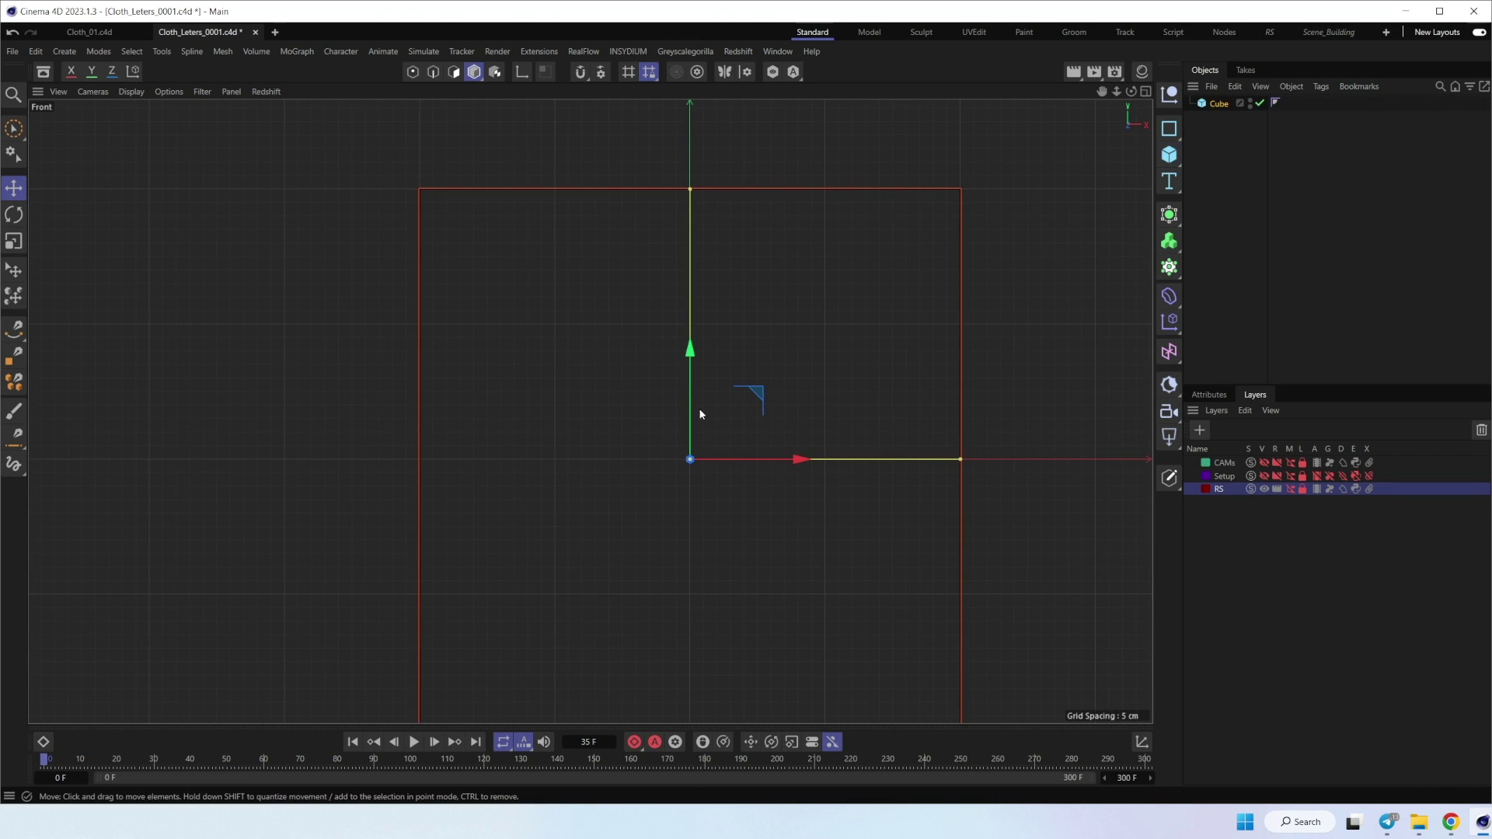
scroll(707, 466, "down", 2)
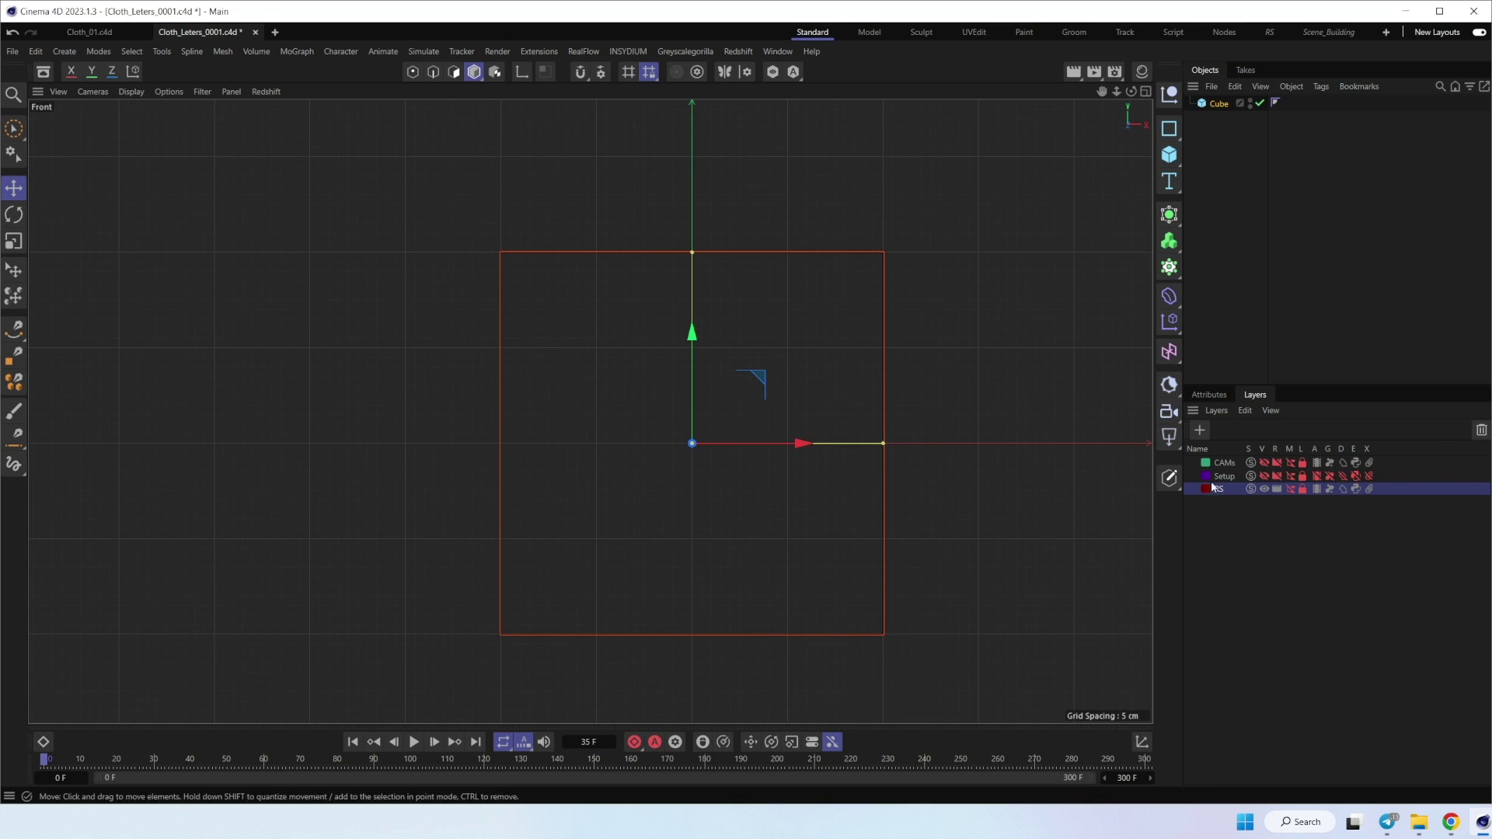
left_click(1209, 394)
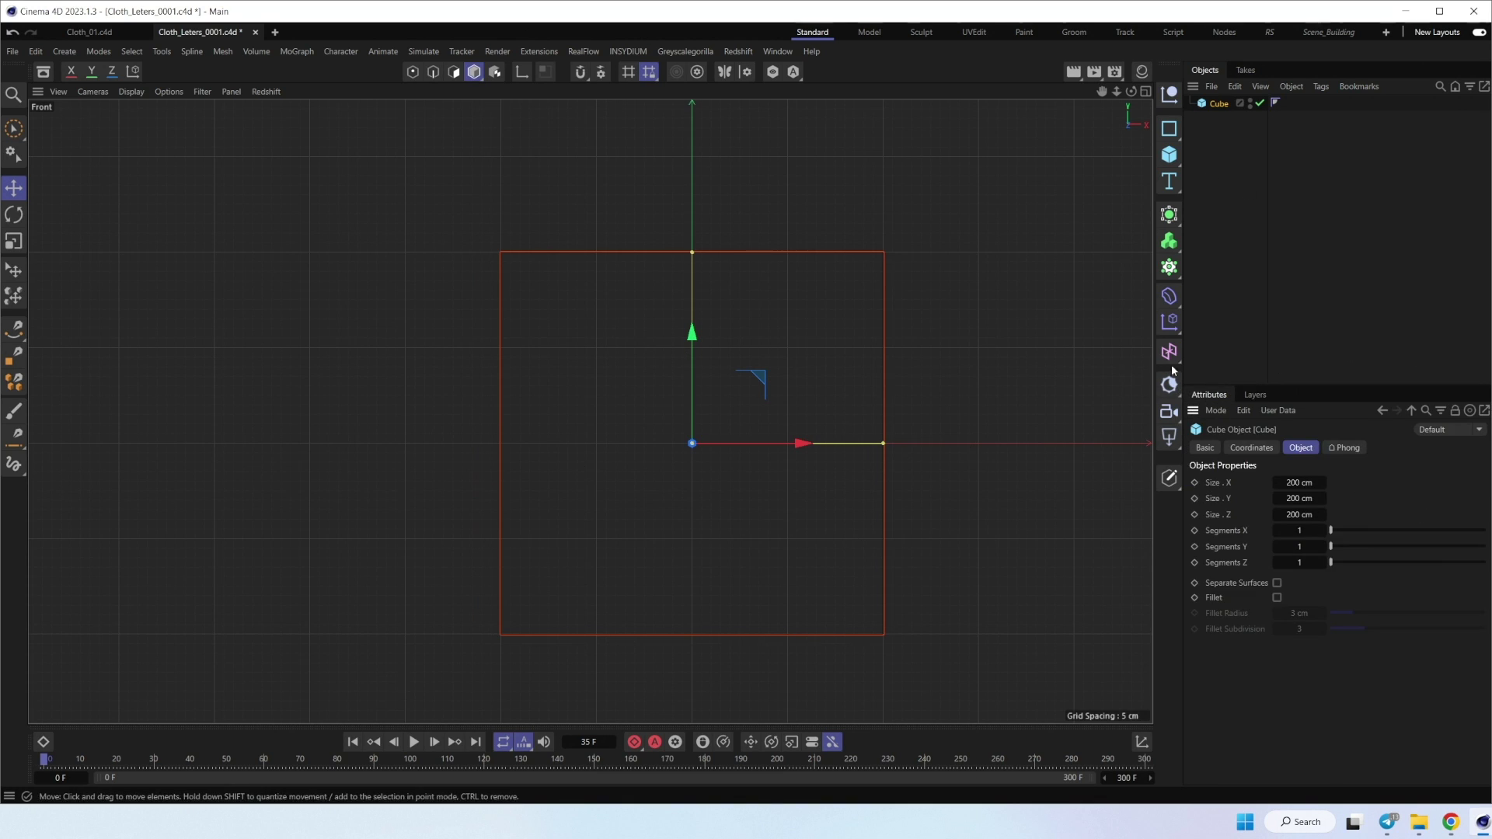
left_click(1225, 241)
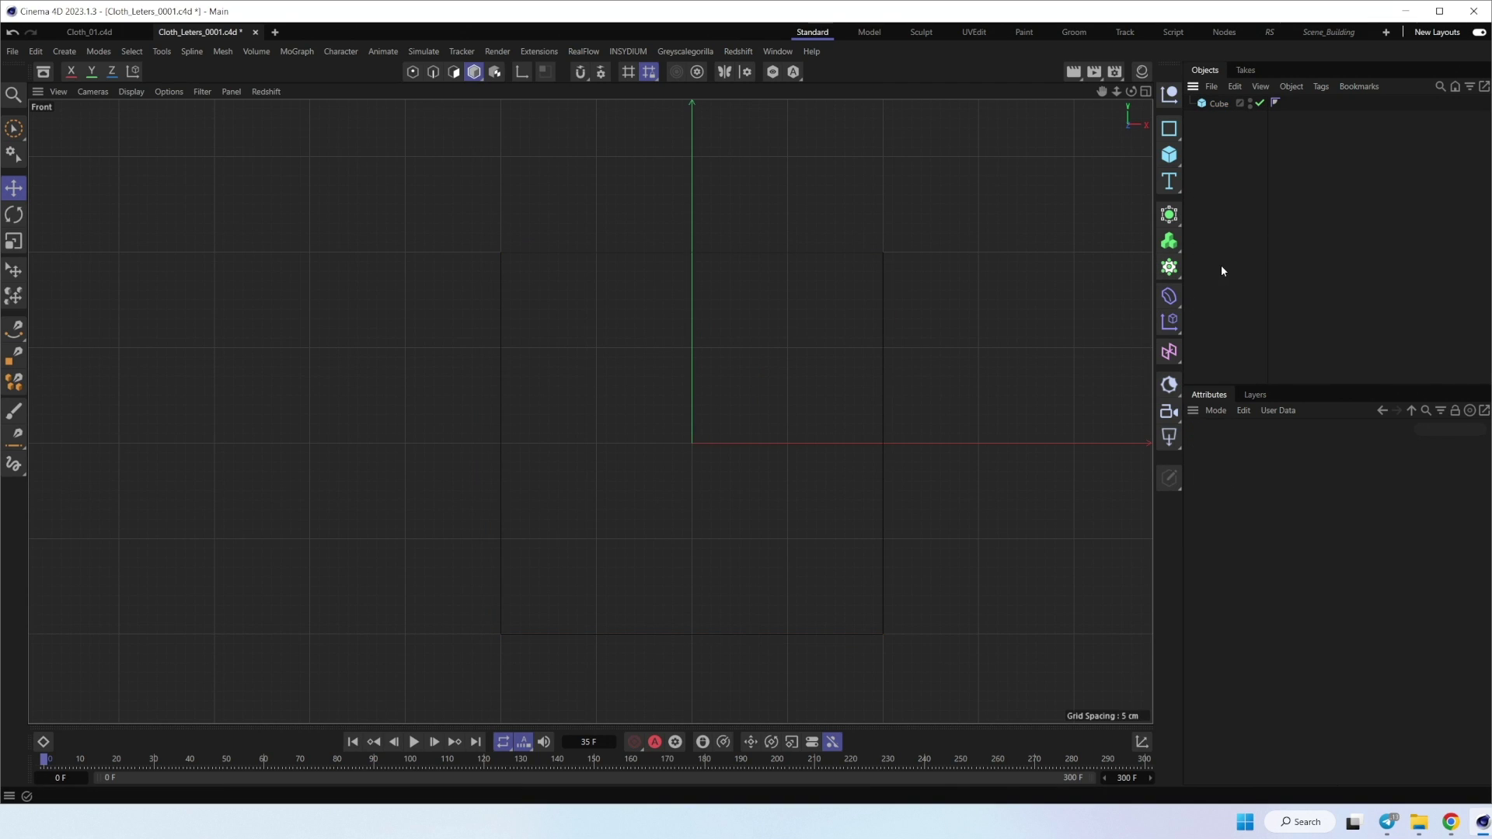
Step: Draw an open four-point Bezier spline with the Spline Pen, looping inside the cube's outline and ending near its own lower-left curve
left_click(11, 327)
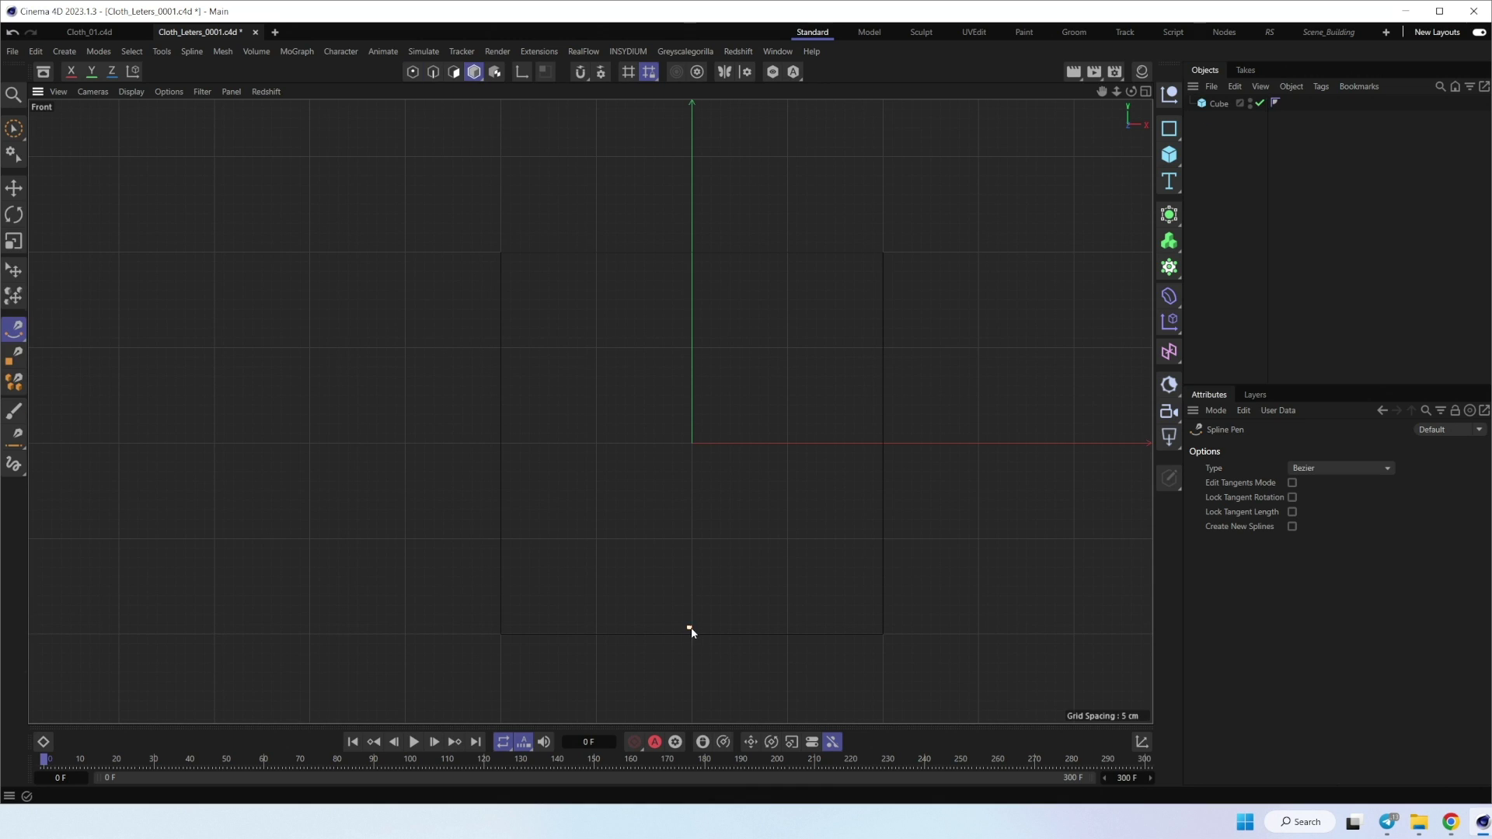
left_click(689, 628)
left_click_drag(575, 401, 613, 312)
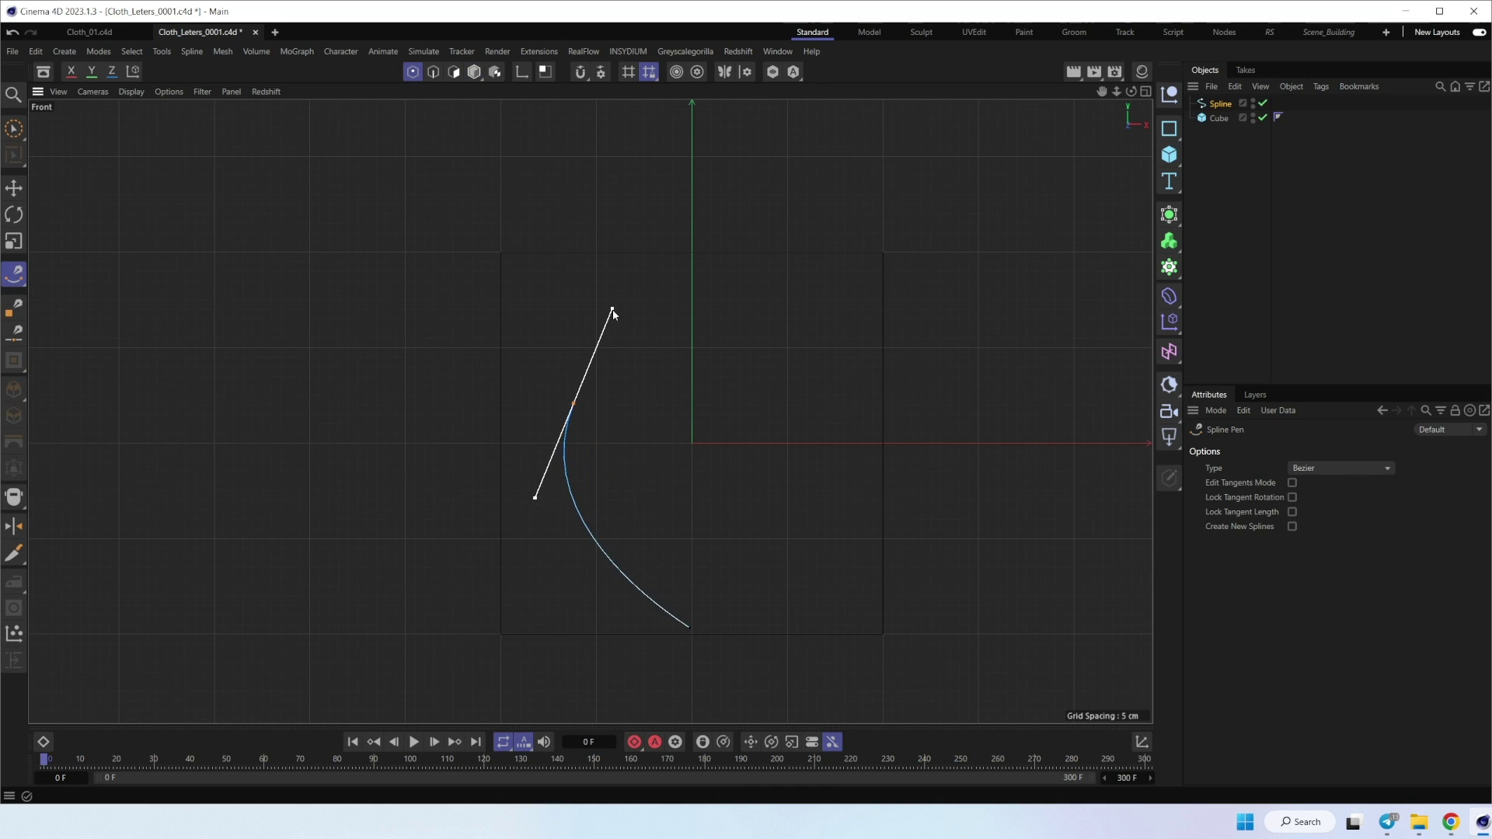
left_click_drag(823, 356, 851, 414)
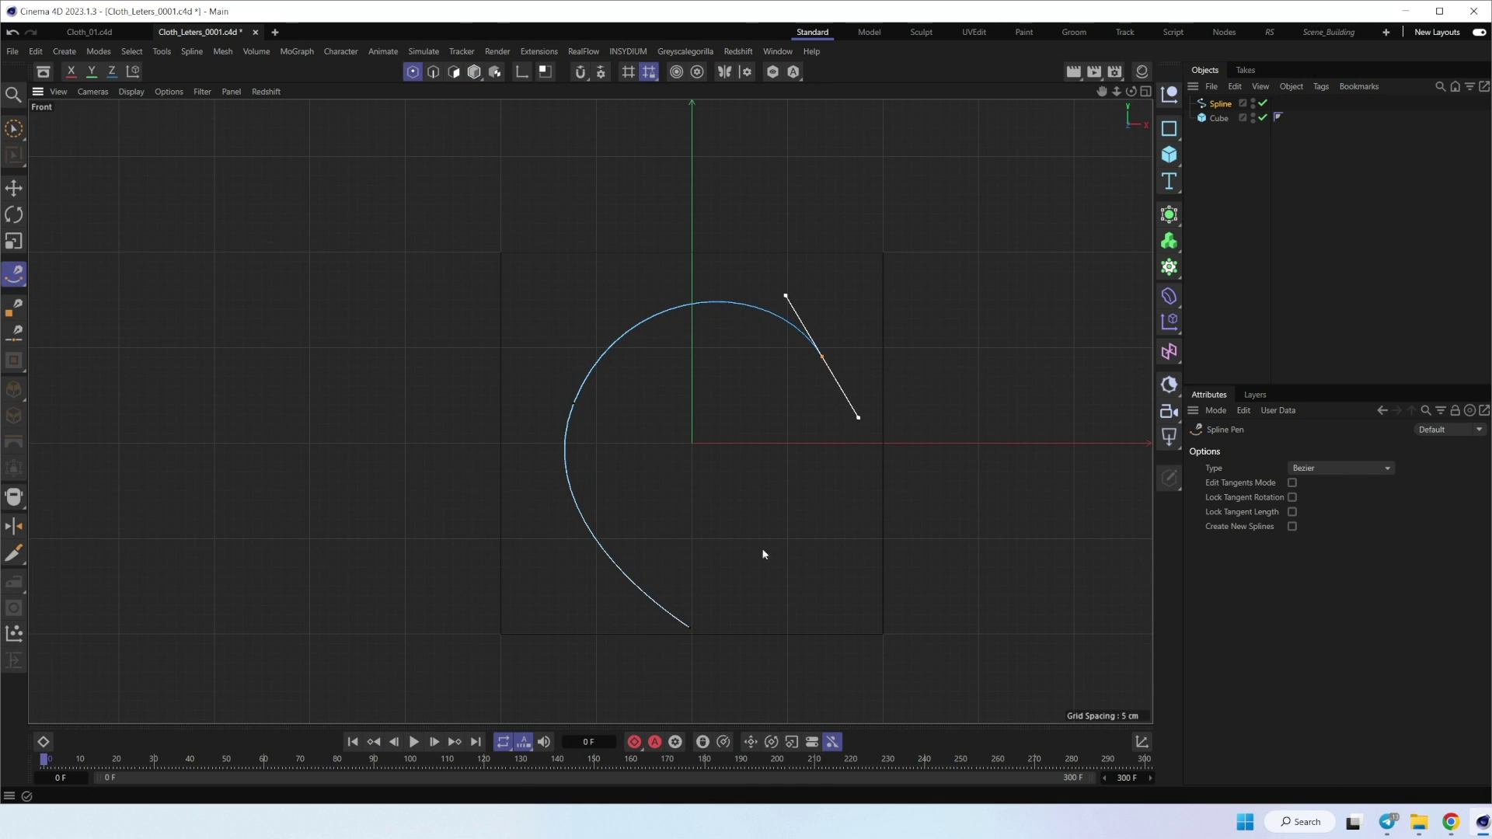
left_click(608, 539)
left_click_drag(608, 539, 436, 524)
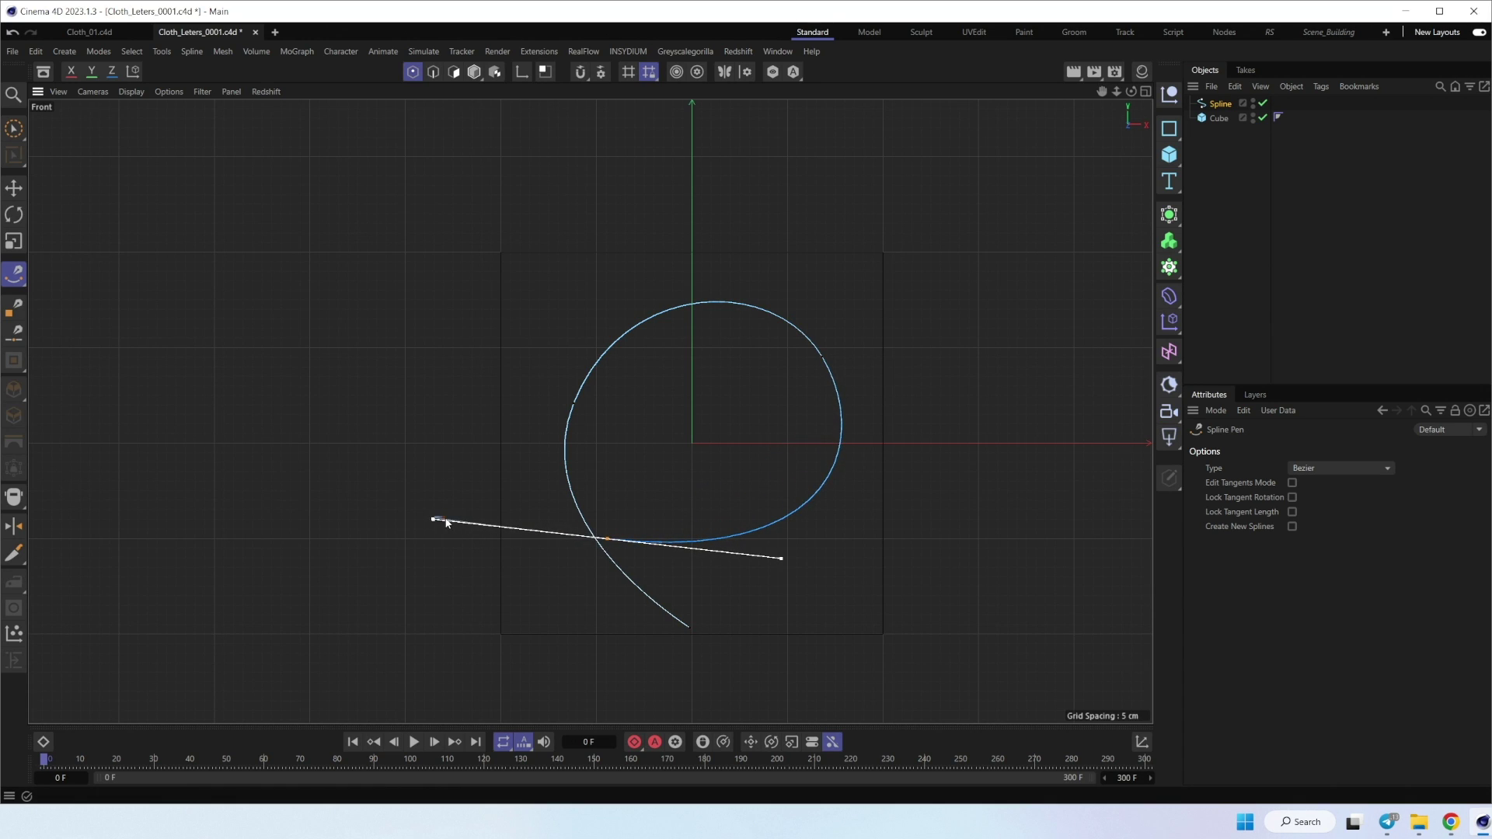
key("Escape")
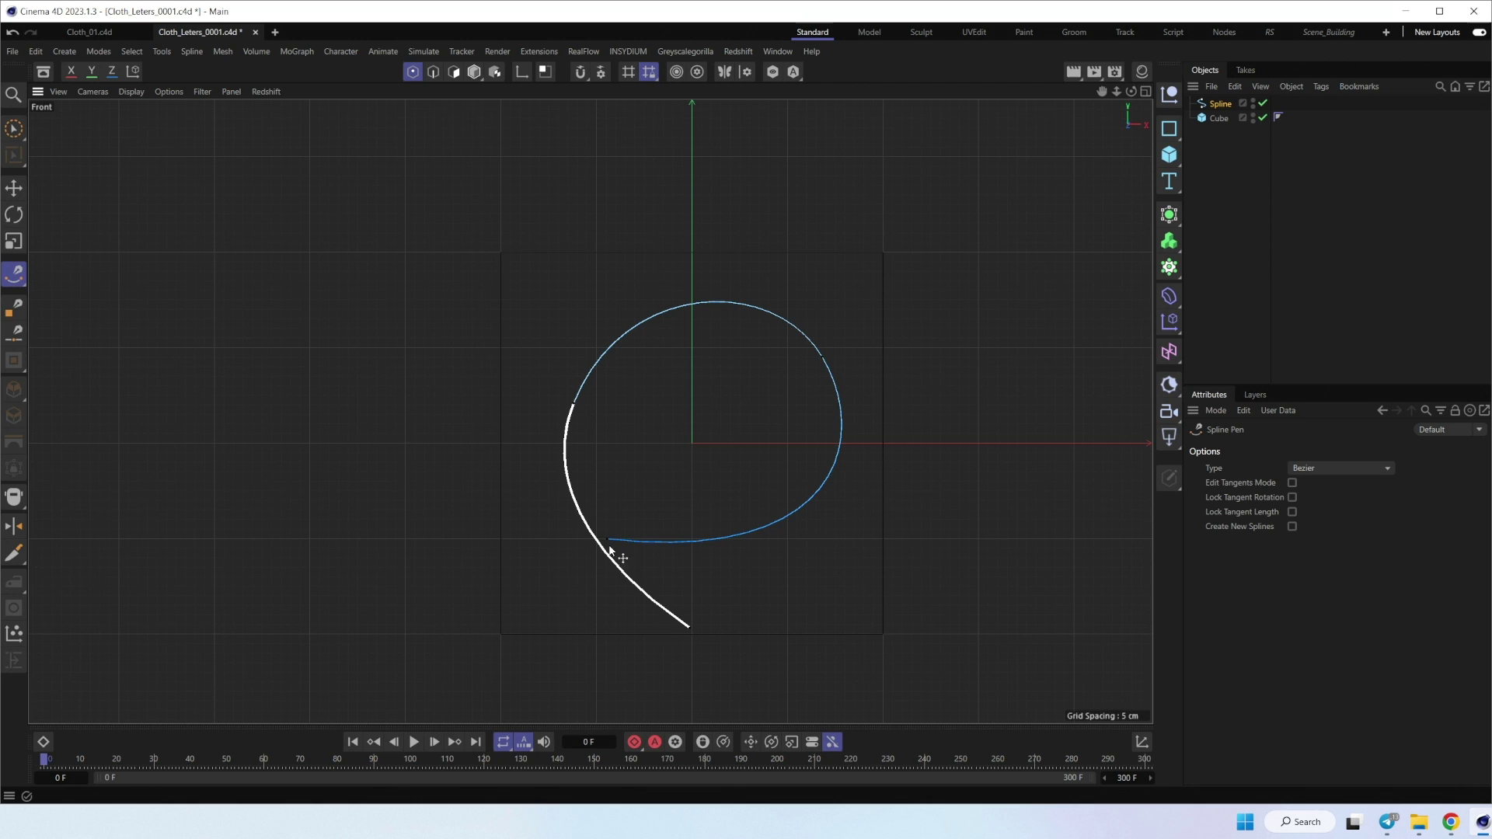
key("e")
left_click(608, 540)
scroll(595, 558, "up", 6)
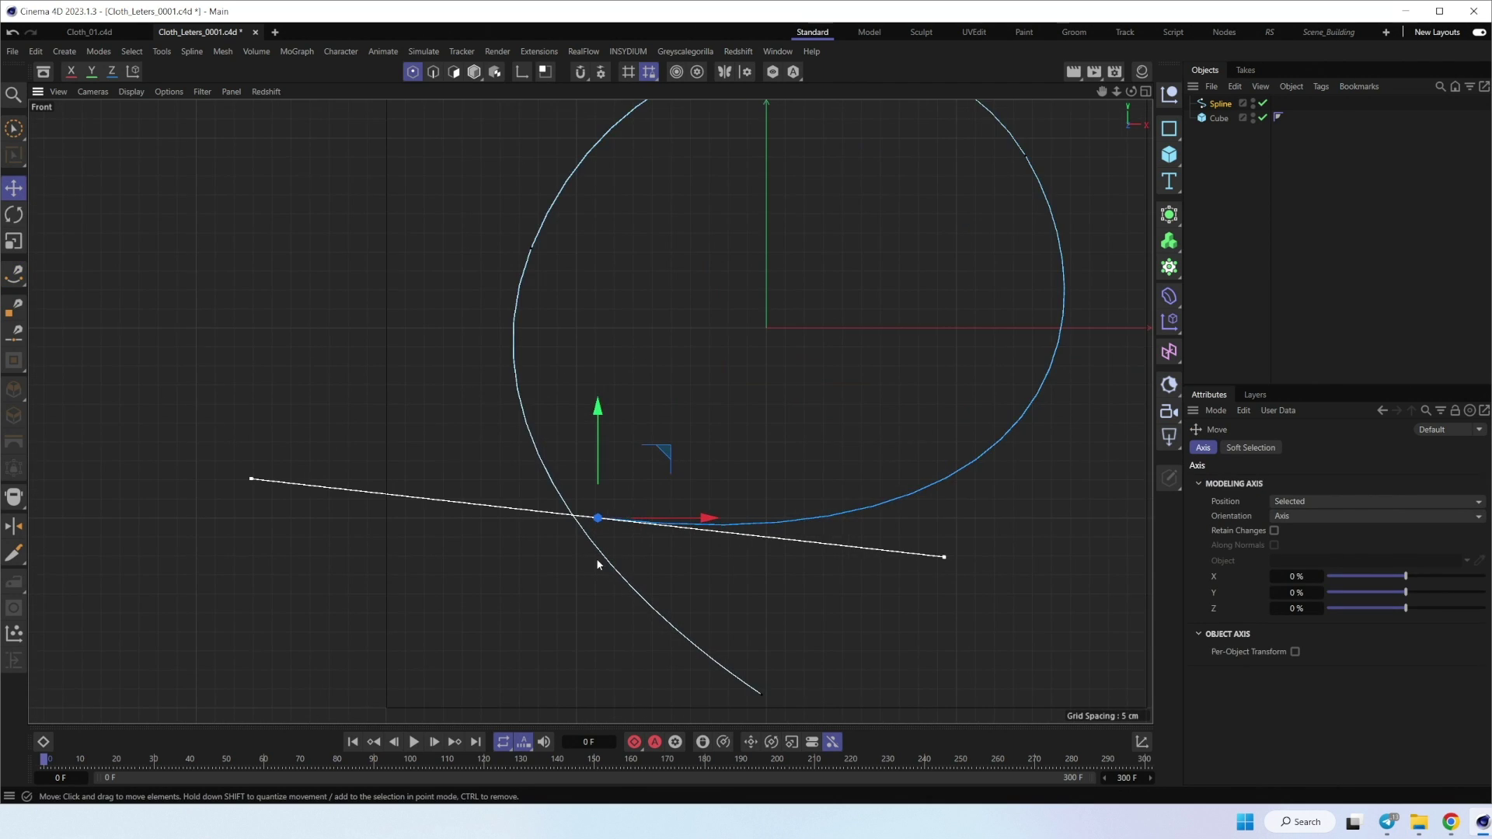
Step: Return to the Perspective view and delete the reference cube
key("F1")
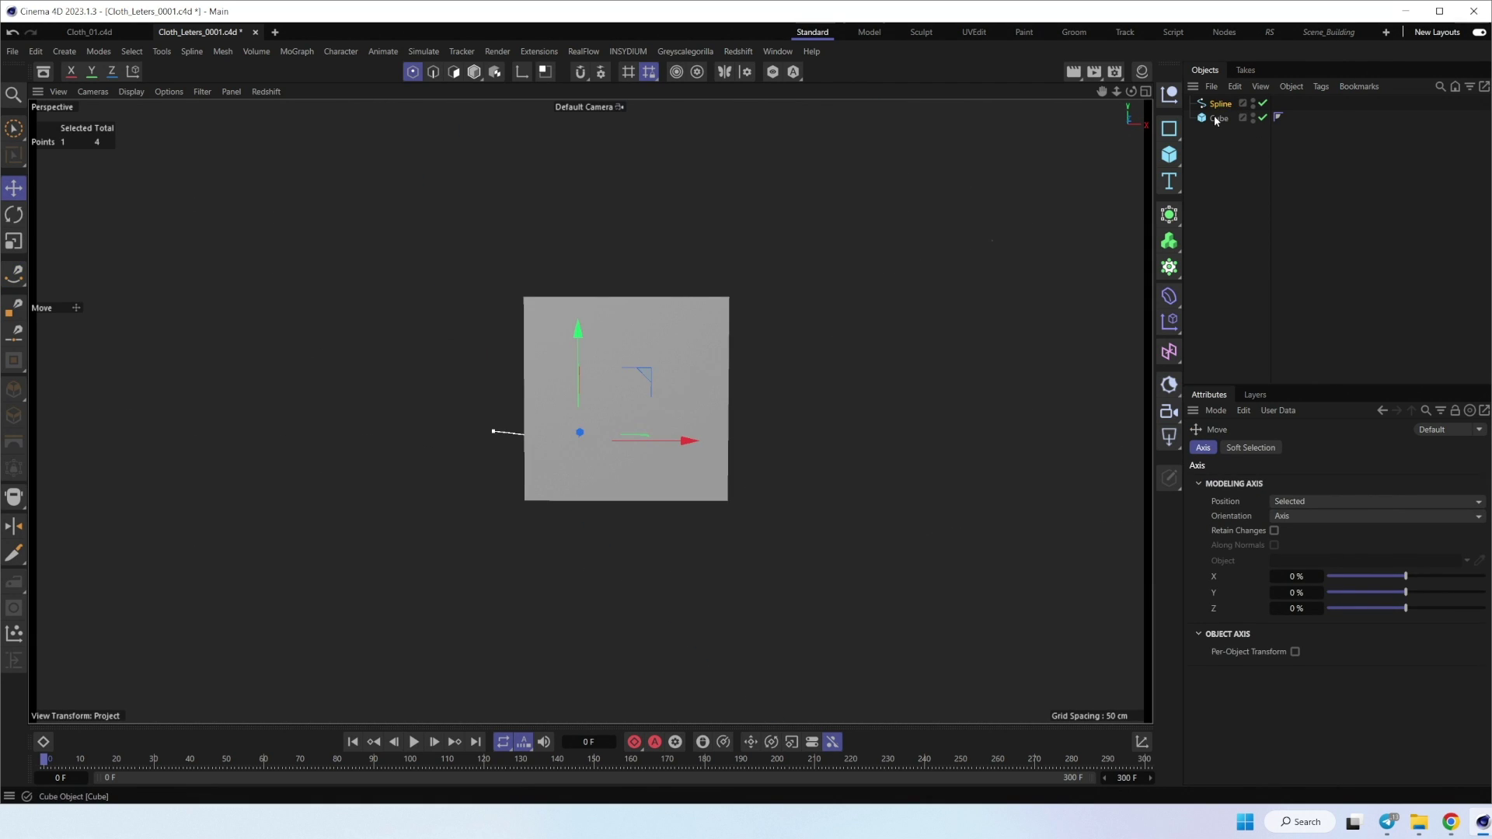
left_click(1219, 118)
key("Delete")
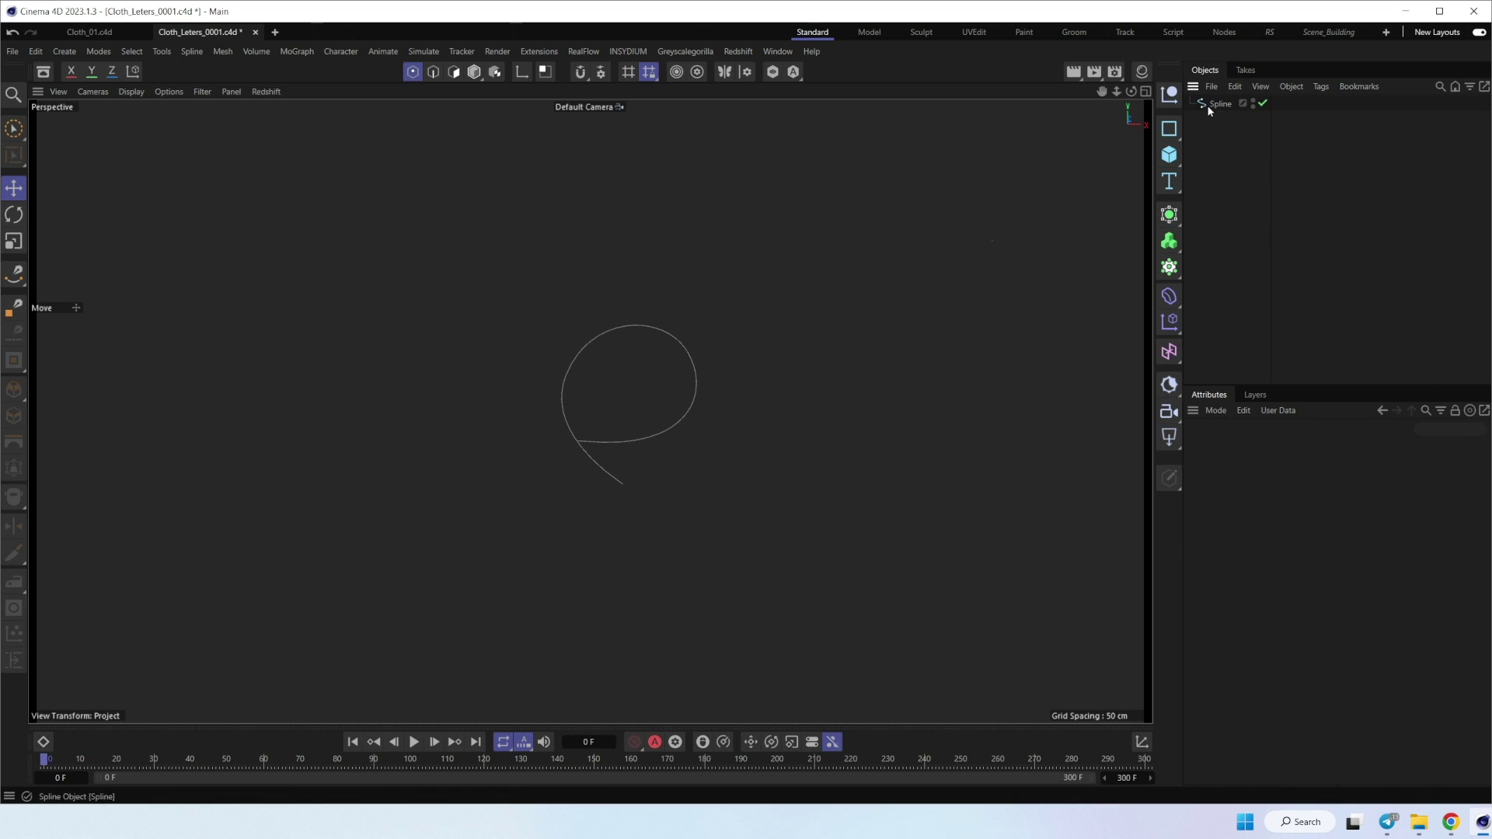
Step: In Model mode, set the spline's intermediate points to Uniform with a number of 20
left_click(1228, 106)
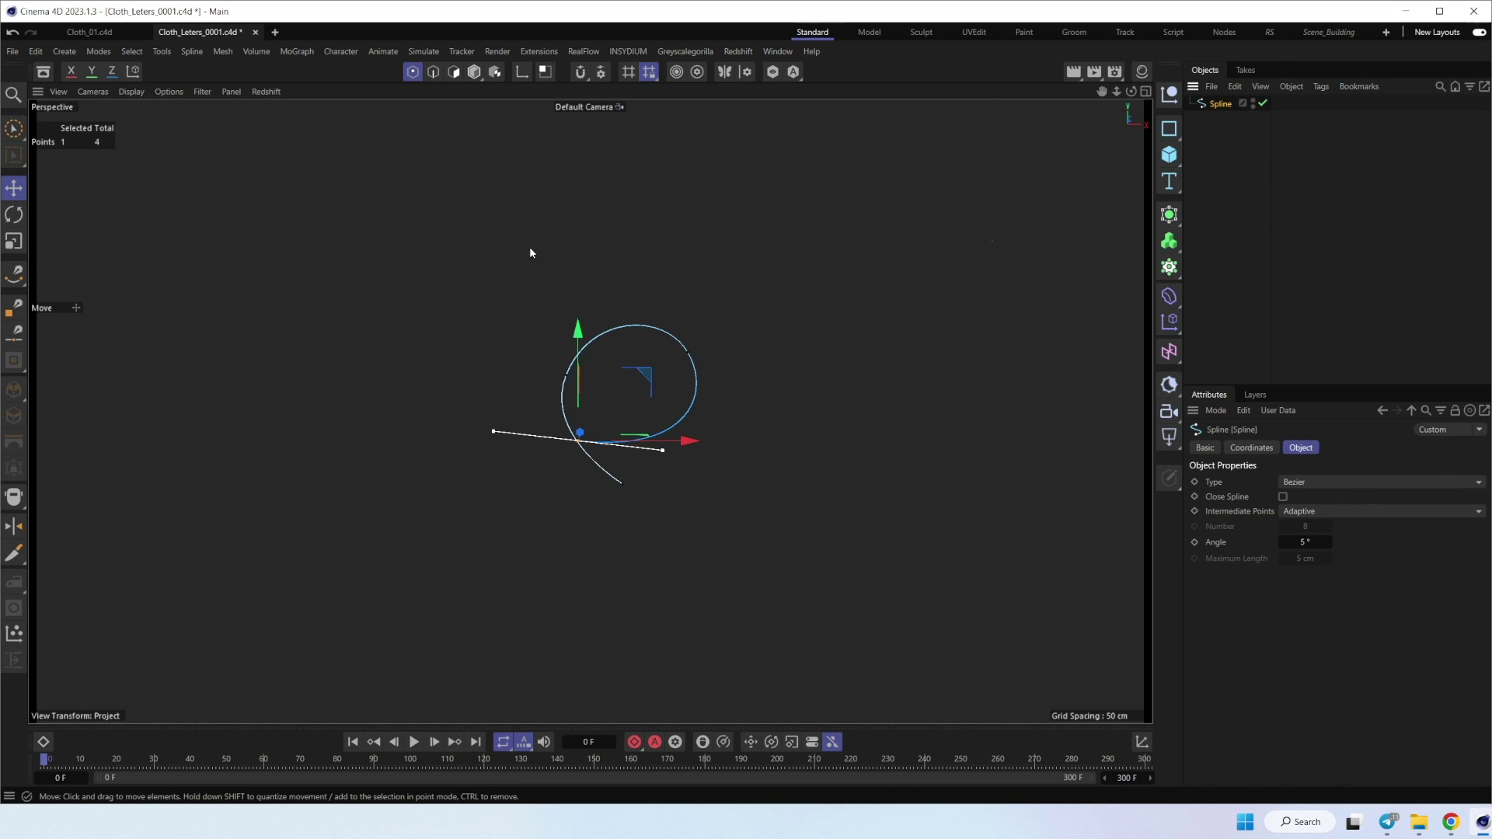
left_click(474, 75)
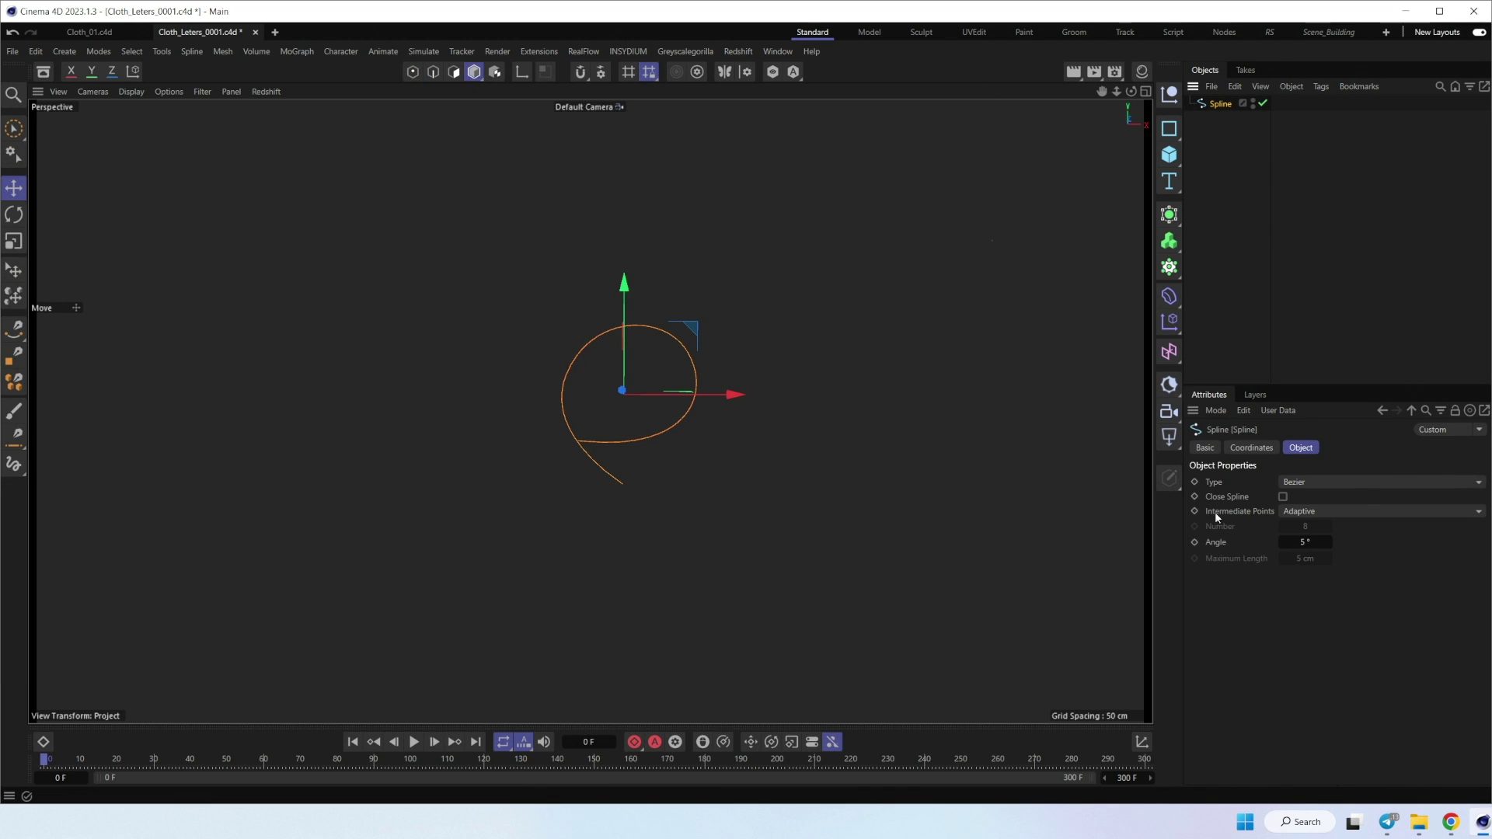
left_click(1319, 514)
left_click(1315, 568)
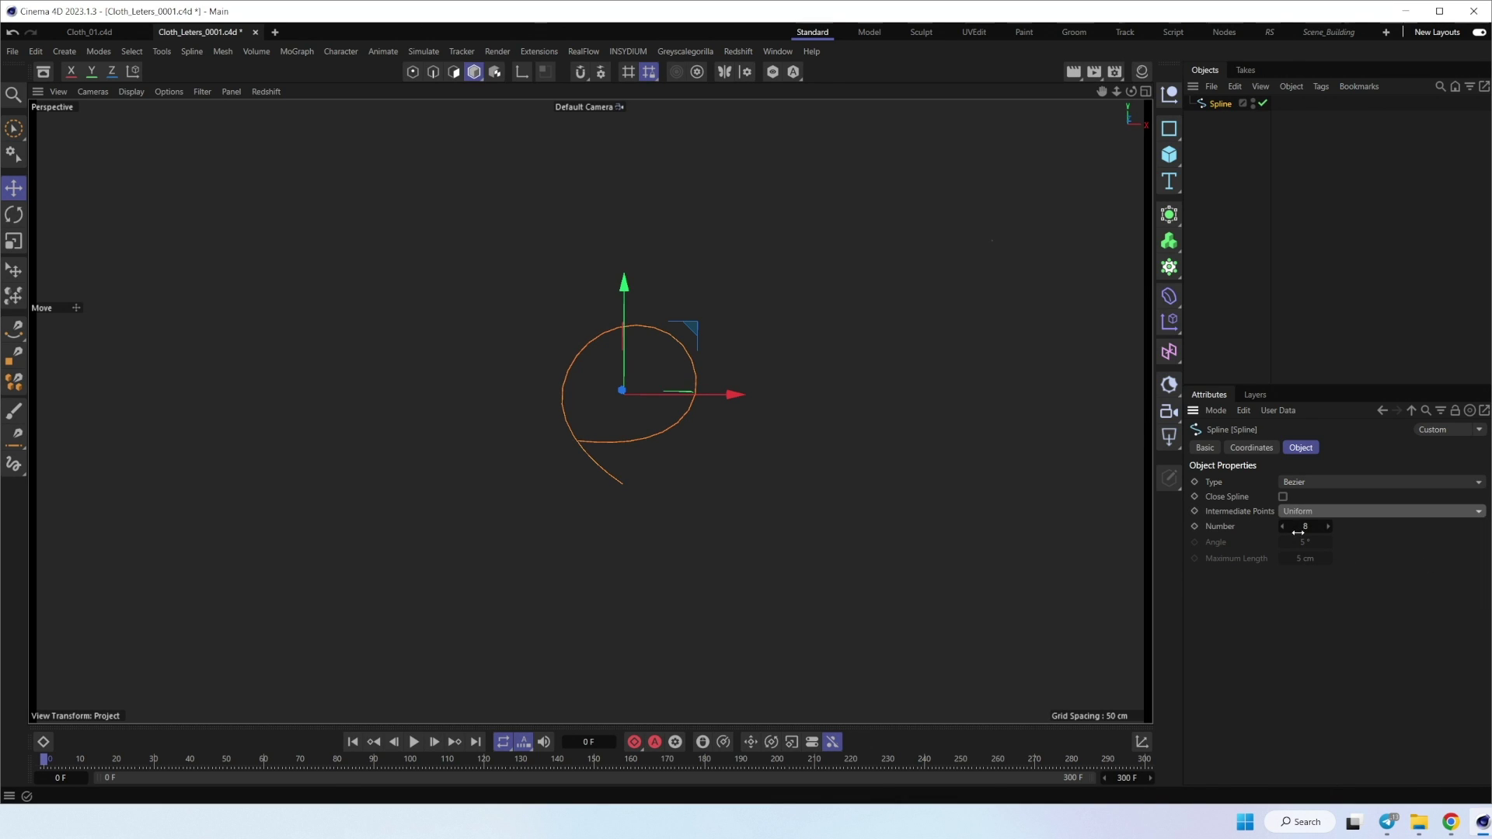
left_click(1310, 527)
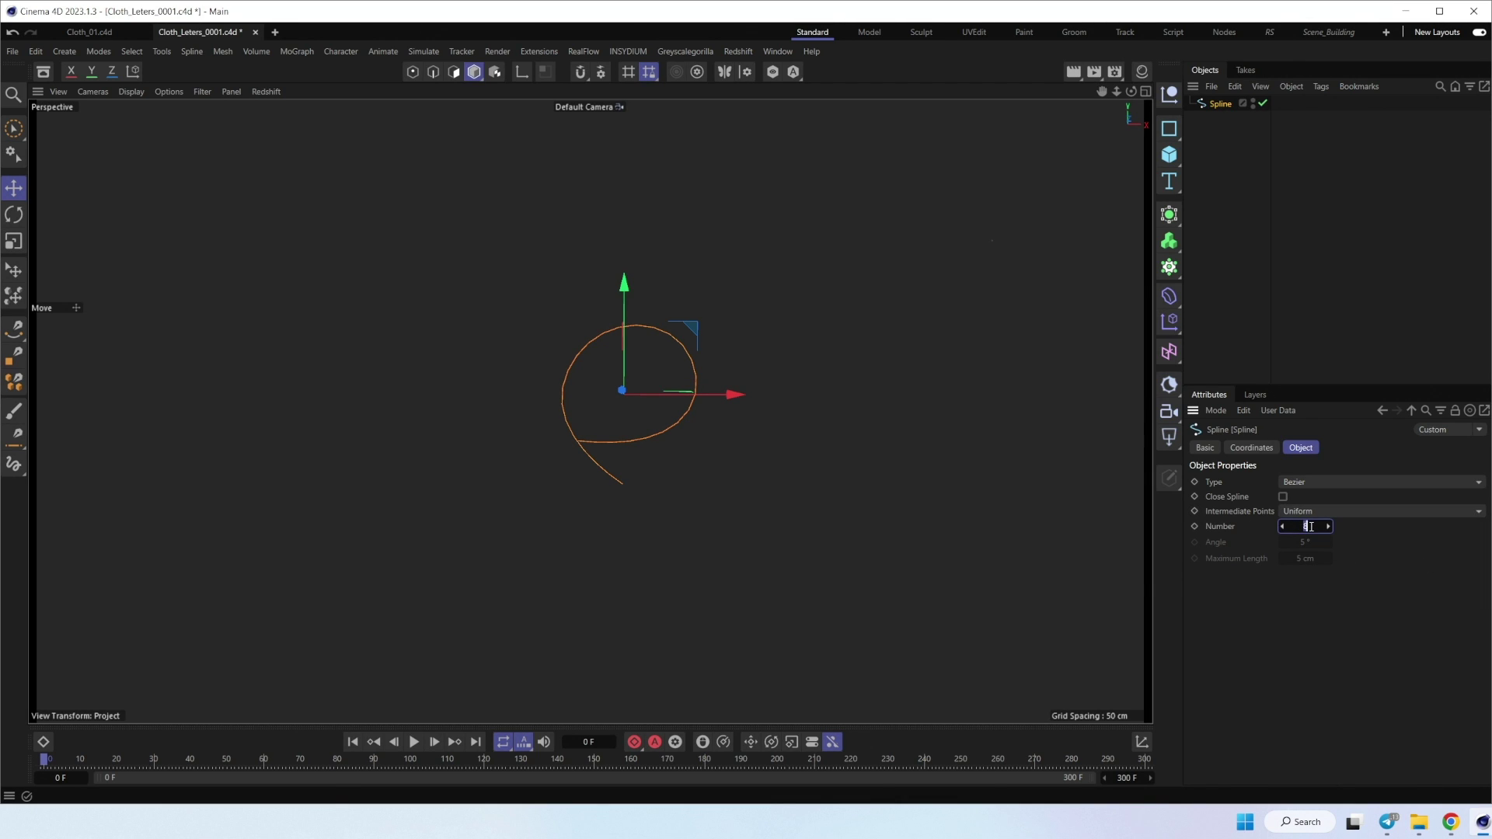
type("20")
left_click(1249, 173)
left_click(1222, 105)
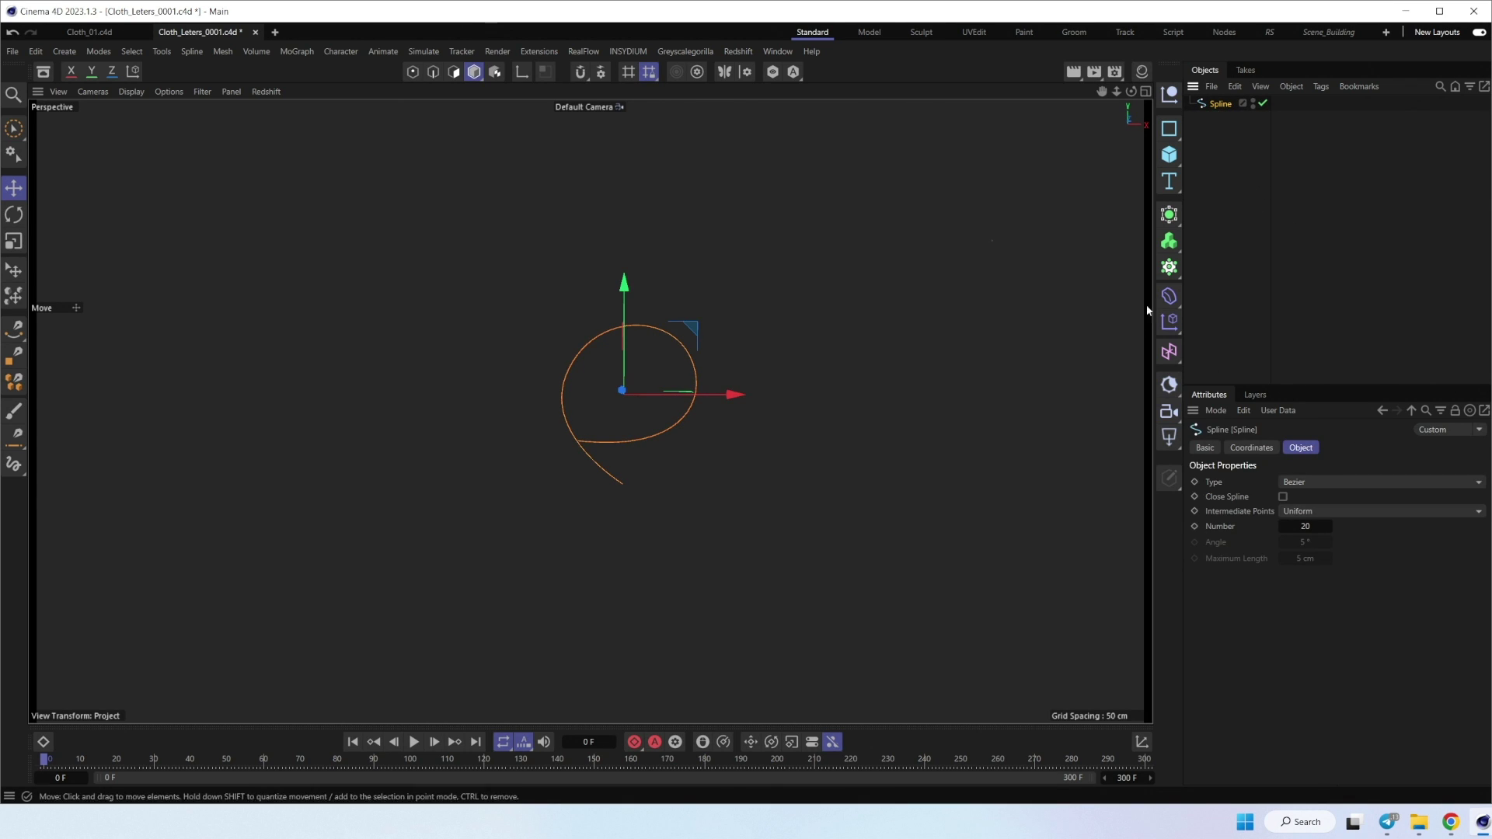
Step: Add a Volume Builder as parent of the spline, with Signed Distance Field type and a 2 cm voxel size
left_click(1169, 241)
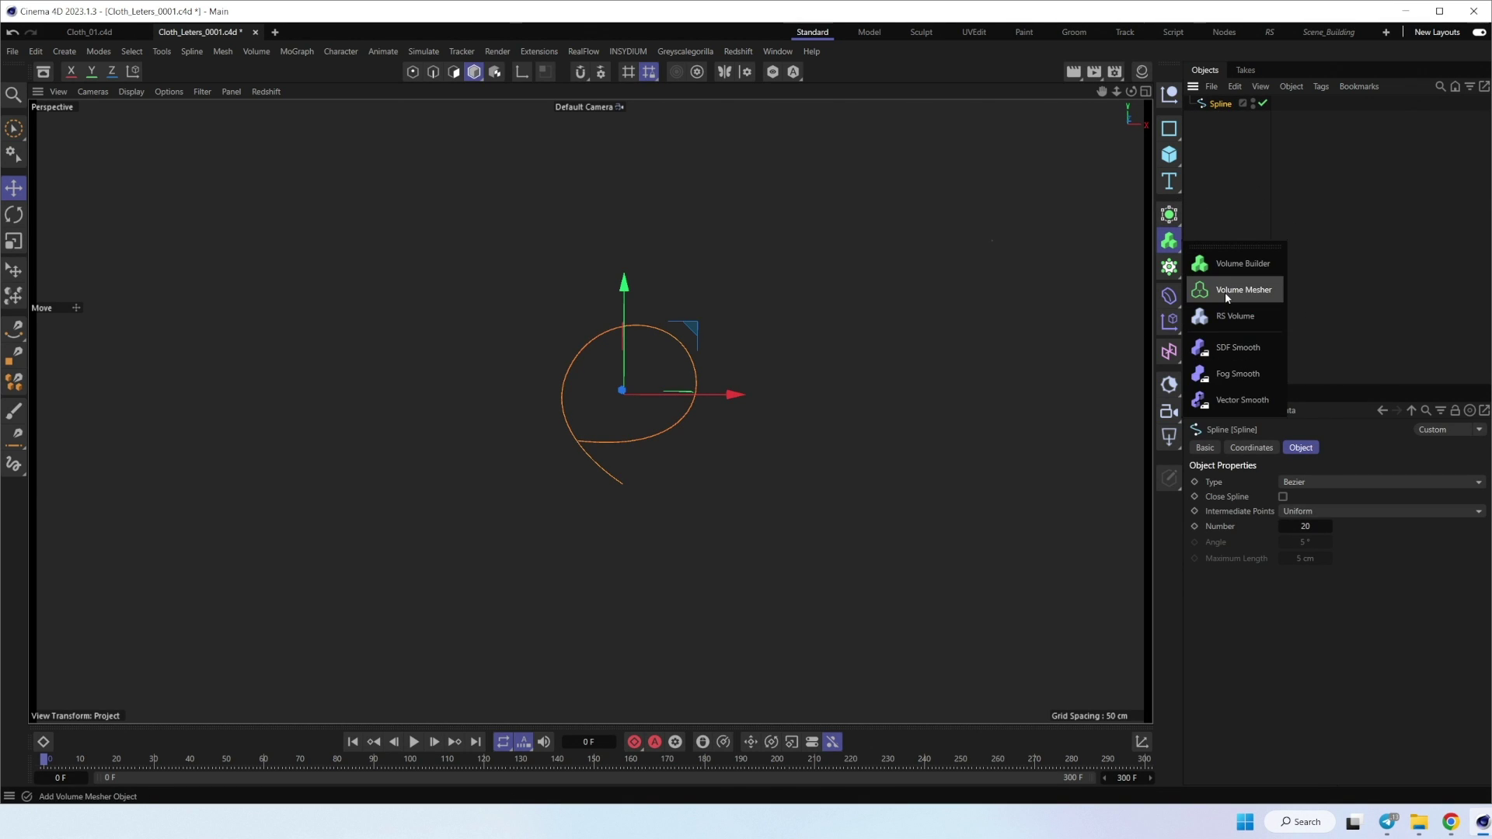
left_click(1240, 265)
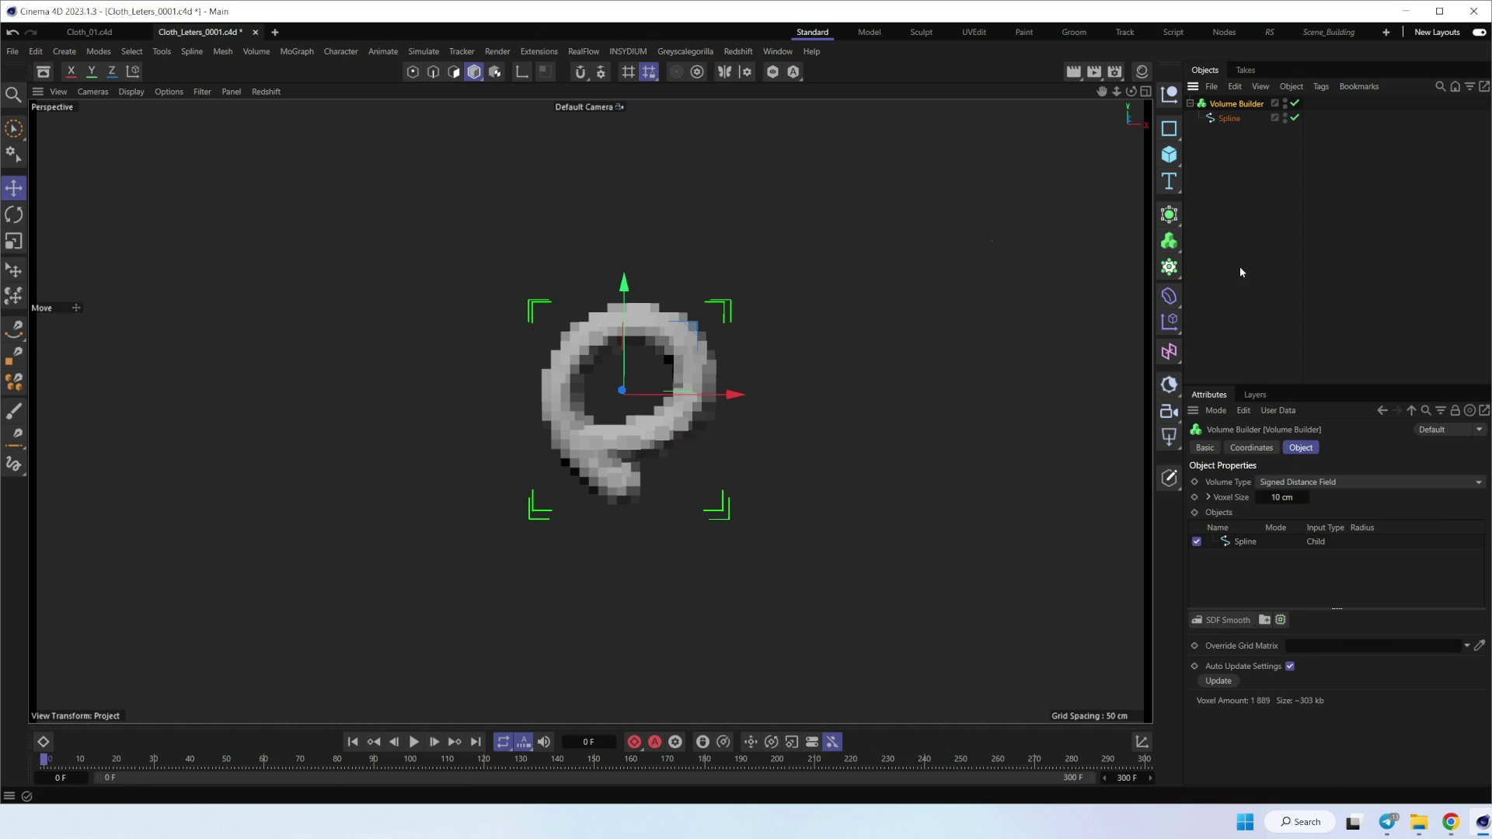
left_click(1290, 483)
left_click(1306, 487)
double_click(1289, 498)
type("2")
key("Return")
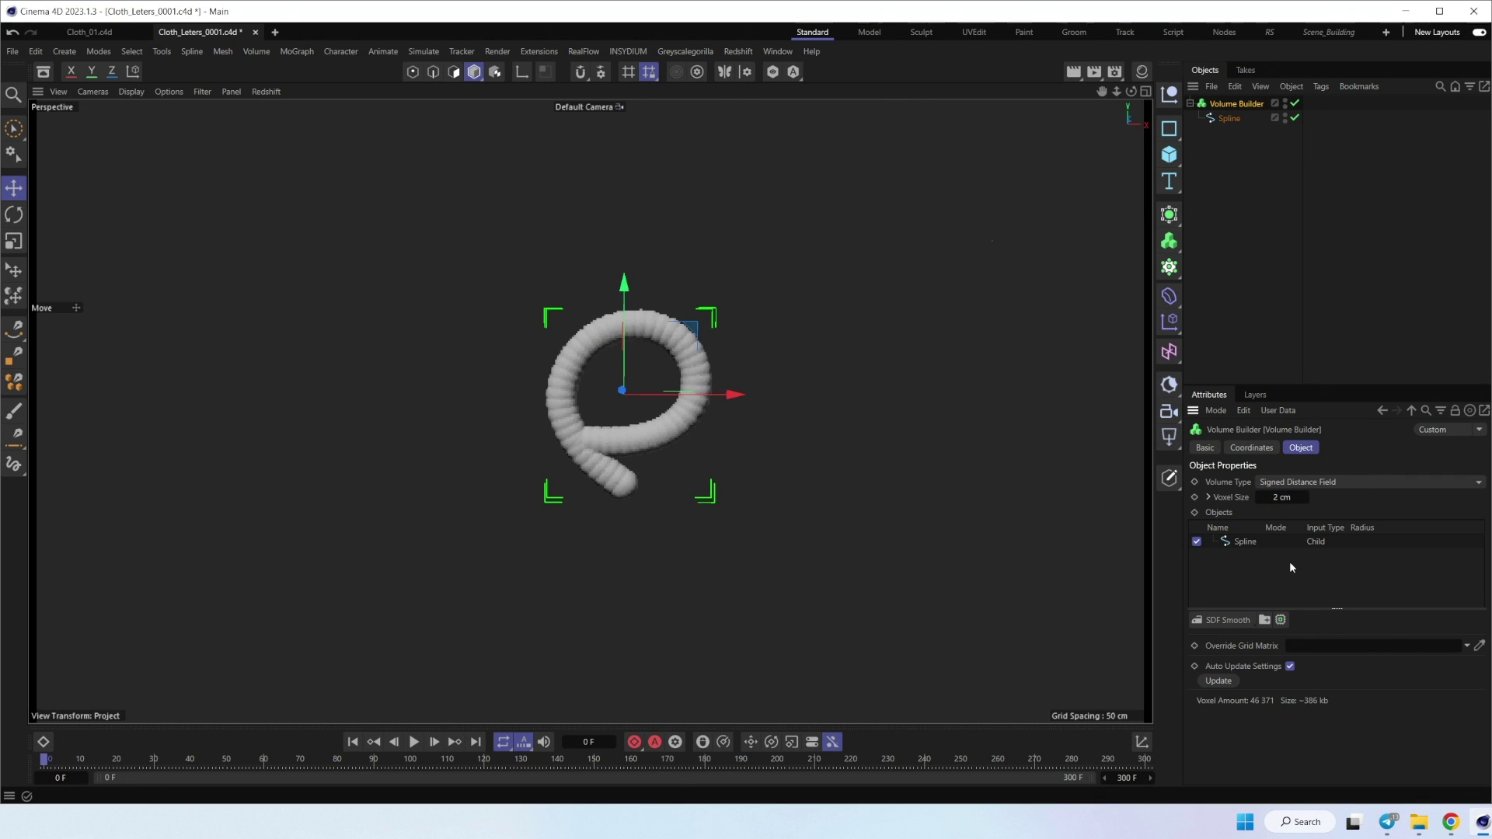
Step: Set the spline's density to 1 and its radius to 25 cm in the Volume Builder
left_click(1244, 543)
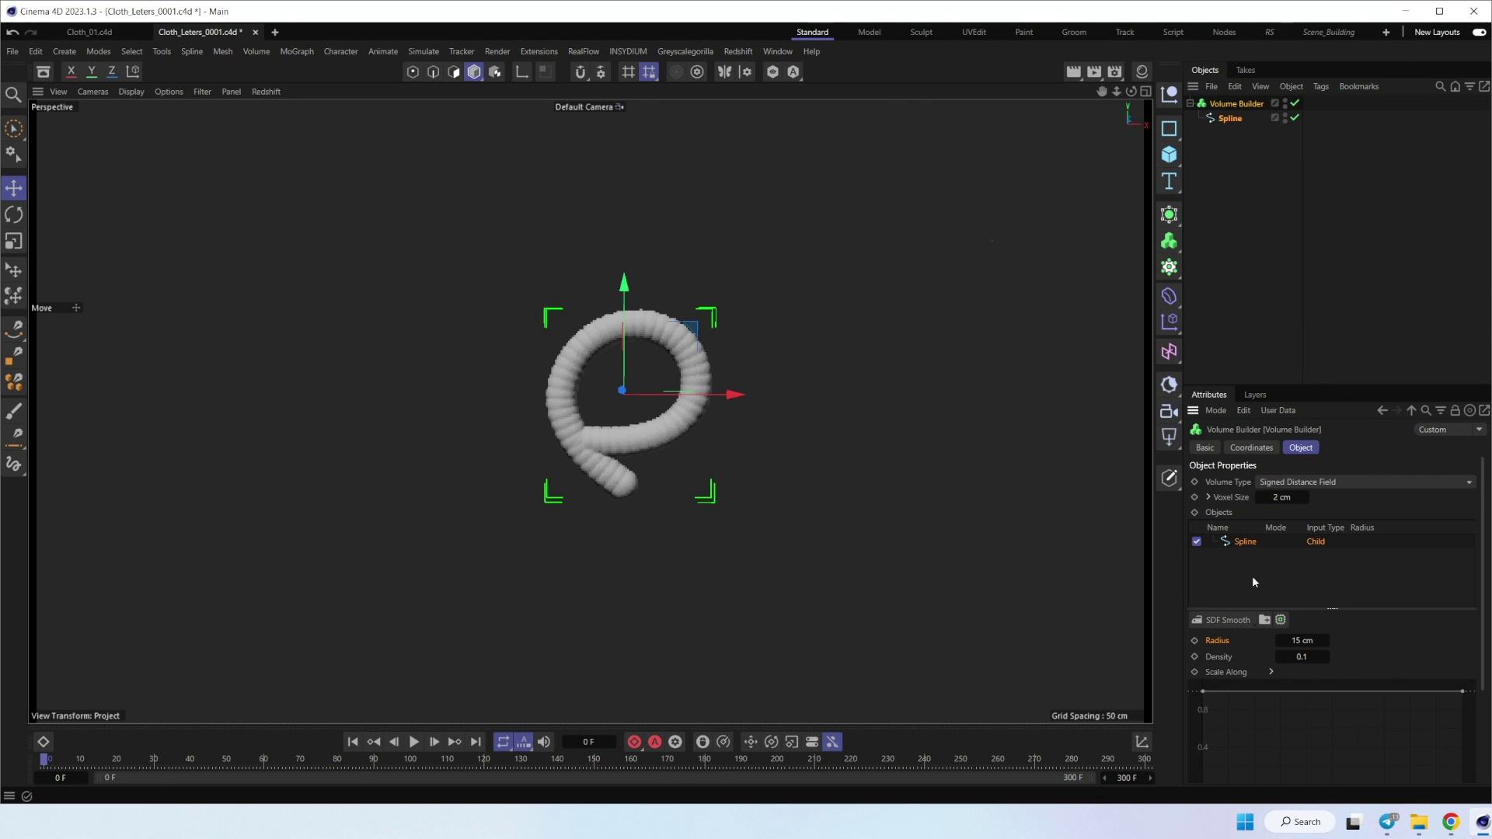
double_click(1302, 658)
type("1")
key("Return")
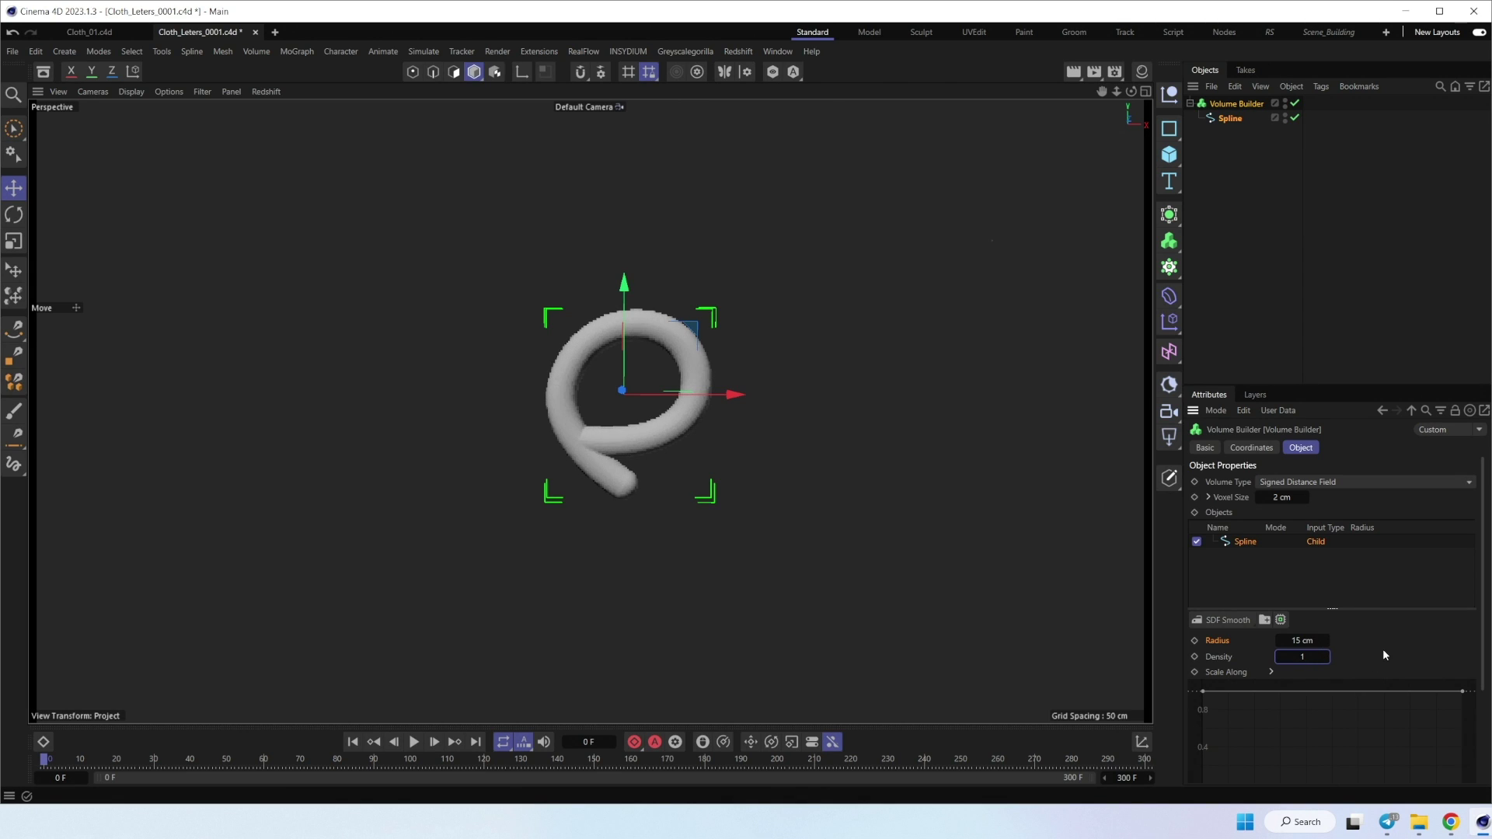
double_click(1299, 642)
type("25")
key("Return")
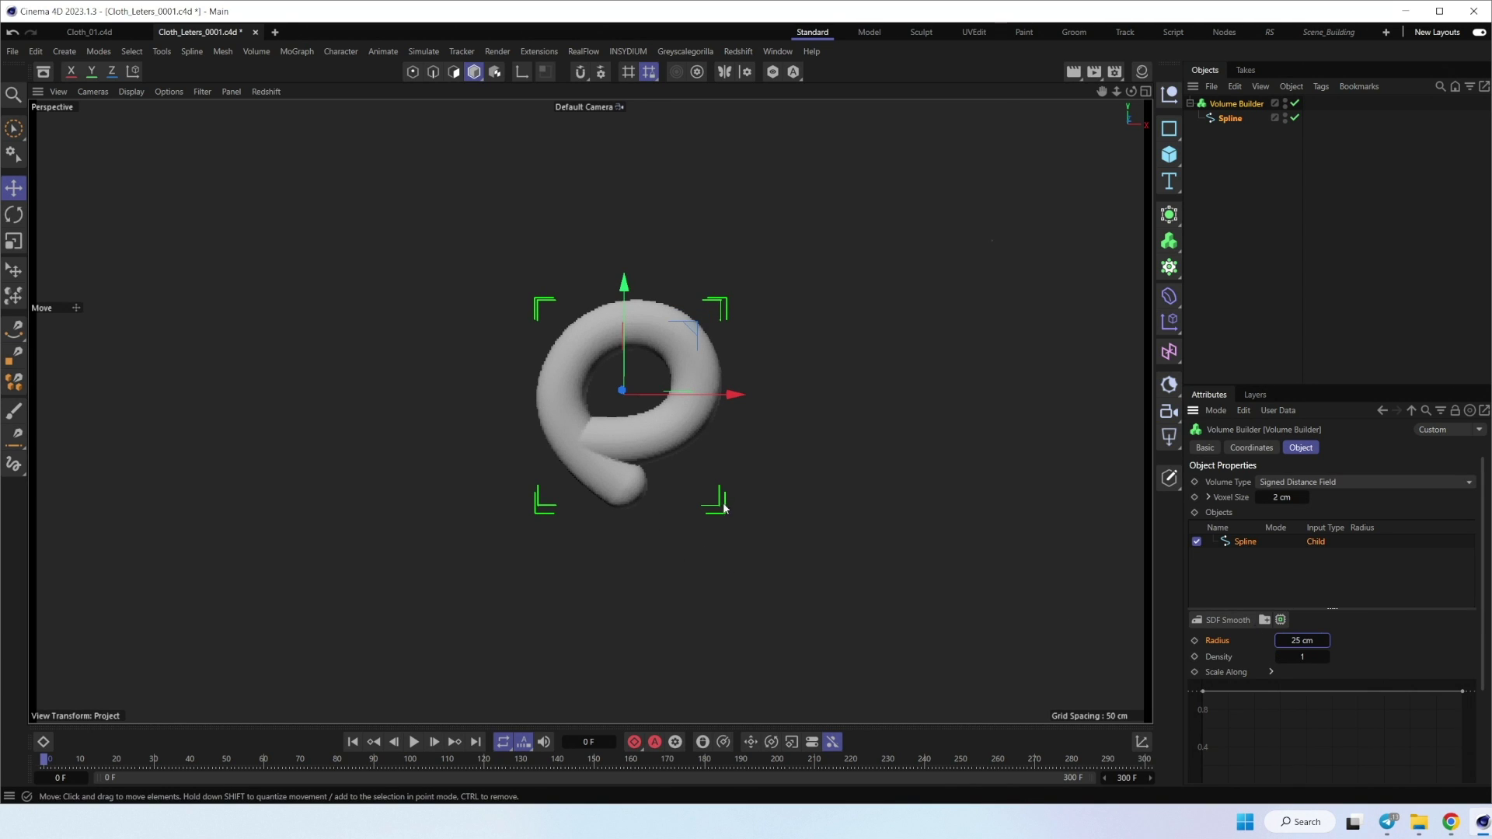
Step: Shape the spline's Scale Along curve by lowering both ends to about 0.4 and raising a new middle point to about 1.0
middle_click_drag(724, 508, 696, 447, "alt")
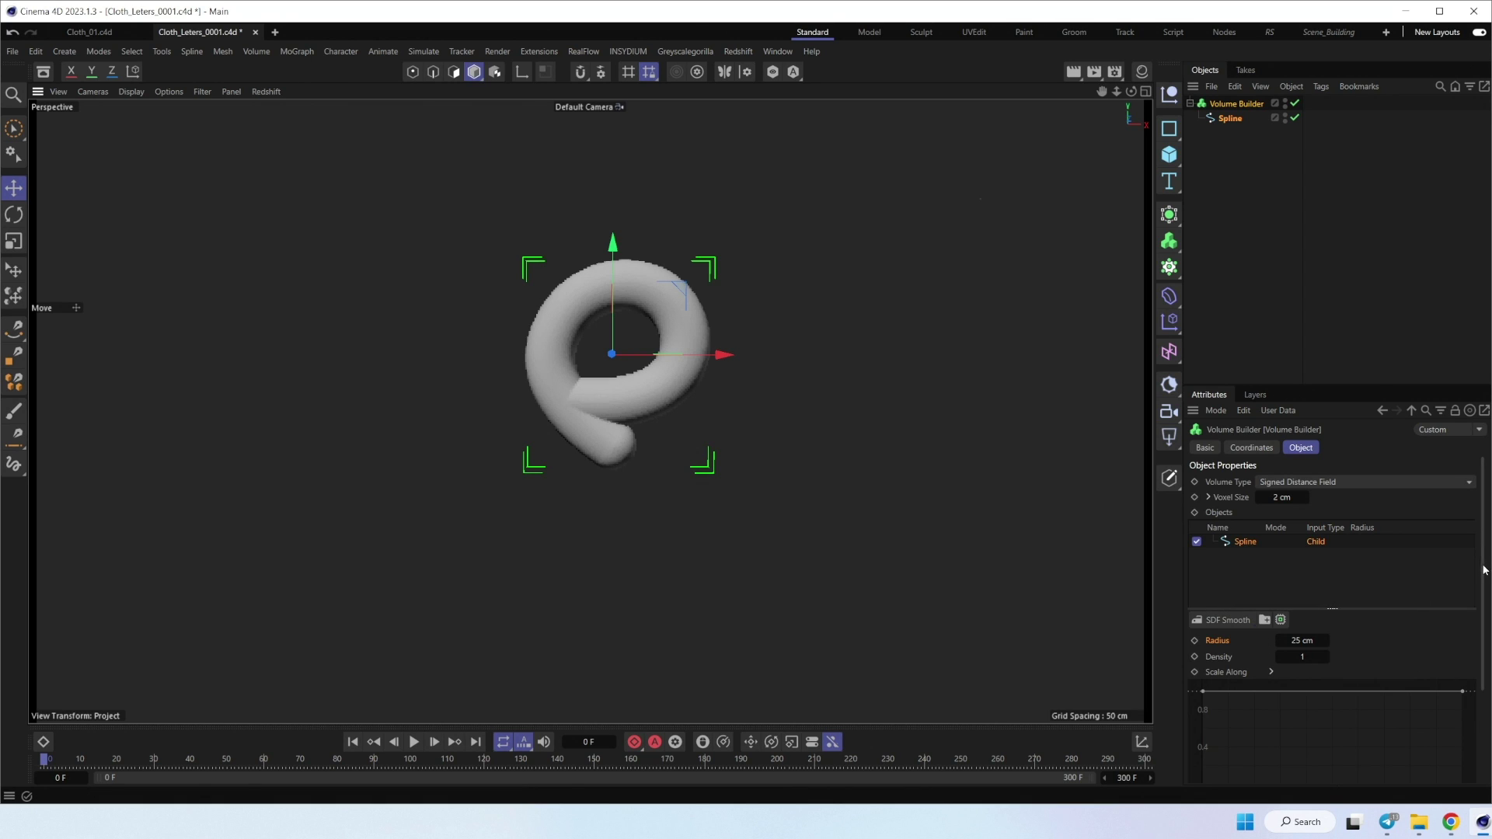
scroll(1483, 570, "down", 3)
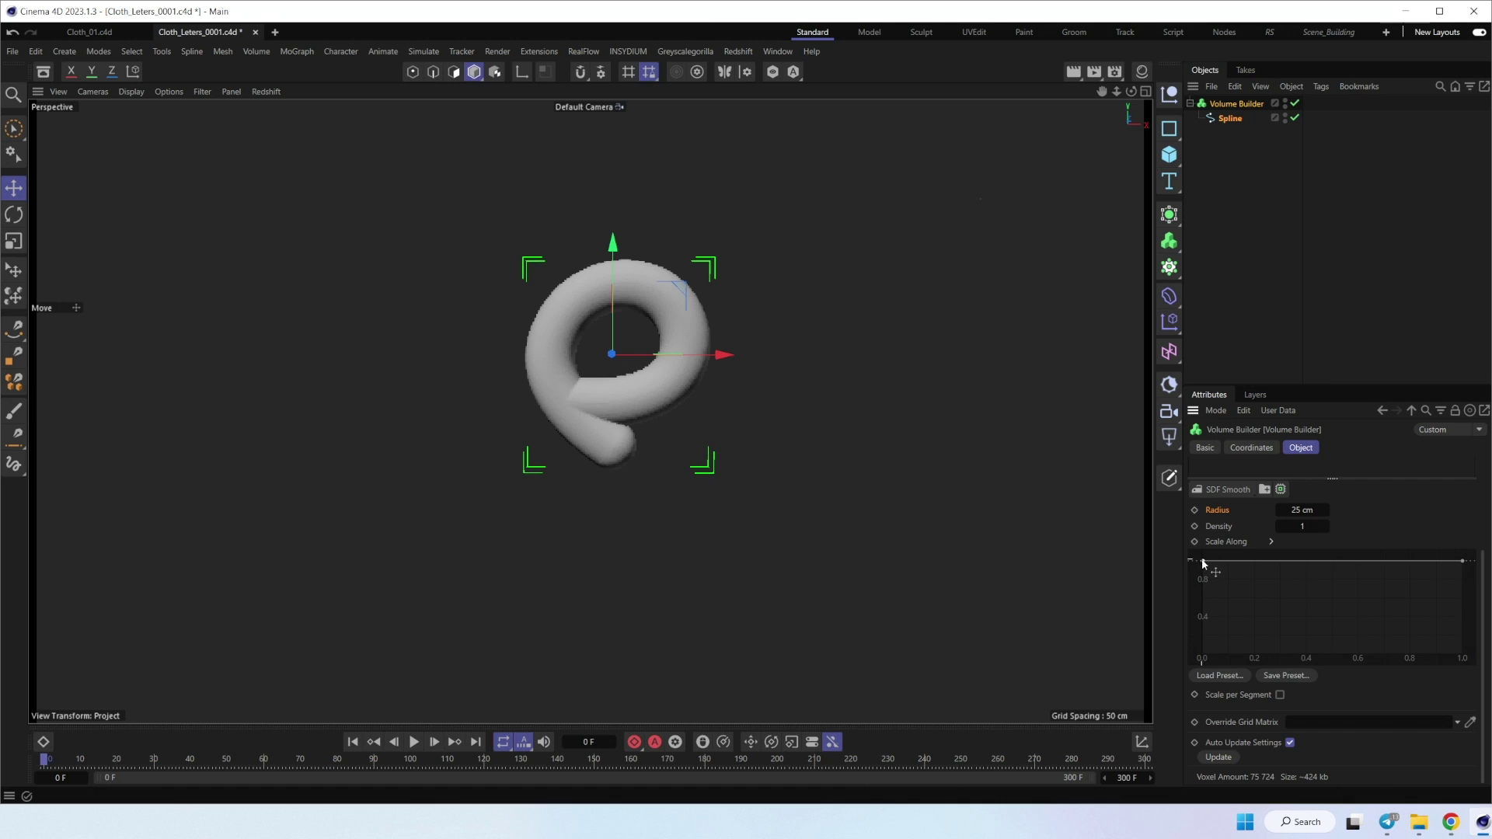
left_click_drag(1204, 563, 1198, 616)
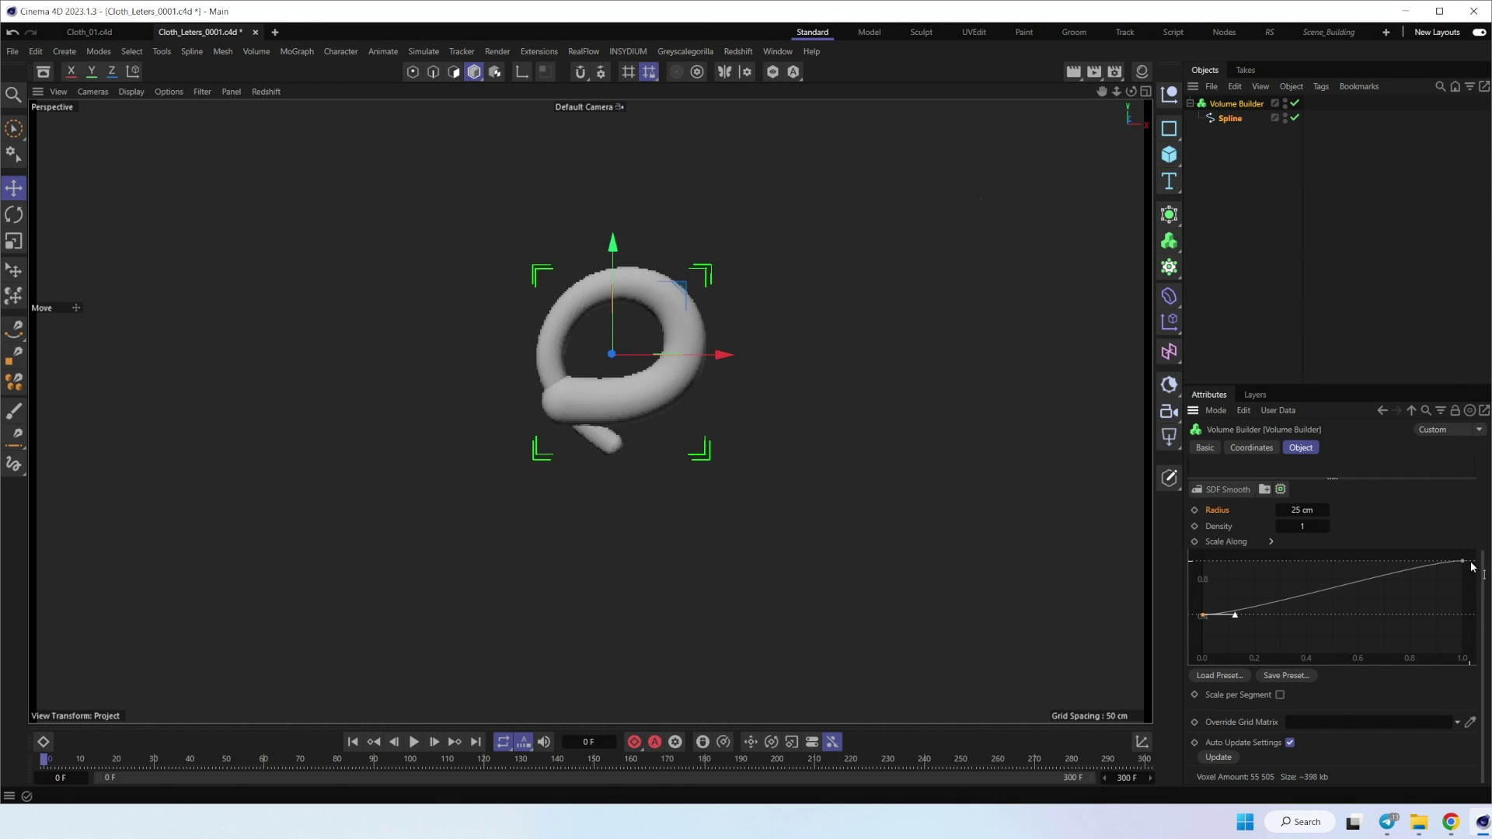
left_click_drag(1466, 566, 1469, 620)
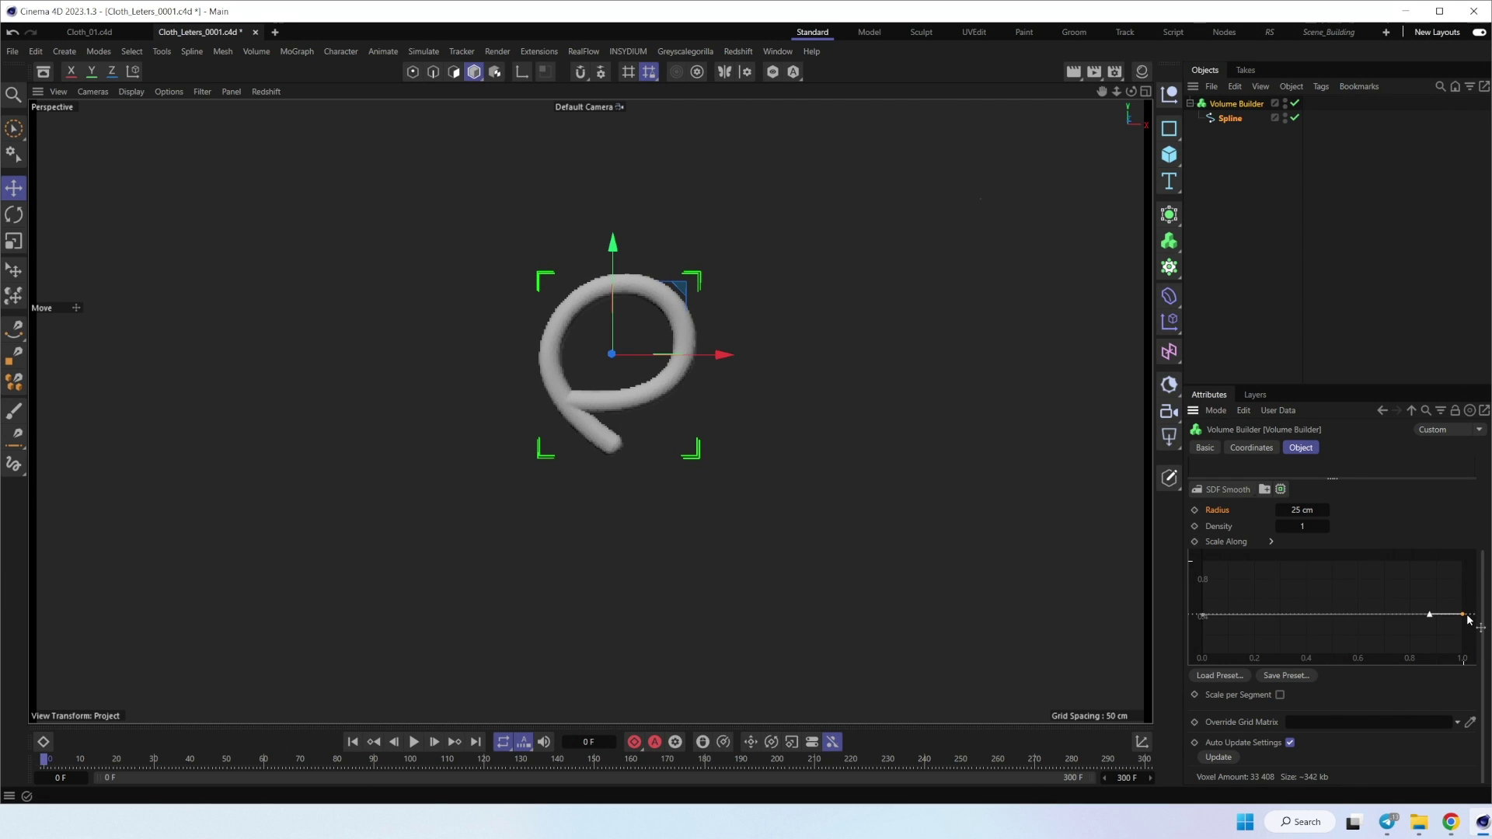
left_click_drag(1346, 615, 1339, 551)
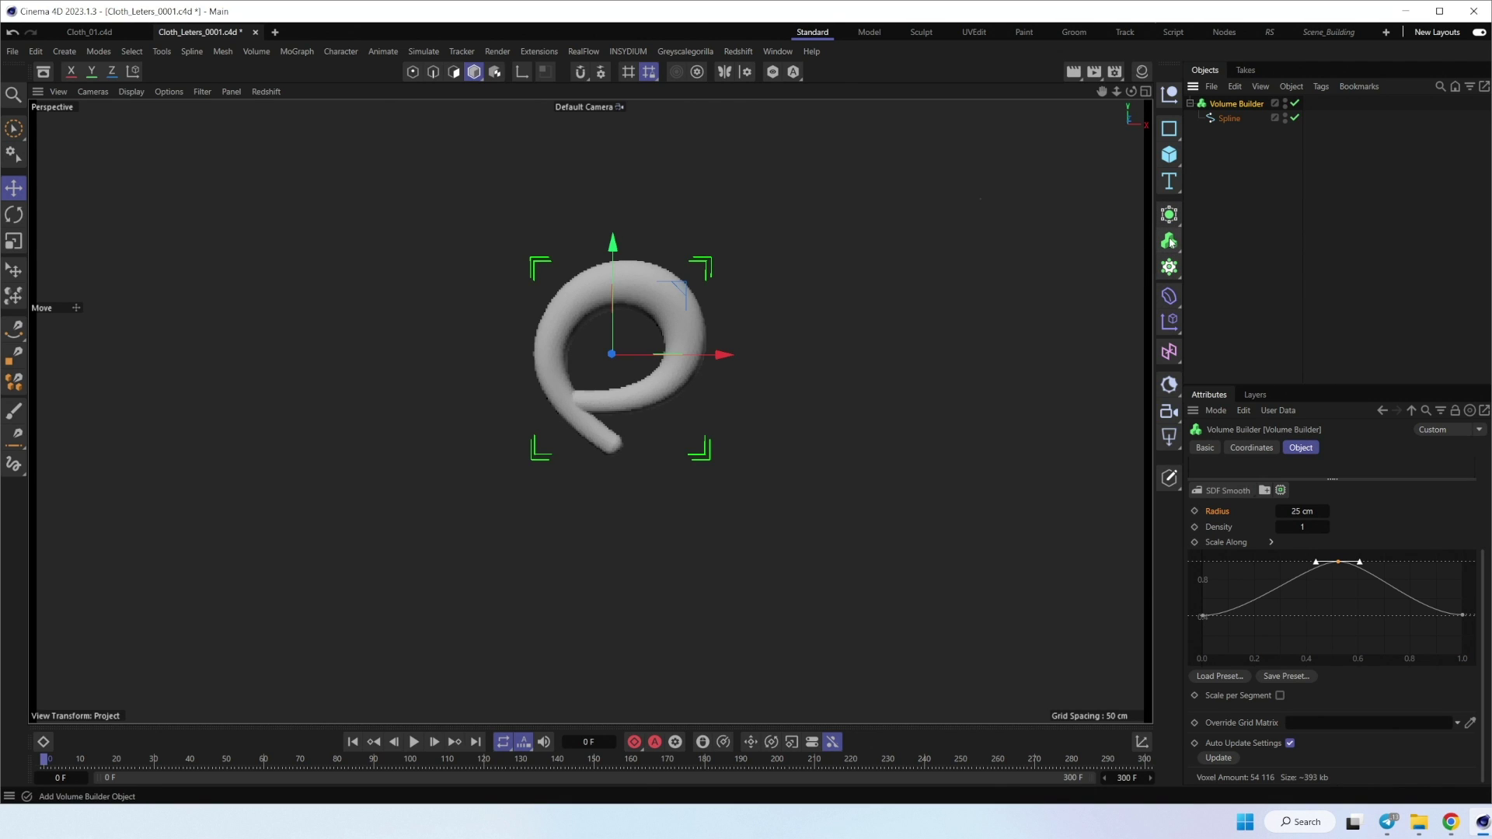
Step: Add a Volume Mesher as parent of the Volume Builder and collapse its hierarchy
left_click_drag(1169, 241, 1220, 293)
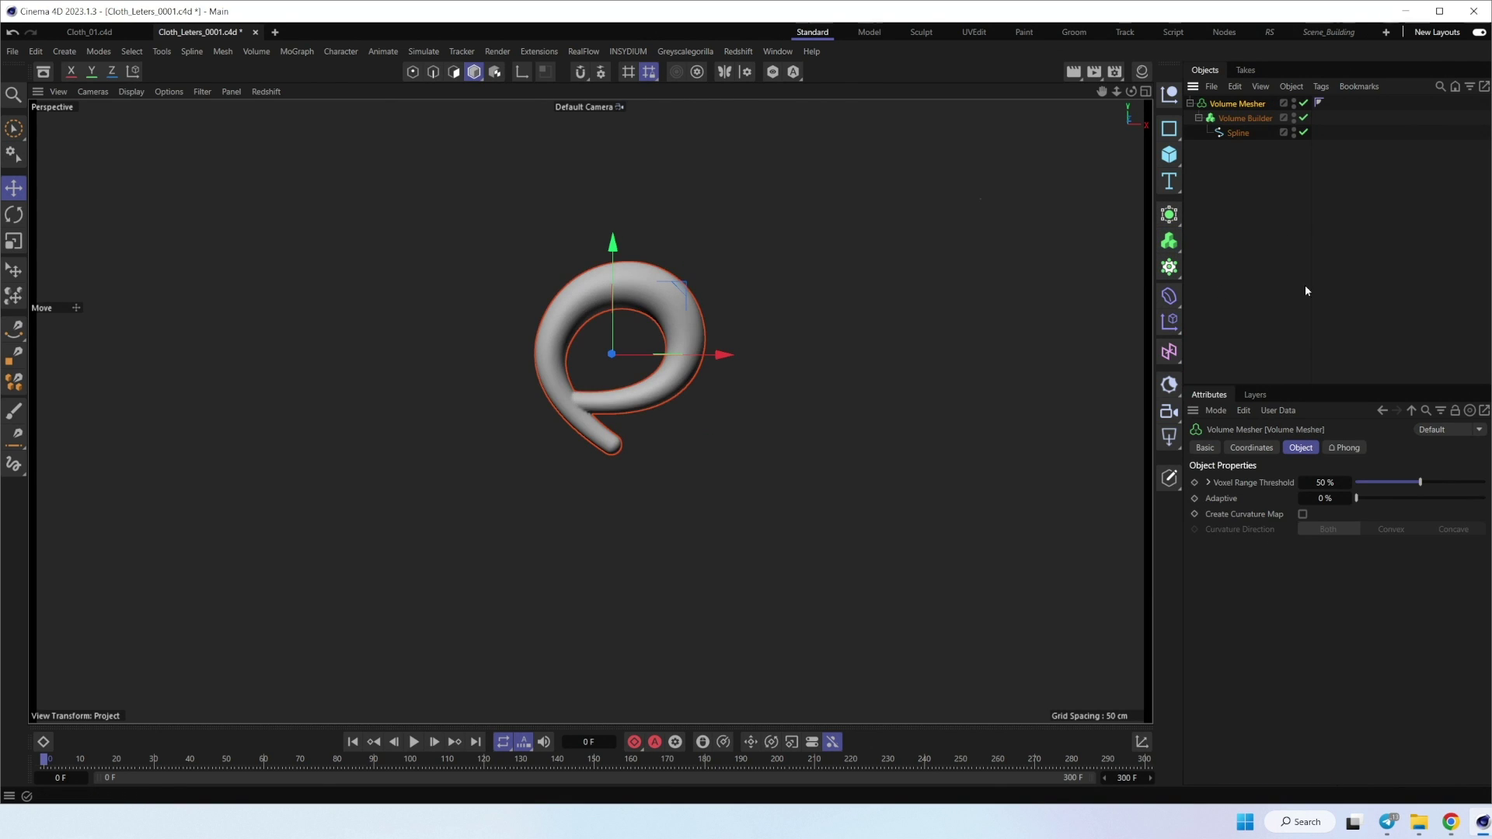
left_click(1235, 199)
left_click(1190, 103)
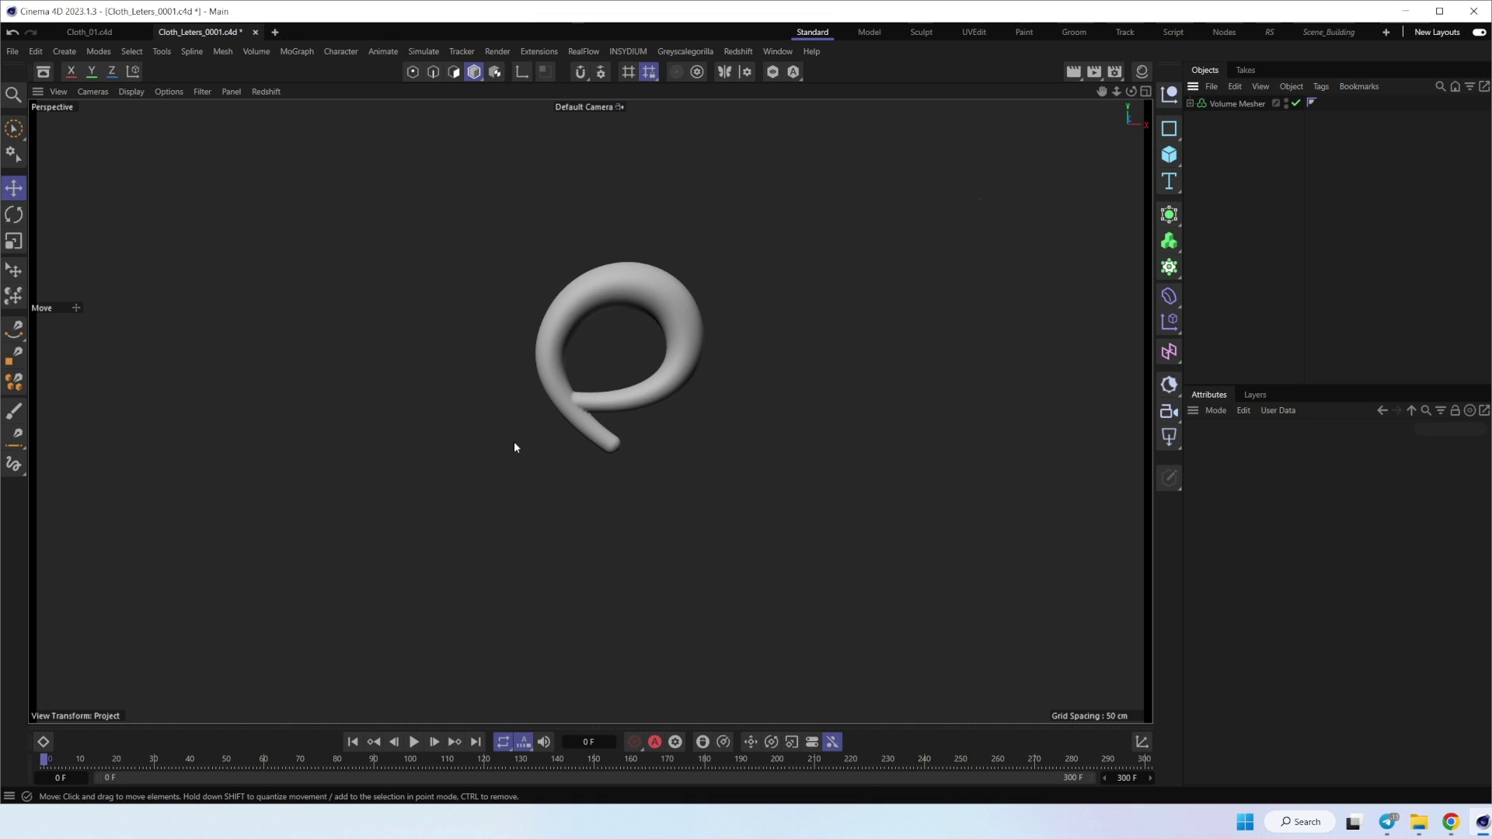
Step: Examine the Volume Mesher's polygon density with mesh lines displayed, and restore plain shading
key("n")
key("b")
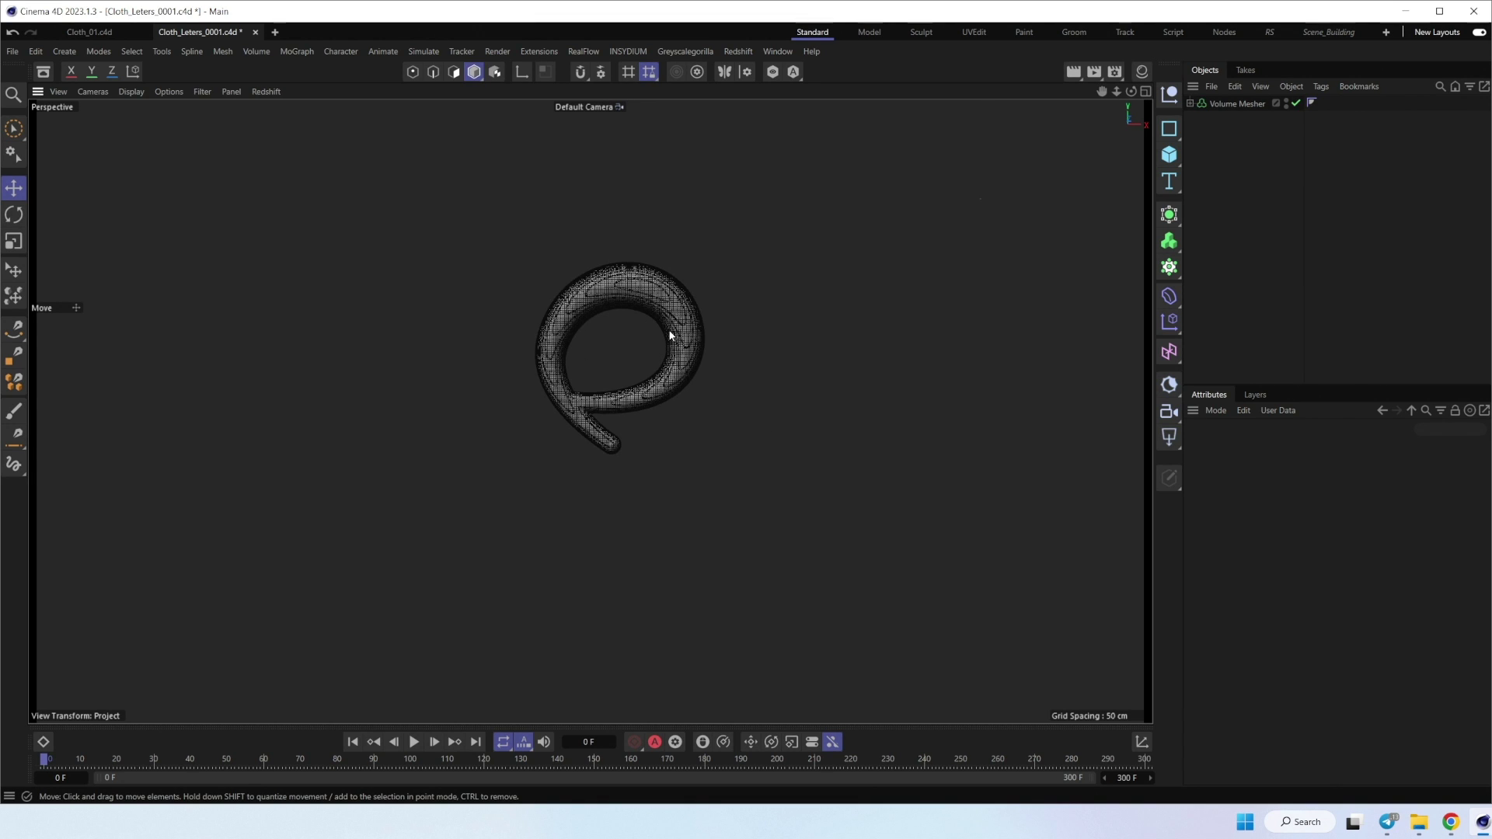
scroll(684, 325, "up", 5)
scroll(689, 325, "down", 4)
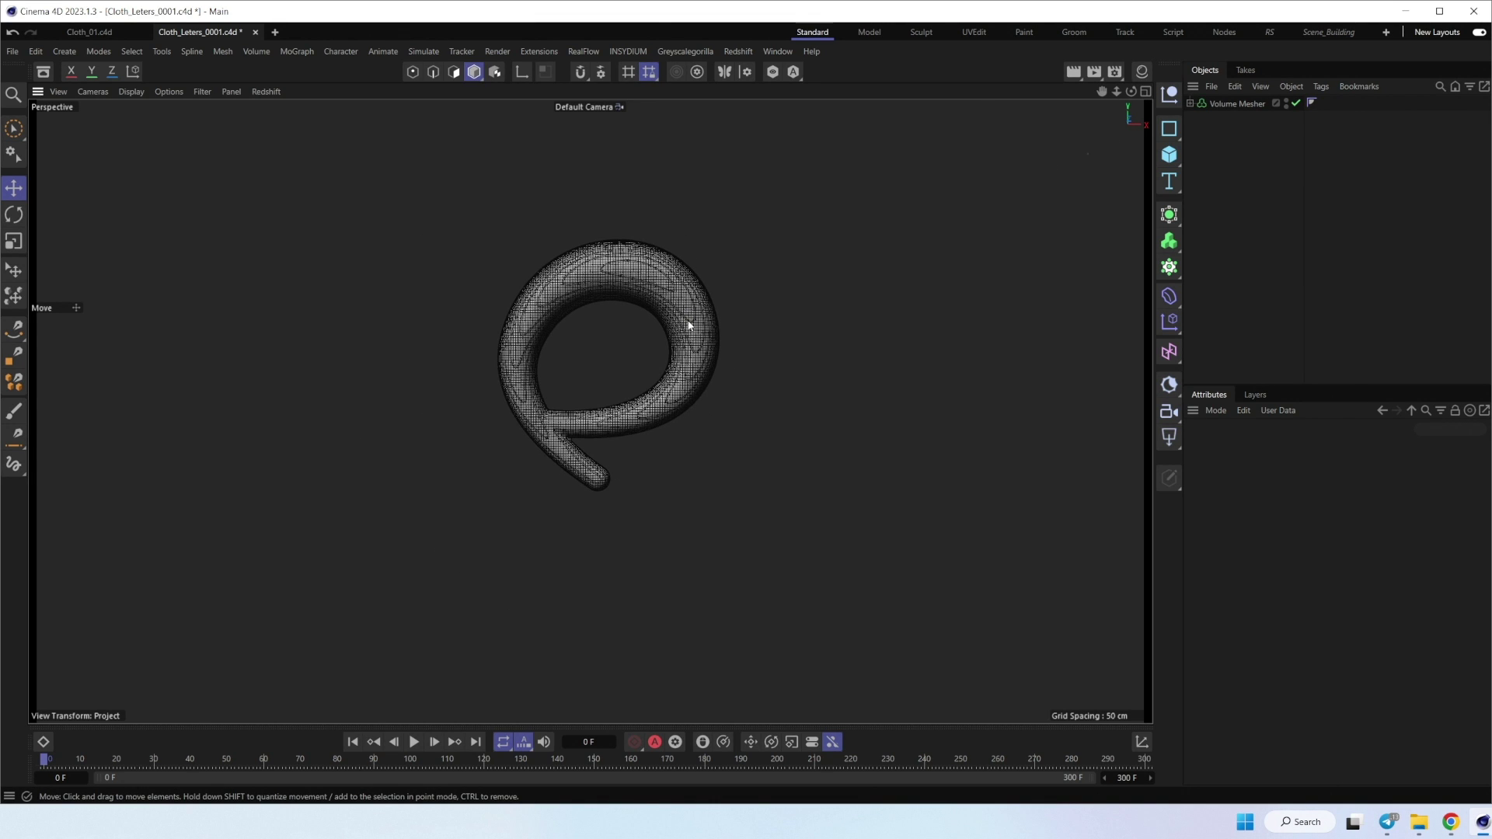
middle_click_drag(726, 352, 689, 357, "alt")
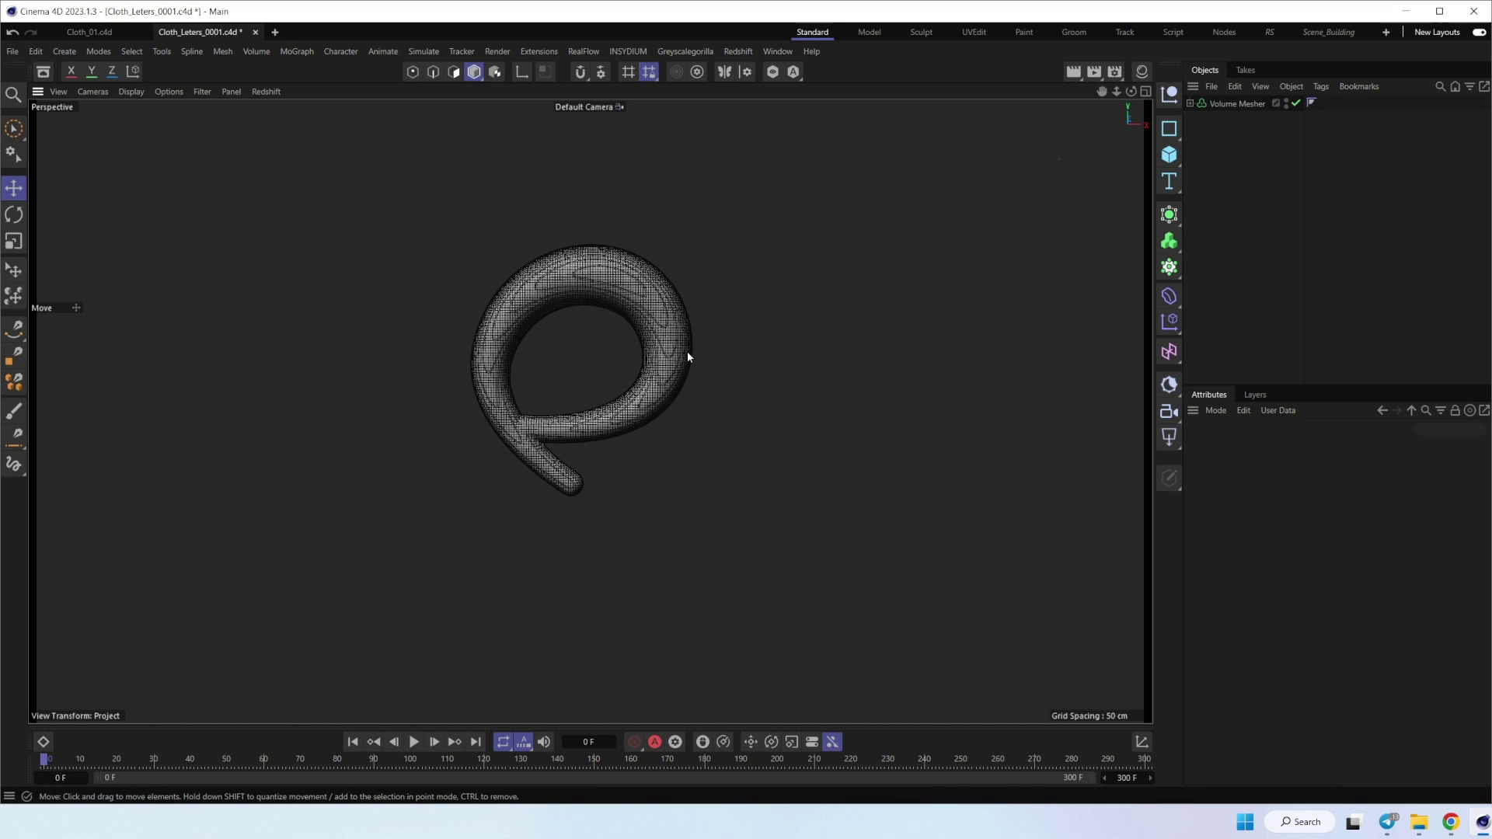
left_click(1241, 103)
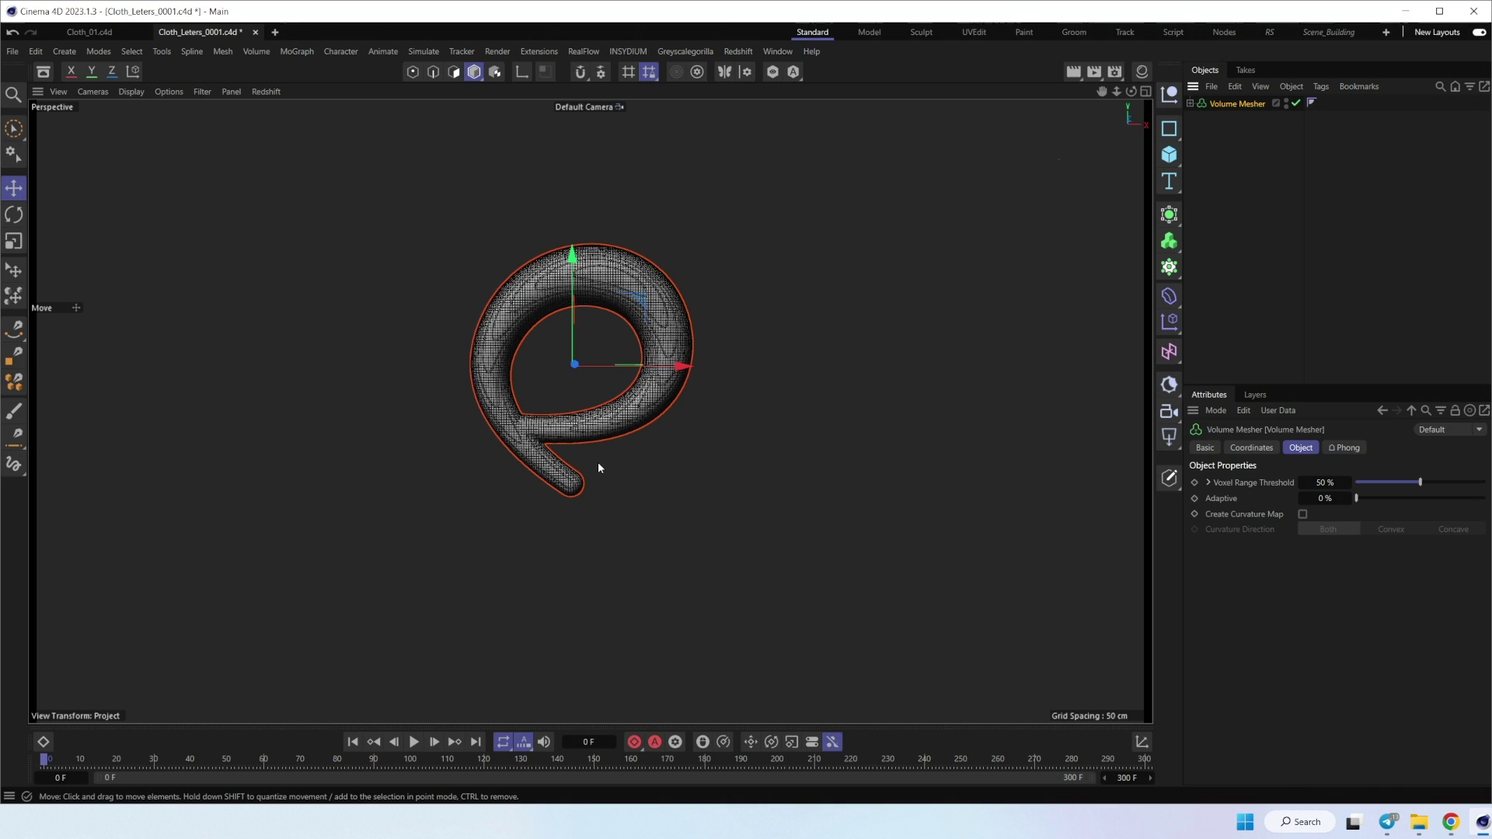
key("n")
key("a")
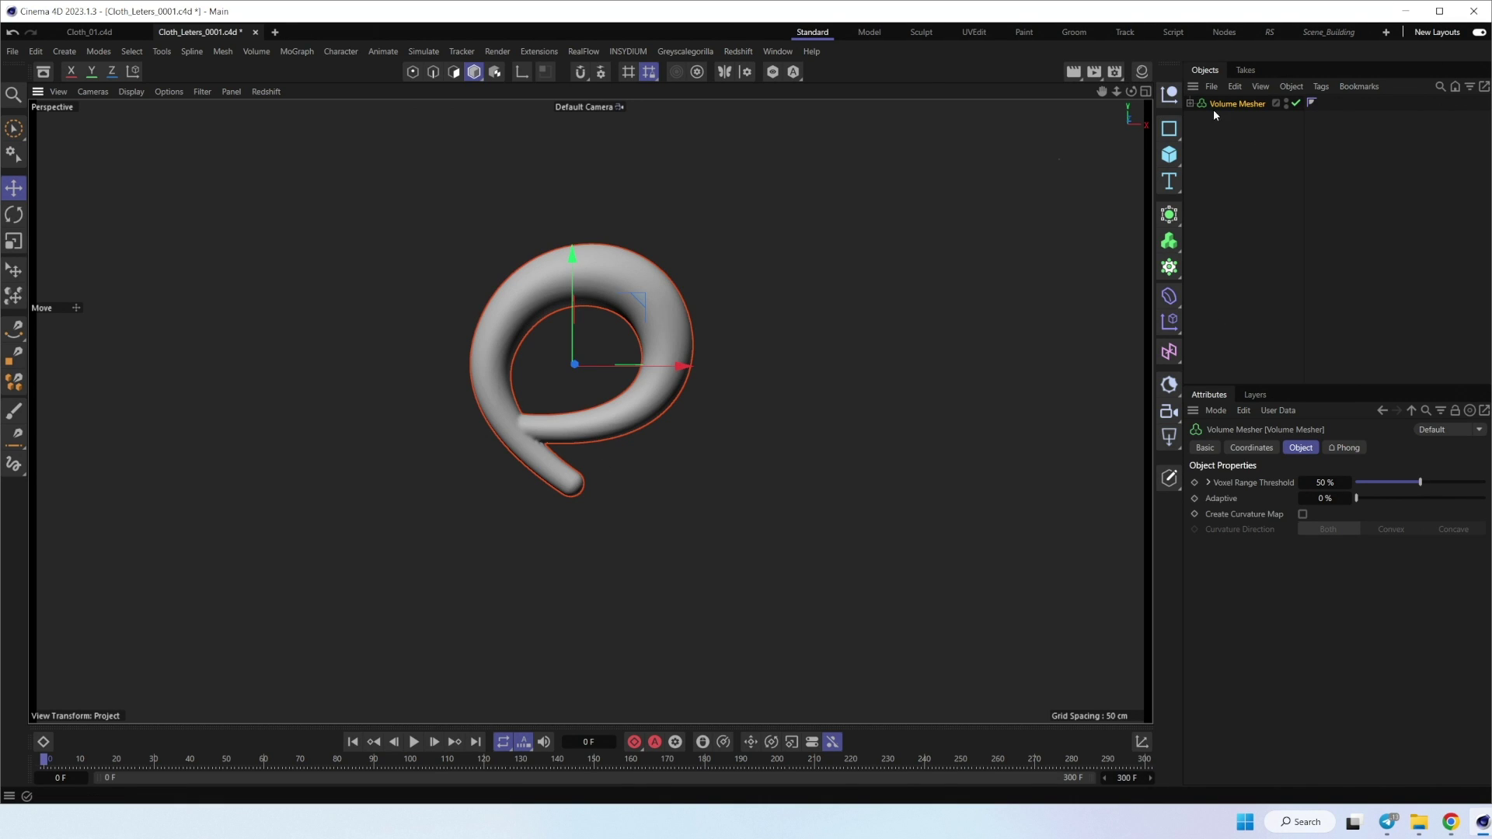
Step: Add a Remesh generator as parent of the Volume Mesher with a mesh density of 50% and inspect the new topology
left_click(1169, 215)
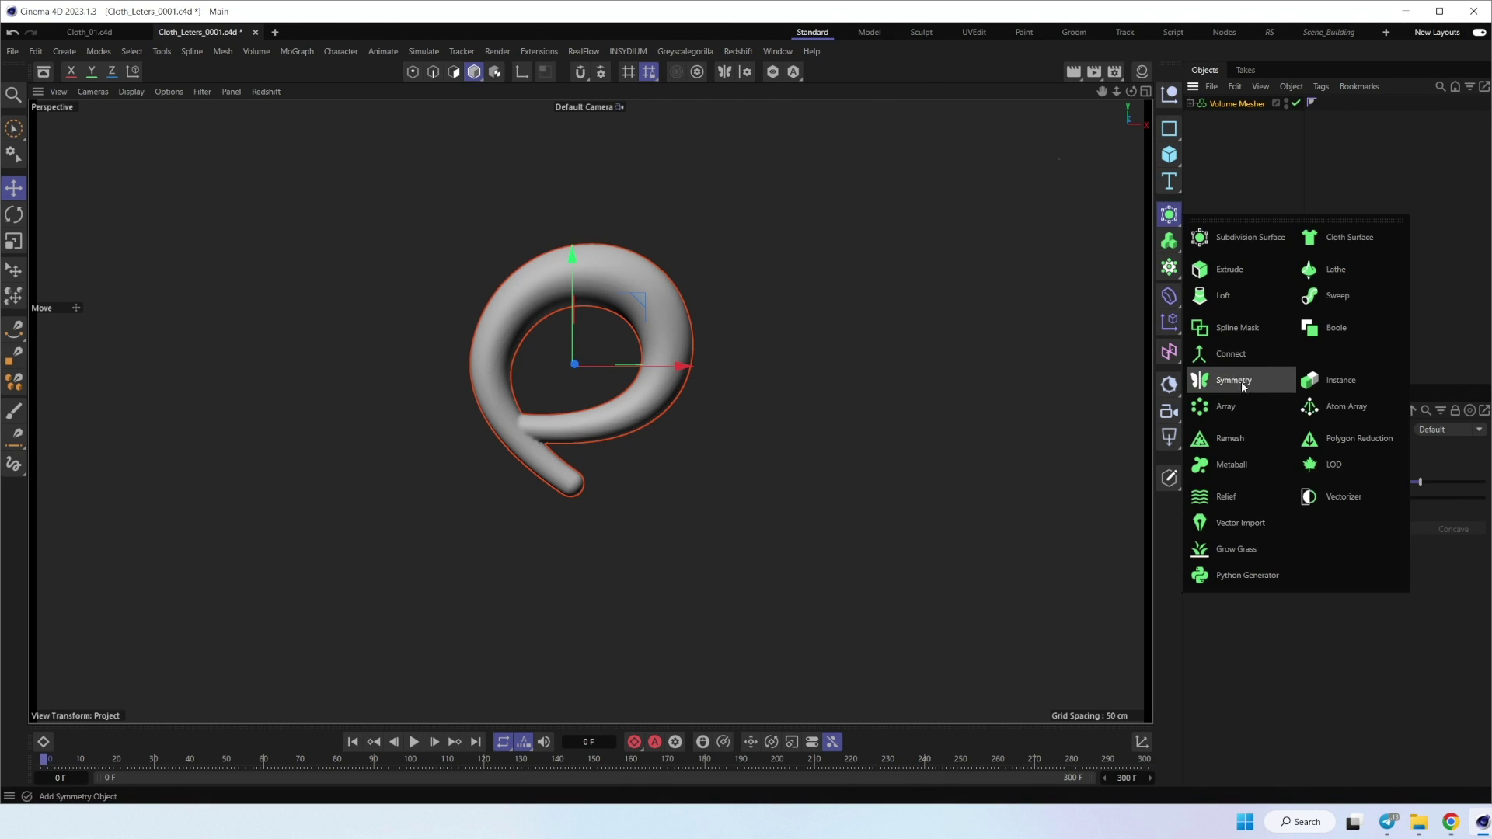
left_click(1228, 437, "alt")
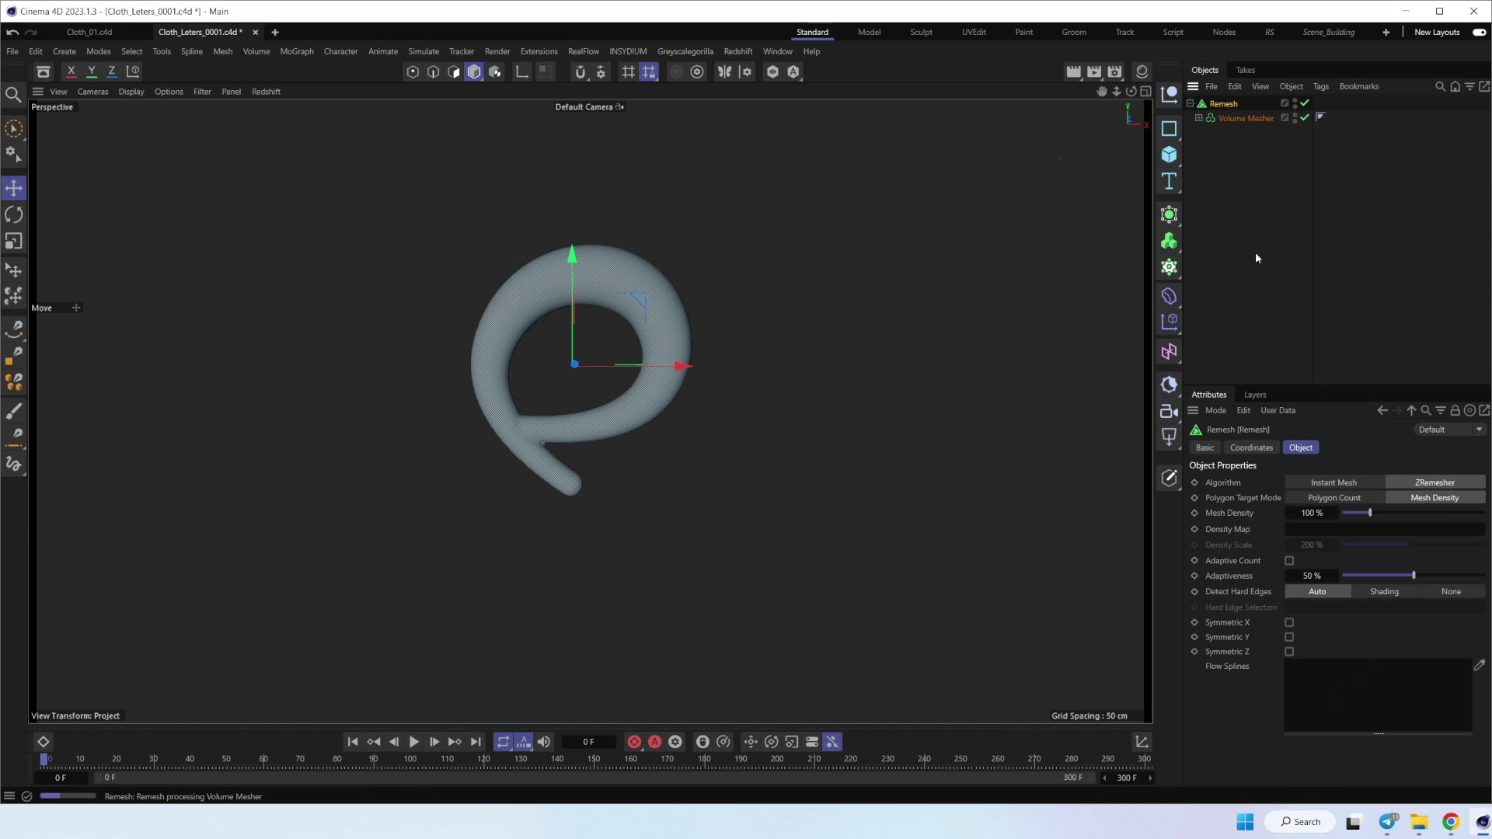
left_click(1325, 514)
type("50")
key("Return")
left_click(1190, 104)
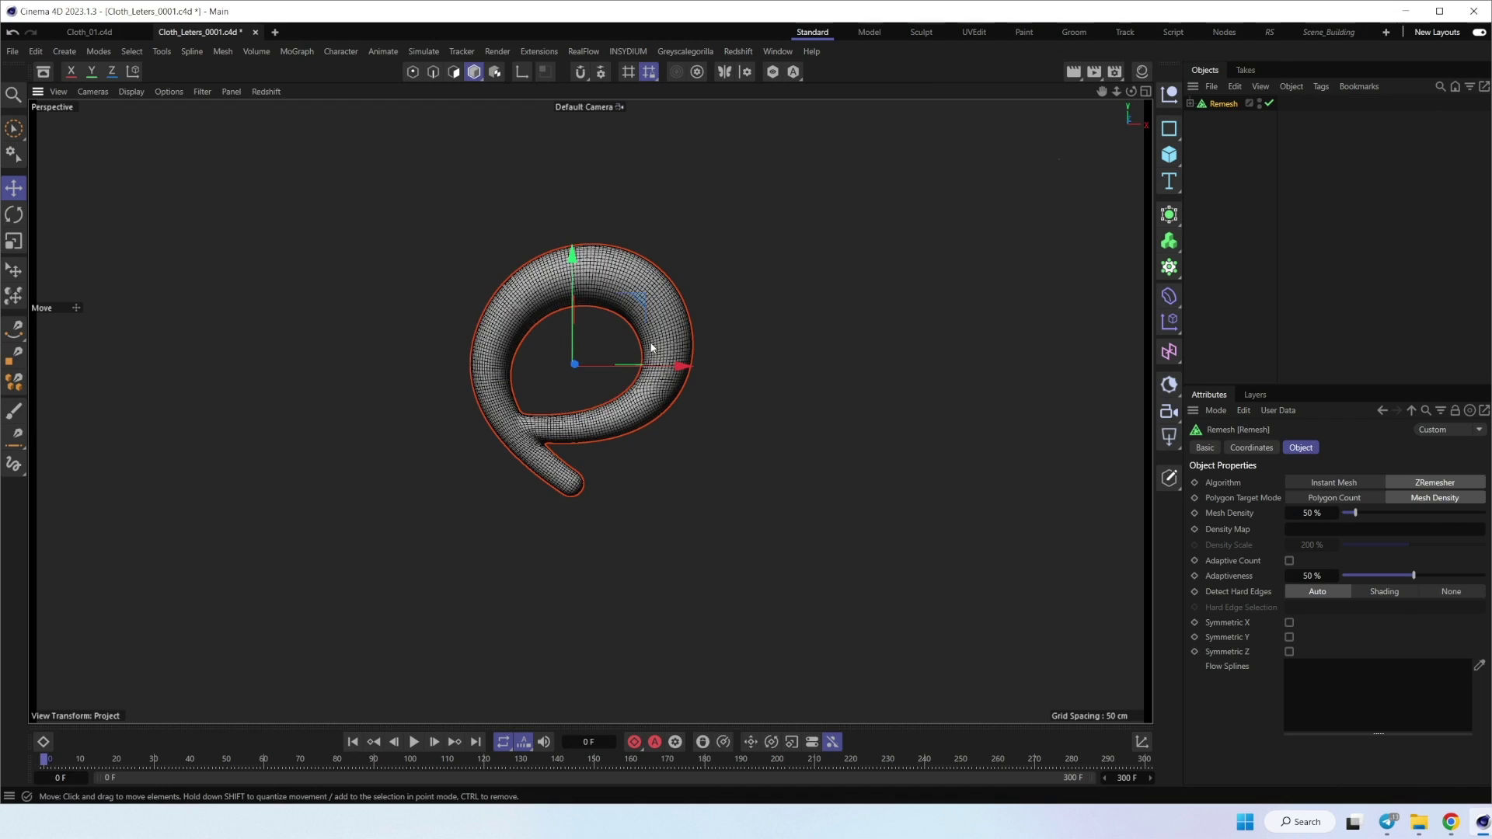
scroll(652, 347, "up", 5)
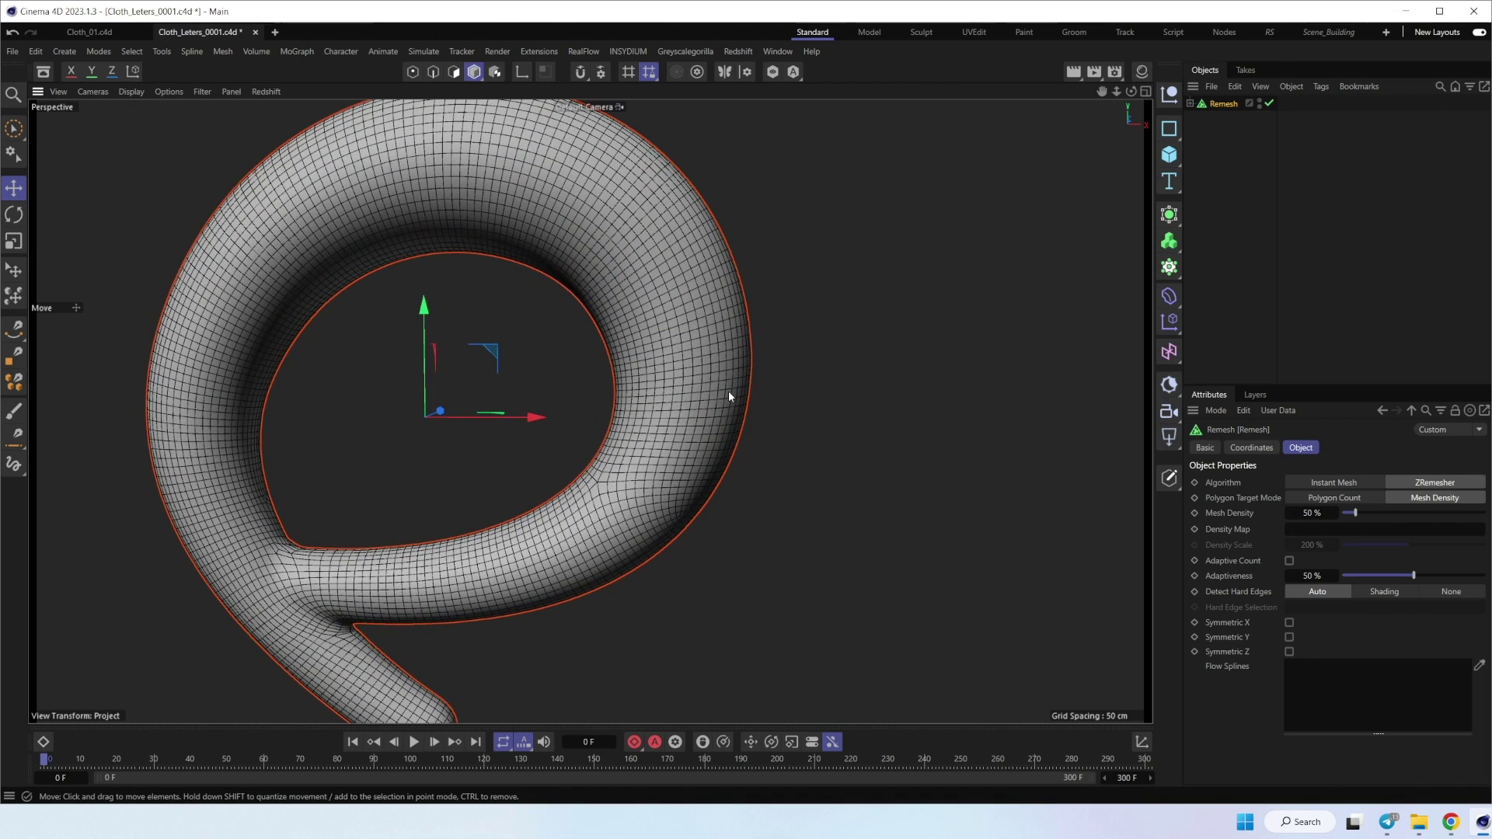
left_click_drag(729, 391, 629, 381, "alt")
scroll(591, 385, "down", 5)
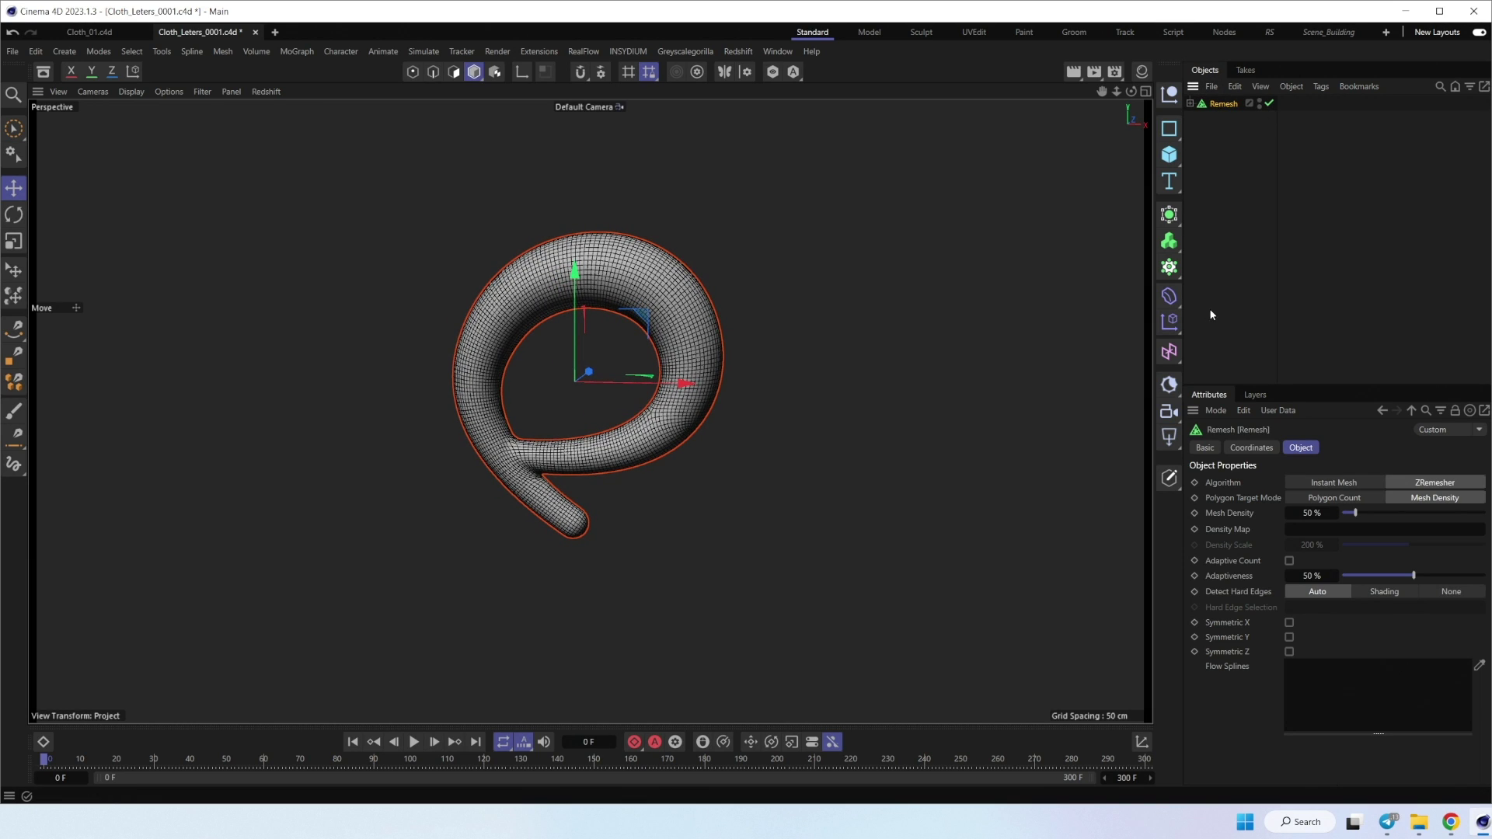
Step: Add a Connect object as parent of the Remesh generator and disable its Weld option
left_click(1169, 214)
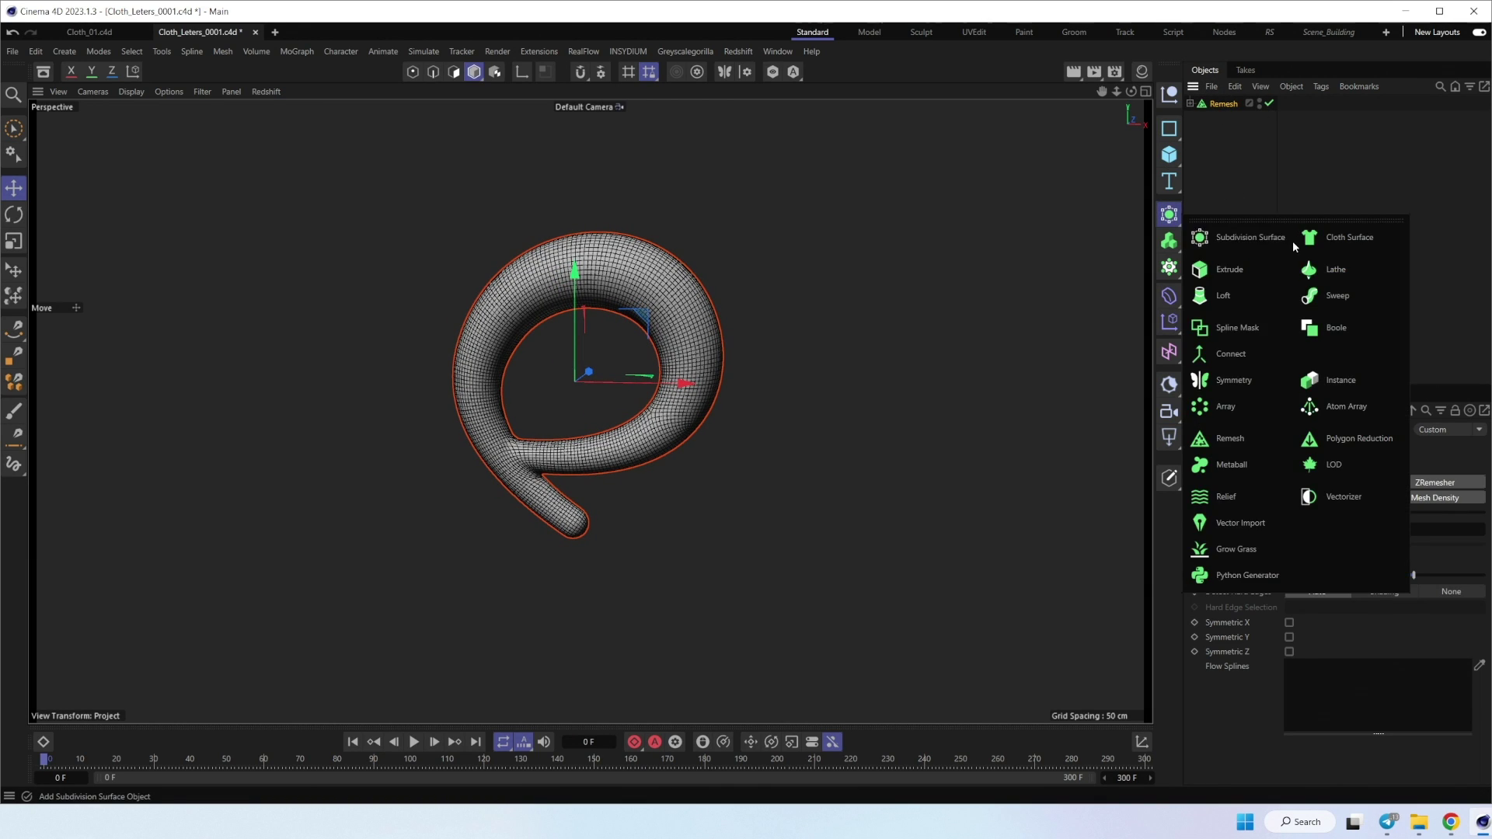
left_click(1227, 359)
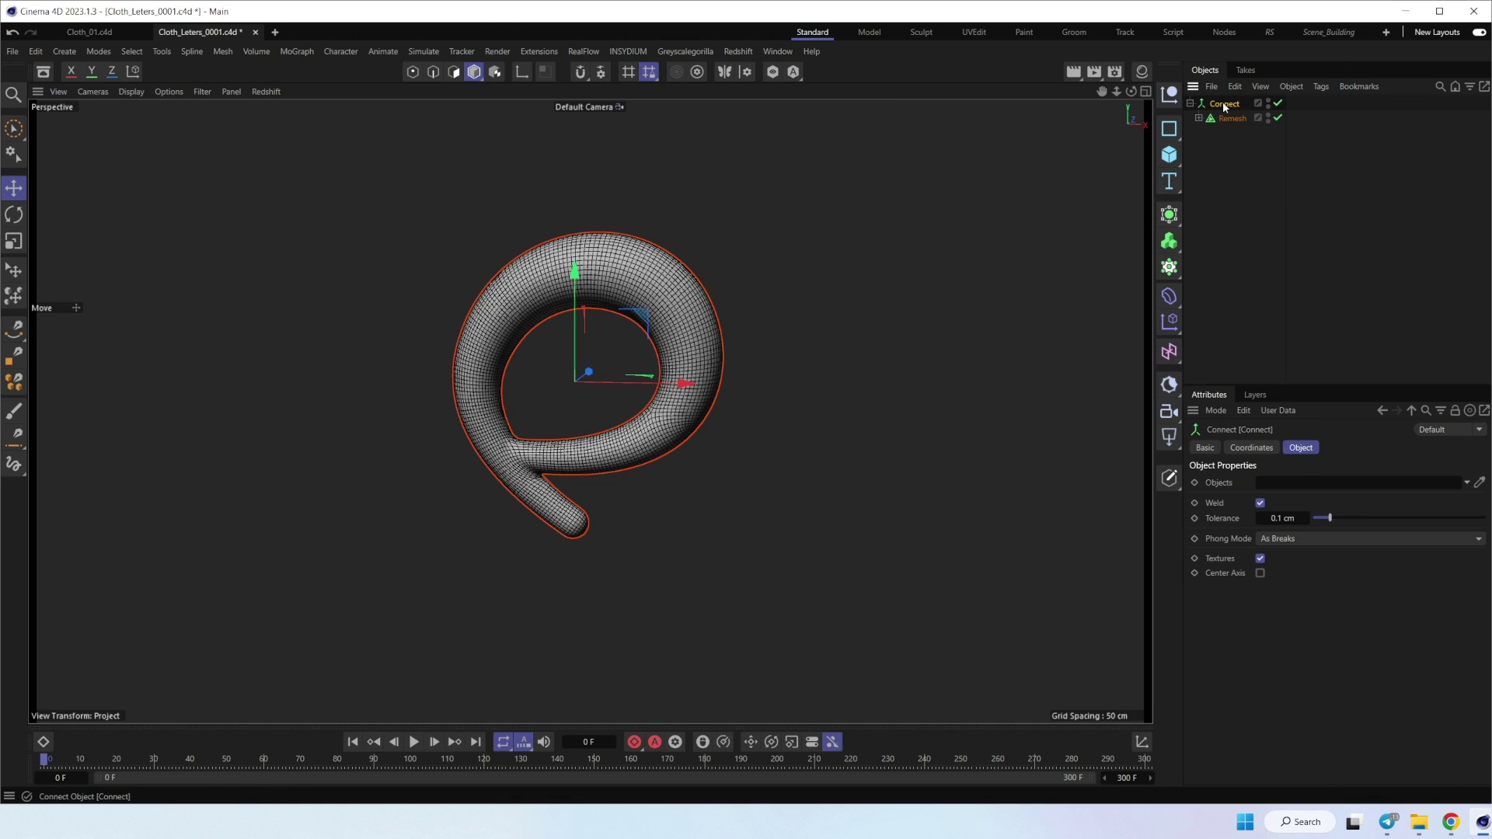
left_click(1260, 503)
left_click(1195, 128)
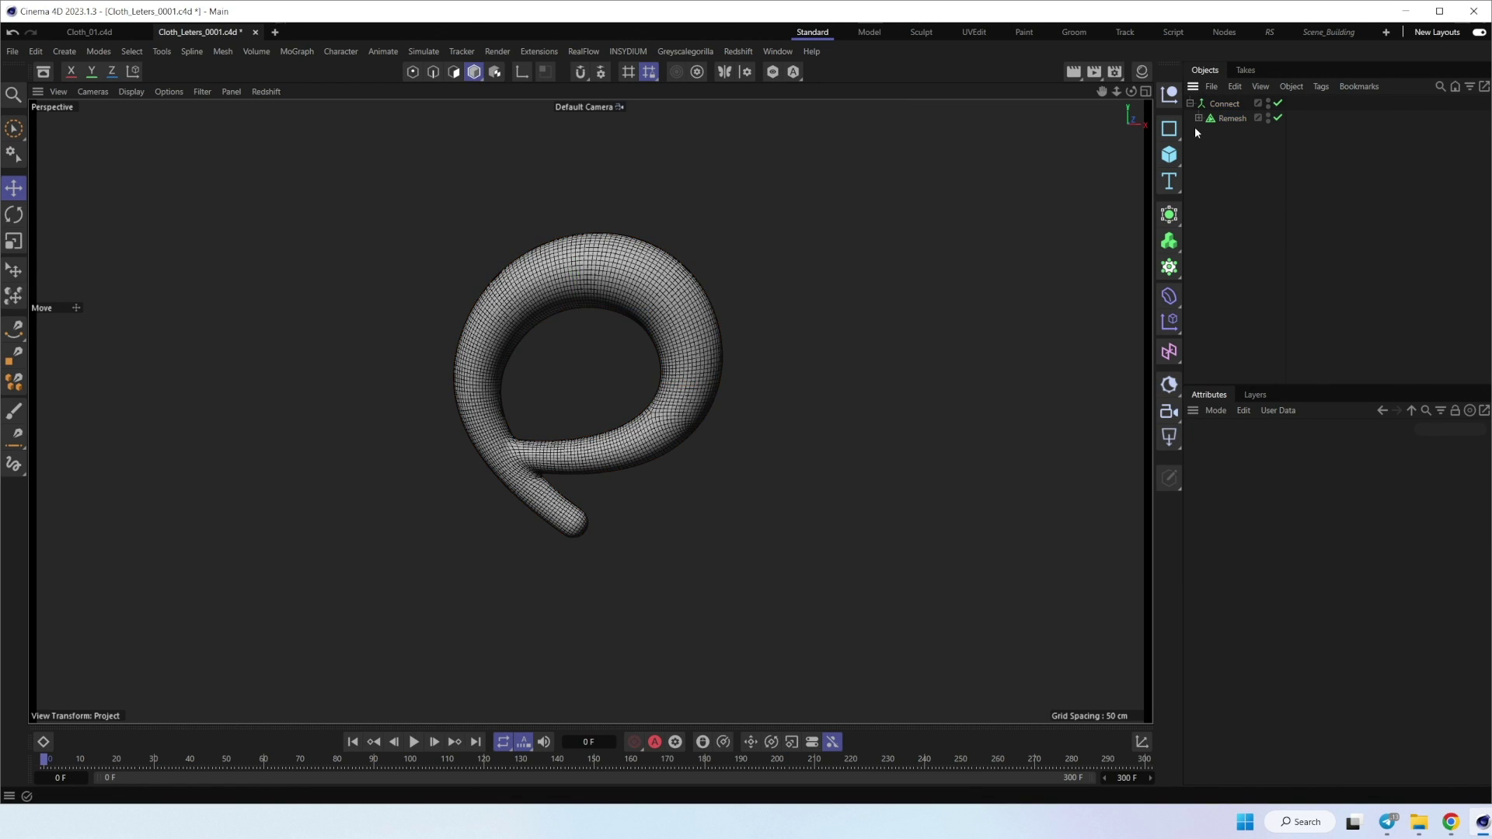
left_click(1190, 103)
left_click(1225, 103)
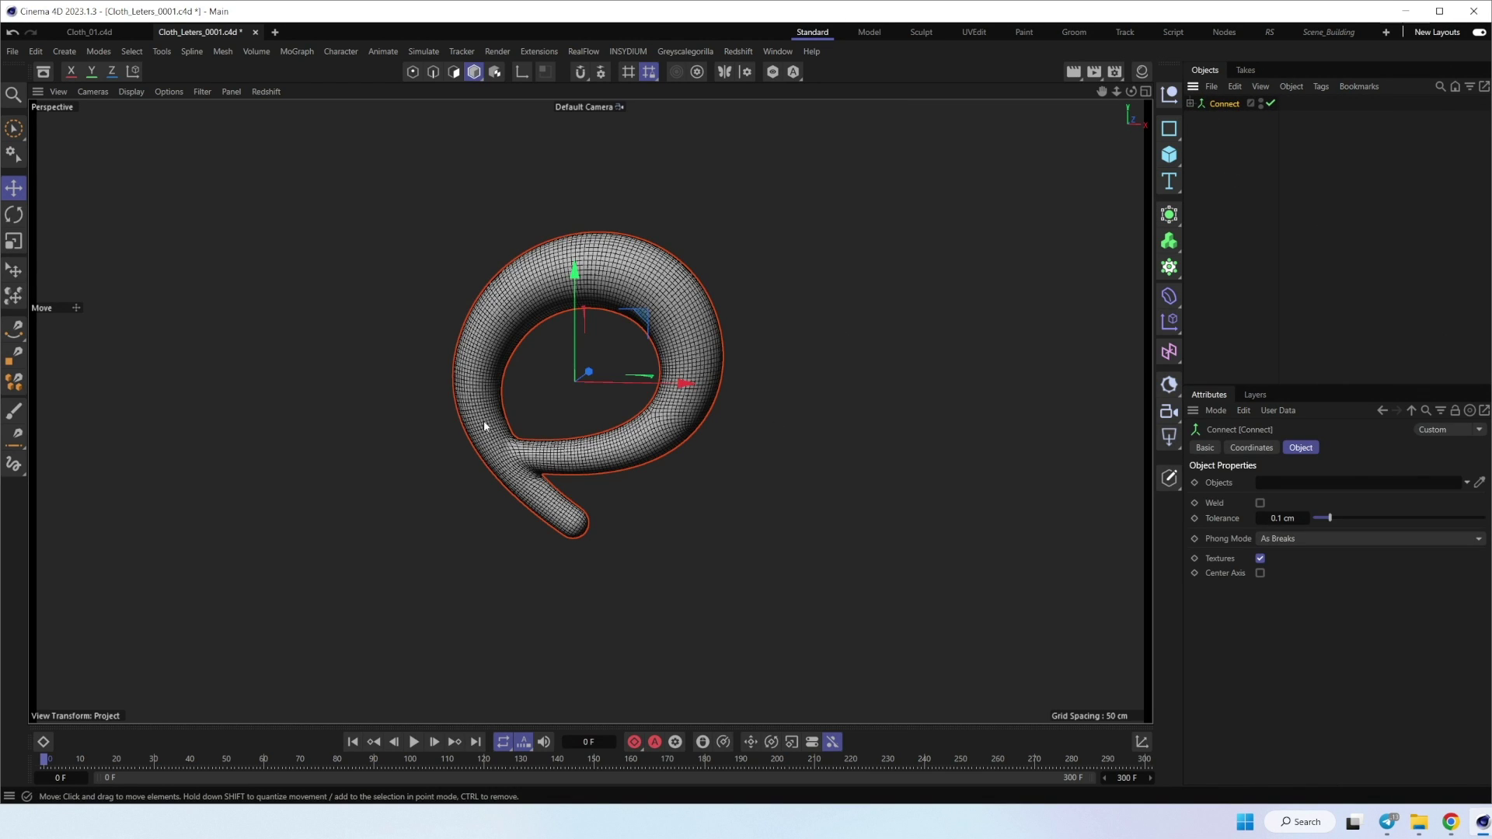
Step: Add a Cloth simulation tag to the Connect object and set its bendiness to 10000
right_click(1226, 105)
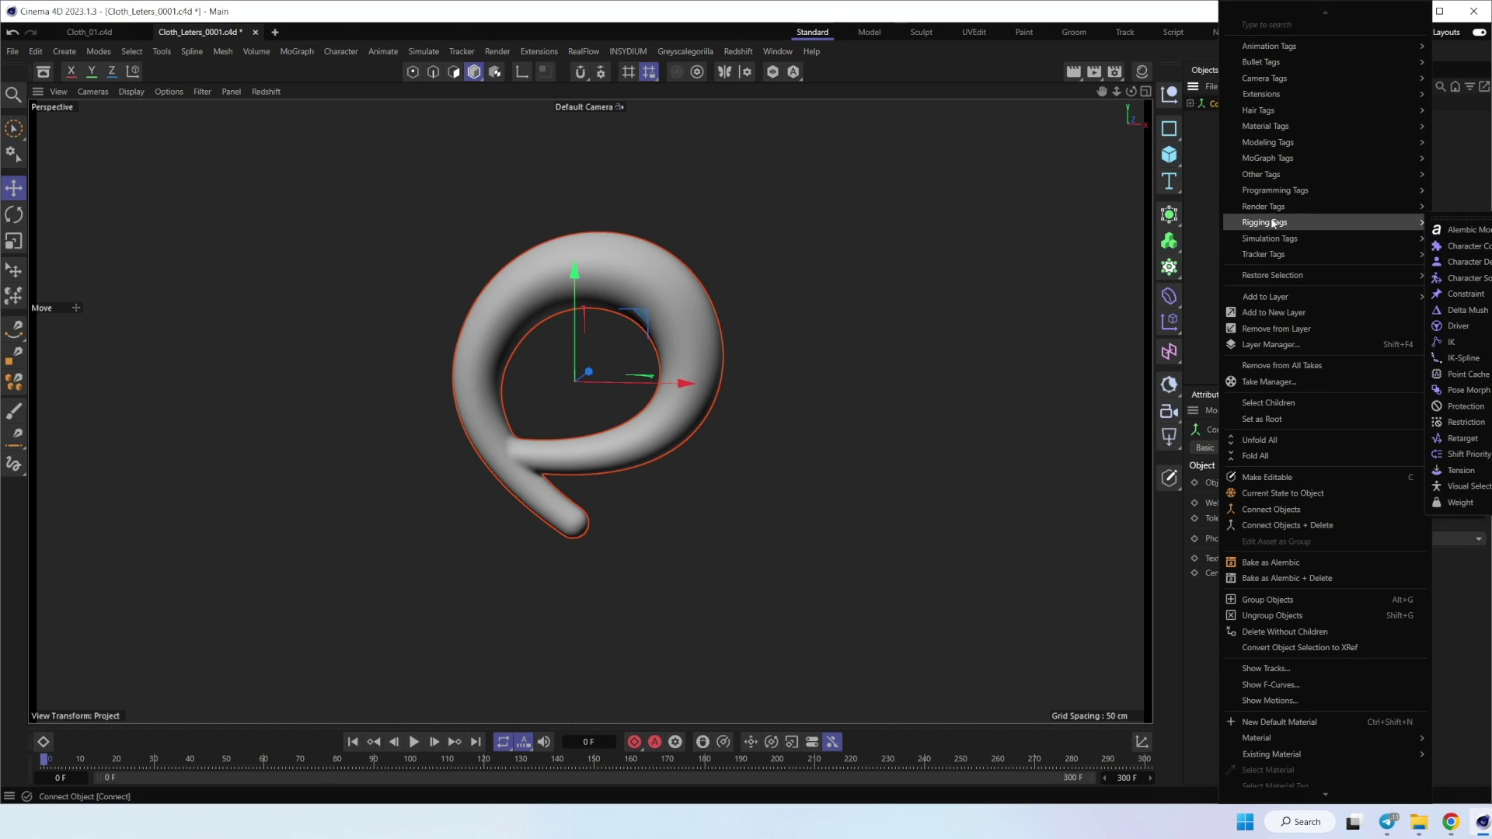
mouse_move(1275, 242)
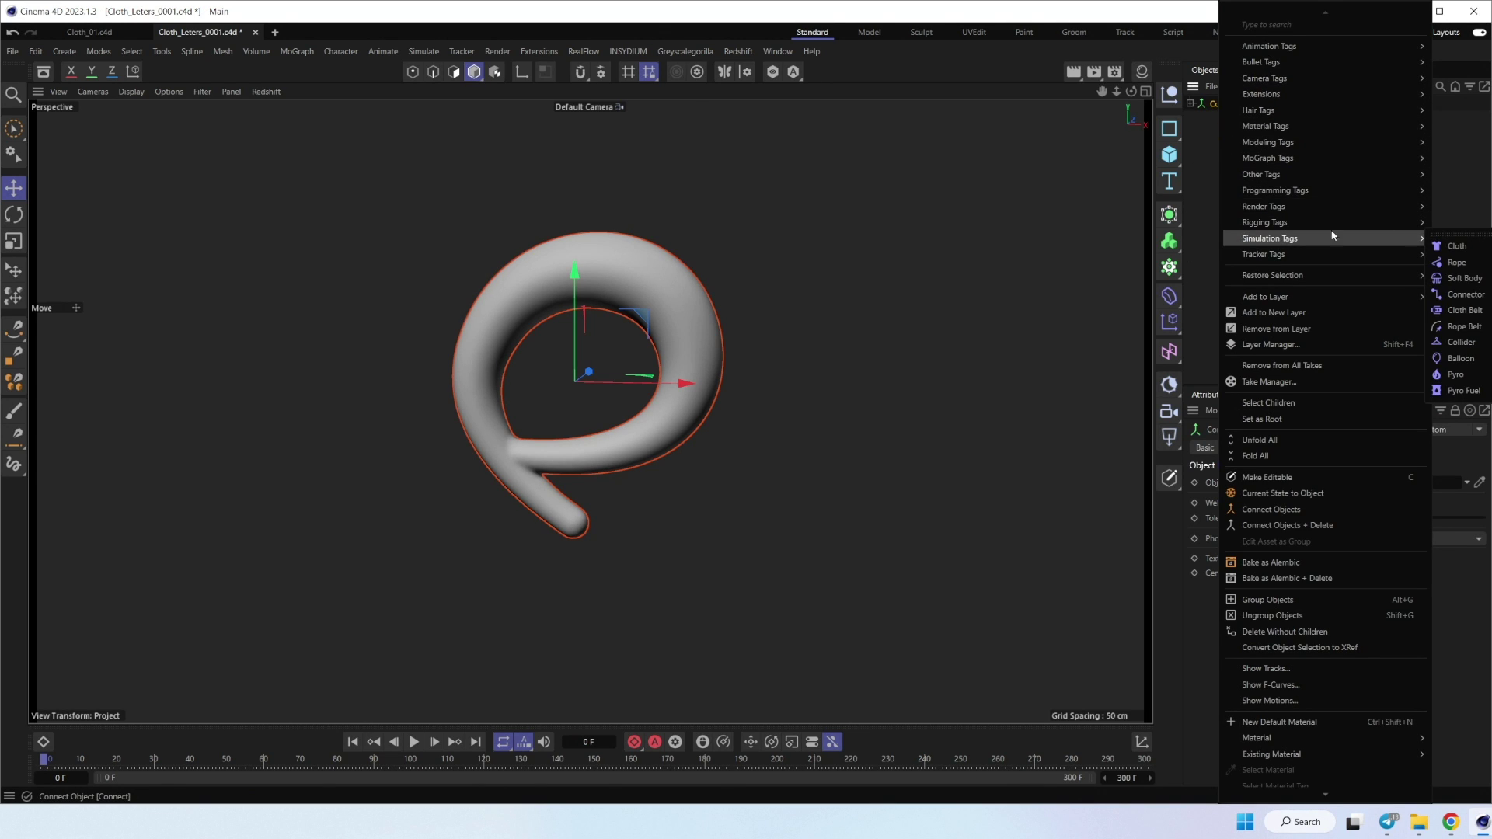
left_click(1455, 246)
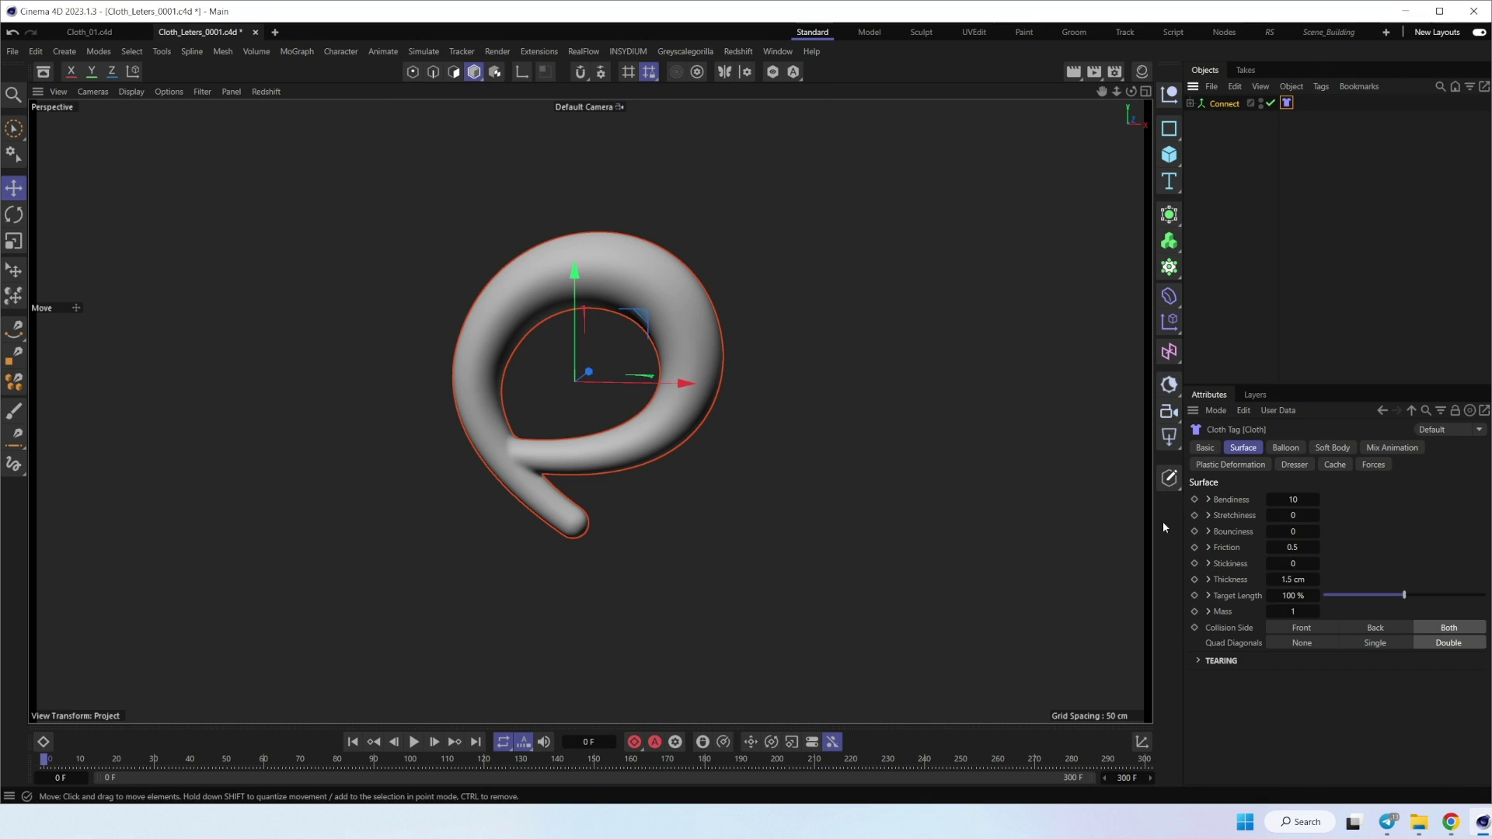
left_click(1300, 500)
type("10000")
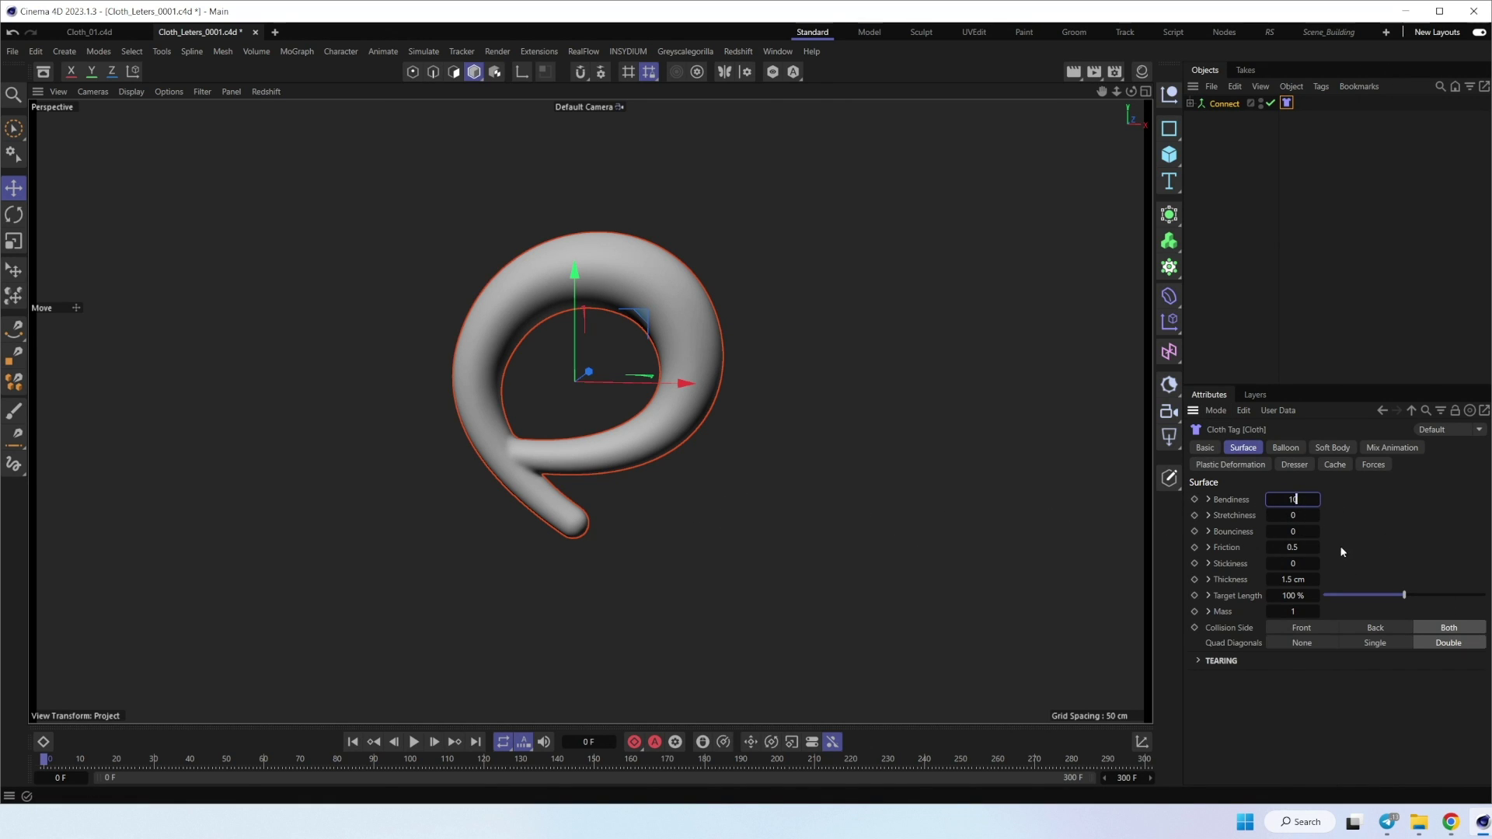
key("Return")
Step: Try a target length of 120% on the Cloth tag and return it to 100%
left_click(1293, 595)
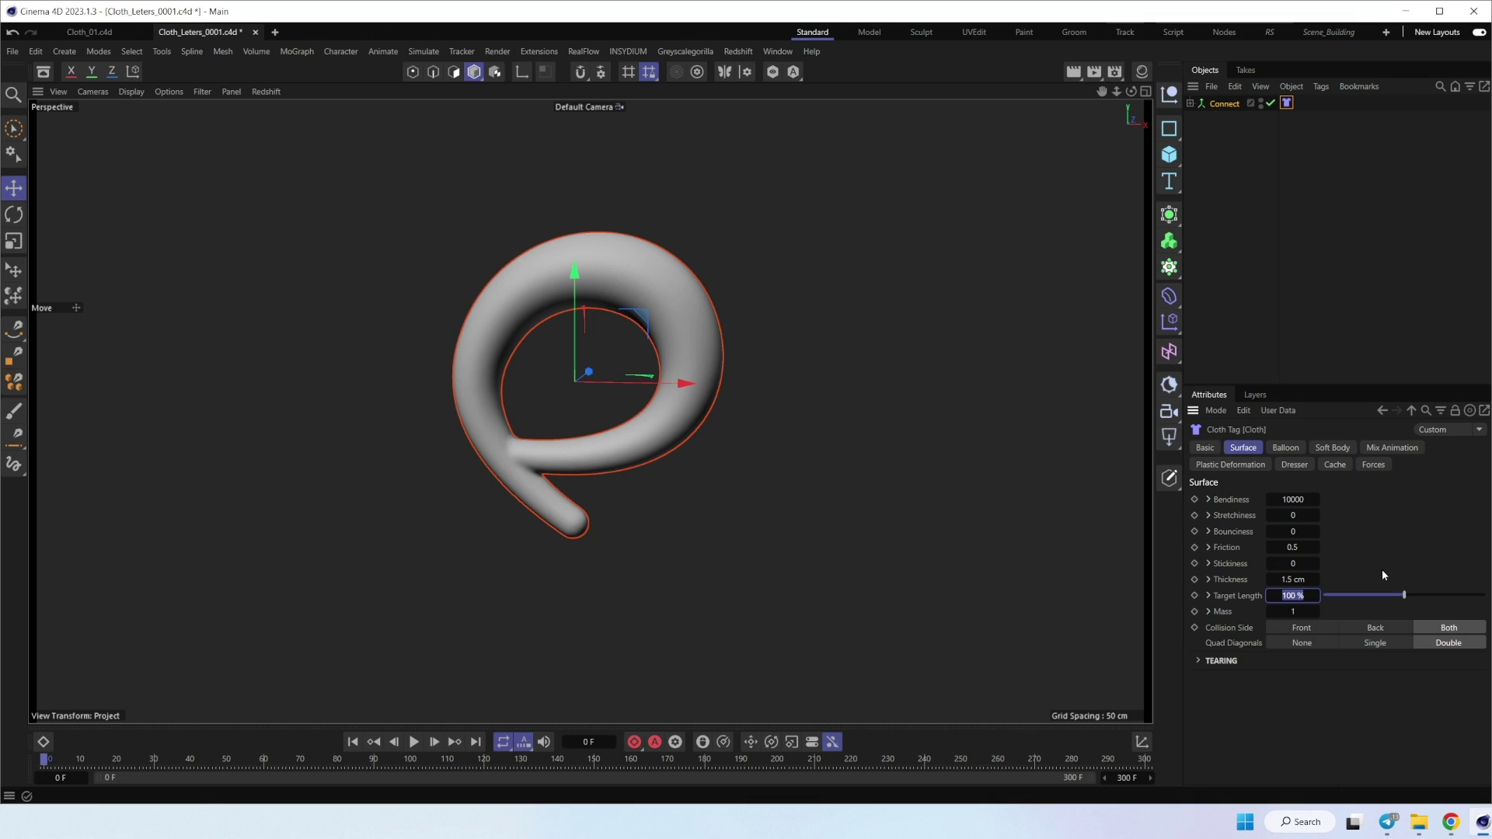
type("120")
key("Return")
double_click(1295, 597)
type("100")
key("Return")
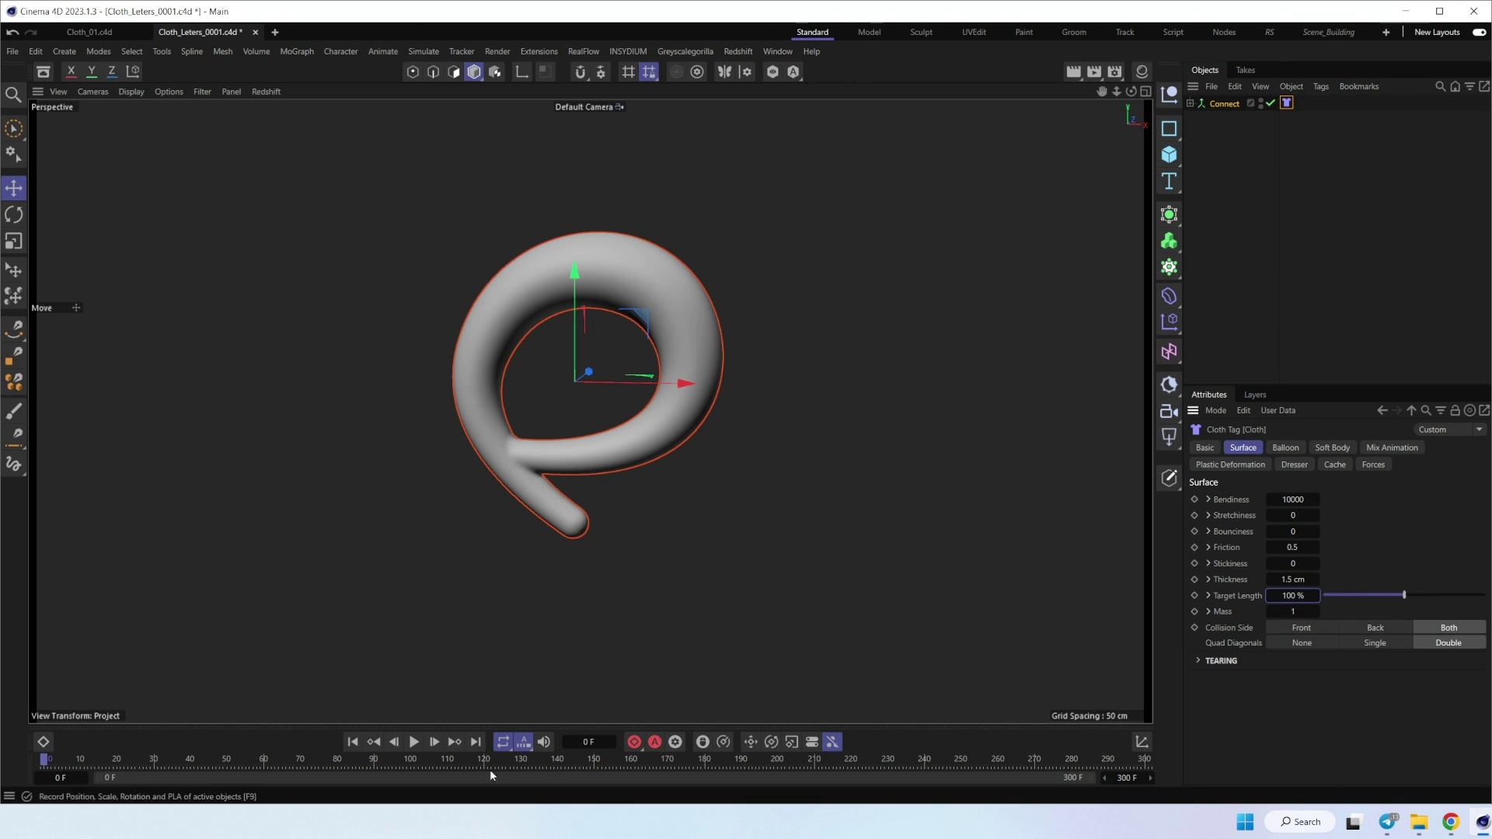
Step: Check the gravity value in the project's simulation scene settings
key("ctrl+d")
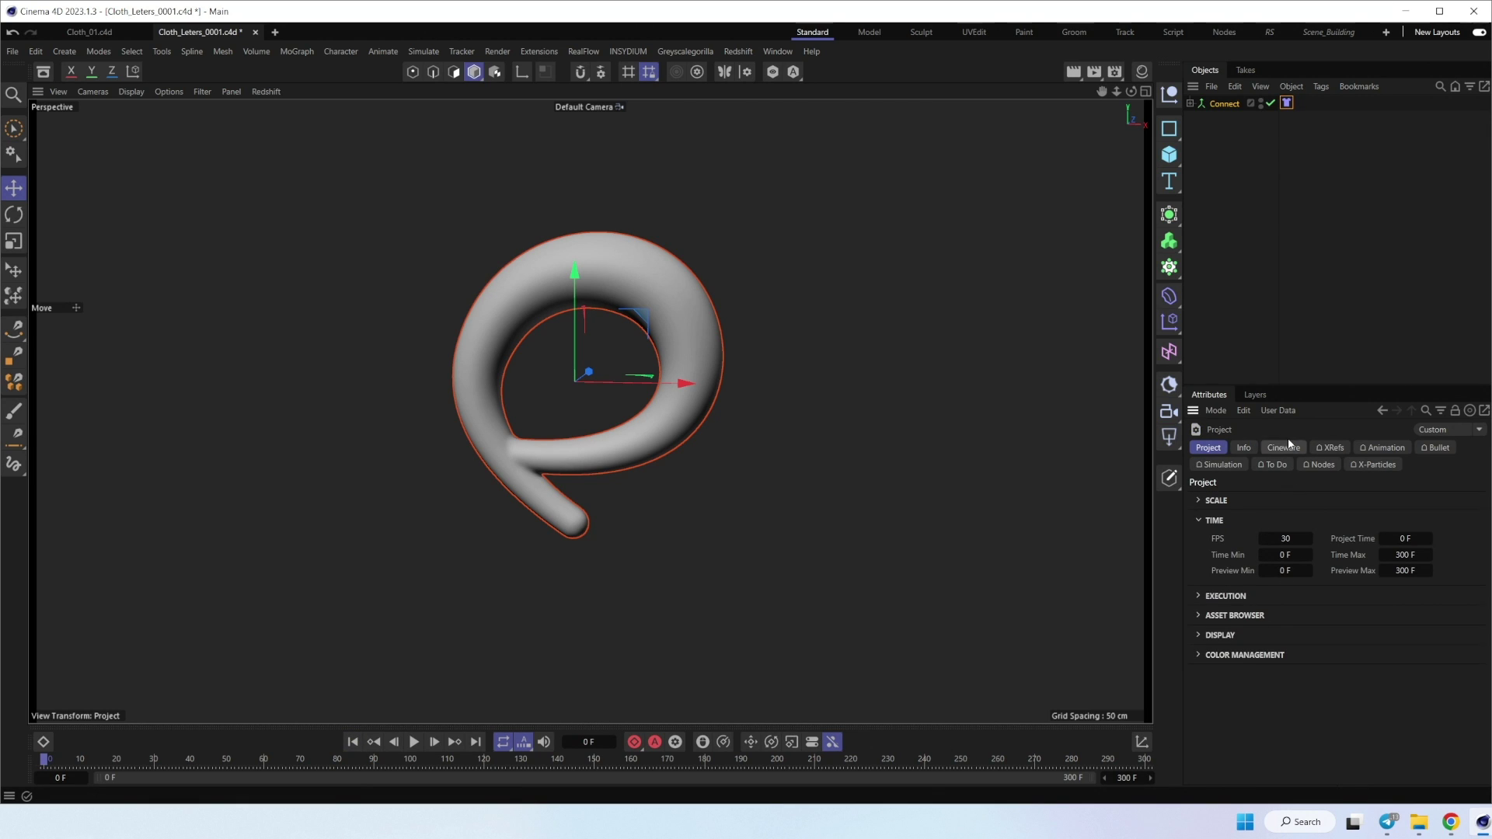
left_click(1219, 465)
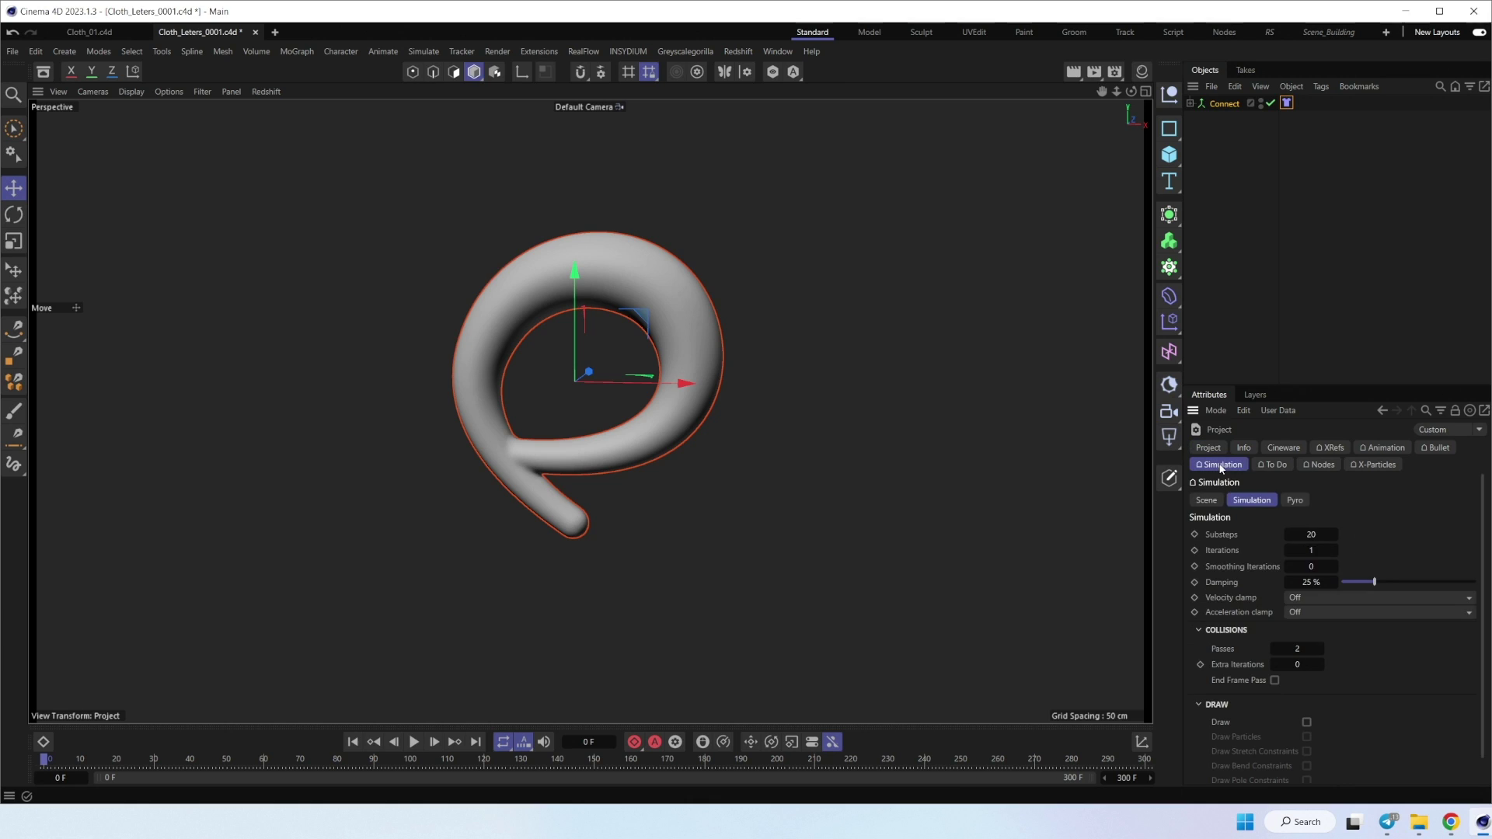
left_click(1205, 501)
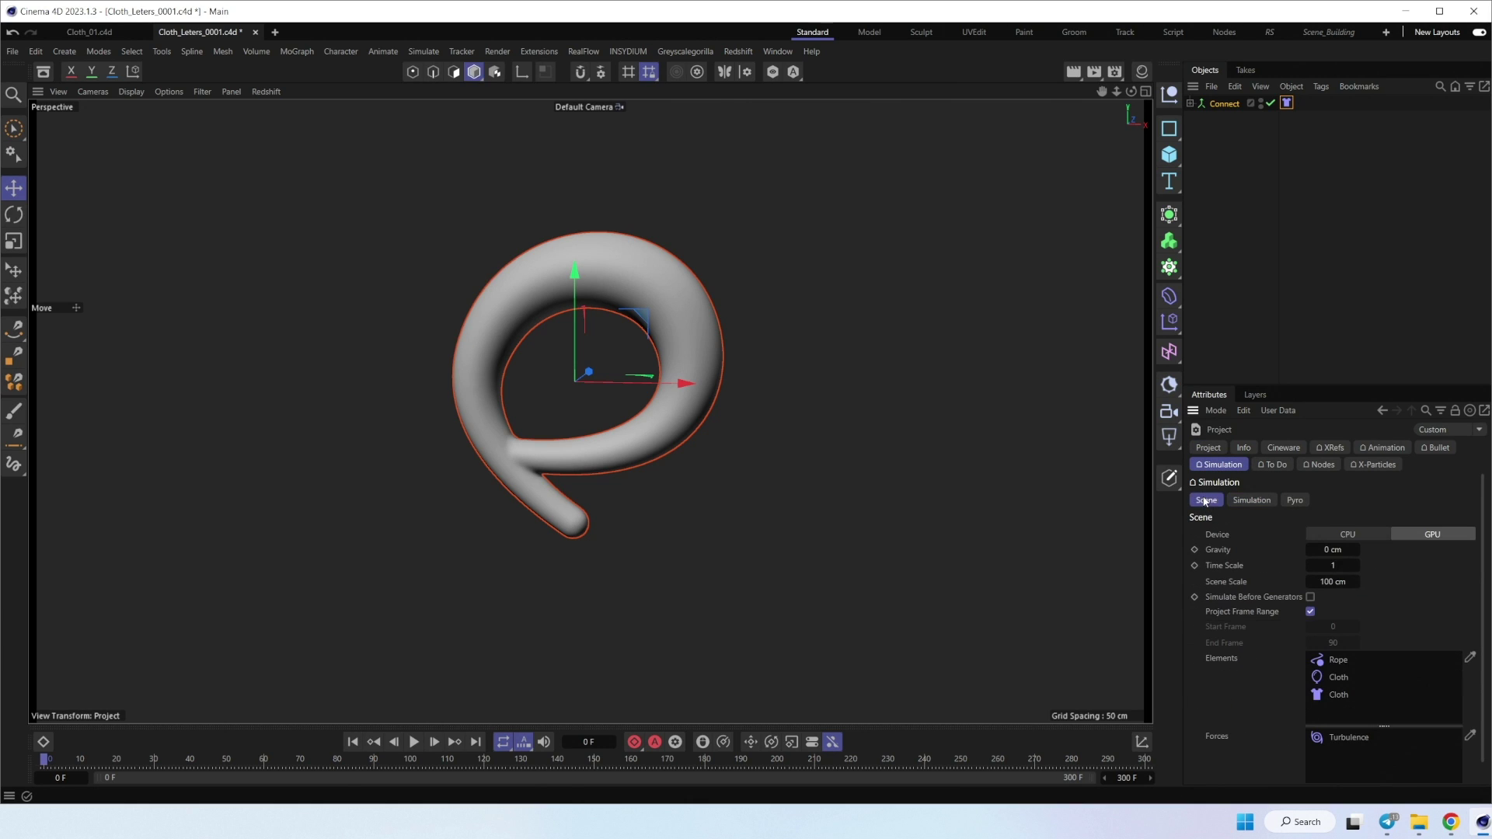
left_click(1331, 549)
key("Return")
left_click(1219, 450)
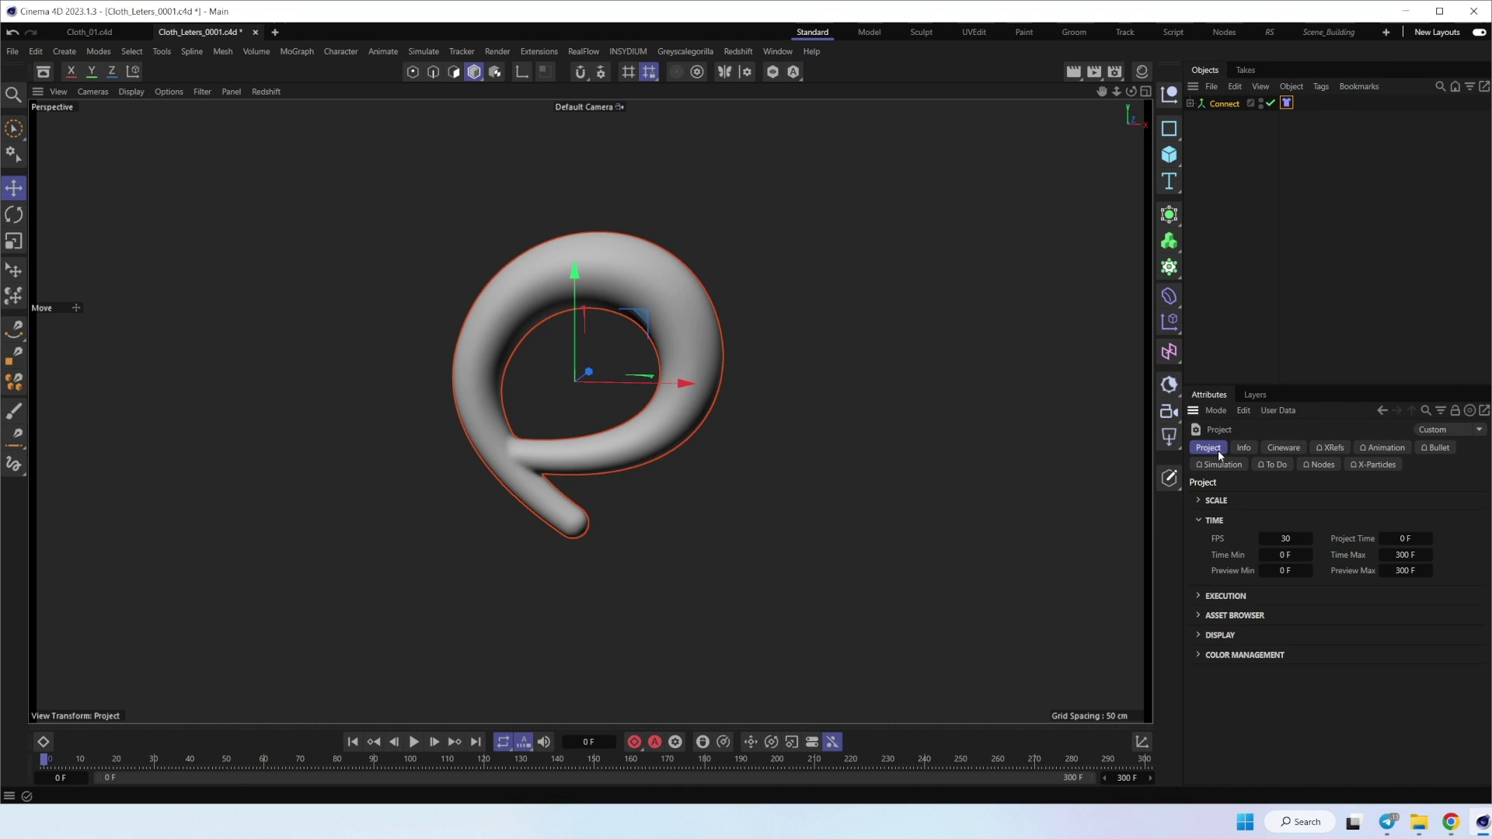
Step: Play the cloth simulation with nothing selected, stop it and return to the first frame
left_click(1228, 209)
left_click(416, 743)
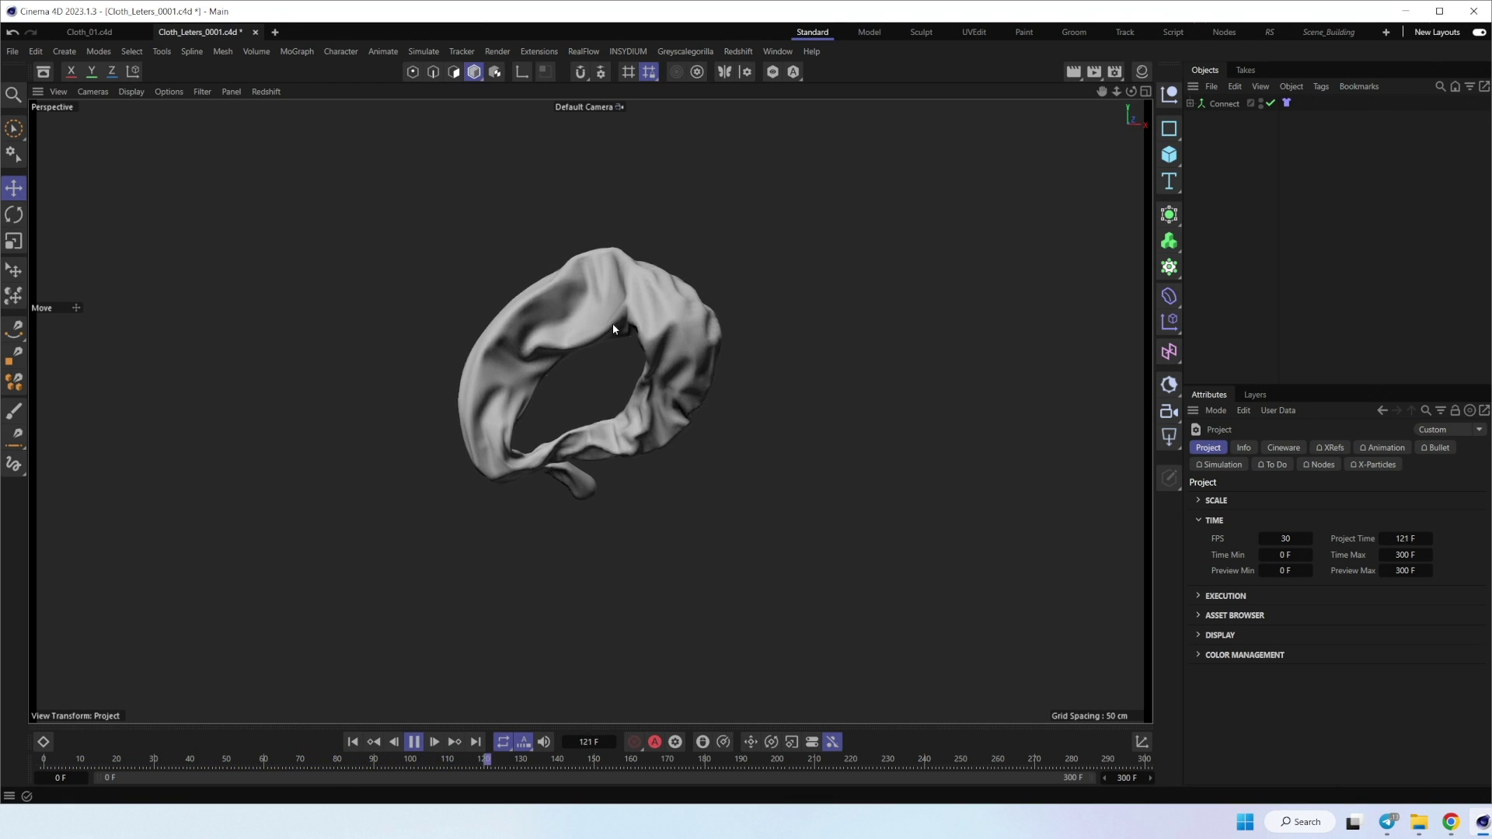
left_click(414, 742)
left_click(352, 743)
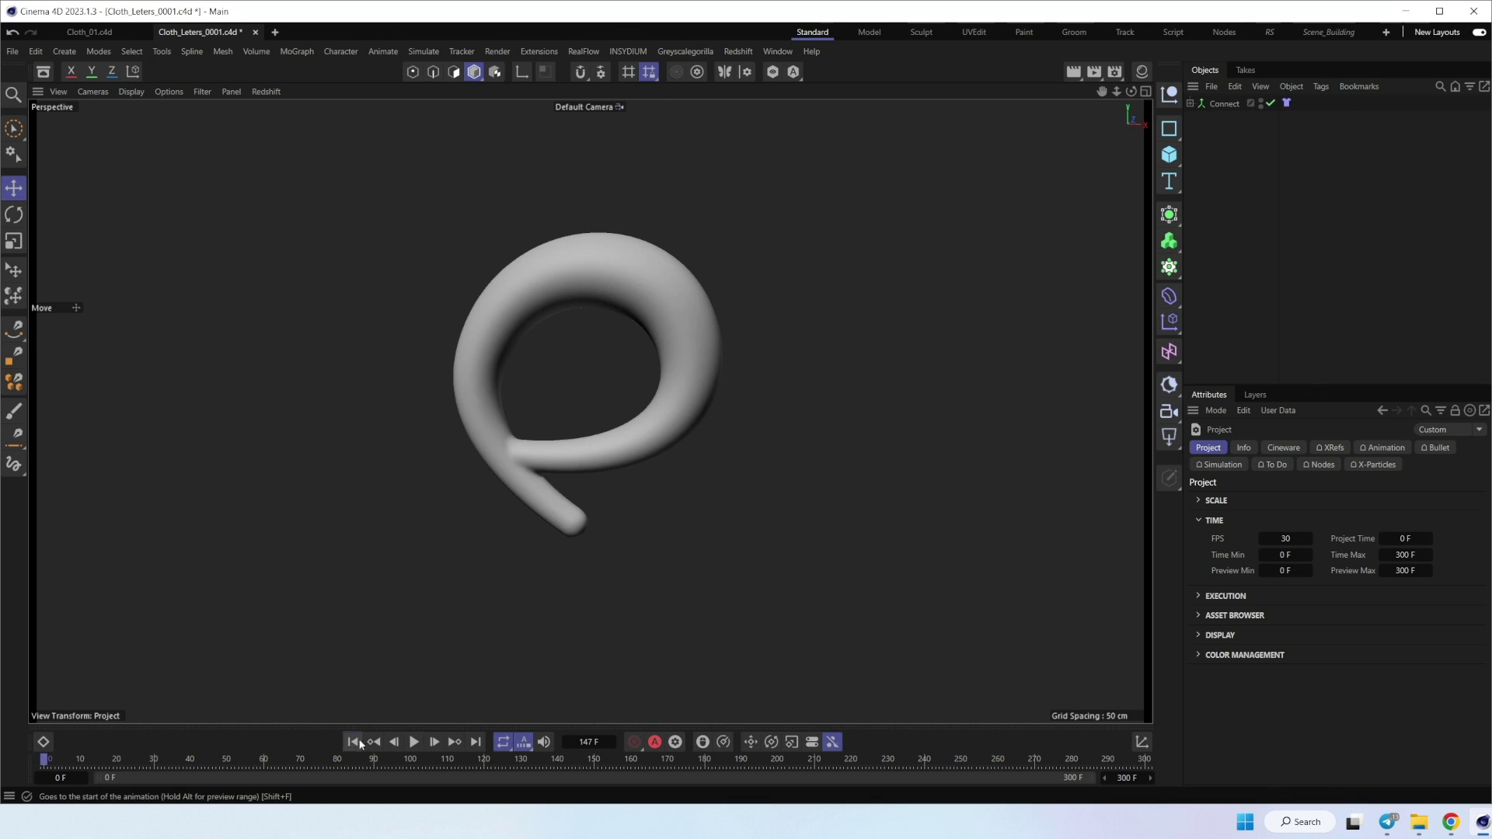
Step: Reveal the Setup layer's objects, and switch the layer off for view, render, animation, generators, deformers and expressions
left_click(1255, 395)
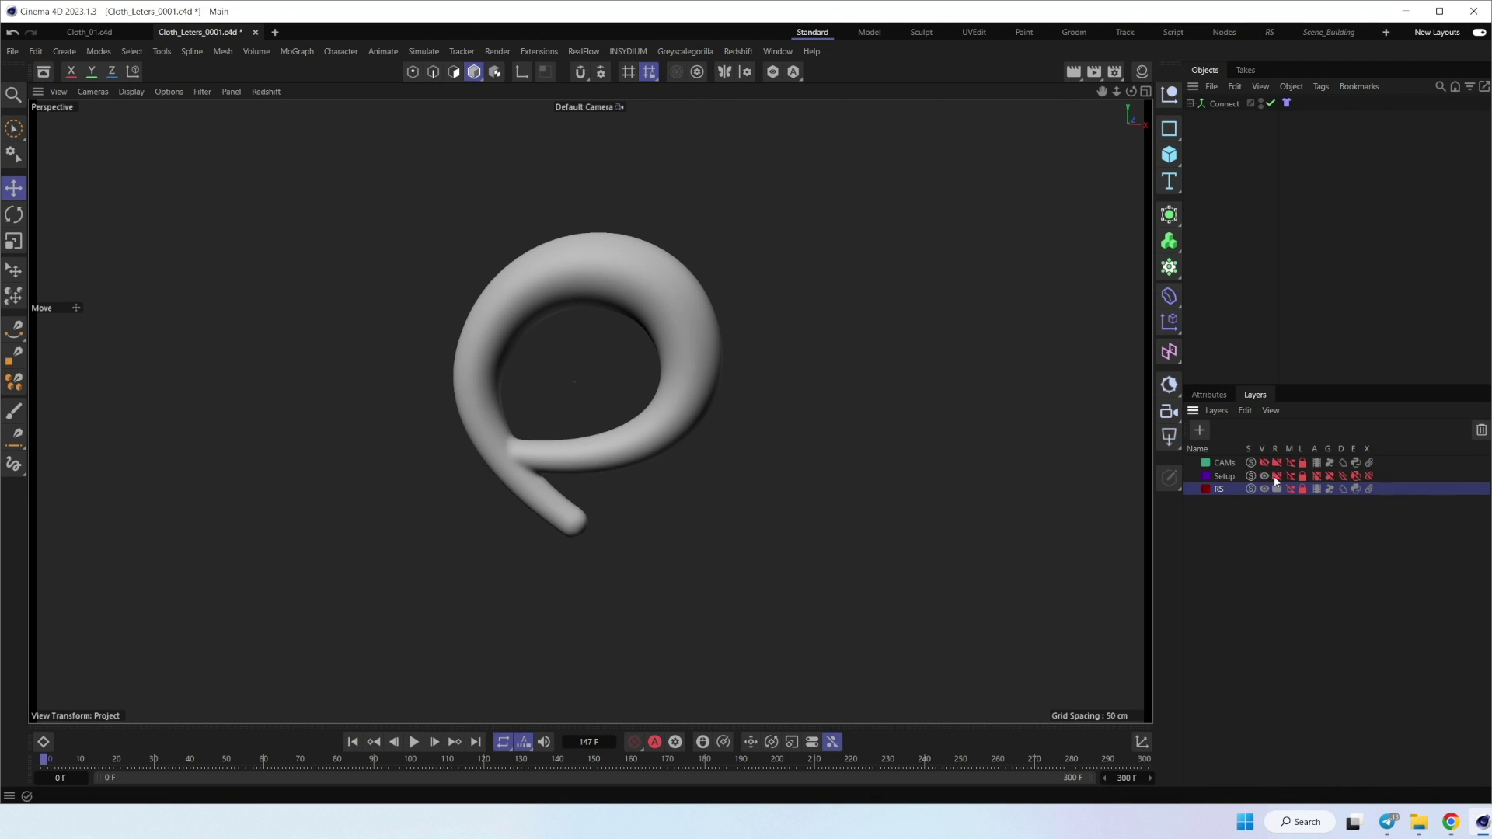
left_click_drag(1303, 481, 1372, 478)
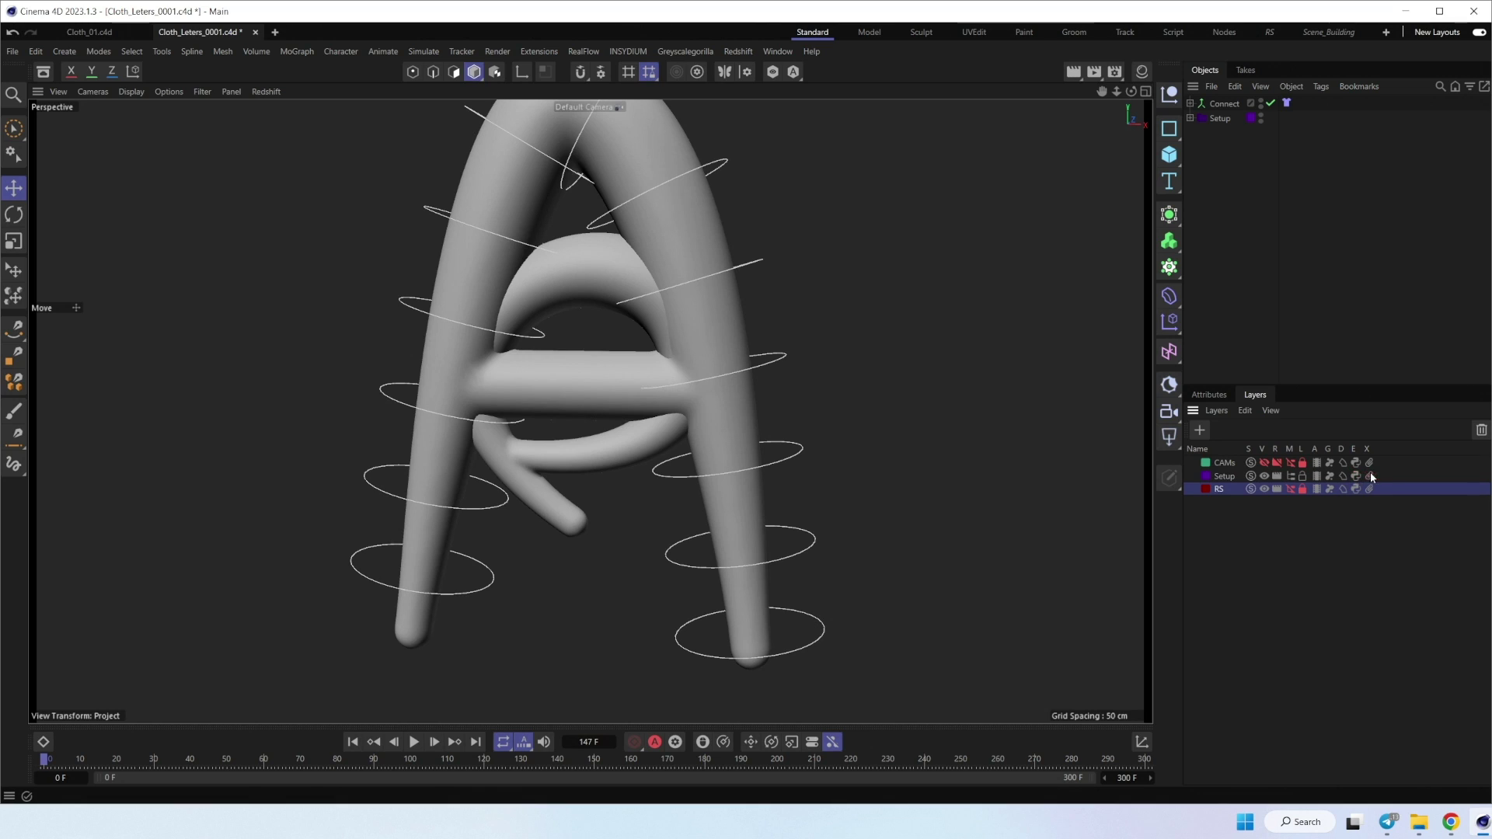
left_click(1190, 118)
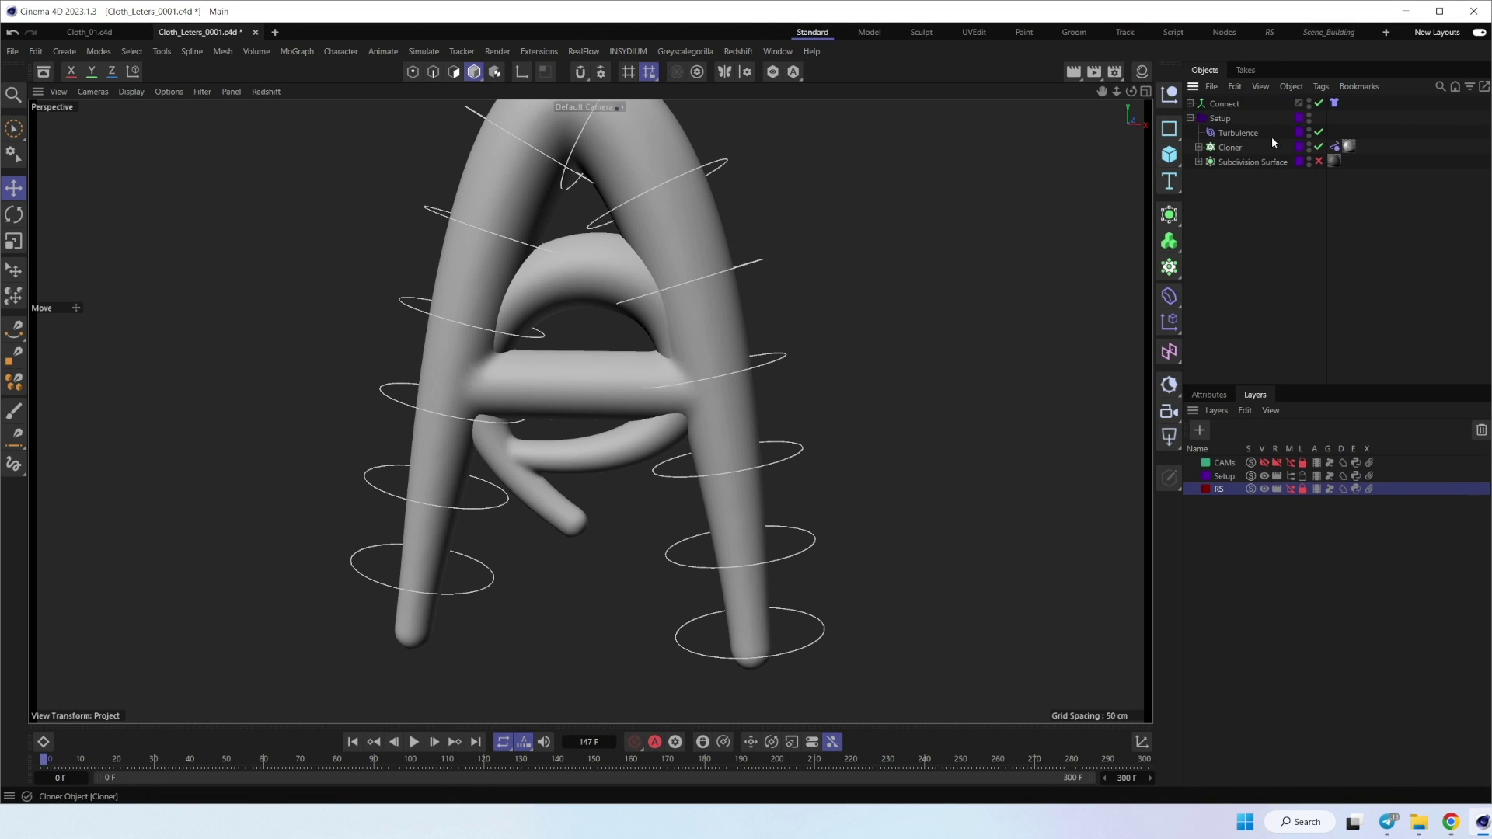
left_click(1190, 119)
left_click_drag(1264, 475, 1366, 483)
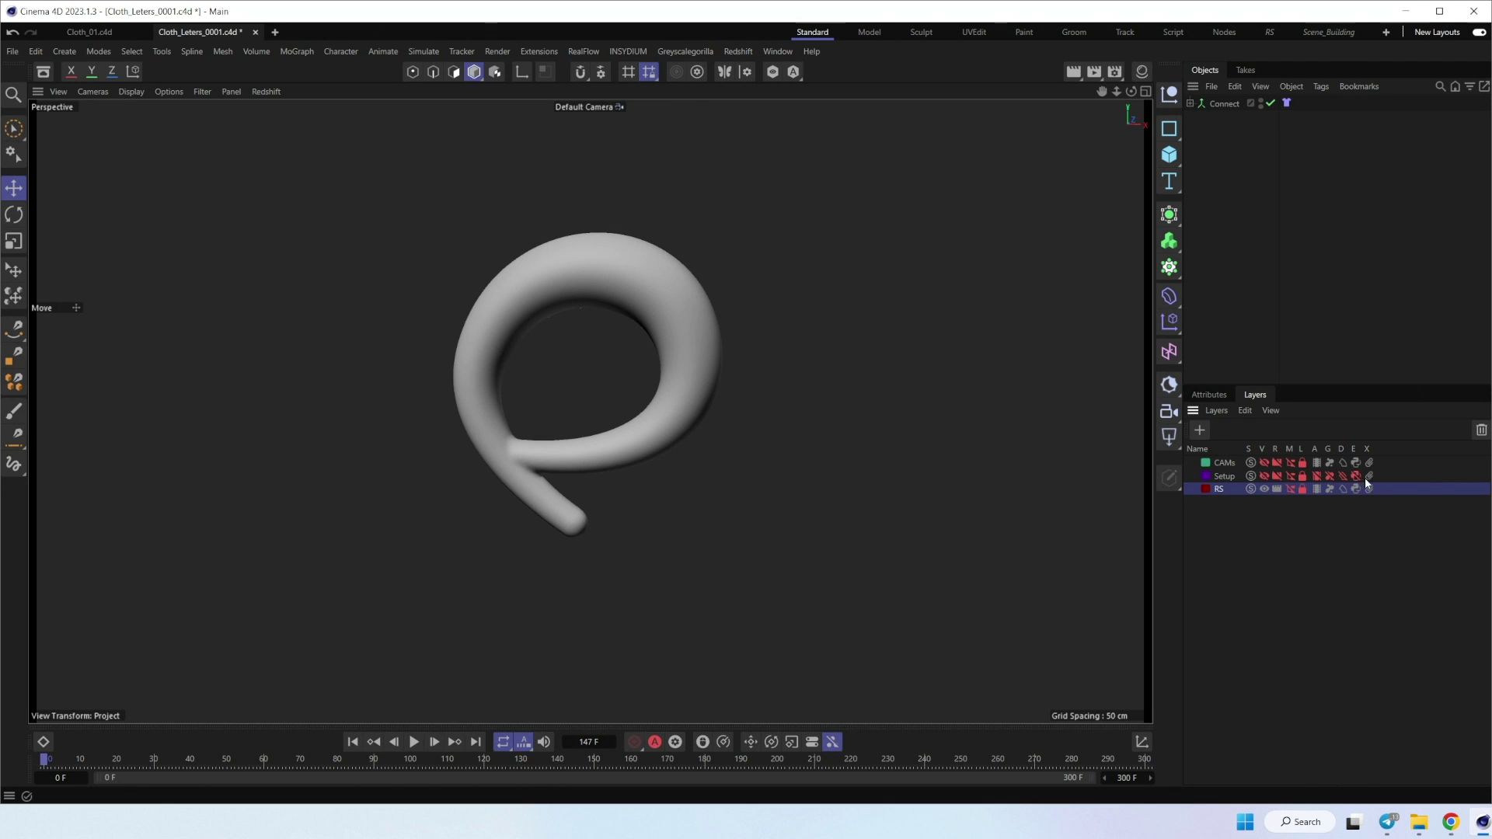
Step: Replay the simulation with the Setup layer disabled and rewind to frame 0
left_click(413, 743)
left_click(1208, 395)
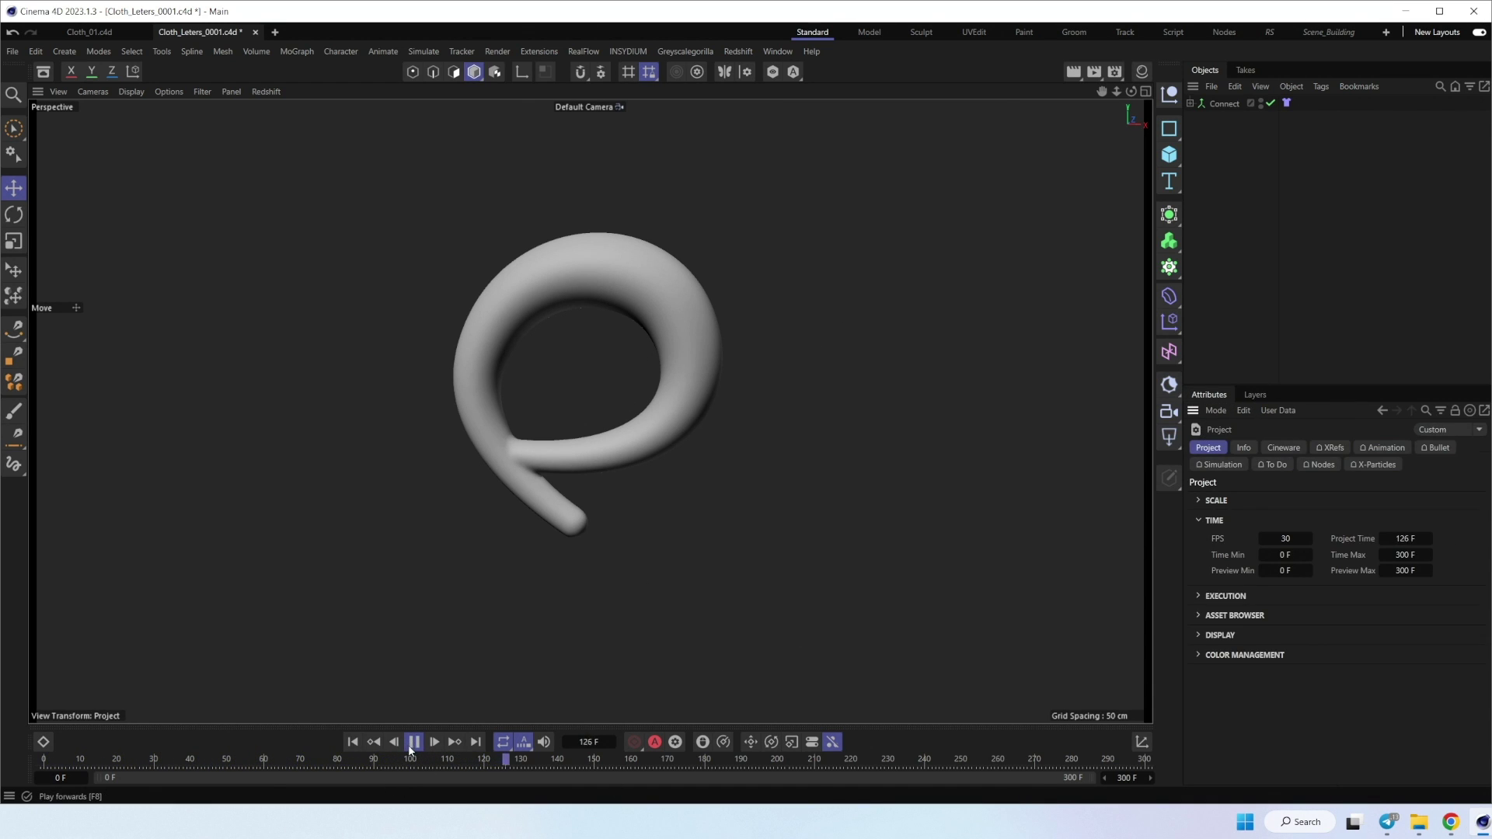
left_click(414, 742)
left_click(351, 747)
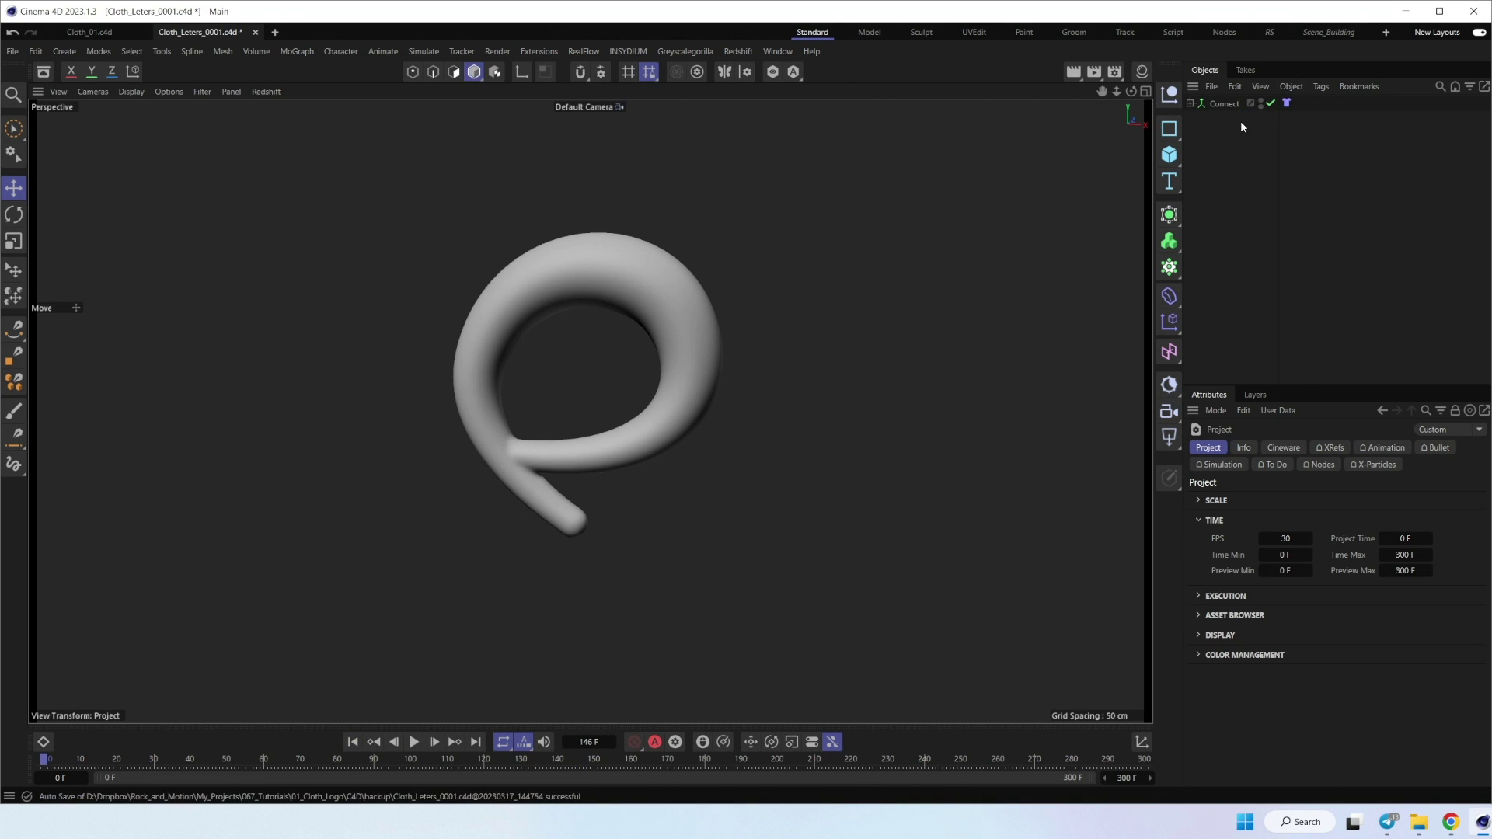
Step: Set the balloon overpressure of the Connect object's cloth tag to 1.5
left_click(1288, 103)
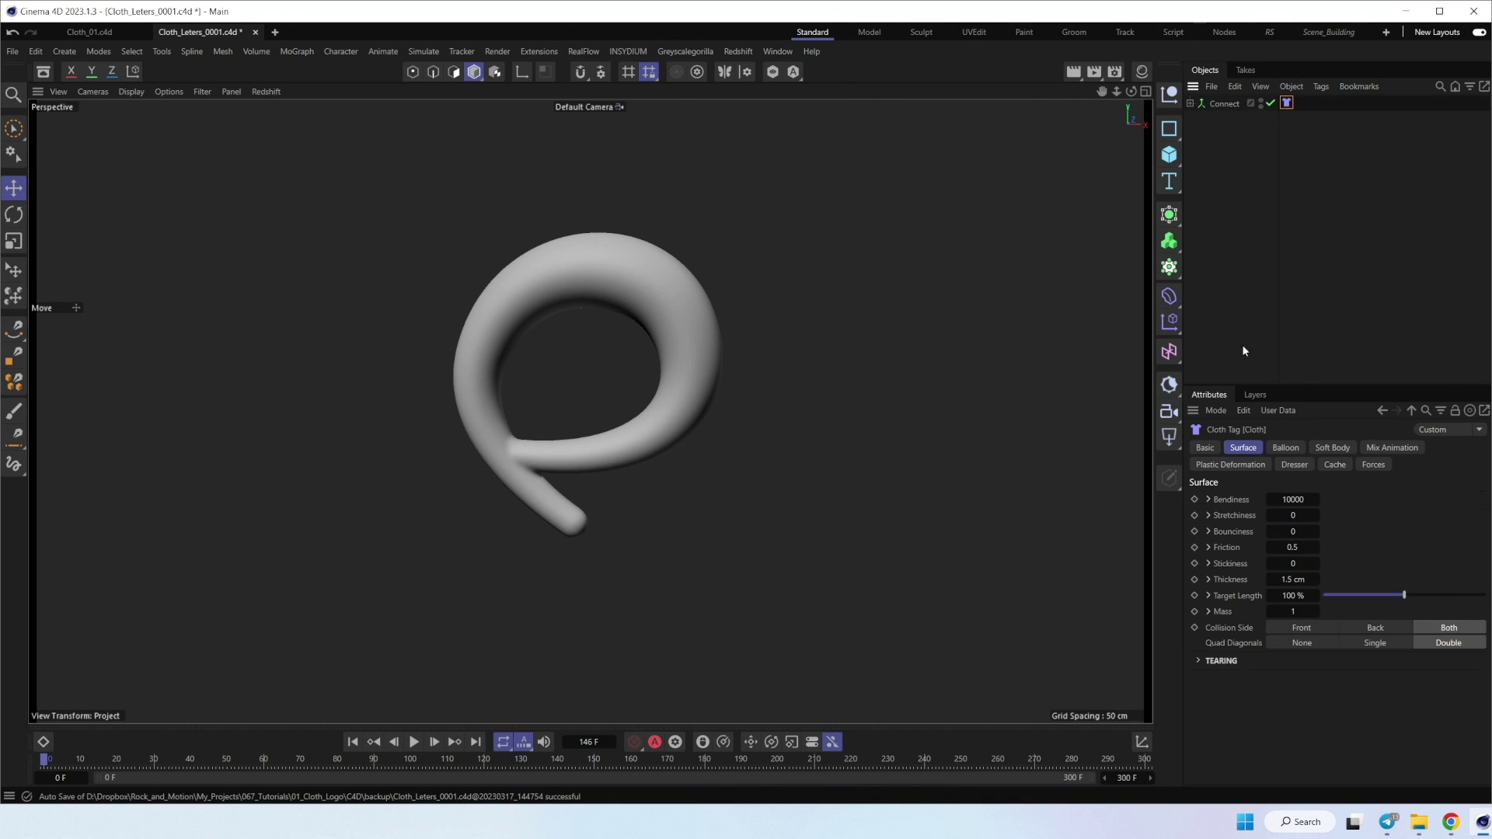
left_click(1286, 447)
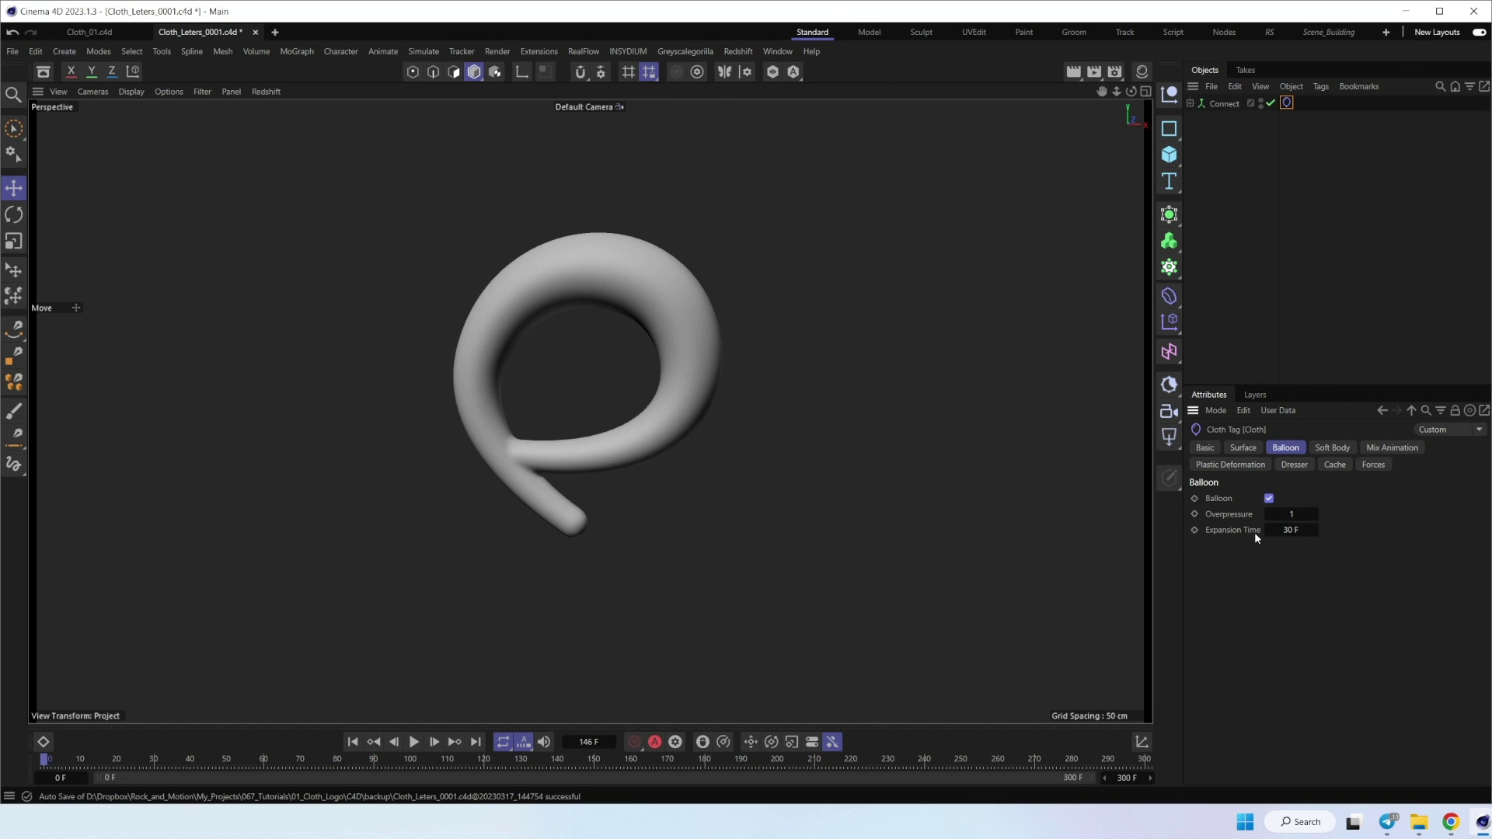
left_click(1292, 514)
type("1.5")
Step: Play the simulation with the raised overpressure, rewind to frame 0 and show the cloth's surface settings
left_click(415, 742)
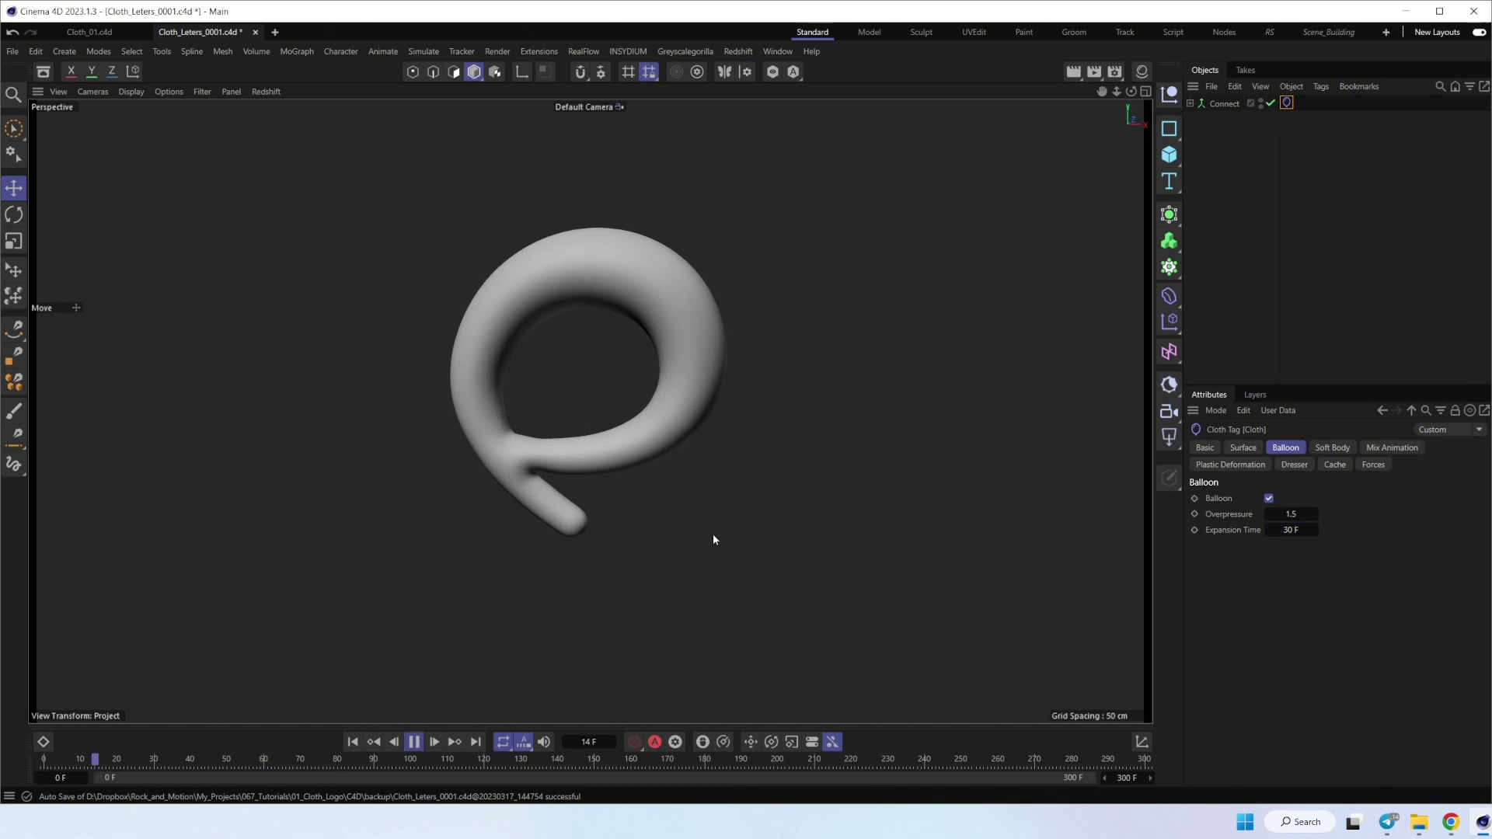
left_click(414, 742)
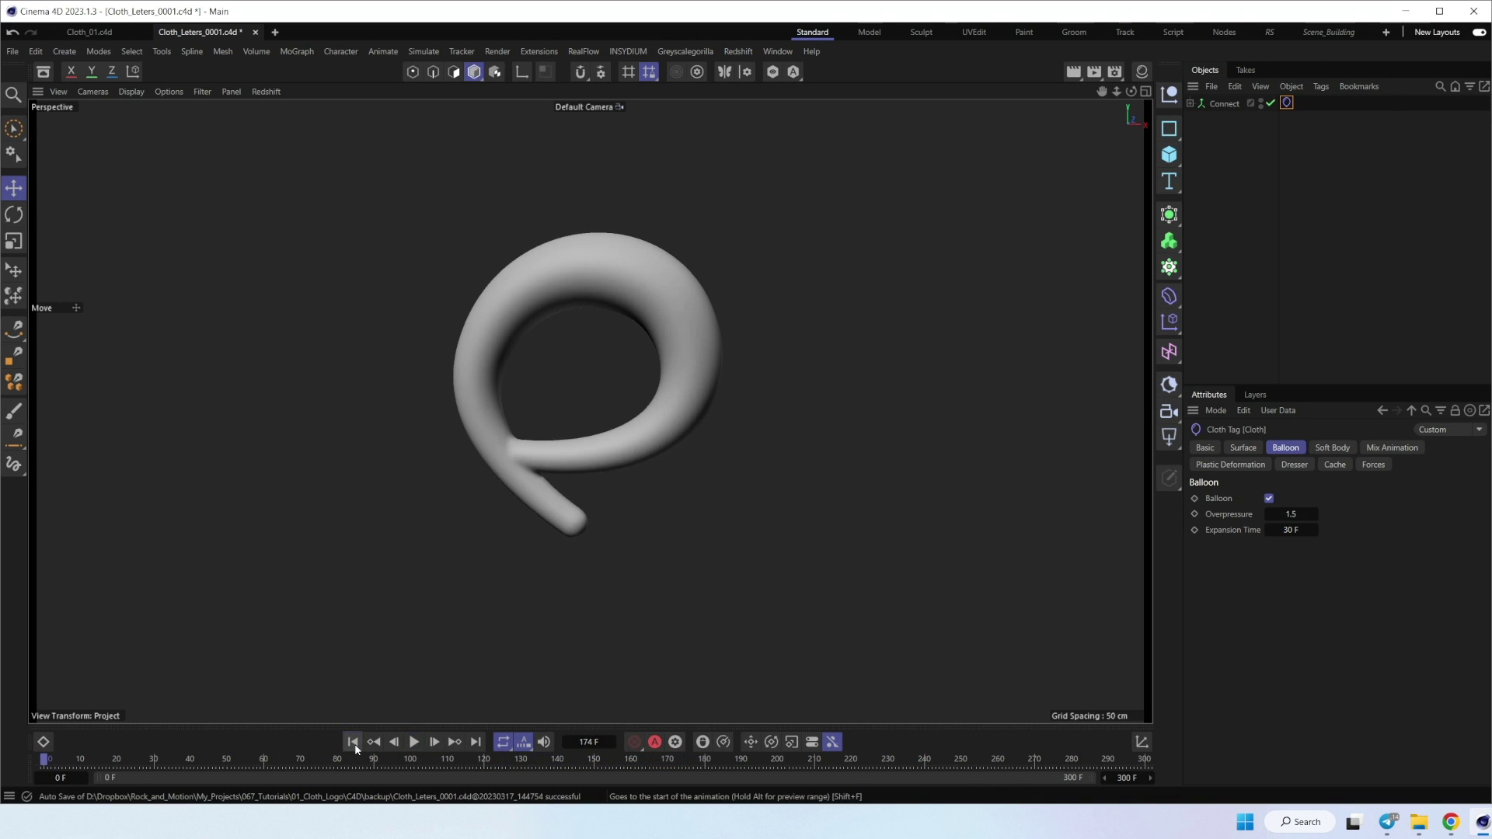
left_click(1244, 448)
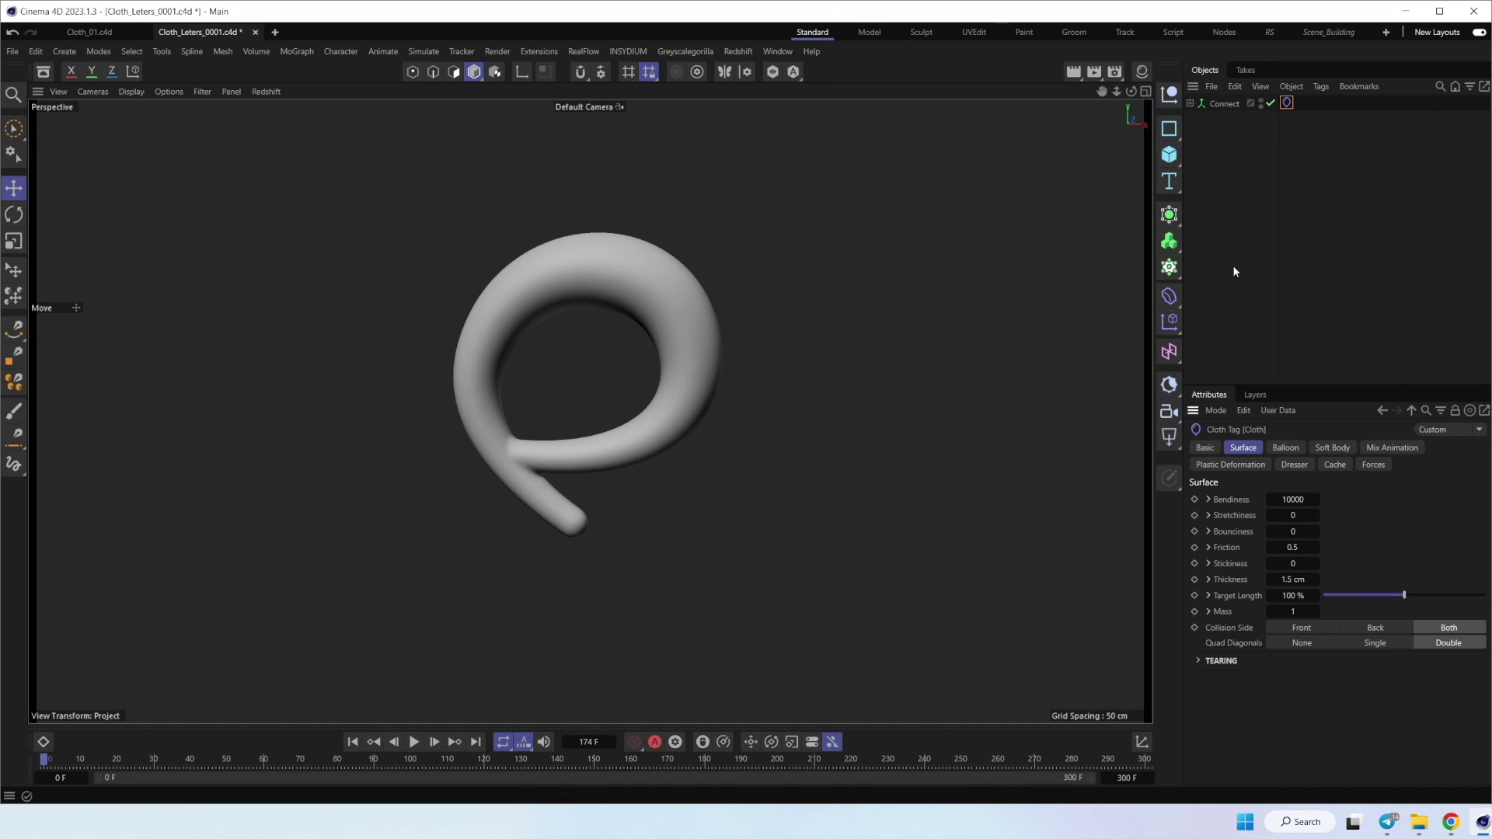
Step: Add a circle spline in the XY plane and set its radius to 30 cm
left_click(1172, 130)
left_click(1320, 154)
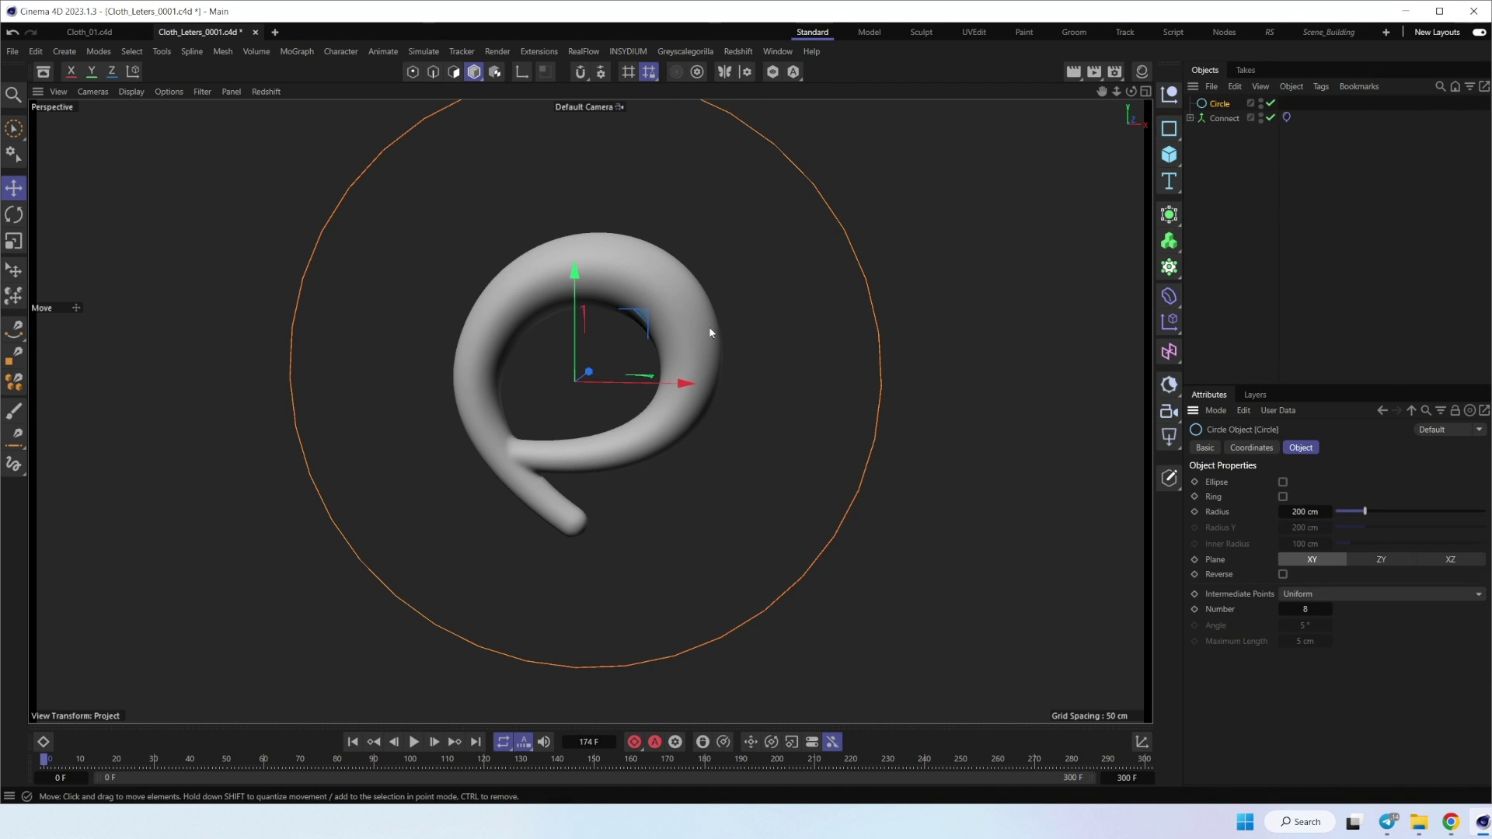
left_click(1301, 513)
type("50")
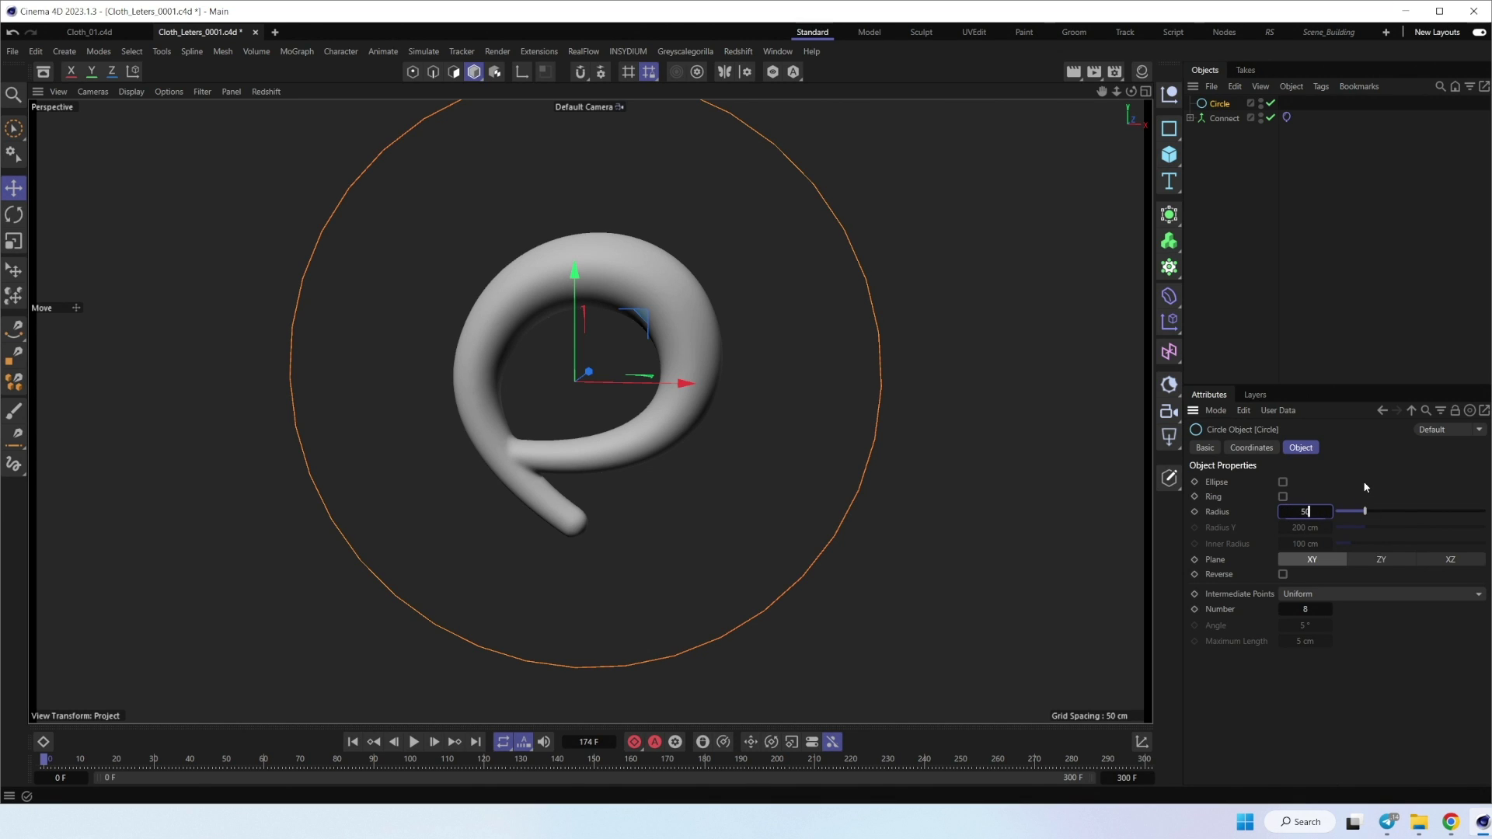
key("Return")
double_click(1310, 513)
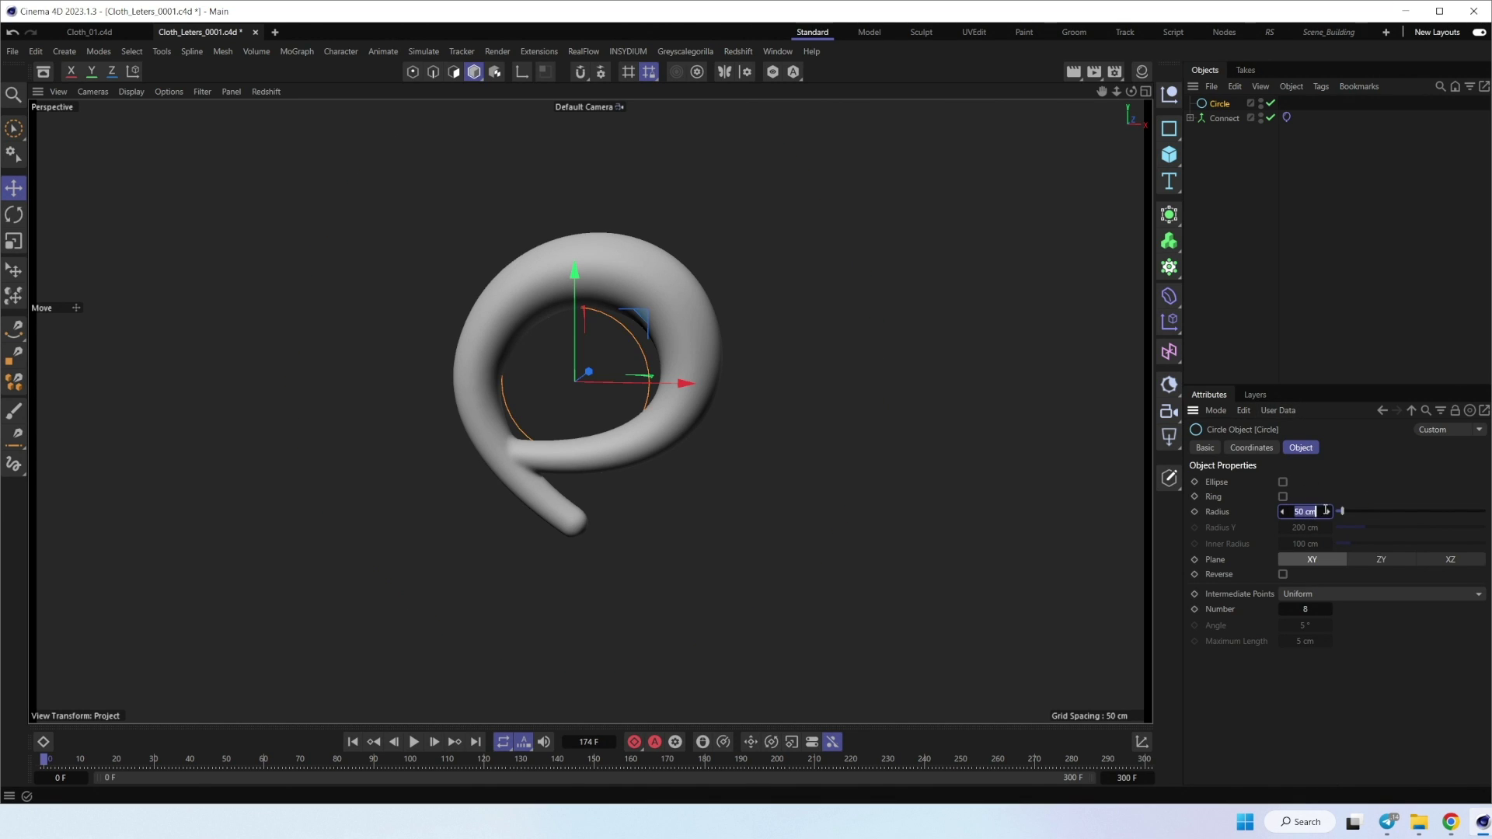
type("30")
key("Return")
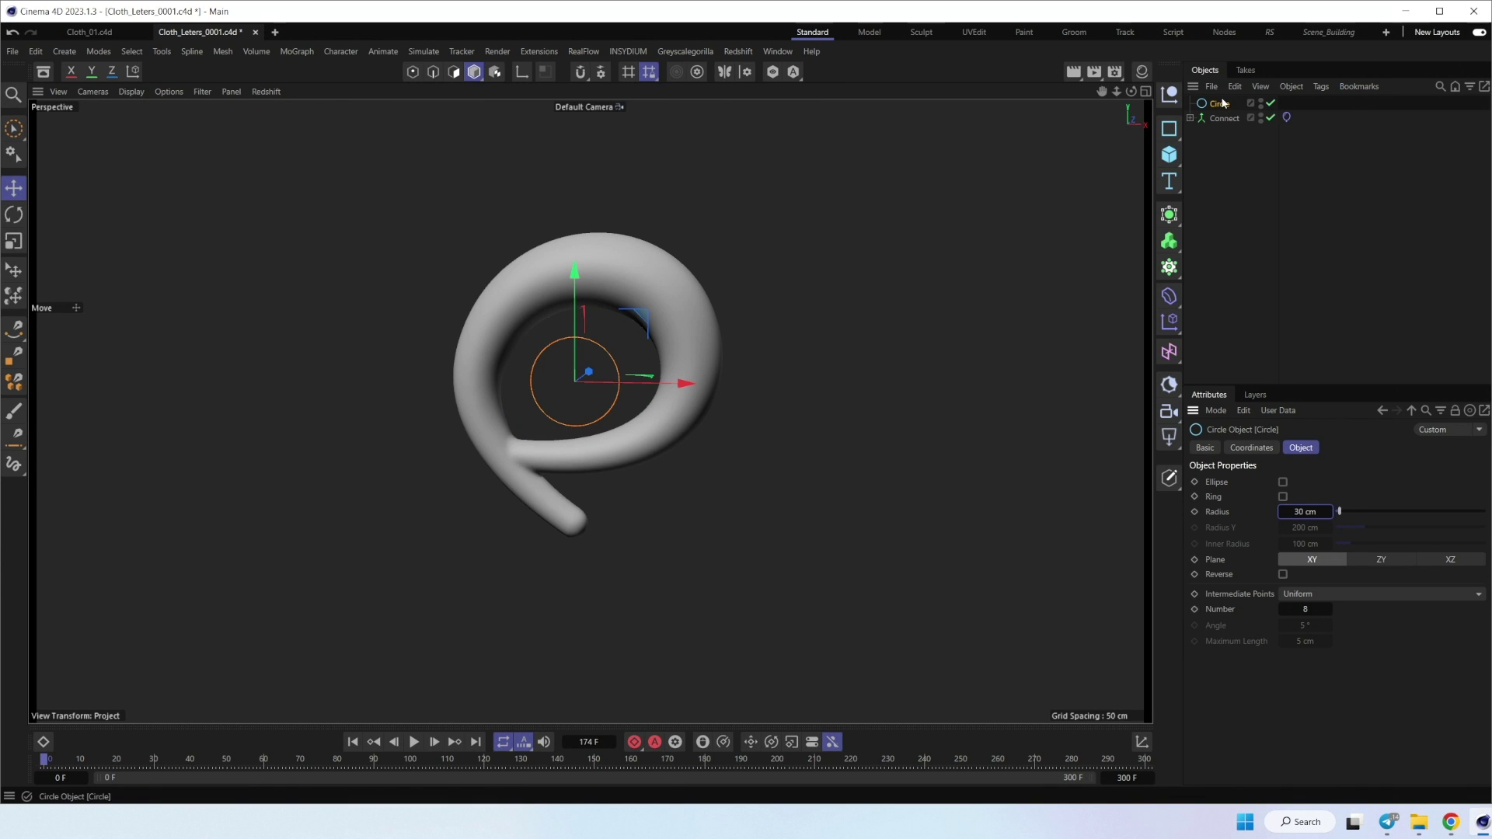
Step: Make the circle the child of a new Cloner and set the Cloner's mode to Object
left_click(1169, 267, "alt")
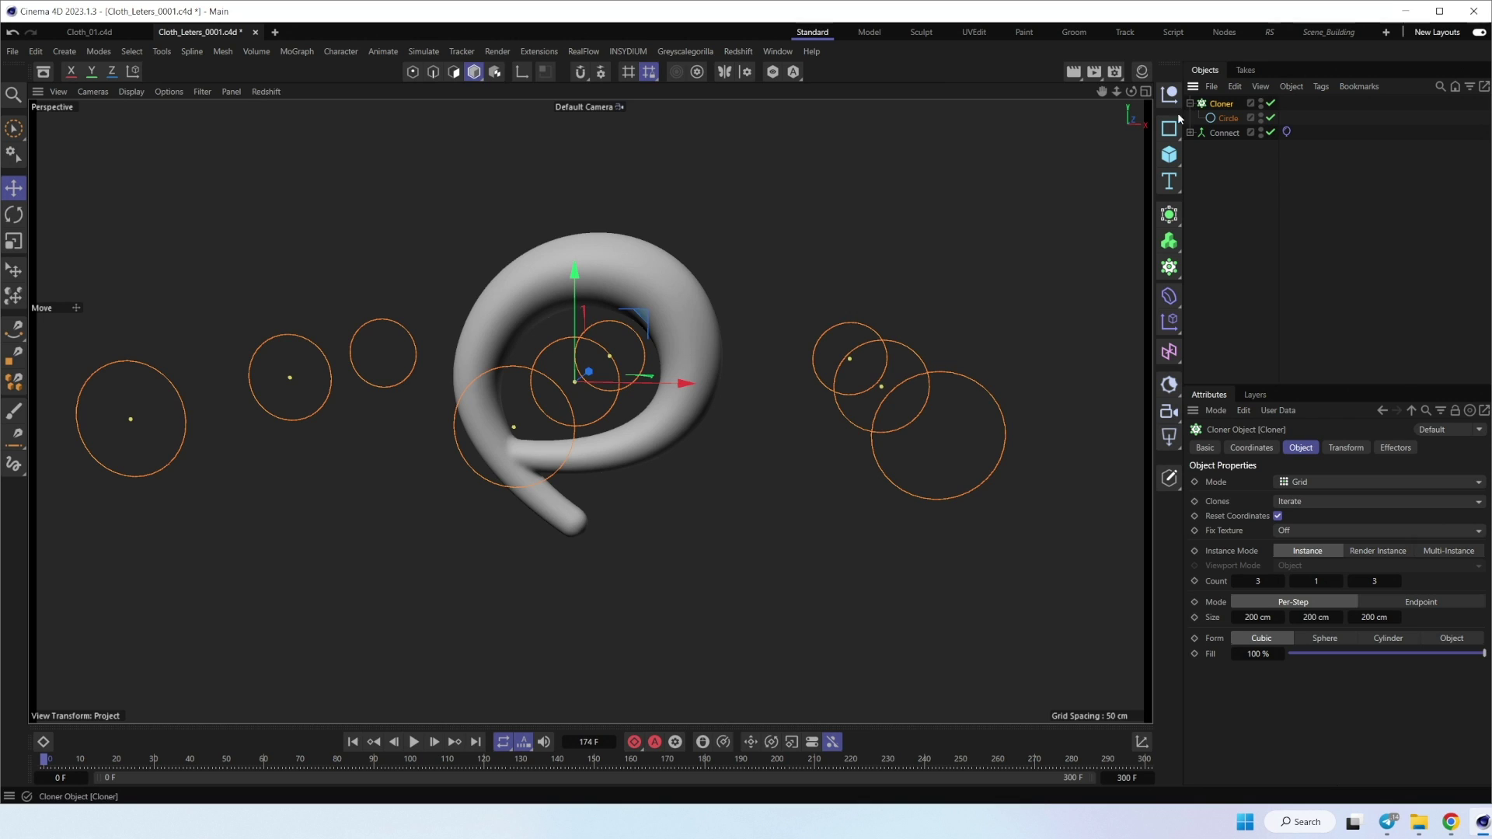
left_click(1301, 490)
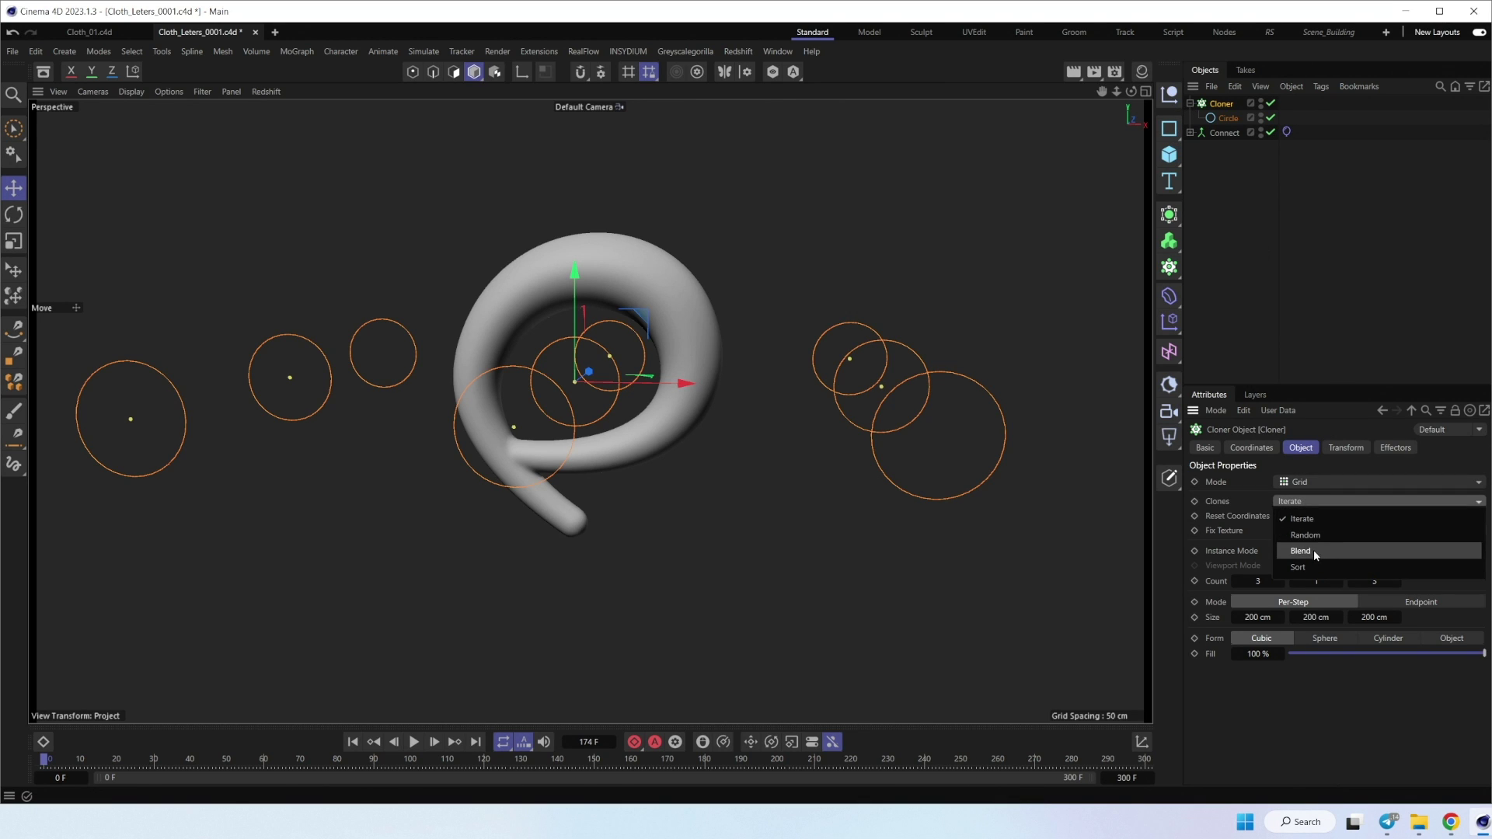
left_click(1306, 483)
left_click(1305, 479)
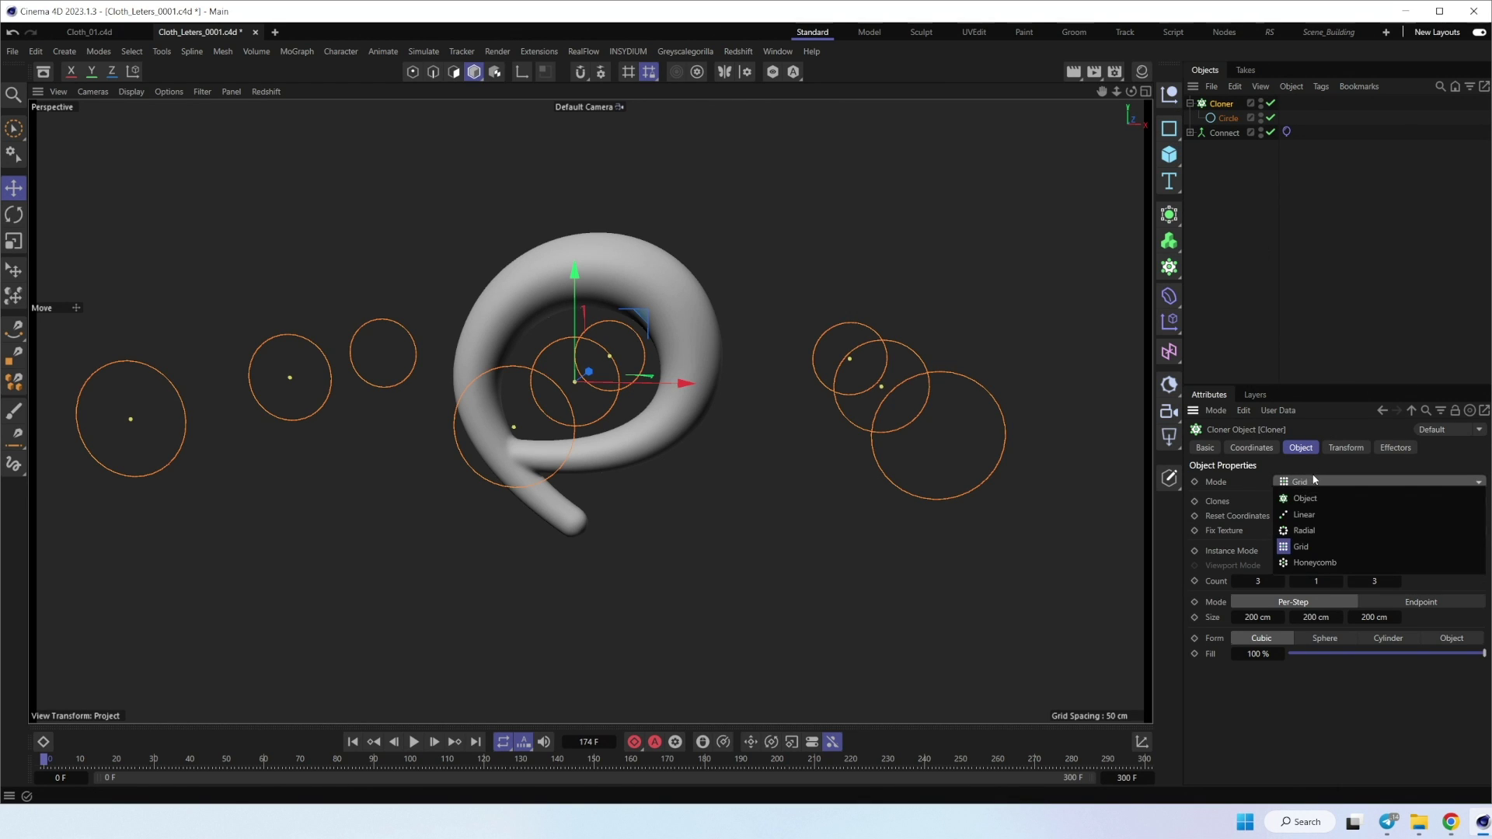
left_click(1306, 499)
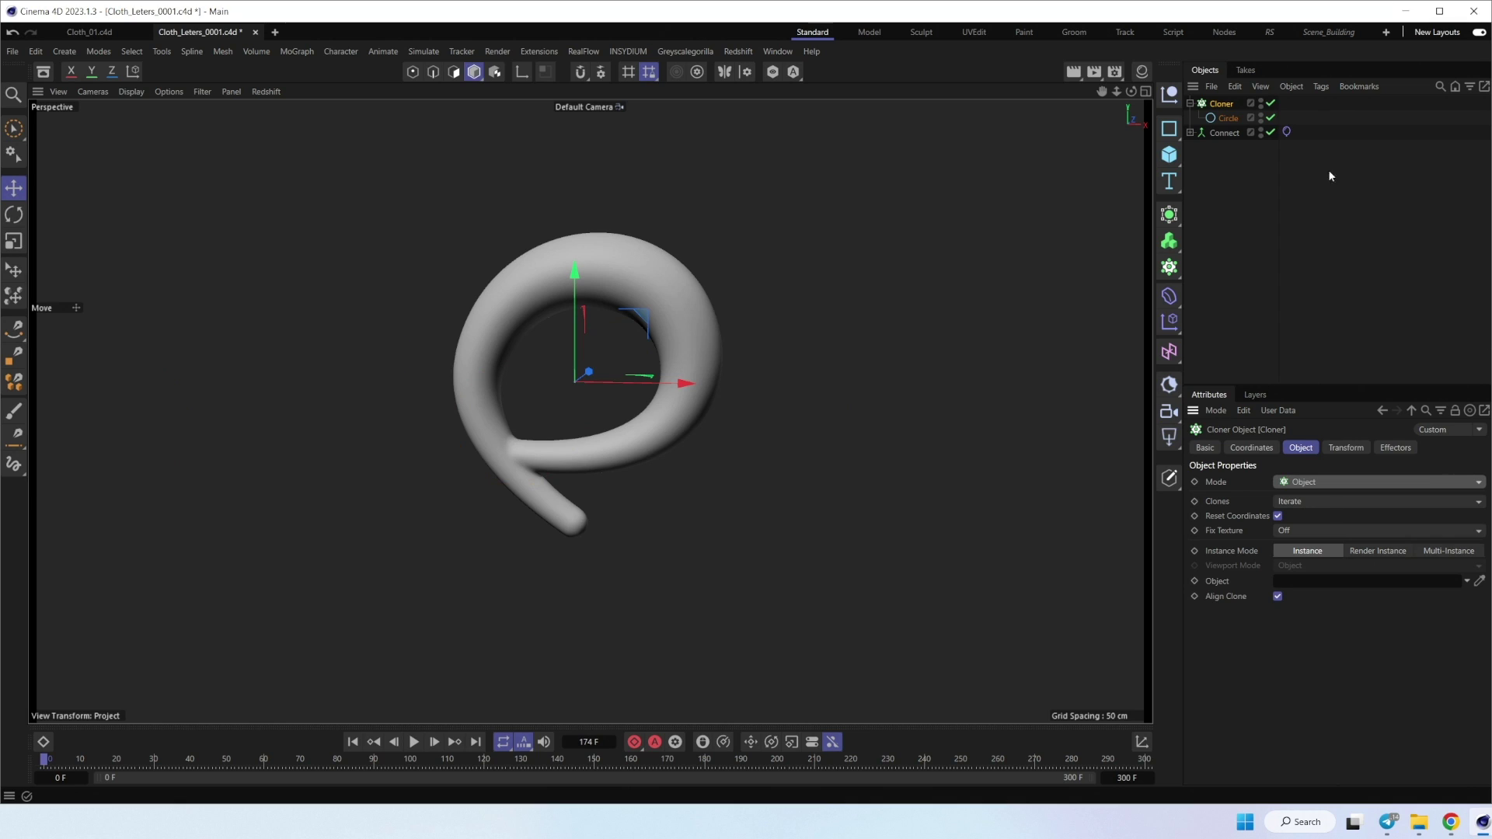
Step: Assign the Spline under the Volume Builder as the Cloner's object so the circles follow the tube
left_click(1190, 132)
left_click(1207, 162)
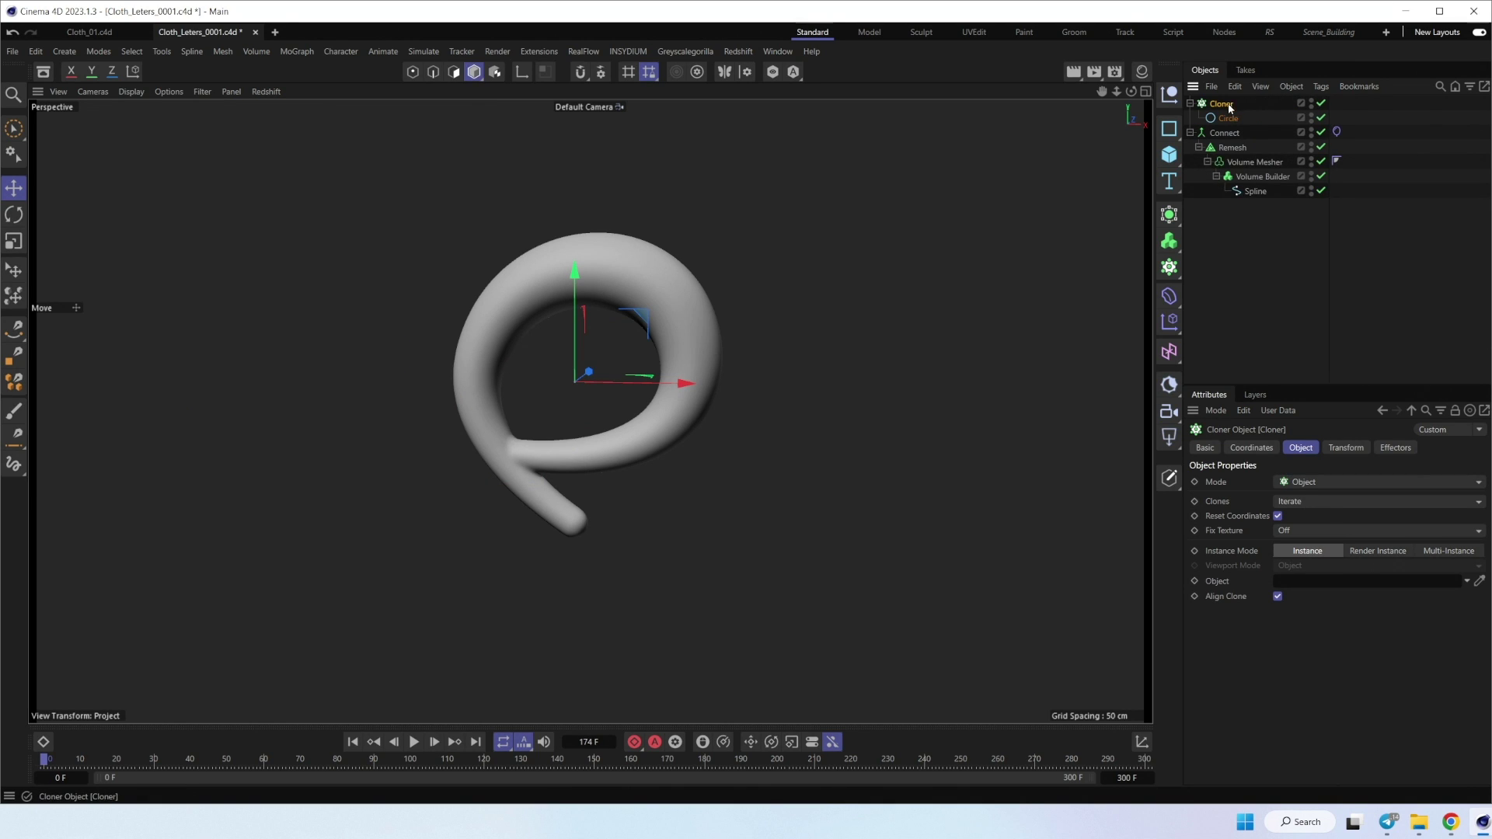
left_click_drag(1254, 191, 1318, 588)
left_click(1228, 280)
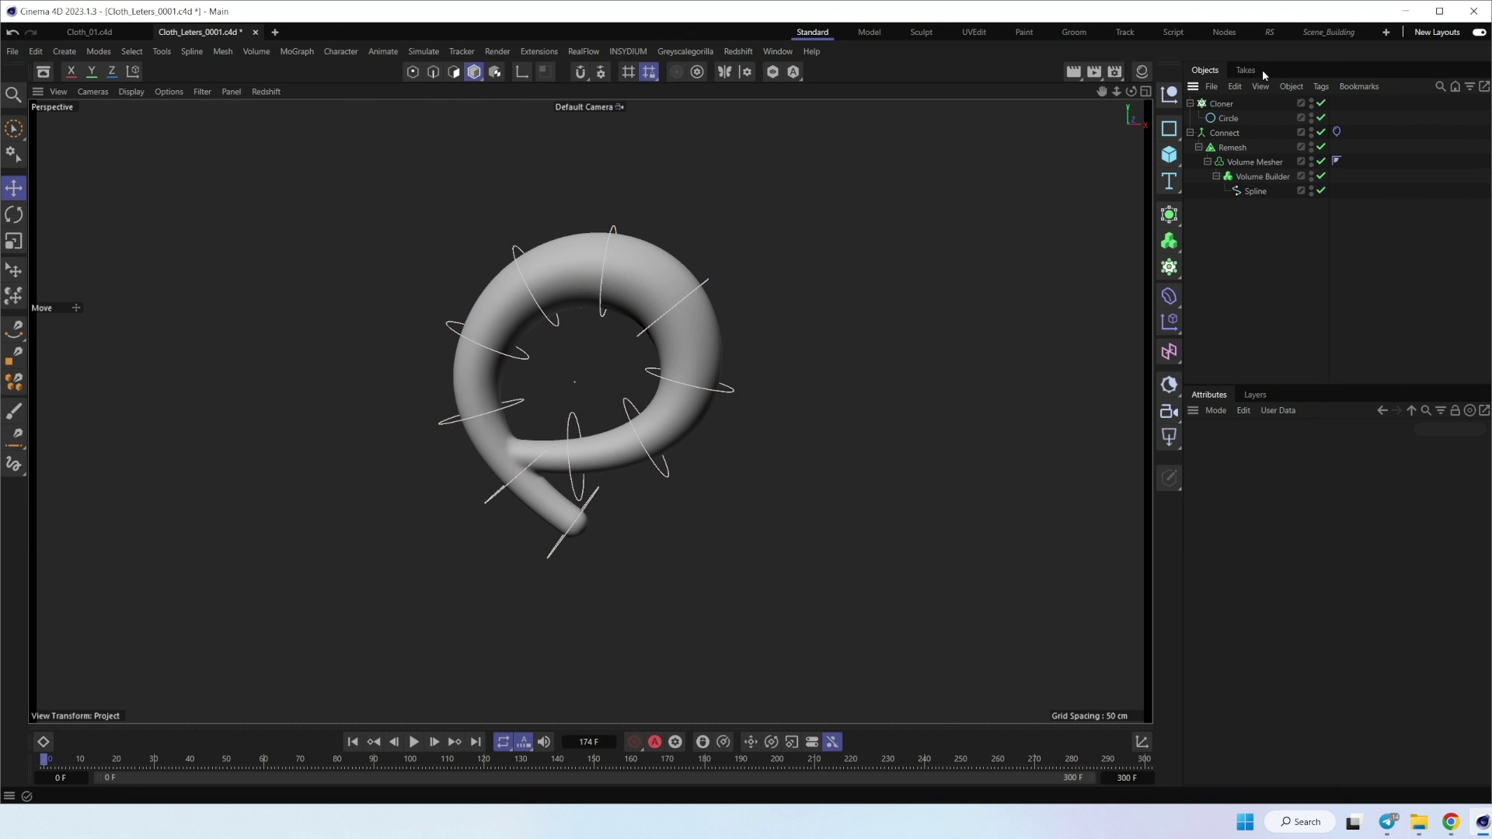
Step: Set the Cloner's count to 9 and collapse the Connect hierarchy
left_click(1214, 103)
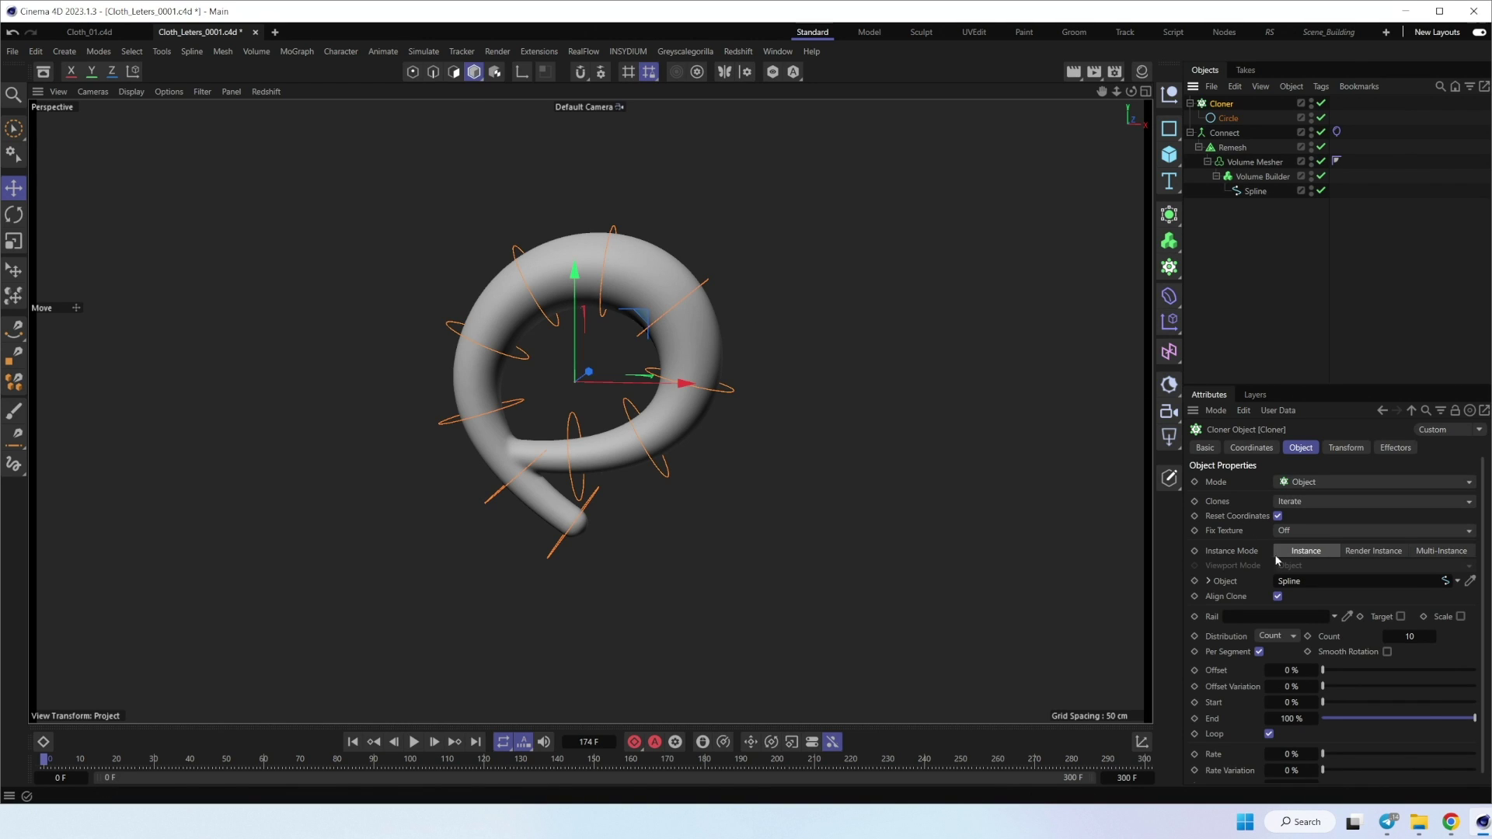
mouse_move(1394, 637)
left_mouse_down()
mouse_move(1371, 636)
mouse_move(1387, 637)
left_mouse_up()
left_click(1330, 325)
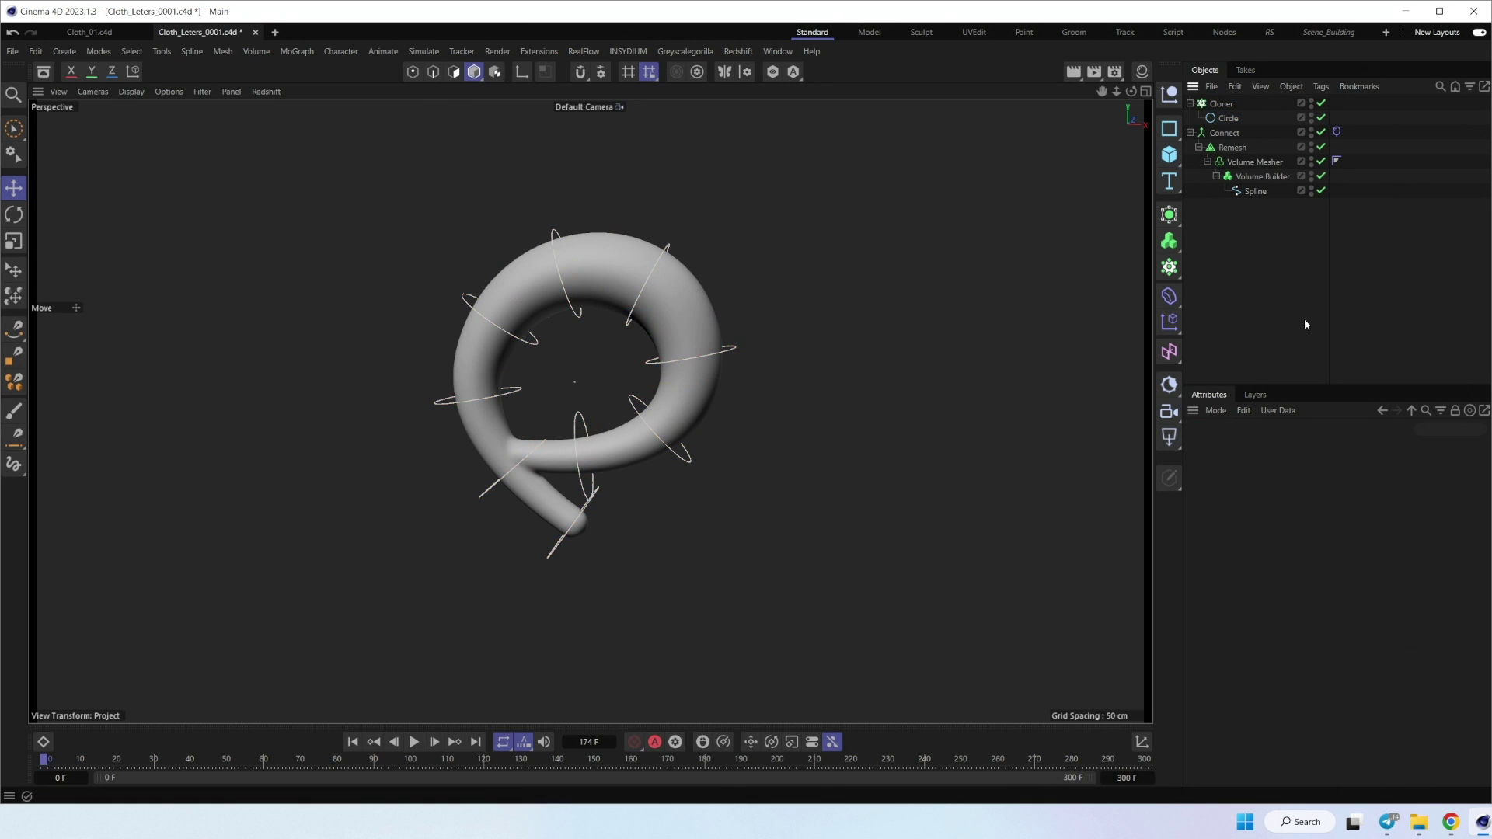
left_click(1190, 133)
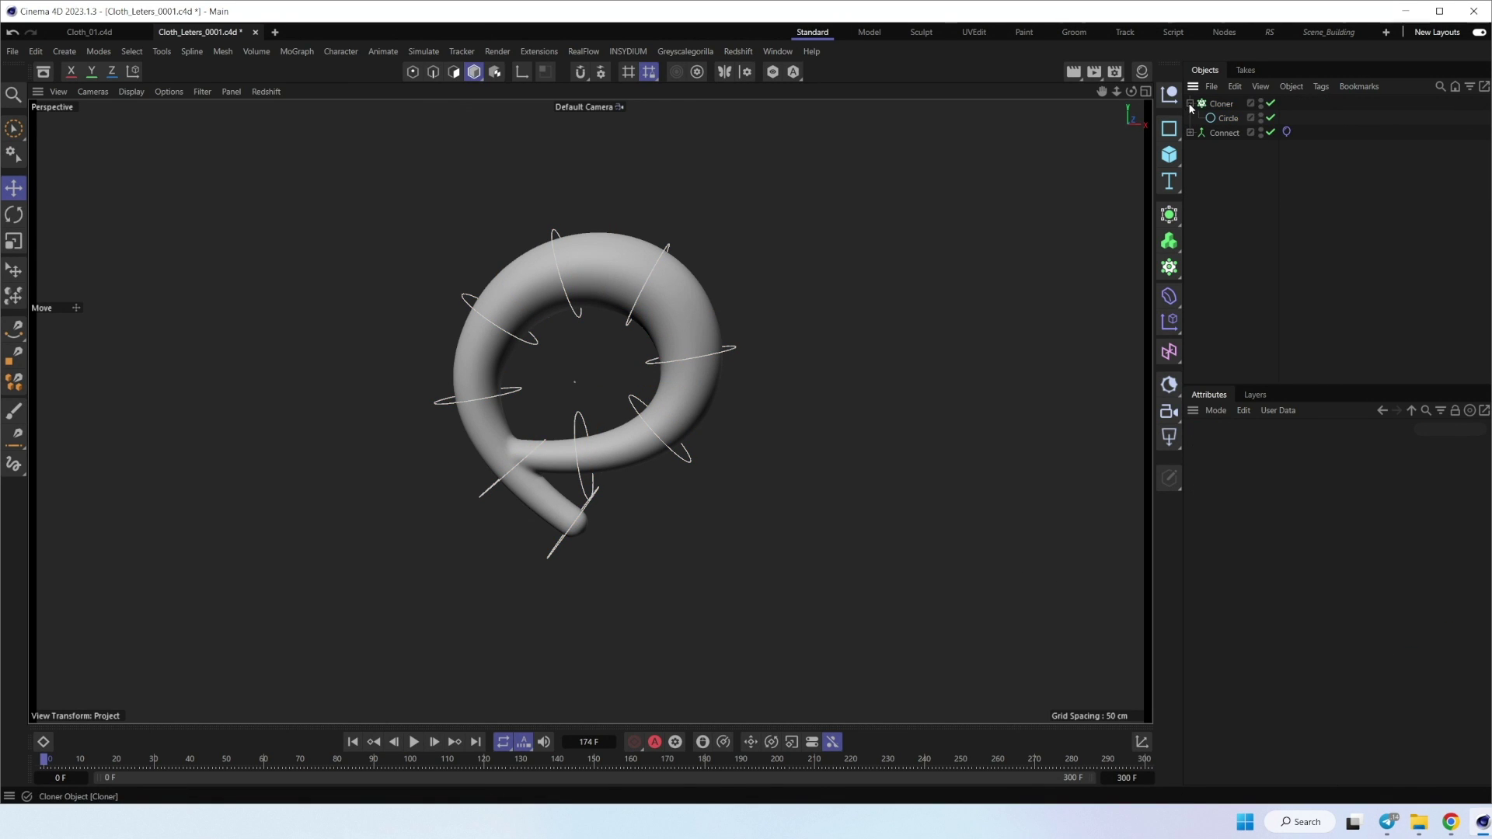
Step: Add a Rope simulation tag to the Circle inside the Cloner
left_click(1224, 118)
right_click(1229, 121)
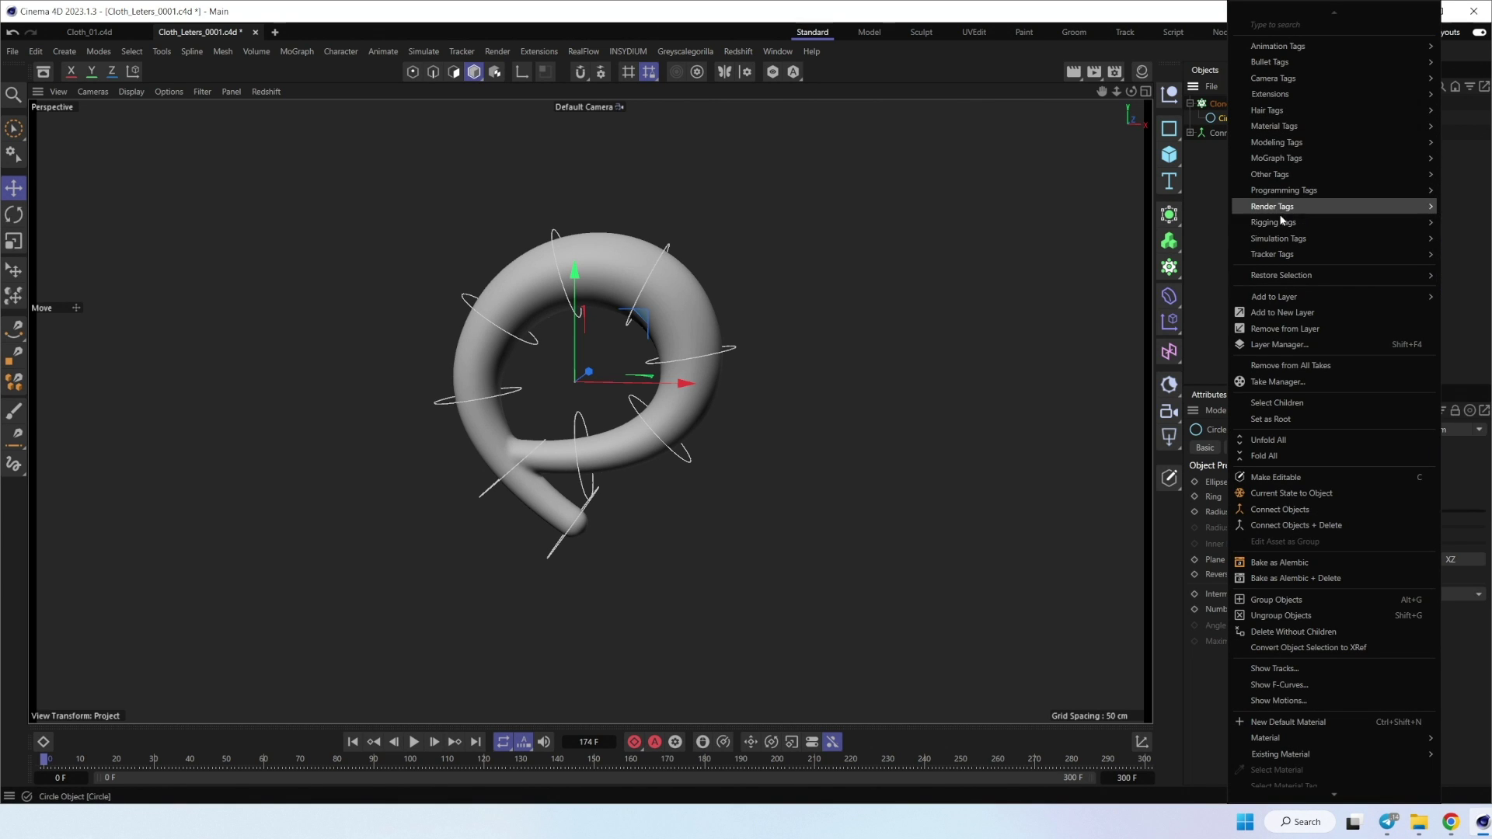
mouse_move(1279, 238)
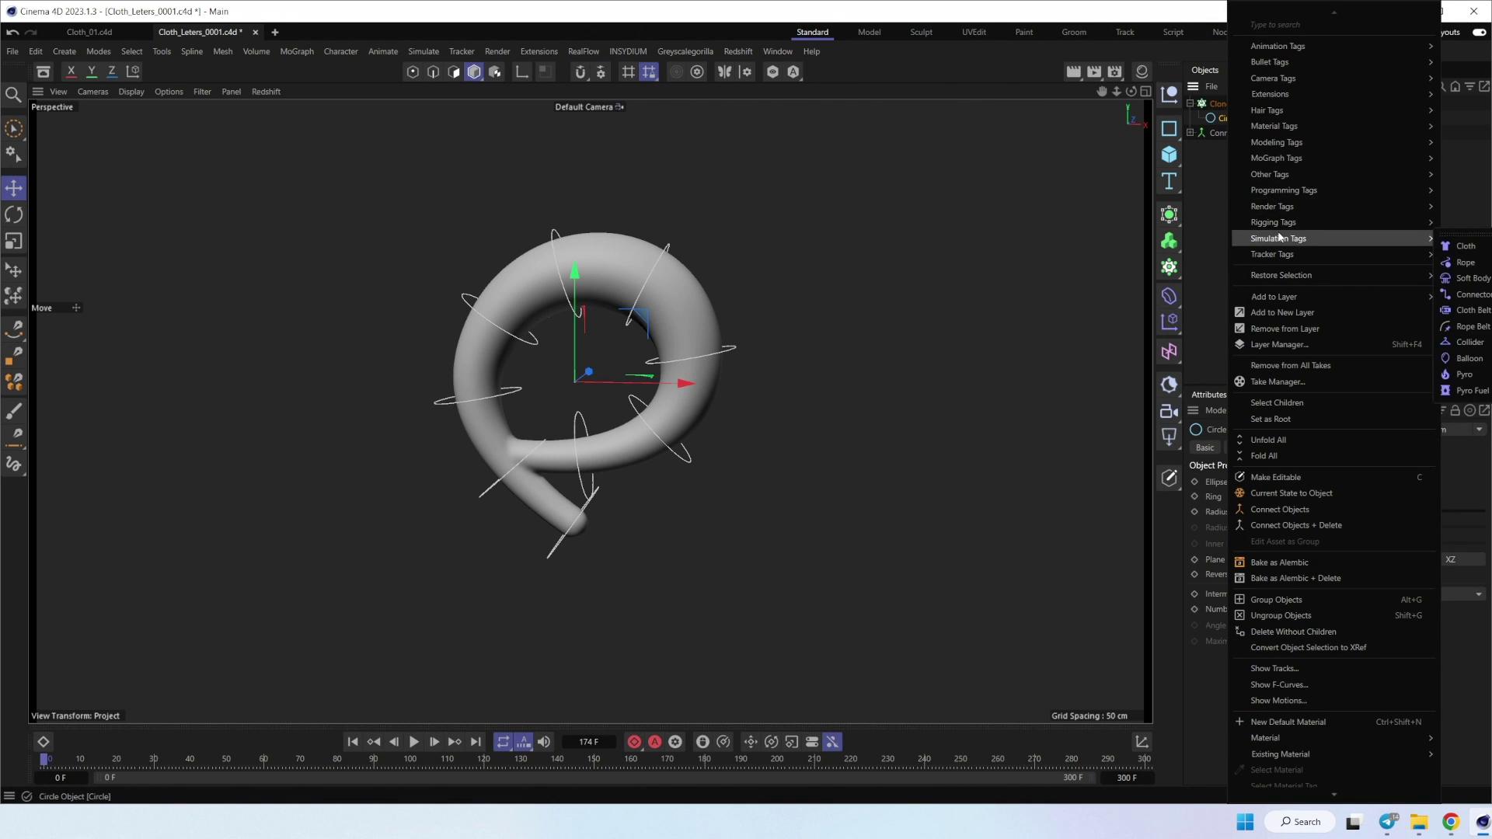
left_click(1447, 266)
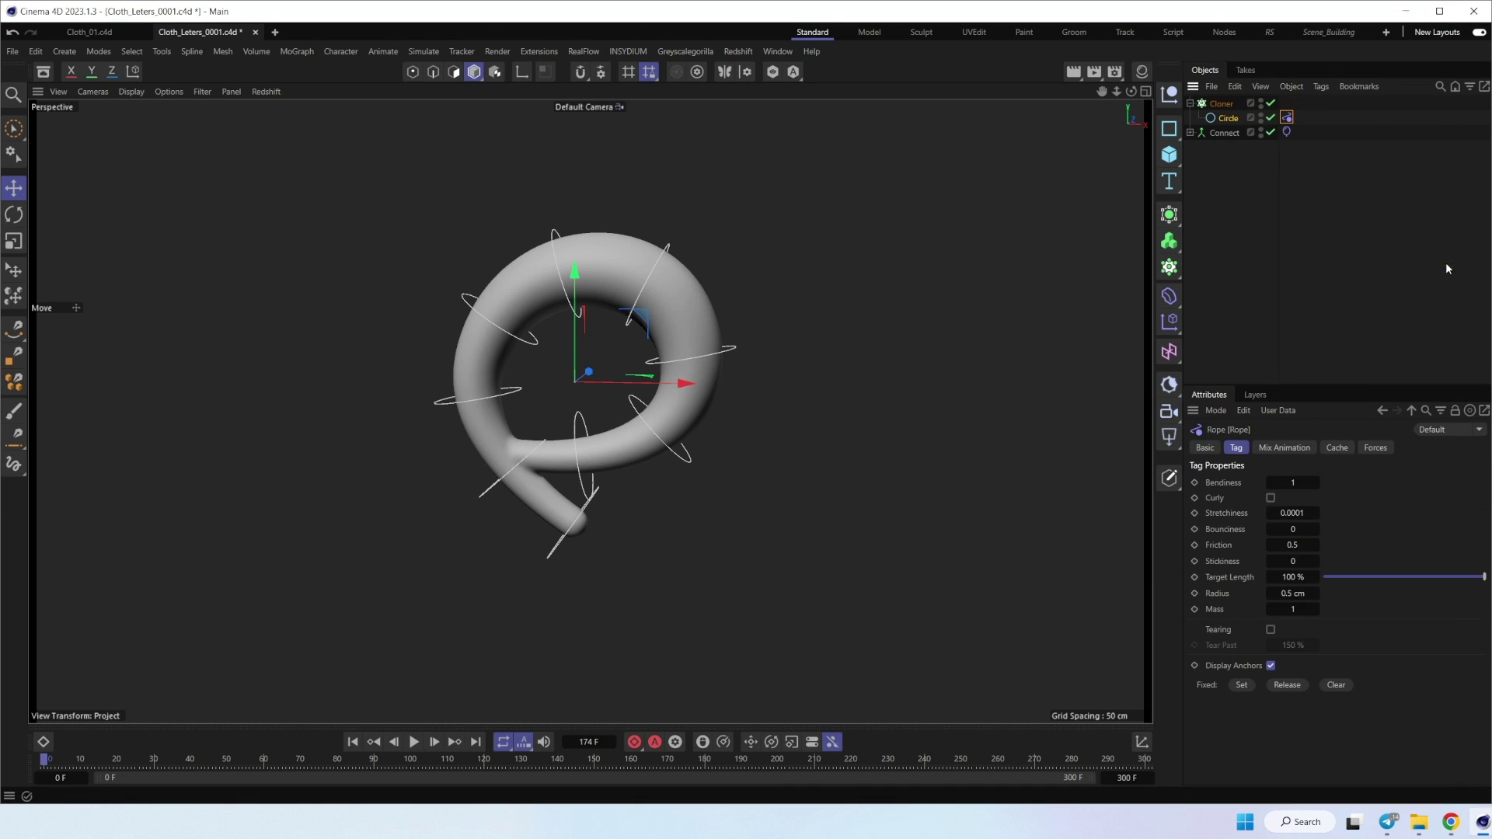
Step: Set the Rope tag's radius to 5 cm and its target length to 75%
left_click(1292, 594)
type("5")
key("Return")
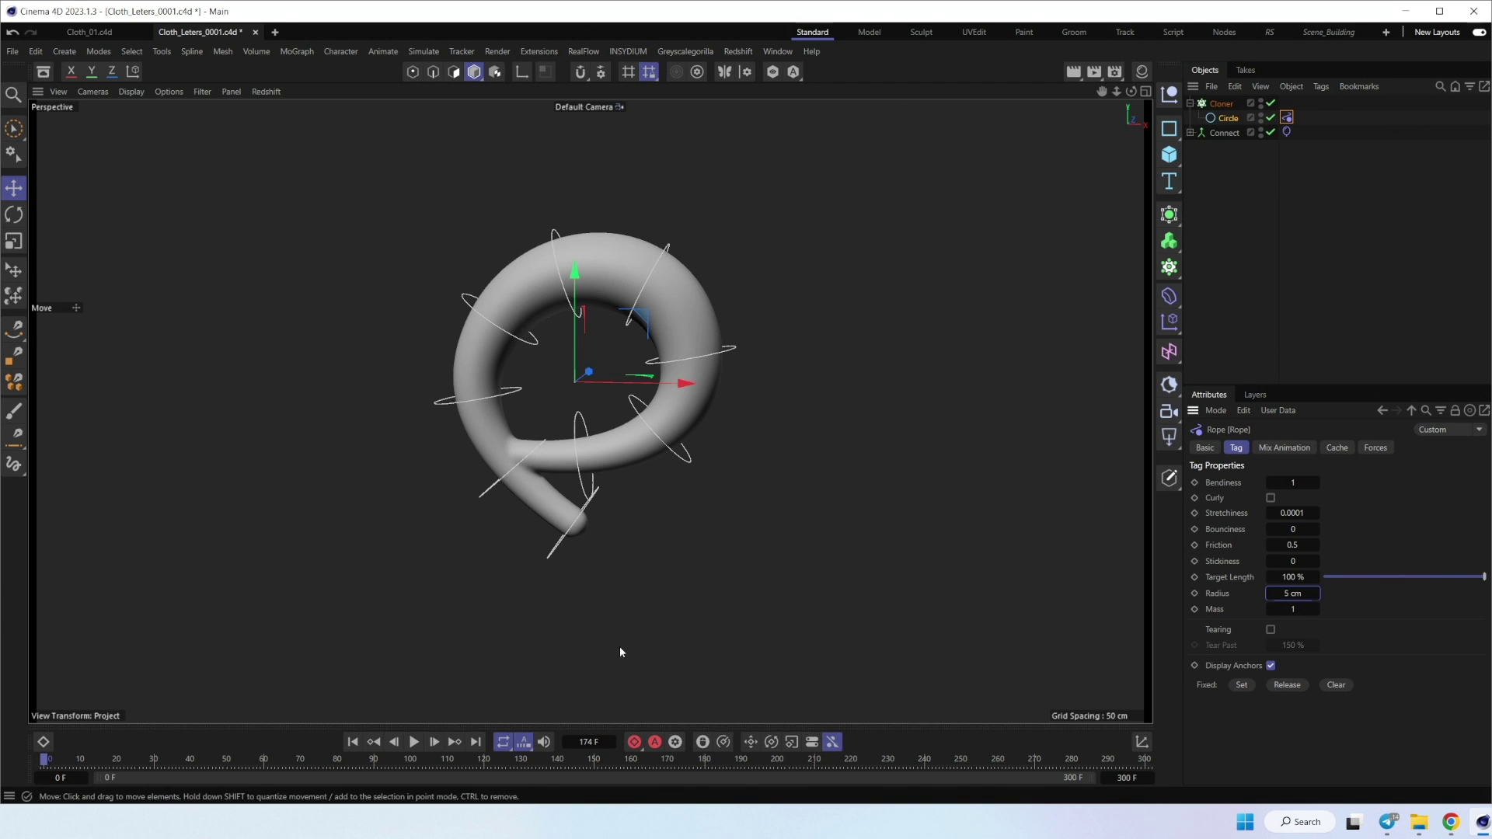
left_click(1293, 577)
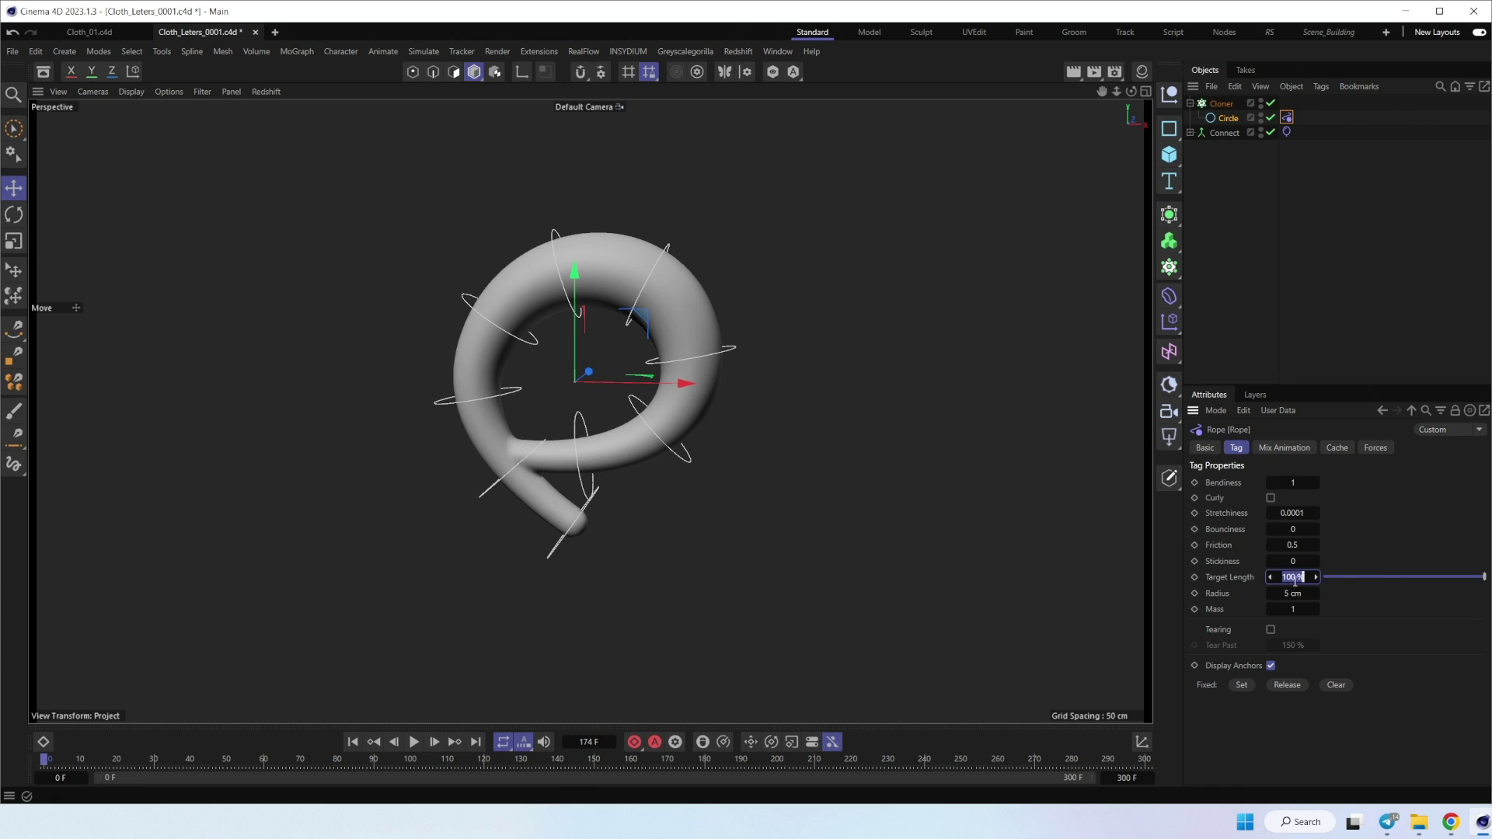
type("75")
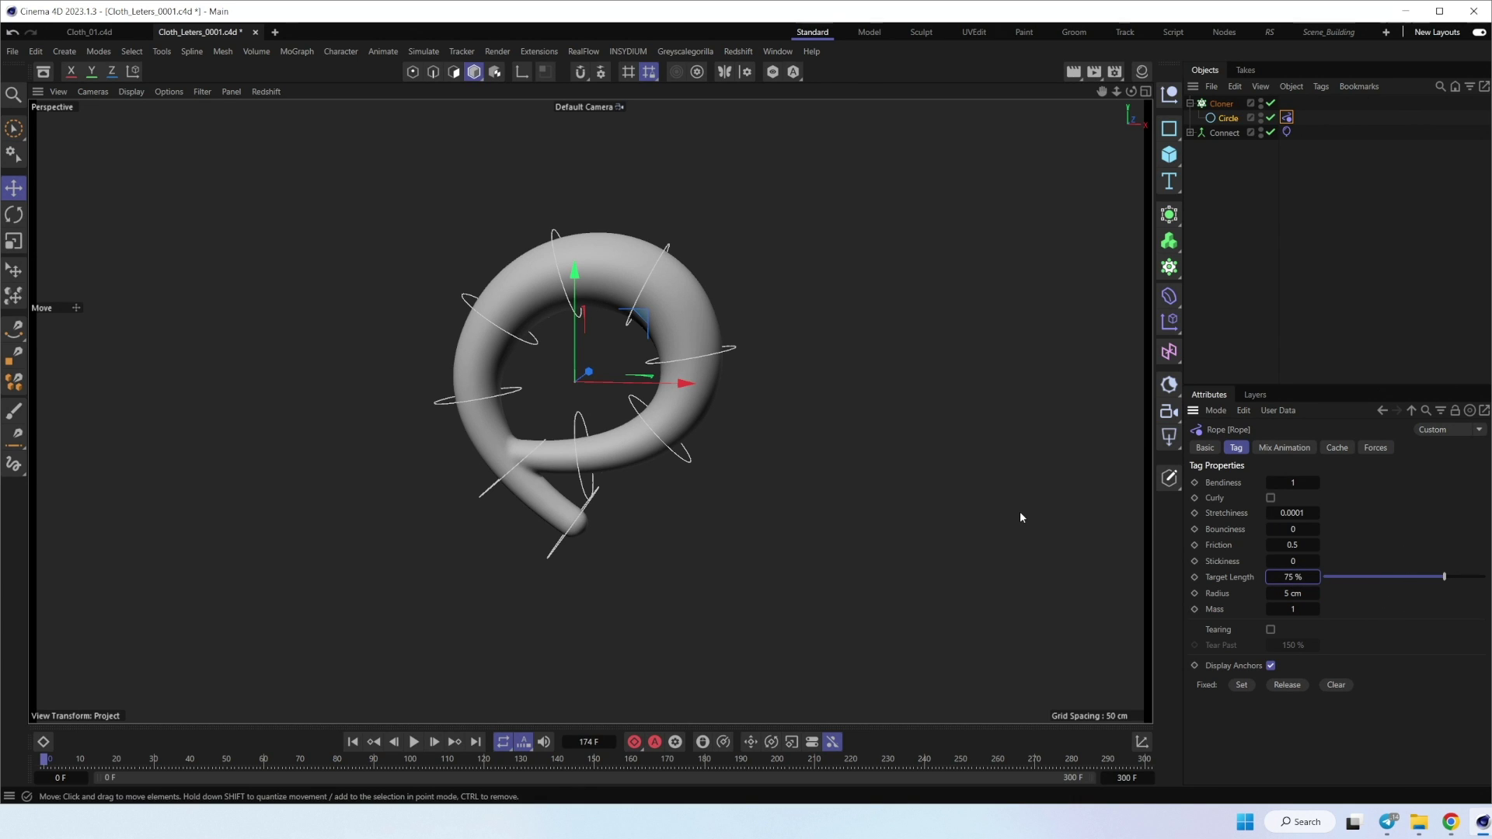
Step: Play the simulation with the Rope tag on the circle, stop it and return to frame 0
left_click(412, 742)
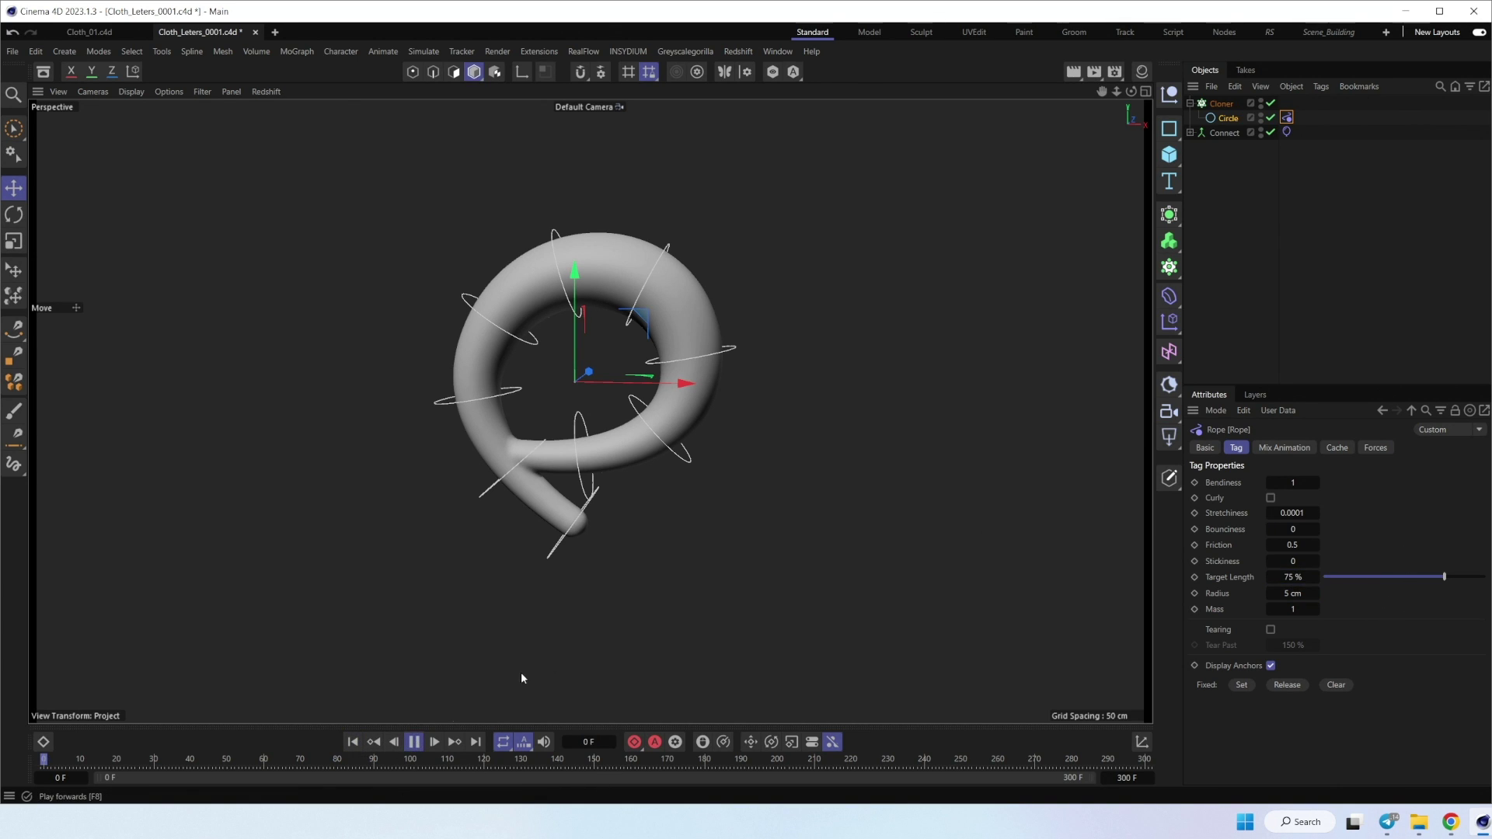
left_click(414, 742)
left_click(353, 741)
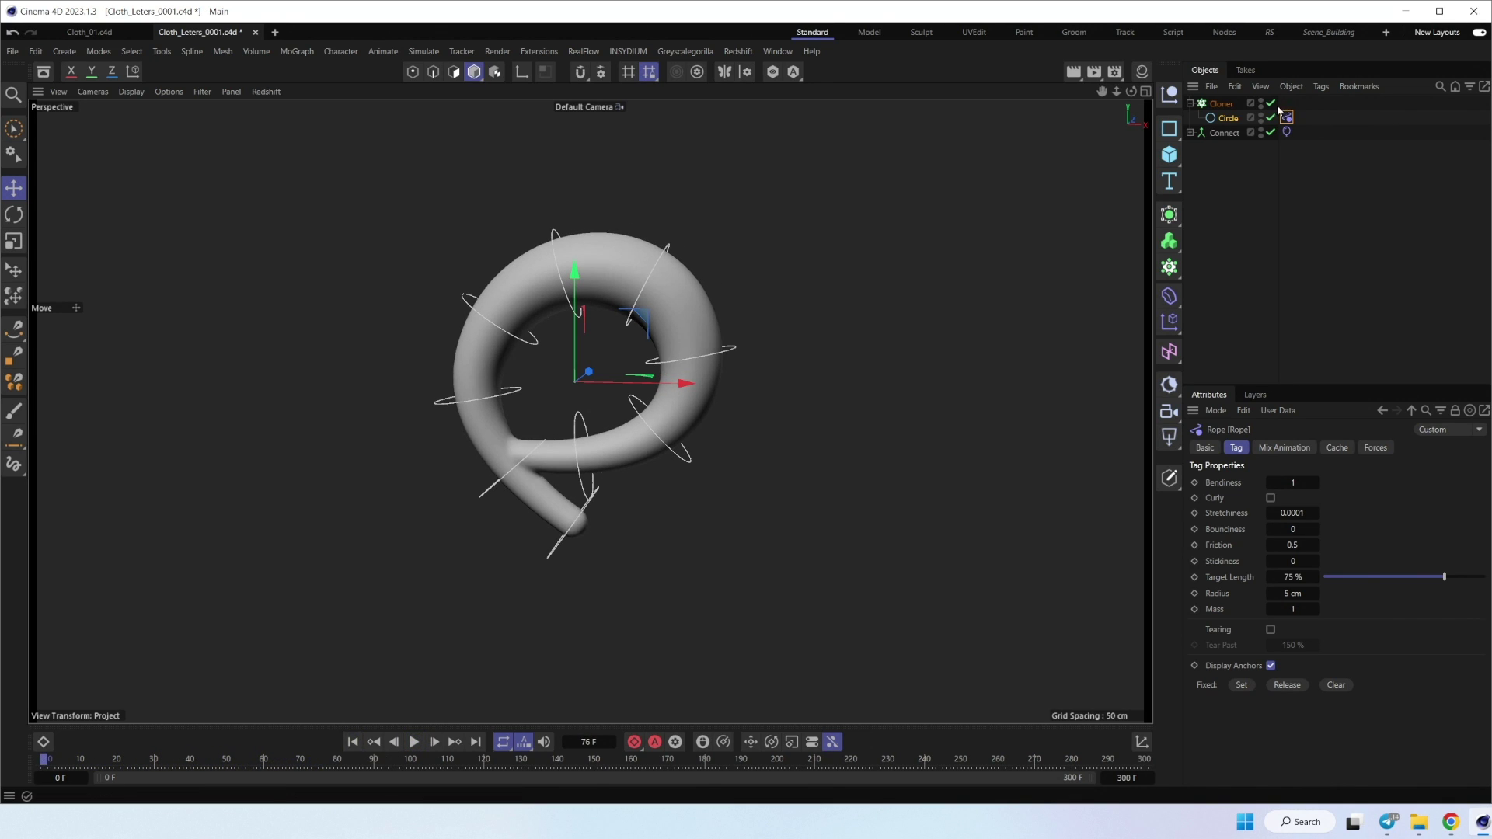
Step: Move the Rope tag from the Circle to the Cloner, and play the simulation through before rewinding to frame 0
left_click_drag(1287, 117, 1287, 103)
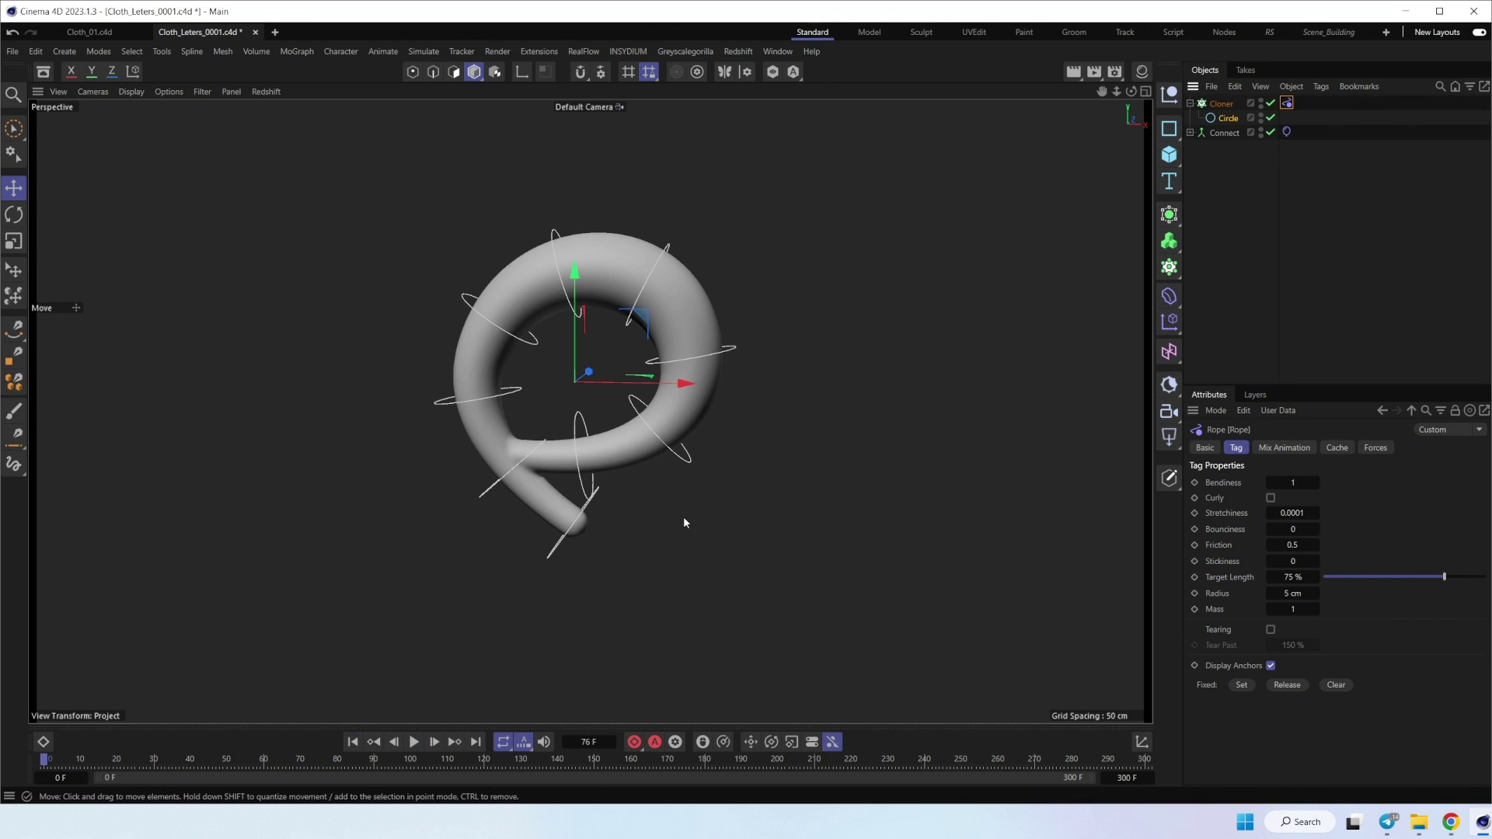
left_click(352, 742)
left_click(413, 743)
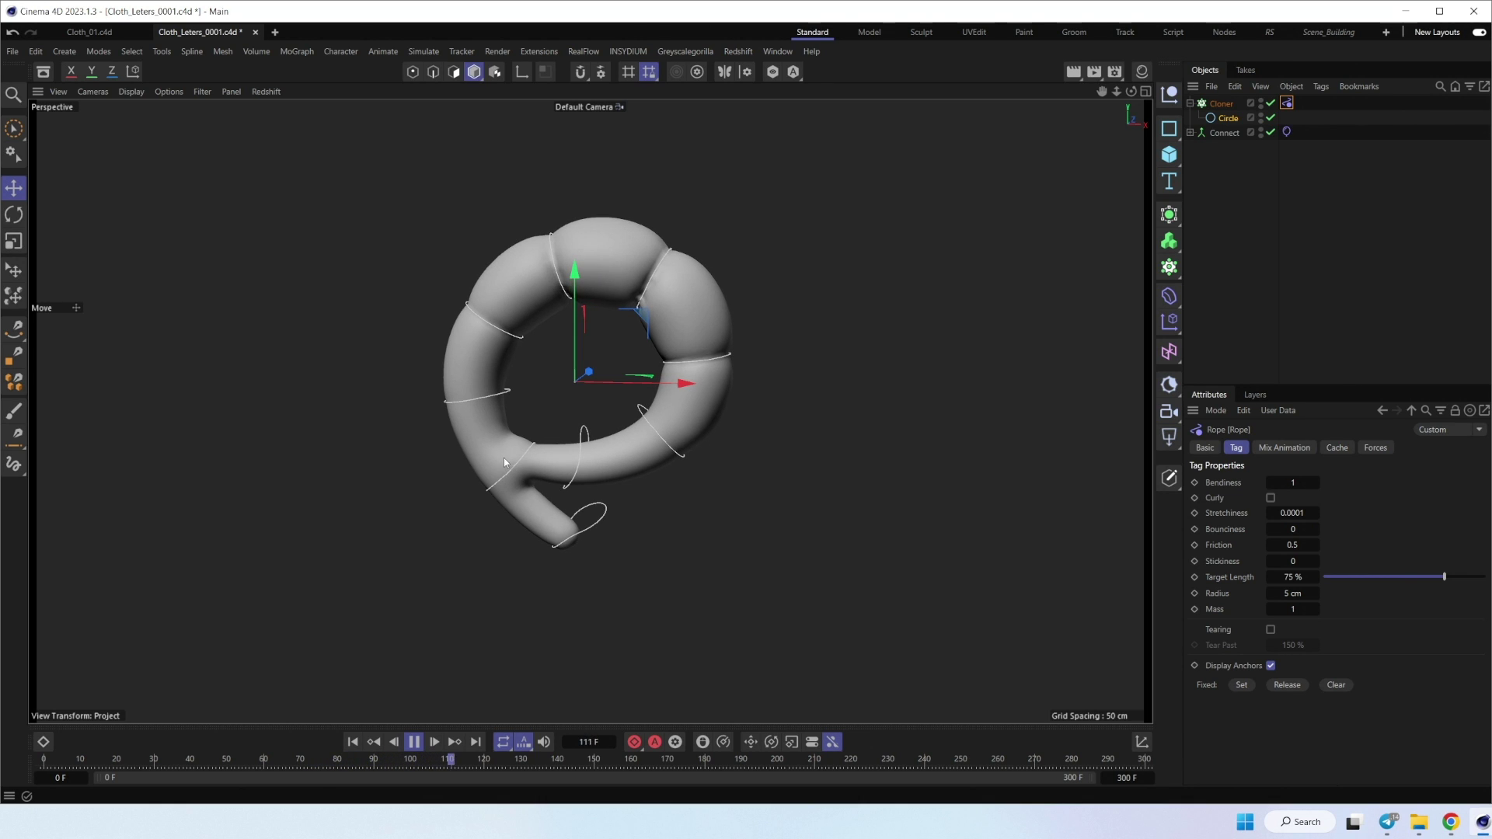
left_click(416, 743)
left_click(352, 742)
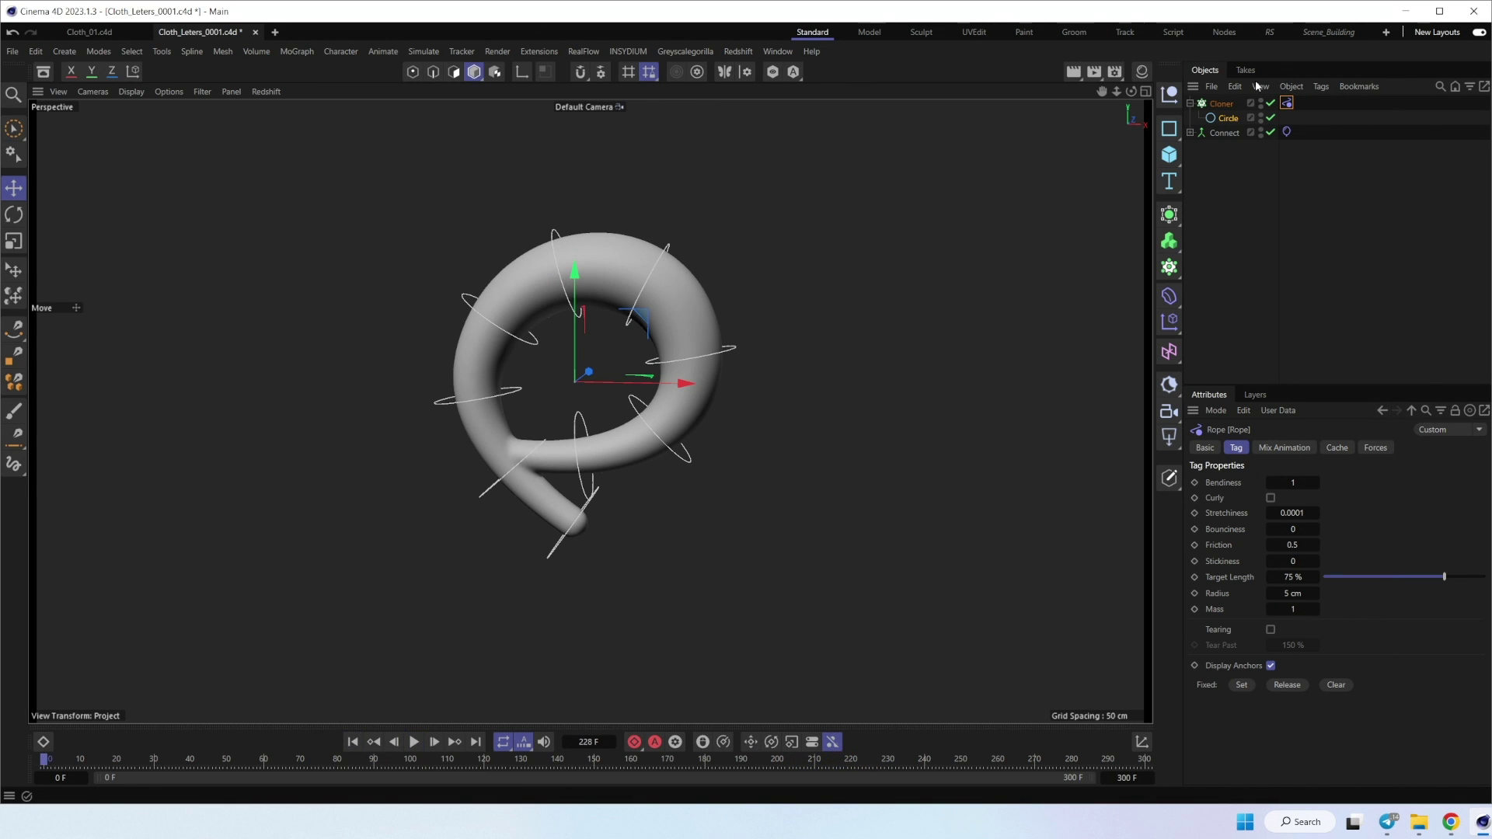
Step: Set the cloth tag's friction to 1 and open the Rope tag's friction for editing
left_click(1287, 132)
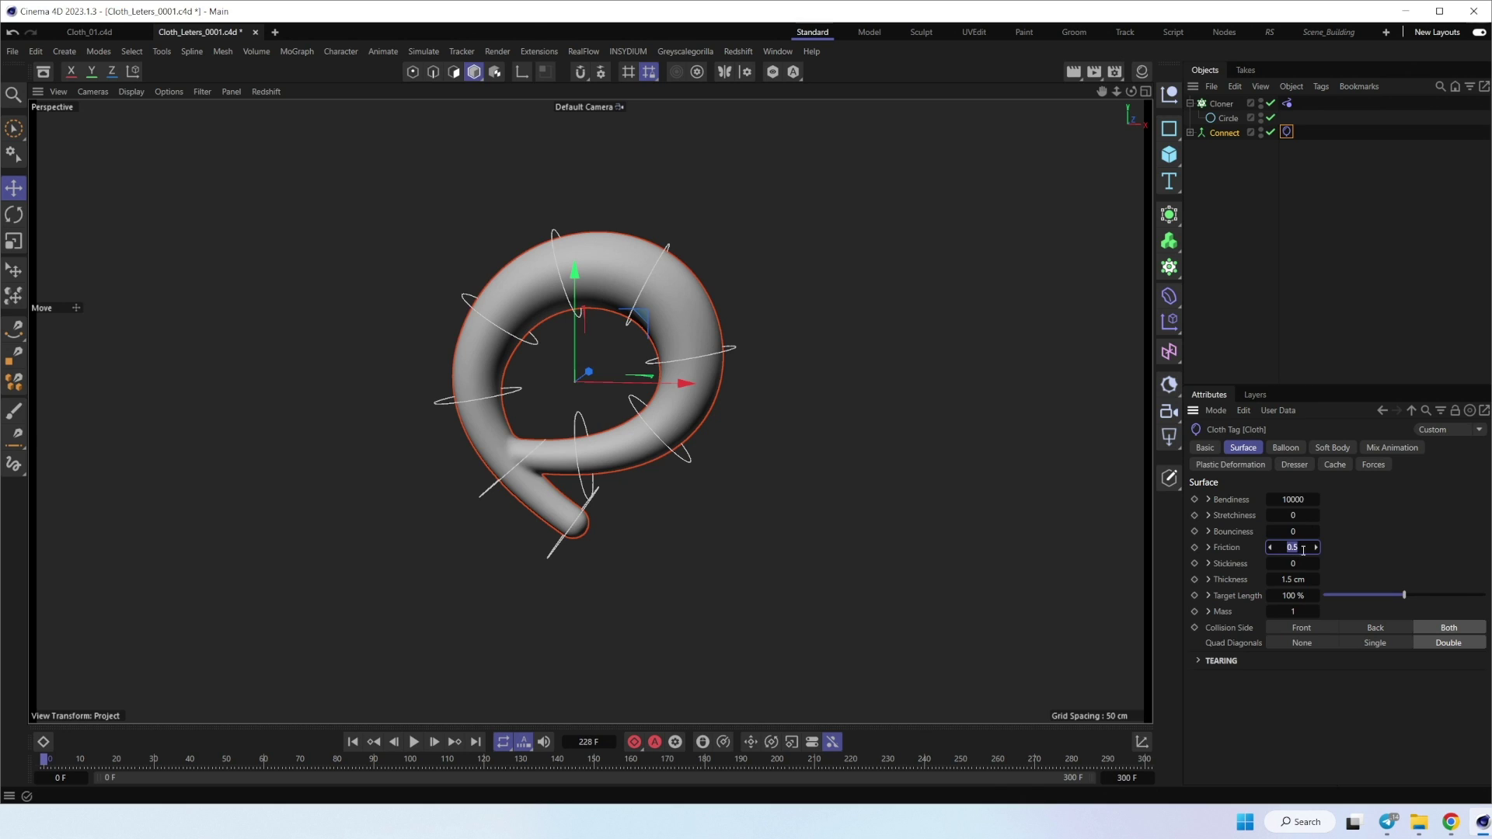
type("1")
left_click(1287, 102)
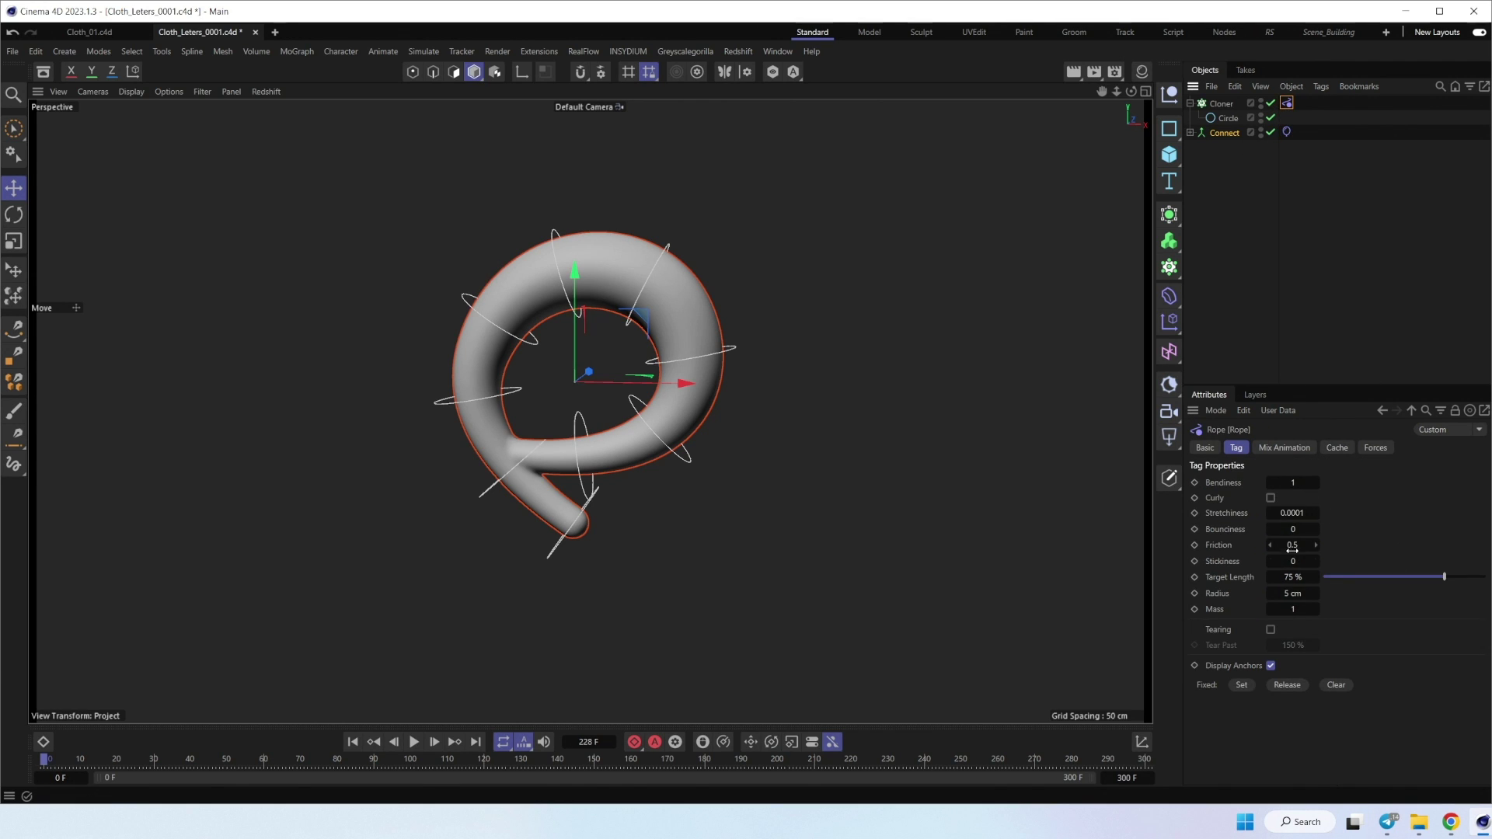
left_click(1292, 546)
Step: Set the cloth tag's bendiness to 100000, its stretchiness to 5 and its target length to 120%
left_click(1288, 133)
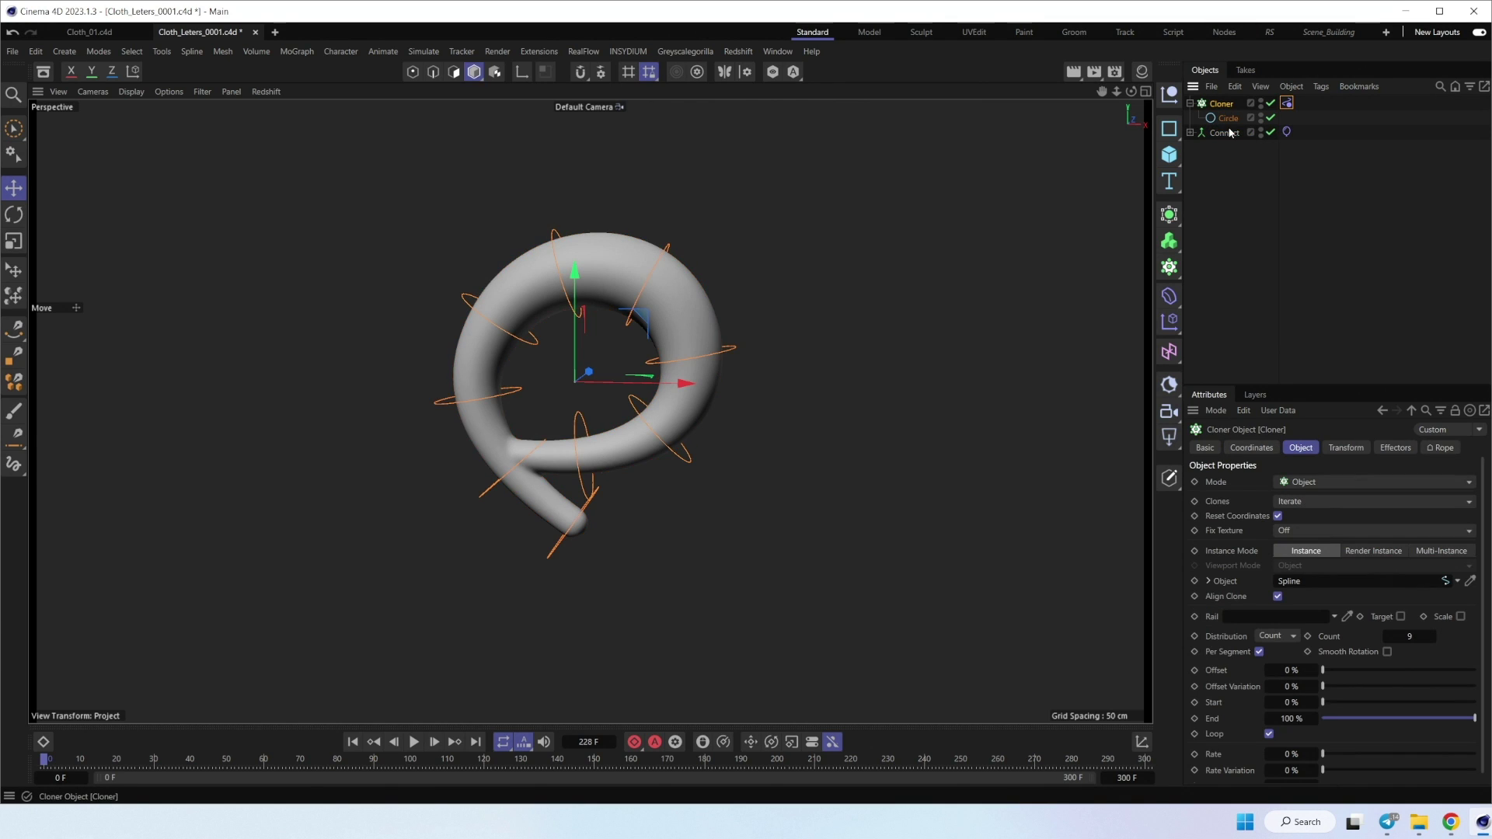
left_click(1244, 447)
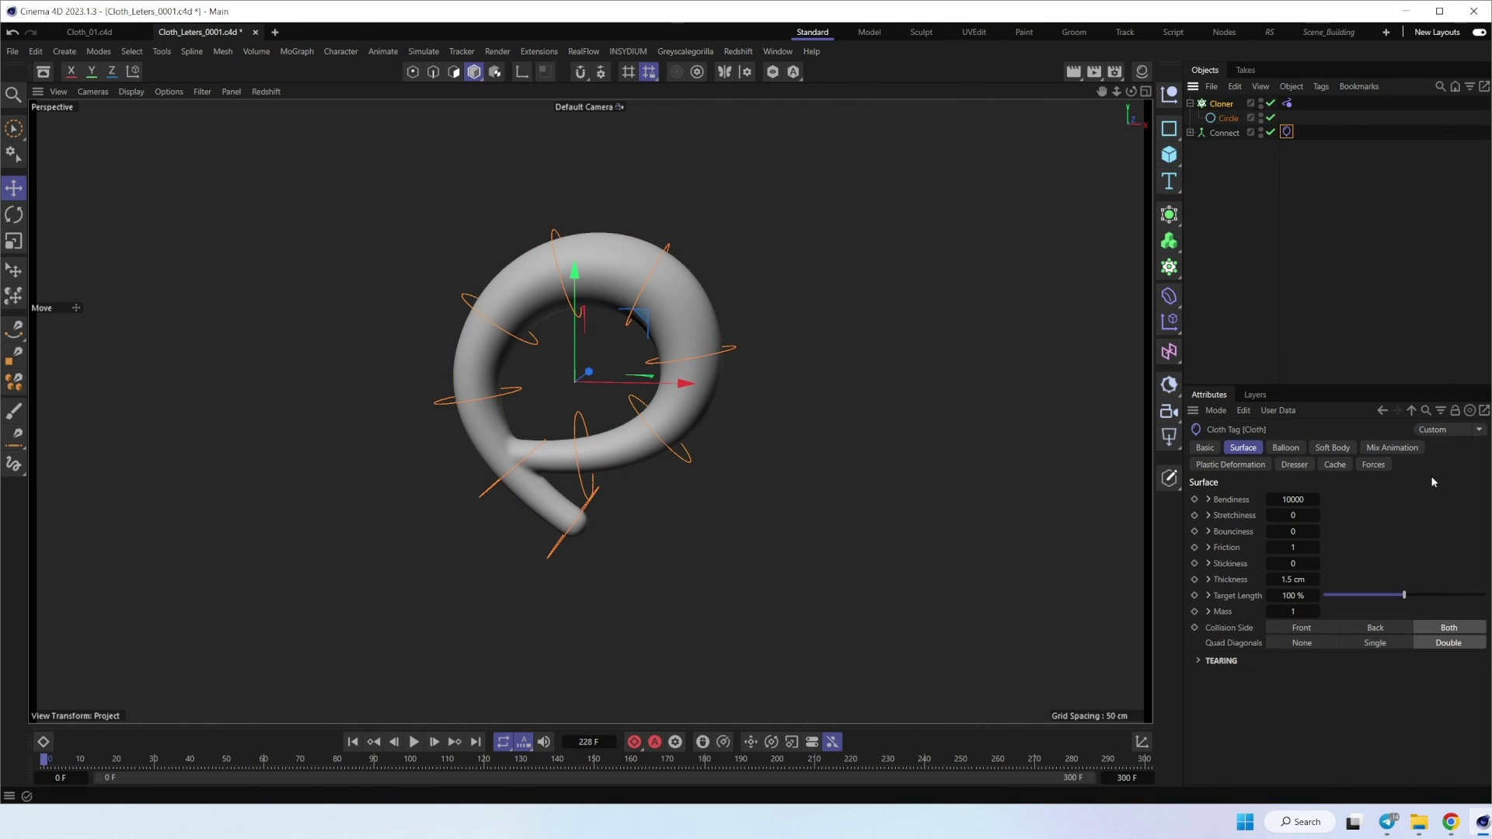
left_click(1294, 500)
type("100000")
left_click(1294, 515)
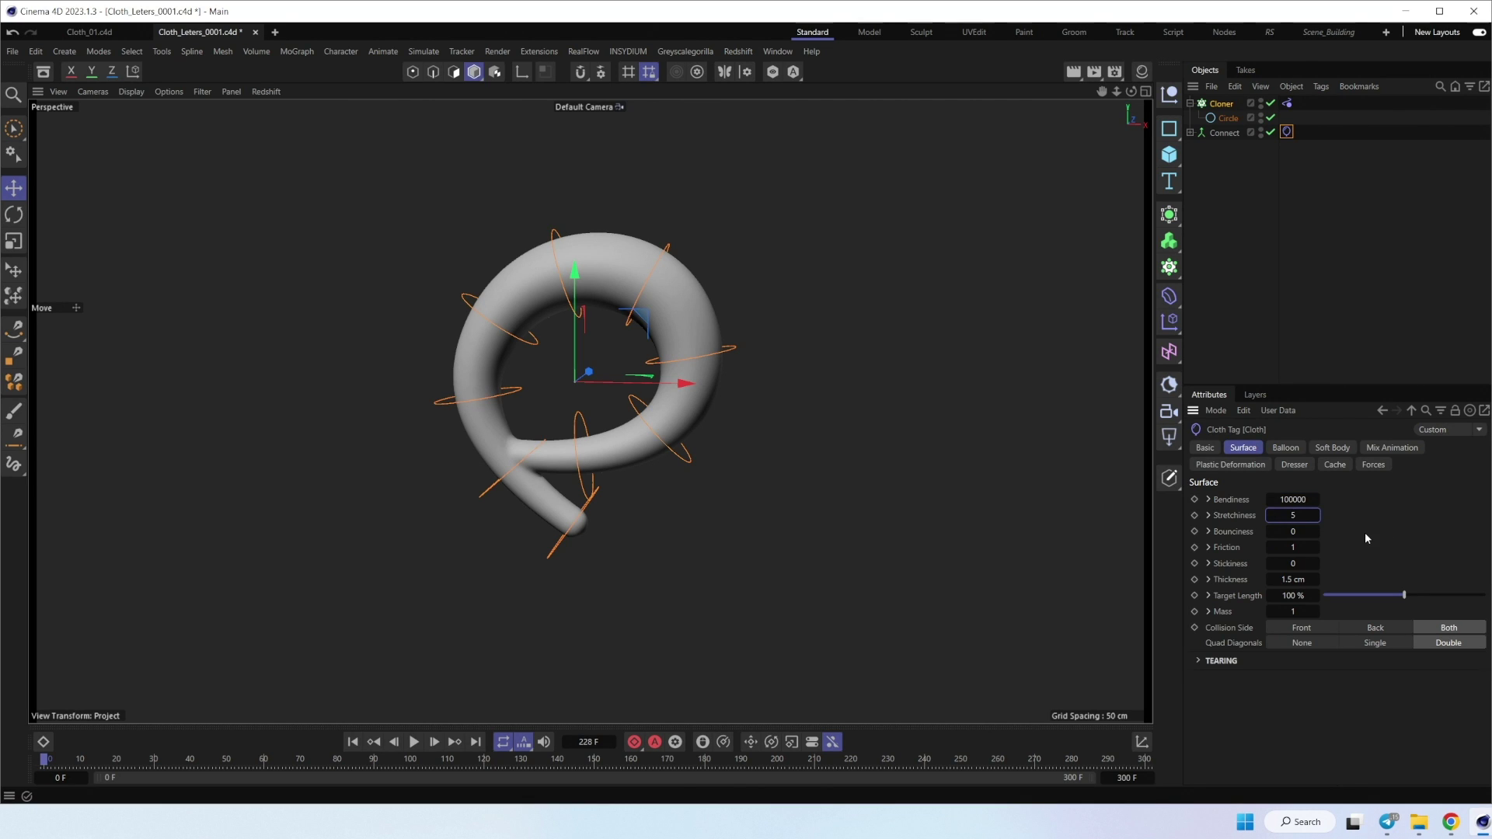
left_click(1280, 600)
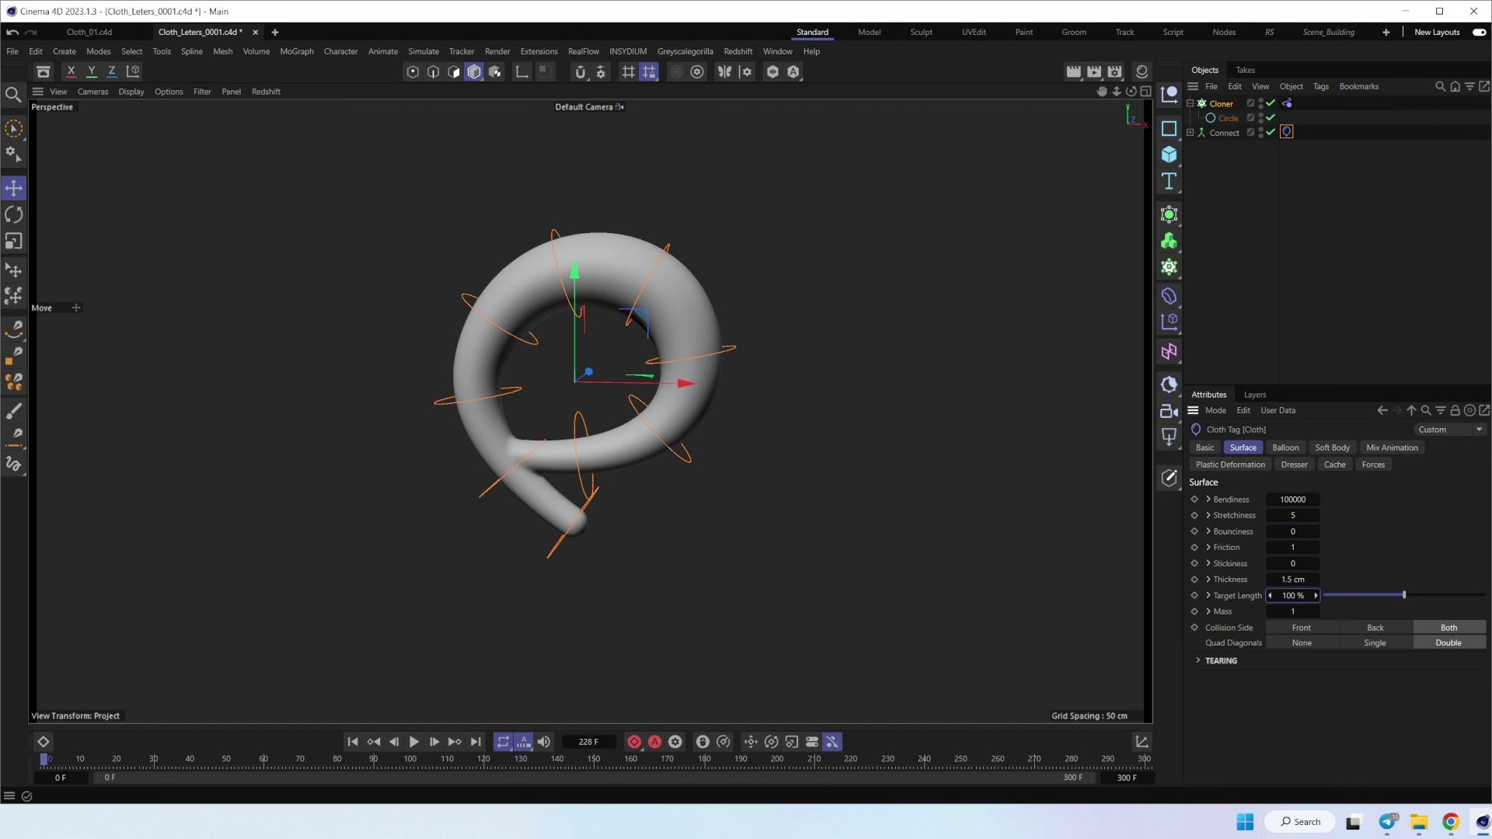
key("0")
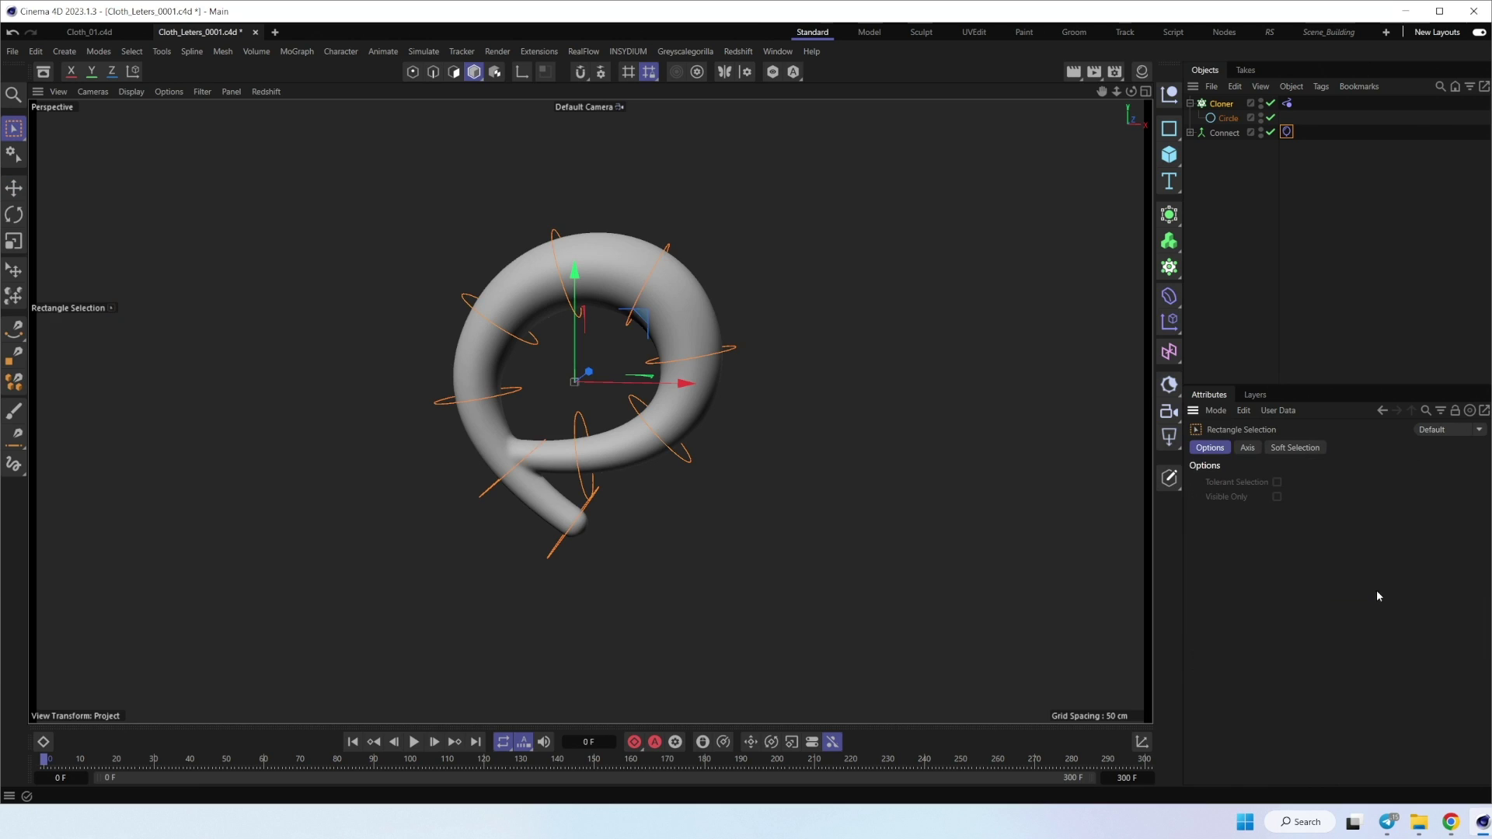
left_click(1287, 132)
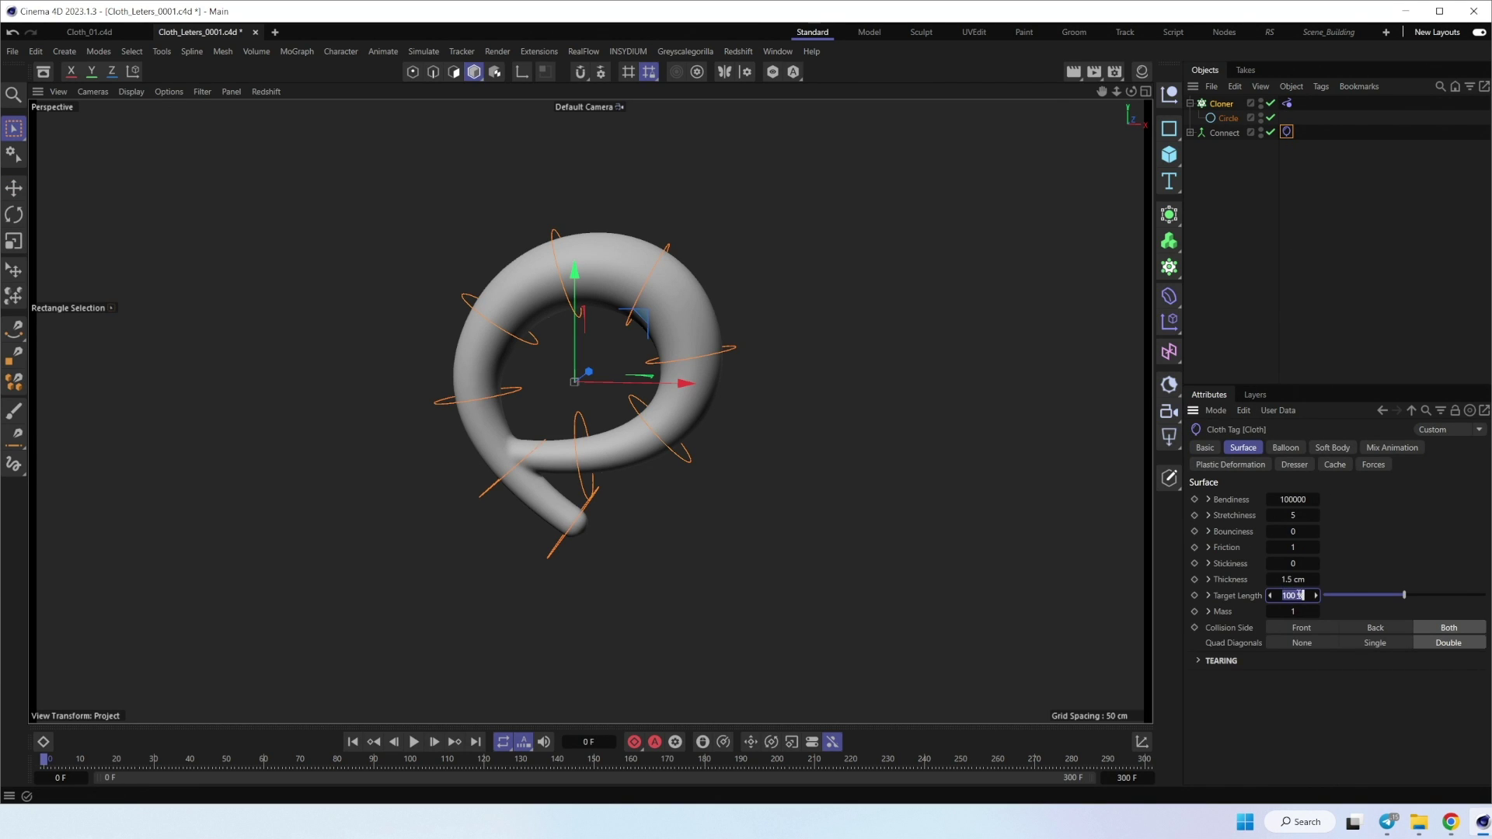
key("Return")
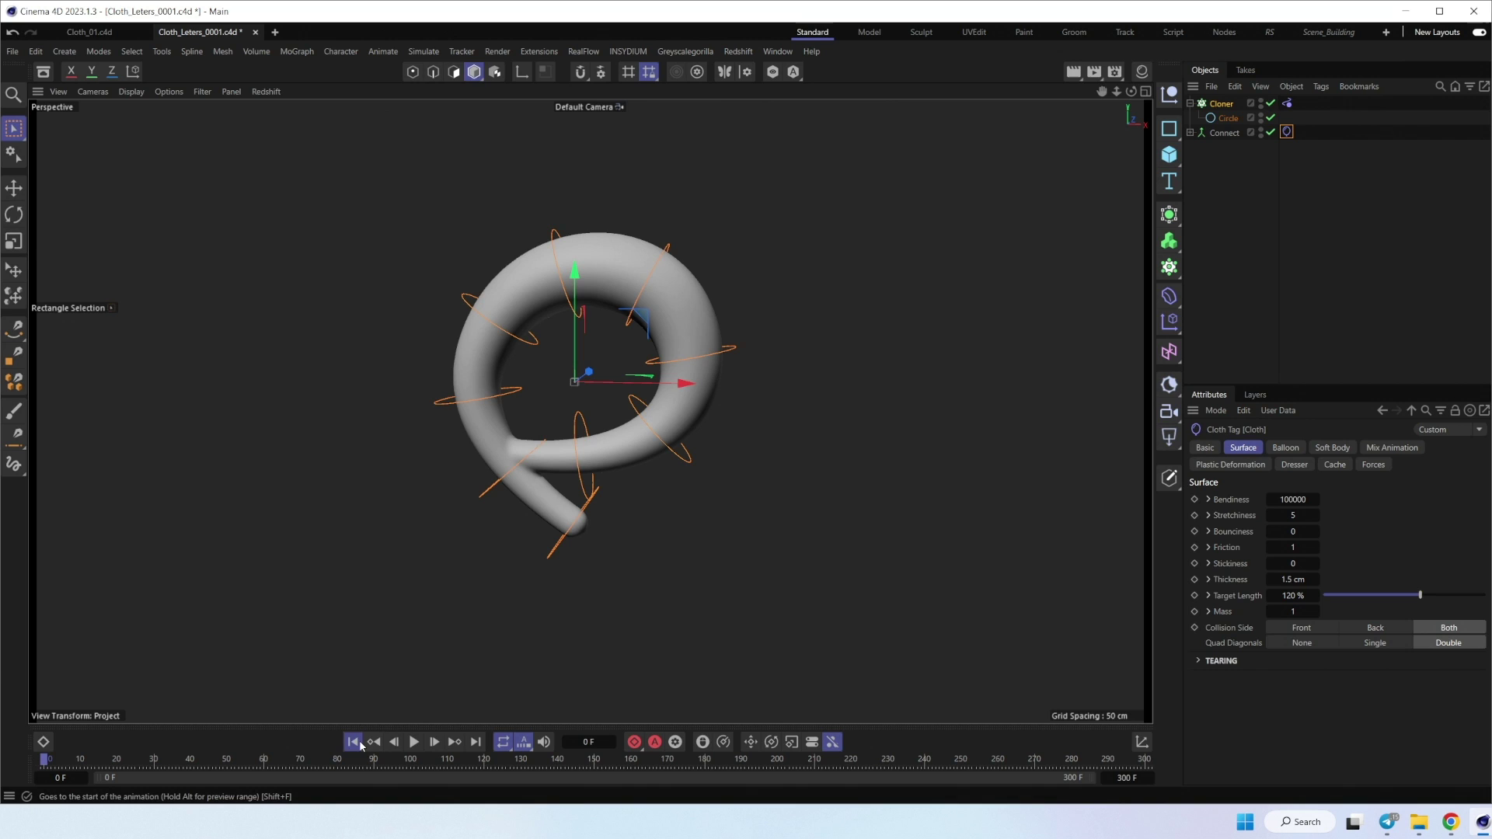
Step: Play the simulation with the new cloth surface settings, stop it and return to frame 0
left_click(414, 741)
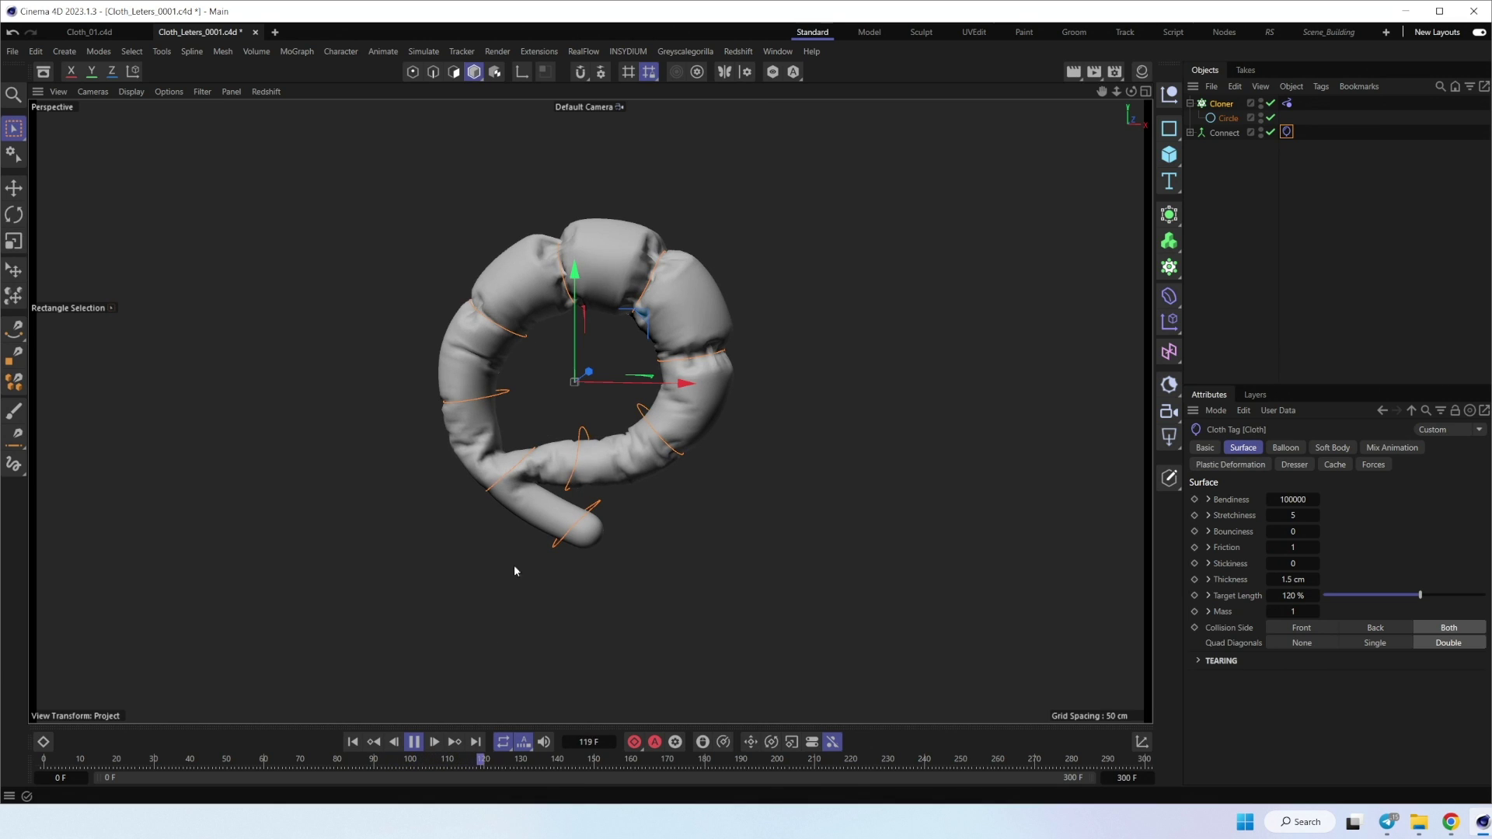
left_click(414, 741)
key("shift+f")
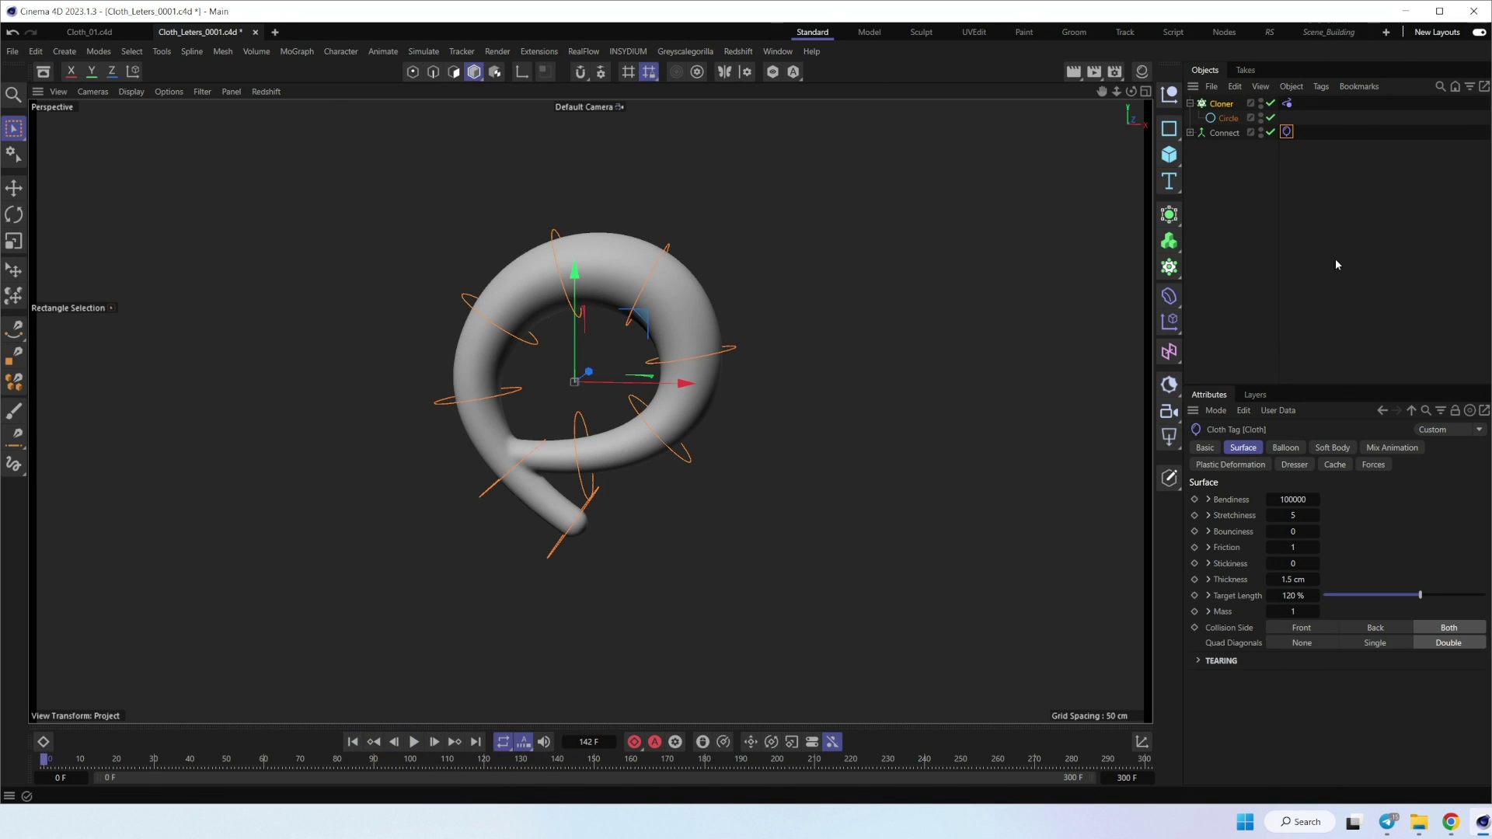
Step: Collapse the Cloner's hierarchy, clear the selection and add a Turbulence force to the scene
left_click(1190, 103)
left_click(1233, 200)
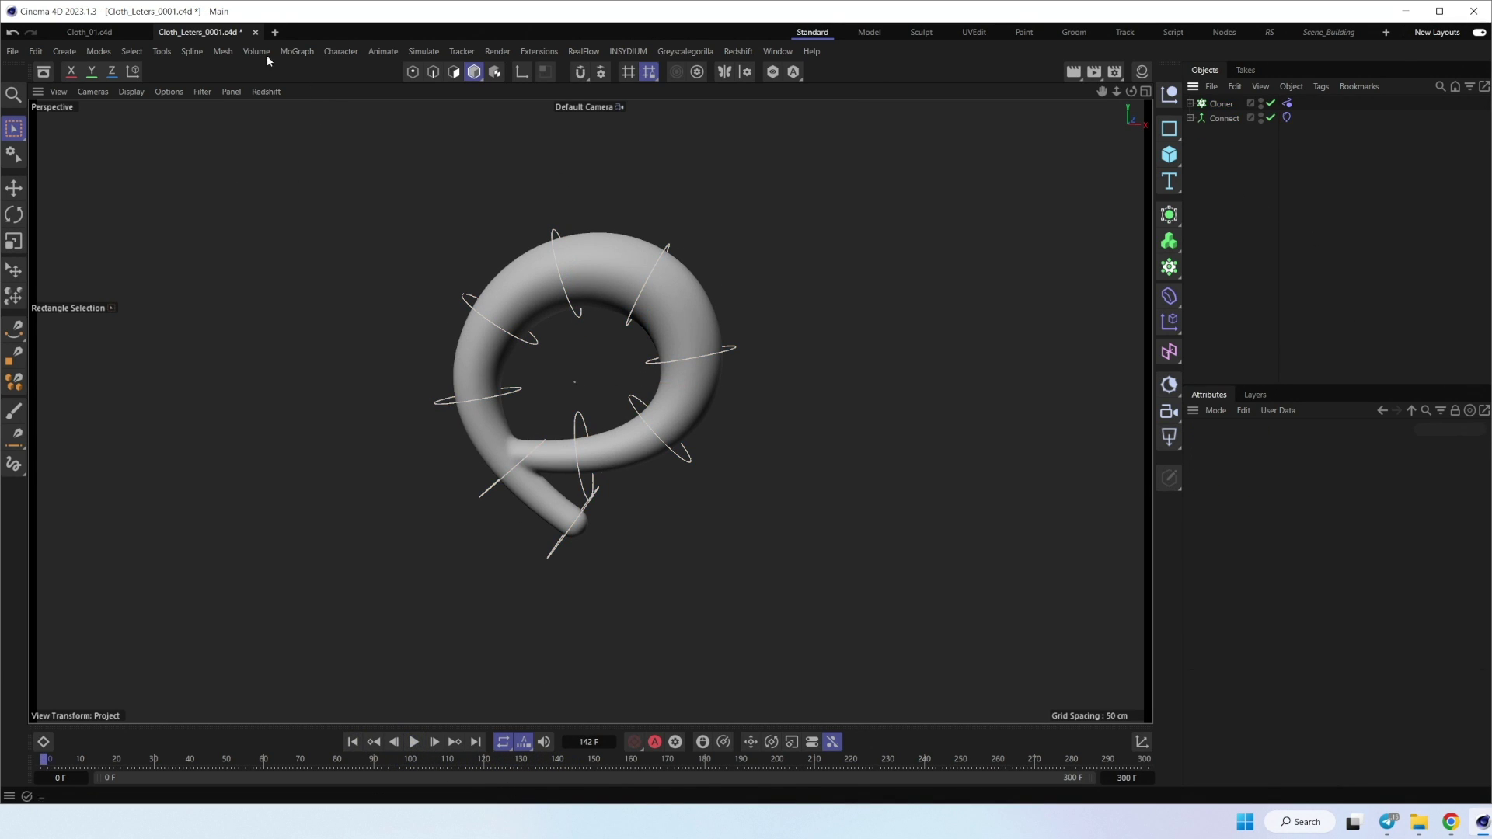
left_click(423, 51)
mouse_move(474, 78)
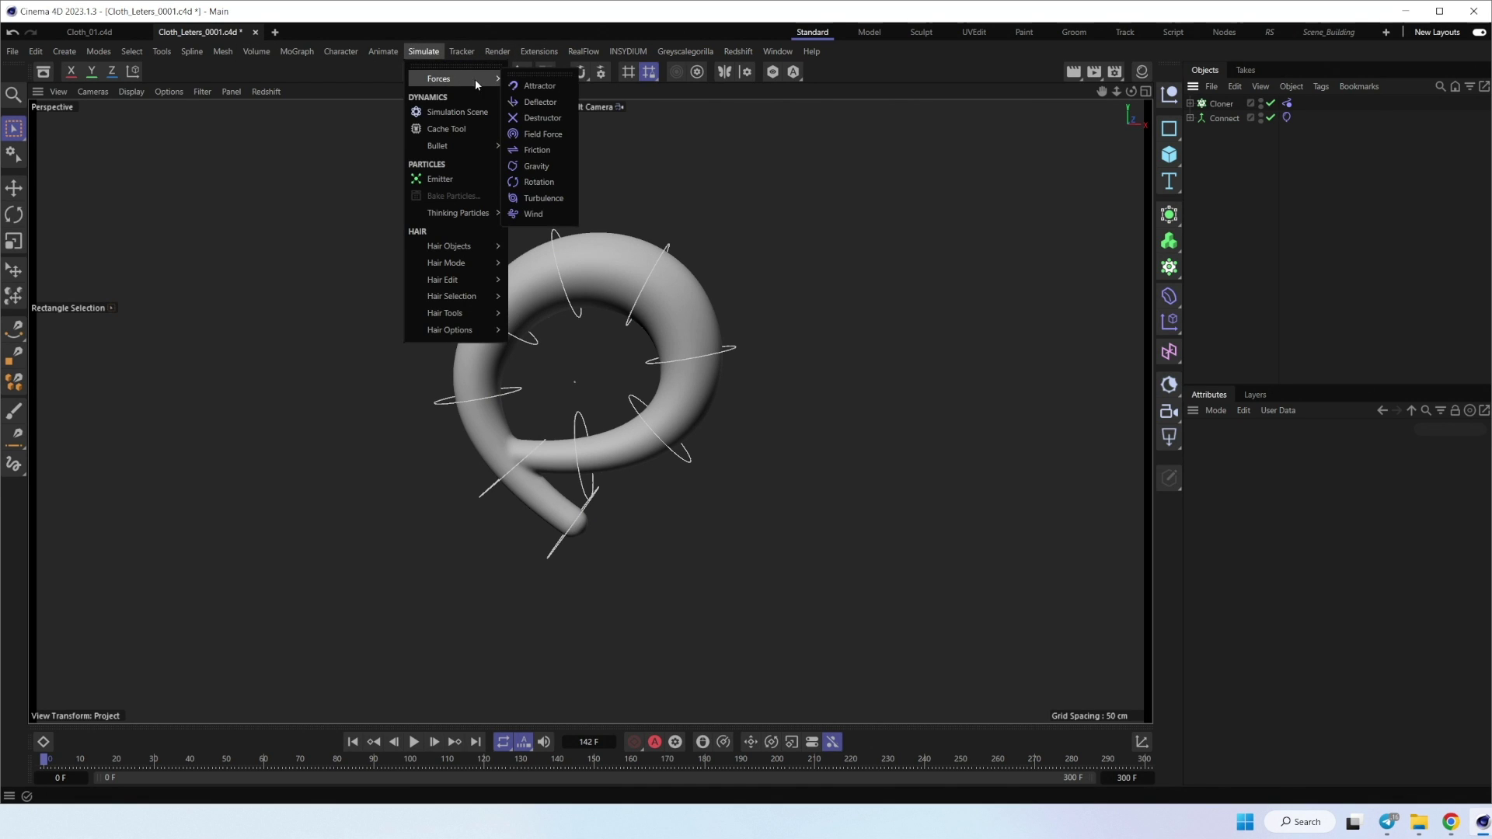
left_click(540, 198)
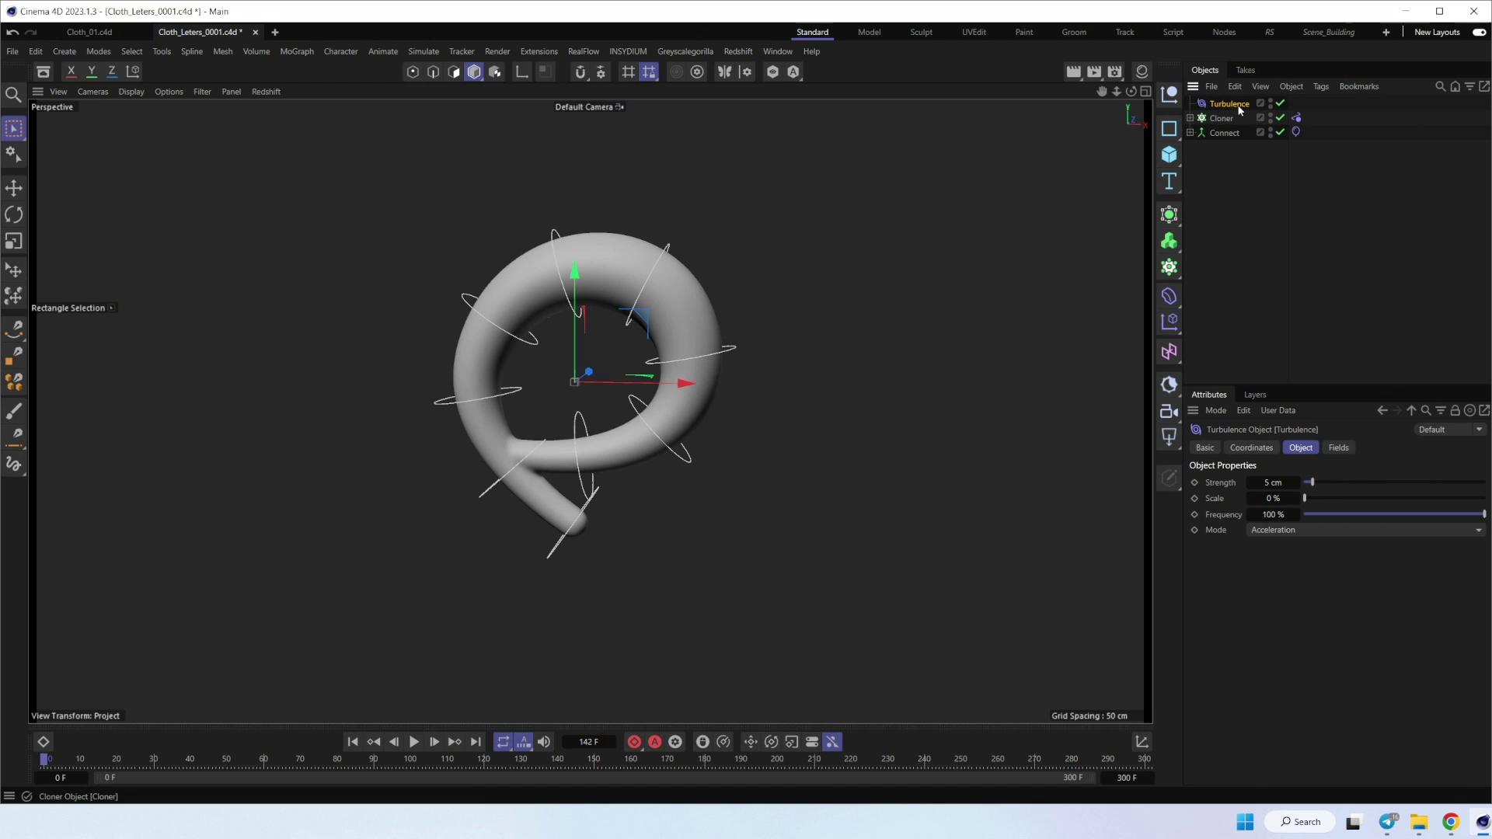
Step: Set the Turbulence strength to 50 cm and its scale to 100%, and test the simulation before rewinding to frame 0
left_click(1275, 483)
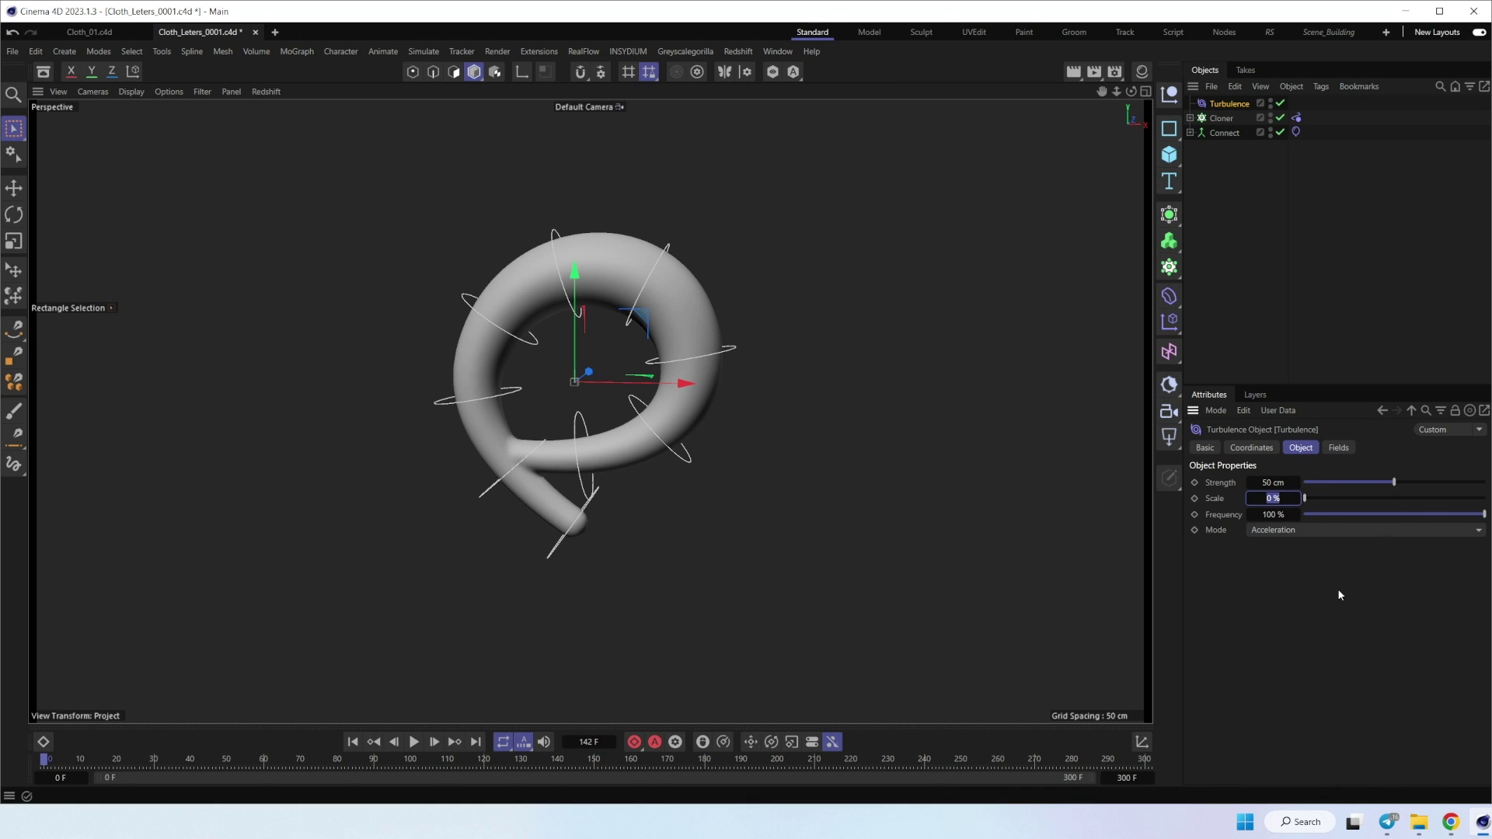
type("100")
key("Return")
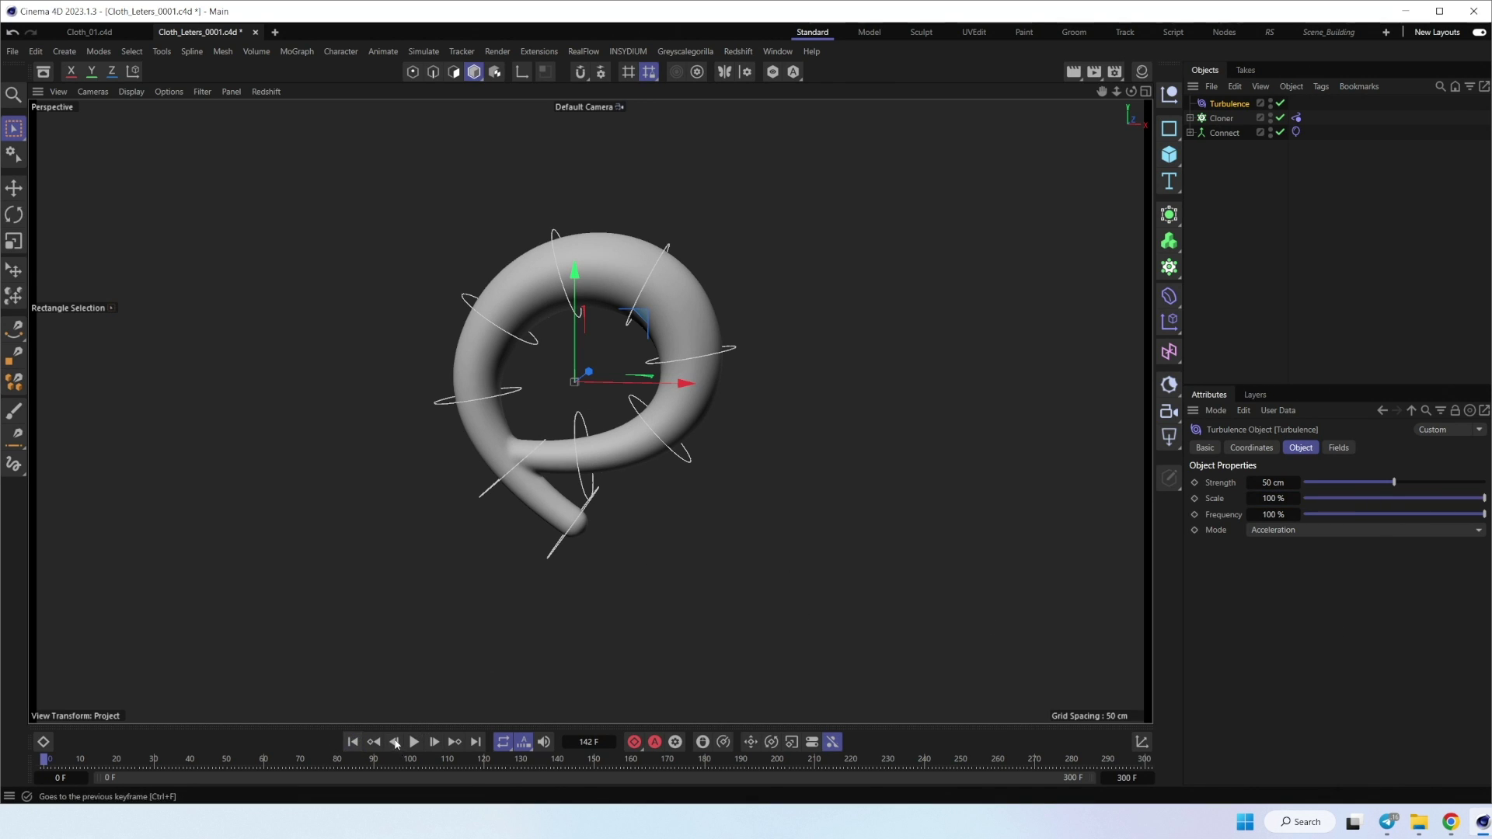
left_click(413, 741)
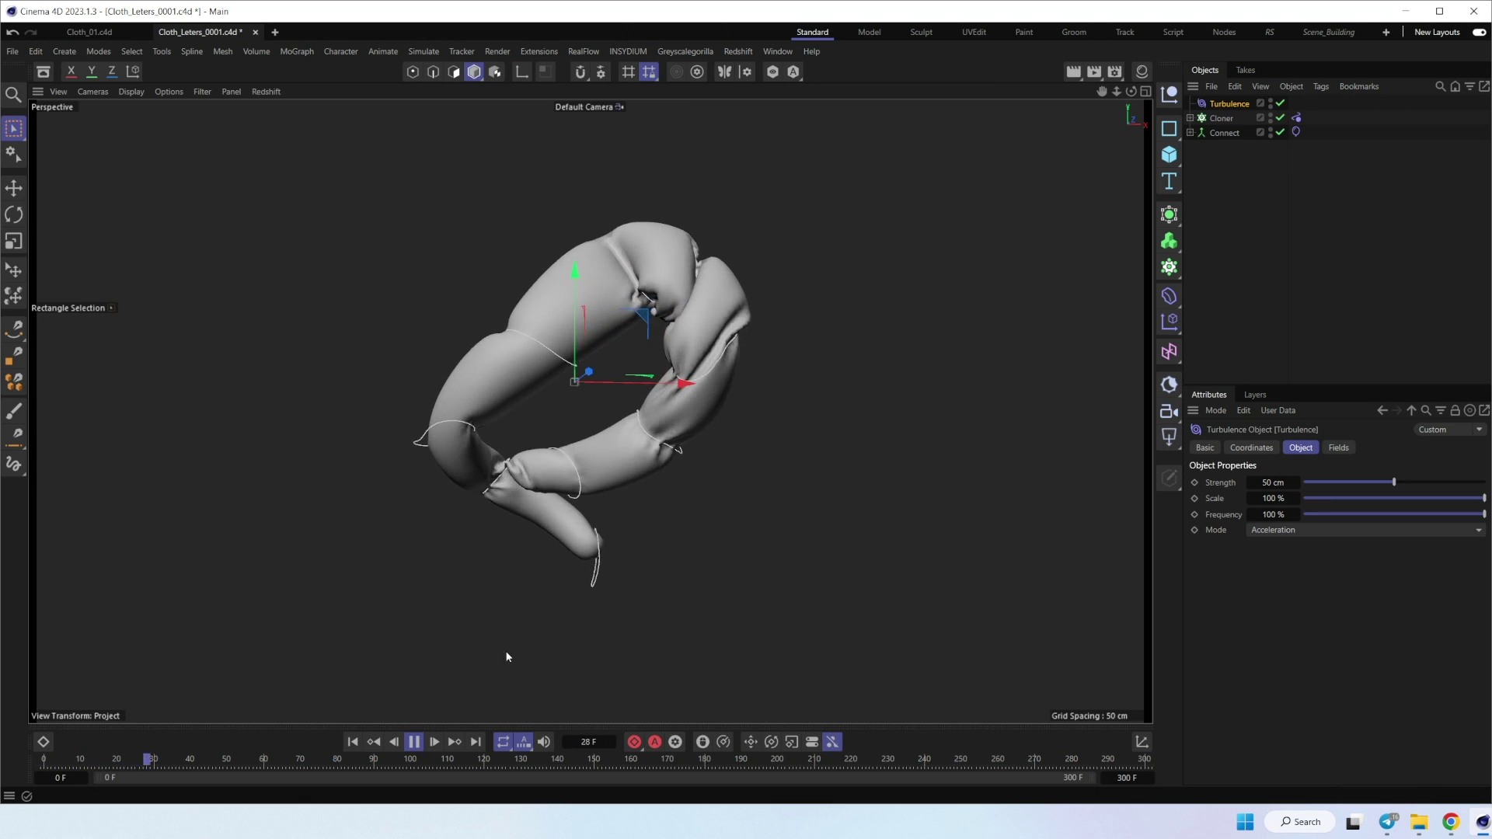
left_click(353, 742)
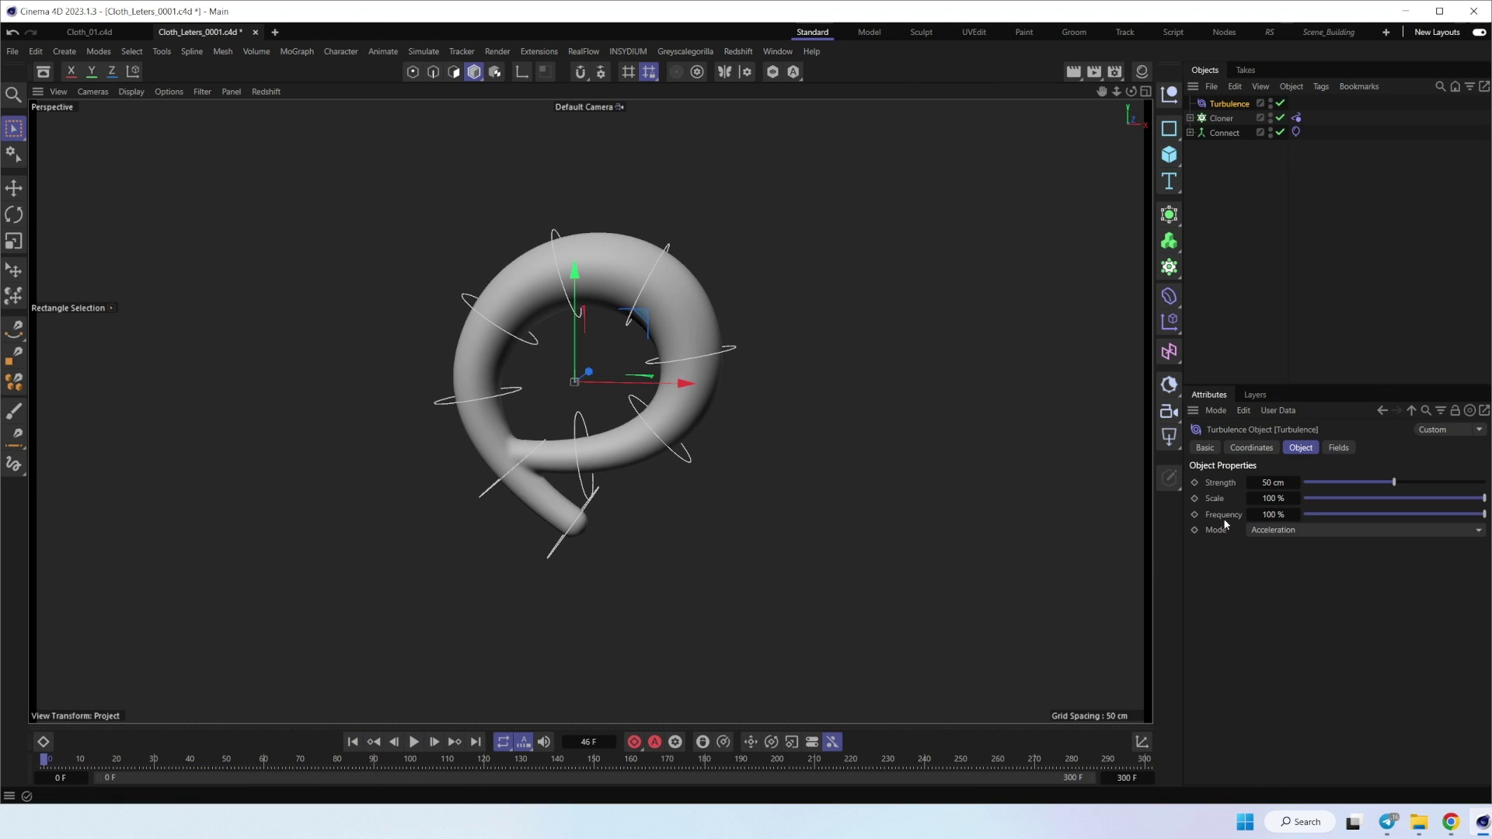
Step: Set the Turbulence strength to 20 cm, play the simulation and return to frame 0
type("20")
key("Return")
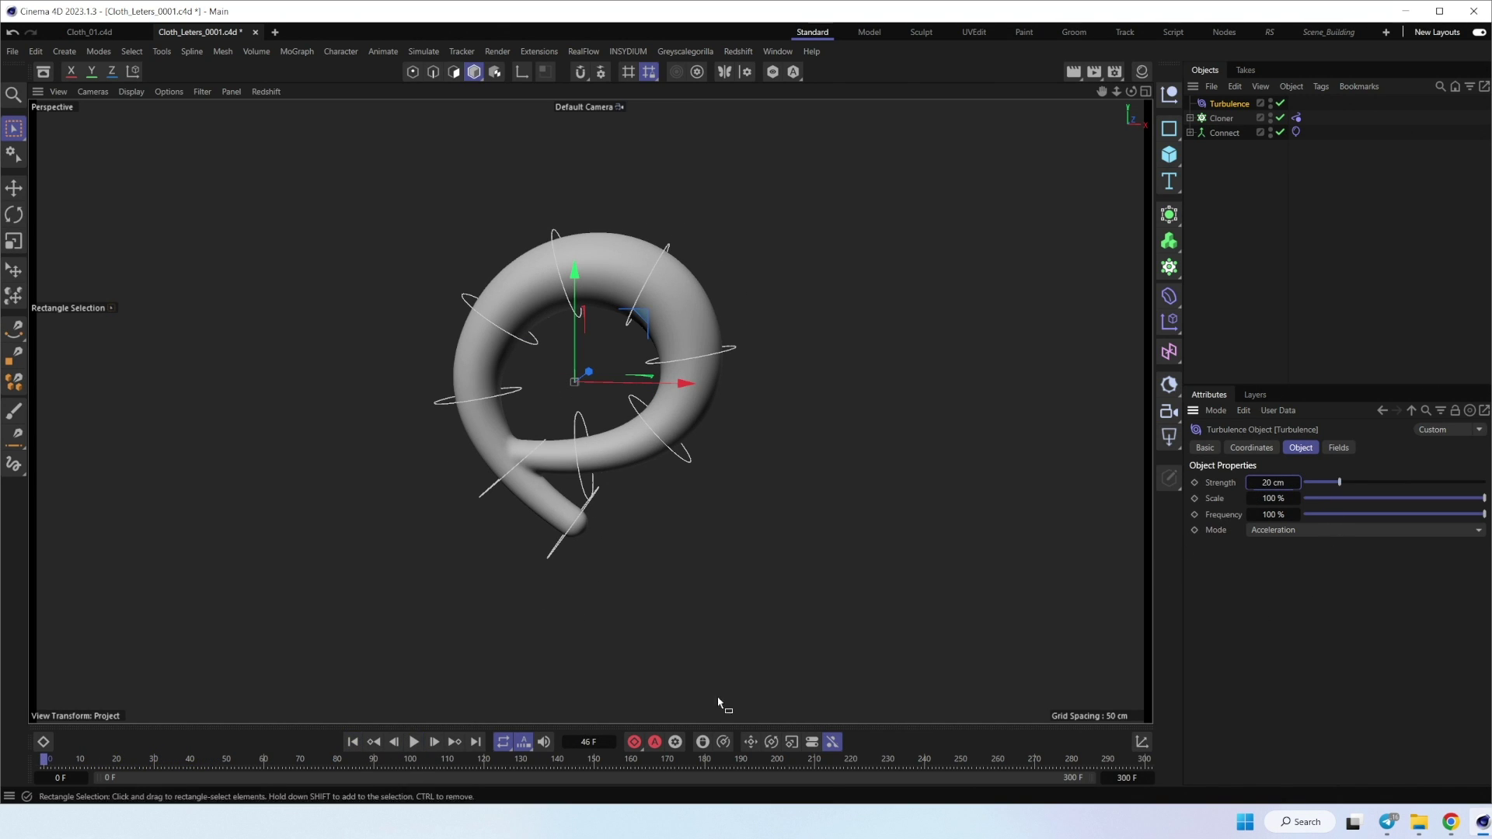
left_click(414, 742)
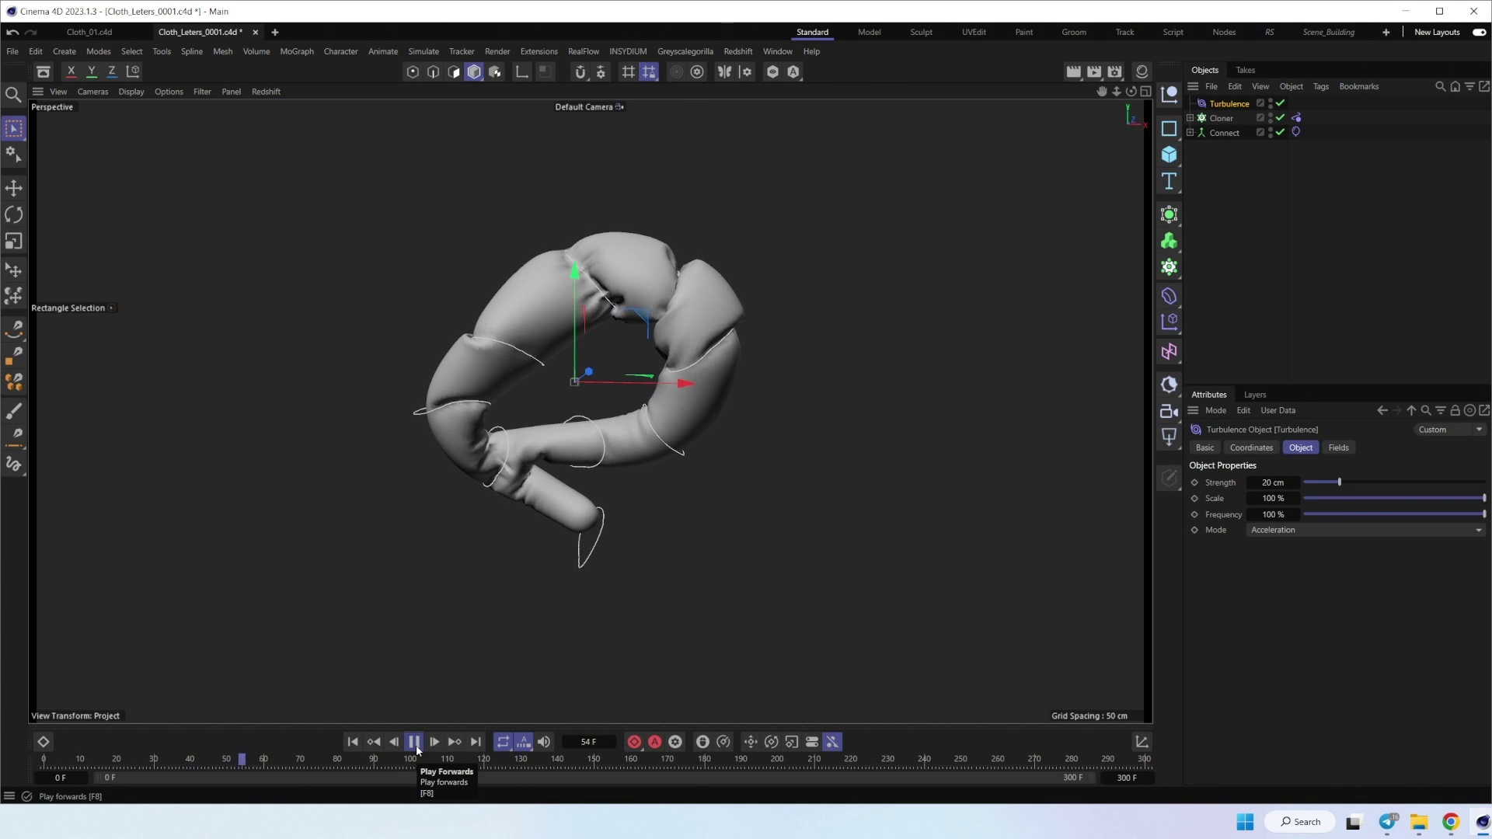
left_click(354, 741)
Step: Set the Turbulence strength to 10 cm and its scale to 50%
double_click(1275, 482)
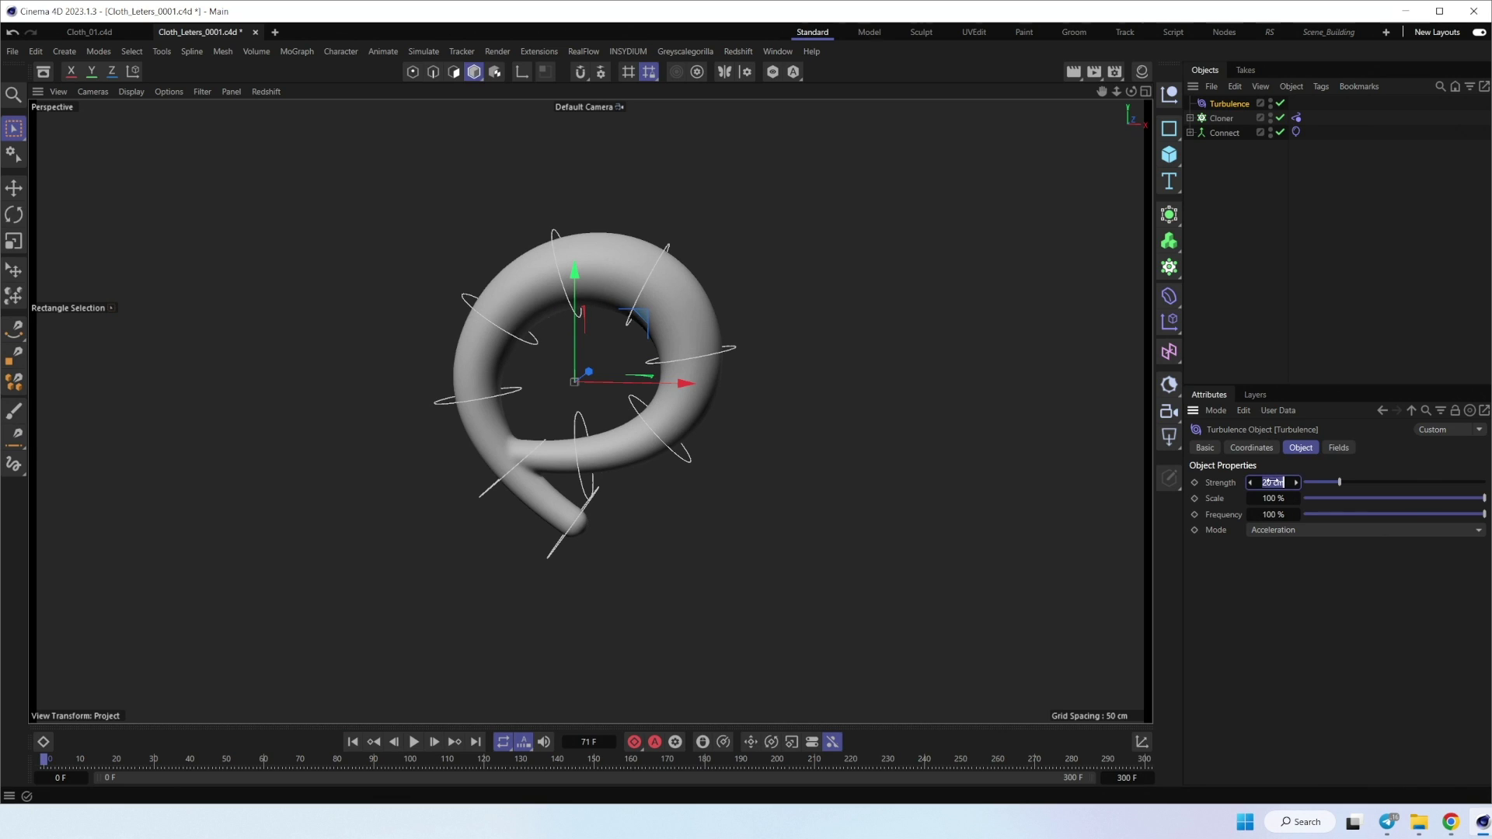
type("10")
key("Return")
double_click(1284, 498)
type("50")
key("Return")
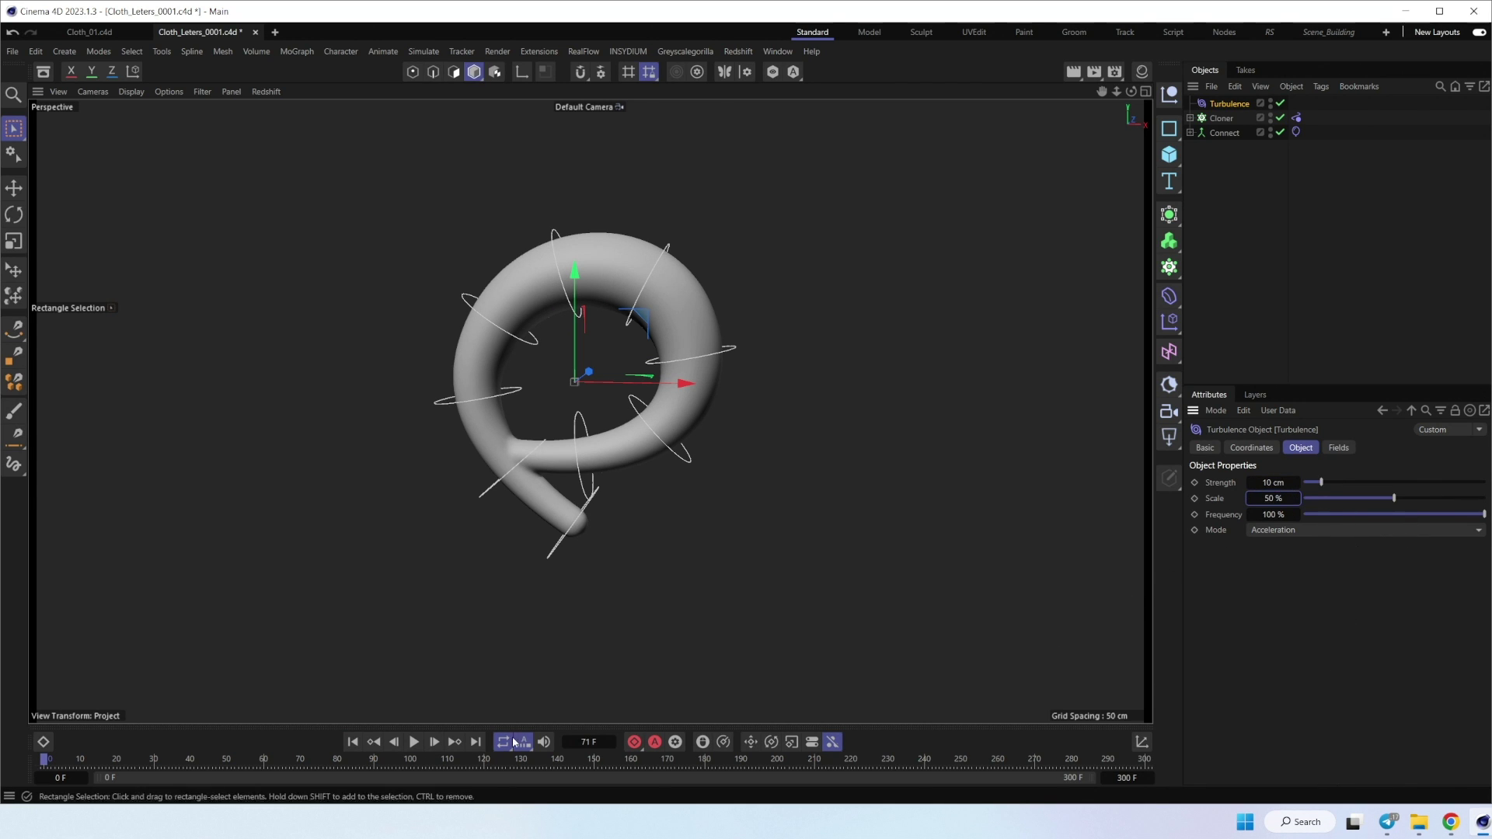
Step: Play the simulation with the weaker turbulence, stop it and rewind to frame 0
left_click(414, 743)
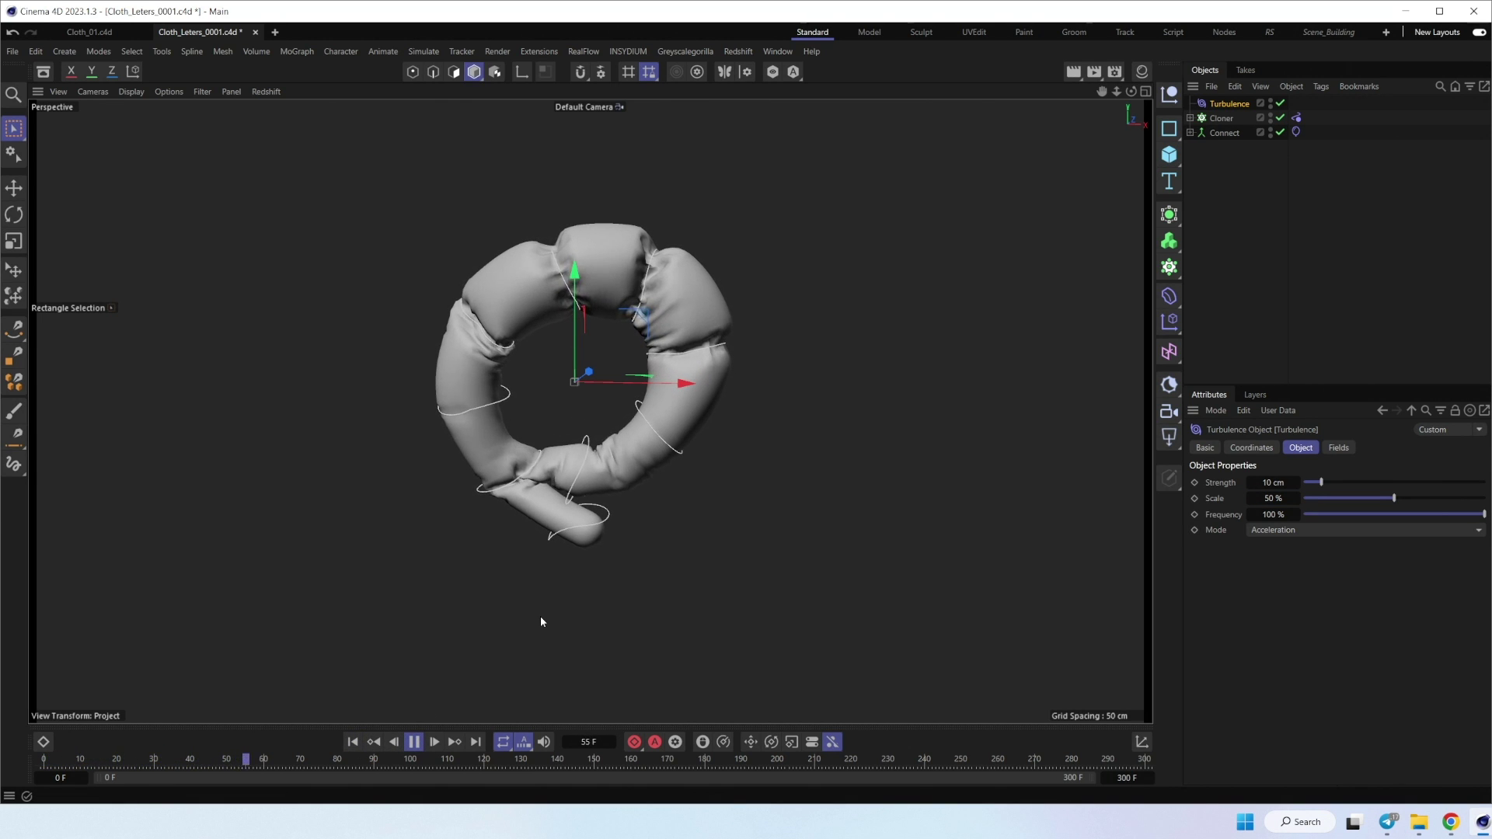
left_click(418, 745)
left_click(353, 743)
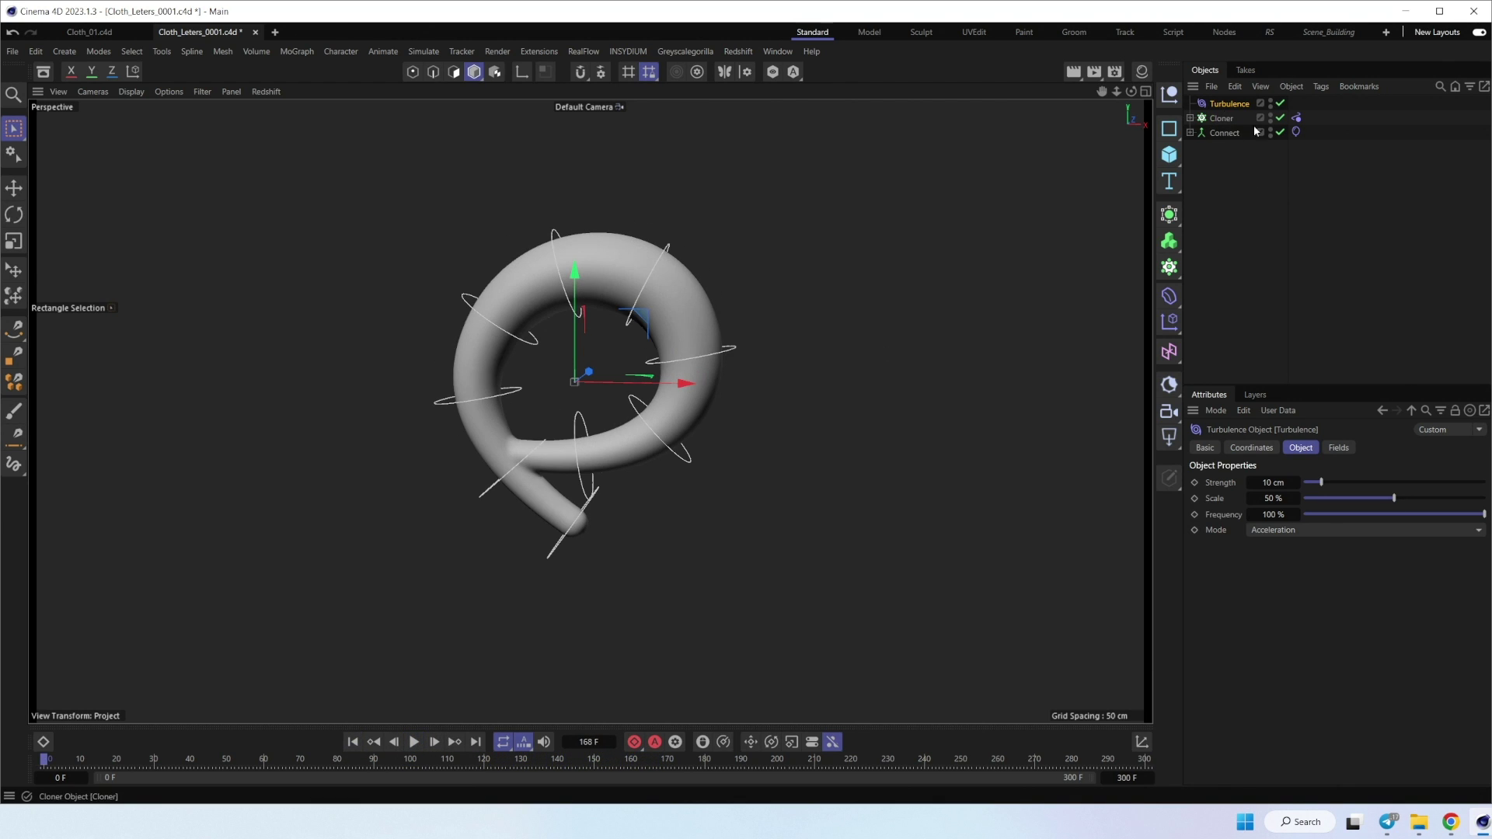
Step: Set the Cloner's Rope tag target length to 49%, and play the simulation before rewinding to frame 0
left_click(1297, 118)
left_click_drag(1298, 578, 1291, 578)
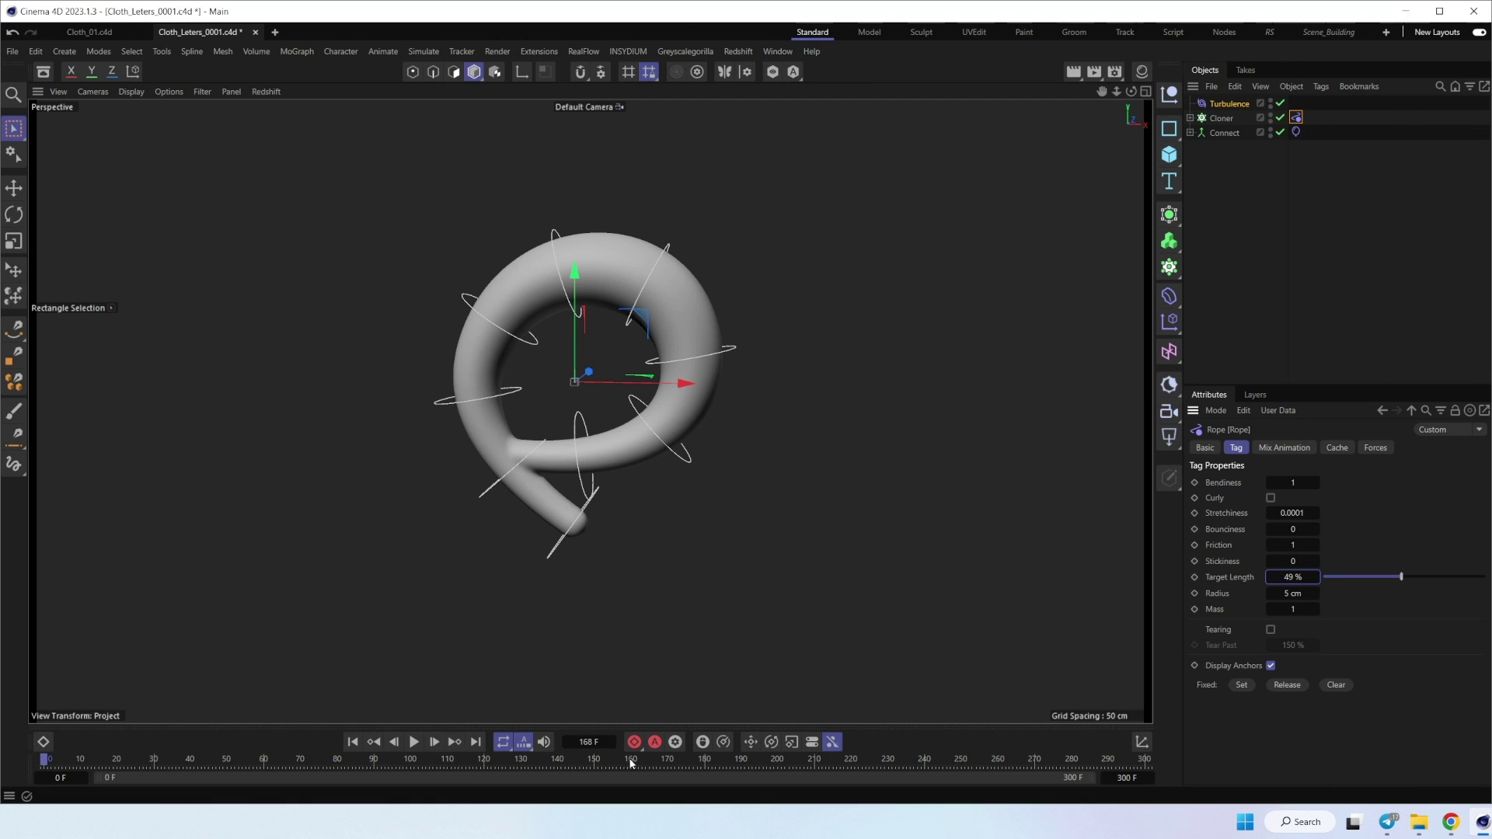
left_click(414, 742)
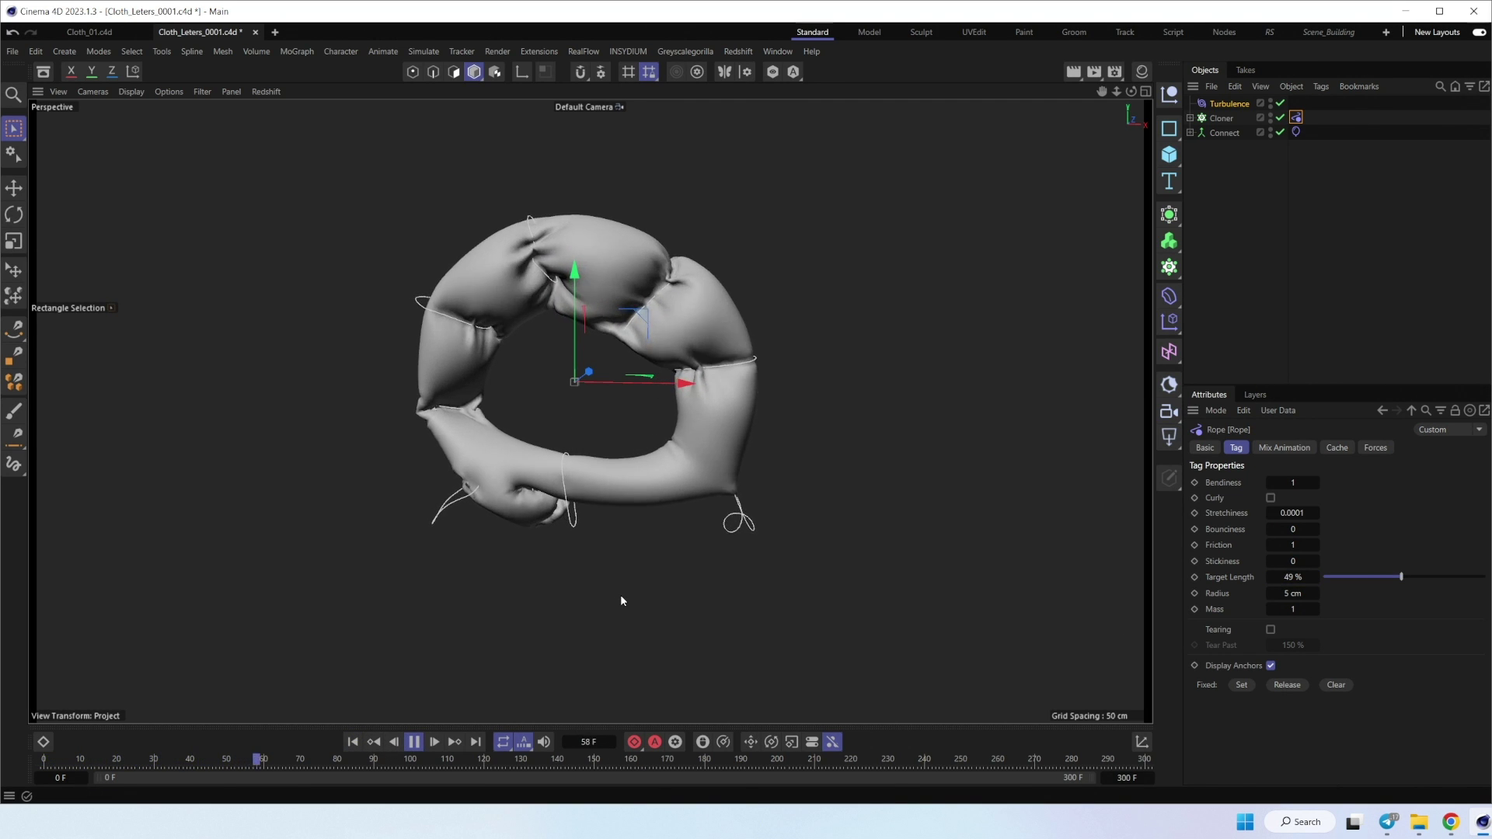
left_click(414, 742)
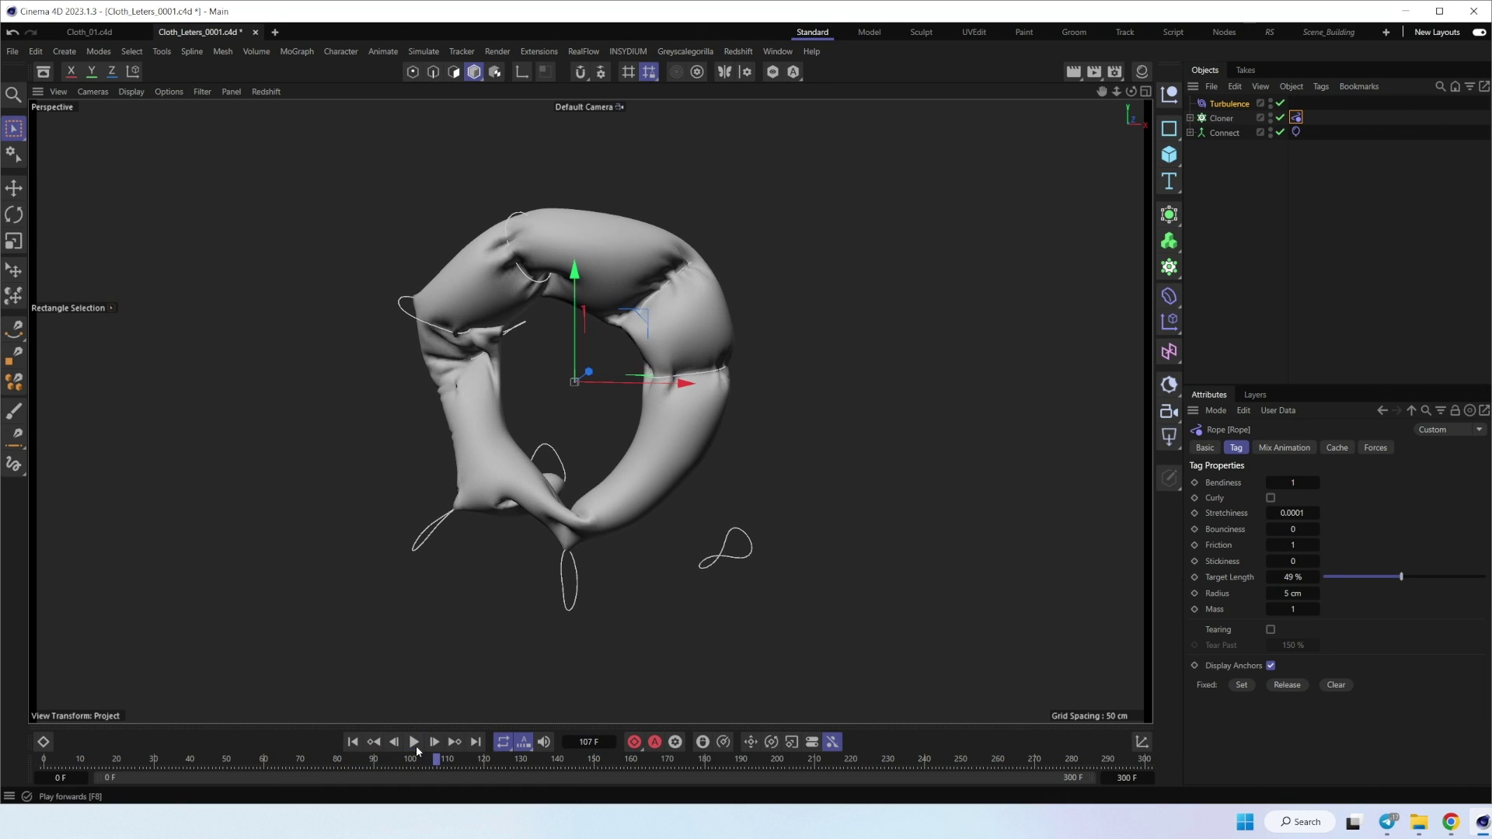
left_click(353, 742)
Step: Set the Rope tag's target length to 60%, and play the simulation before rewinding to frame 0
left_click(1294, 578)
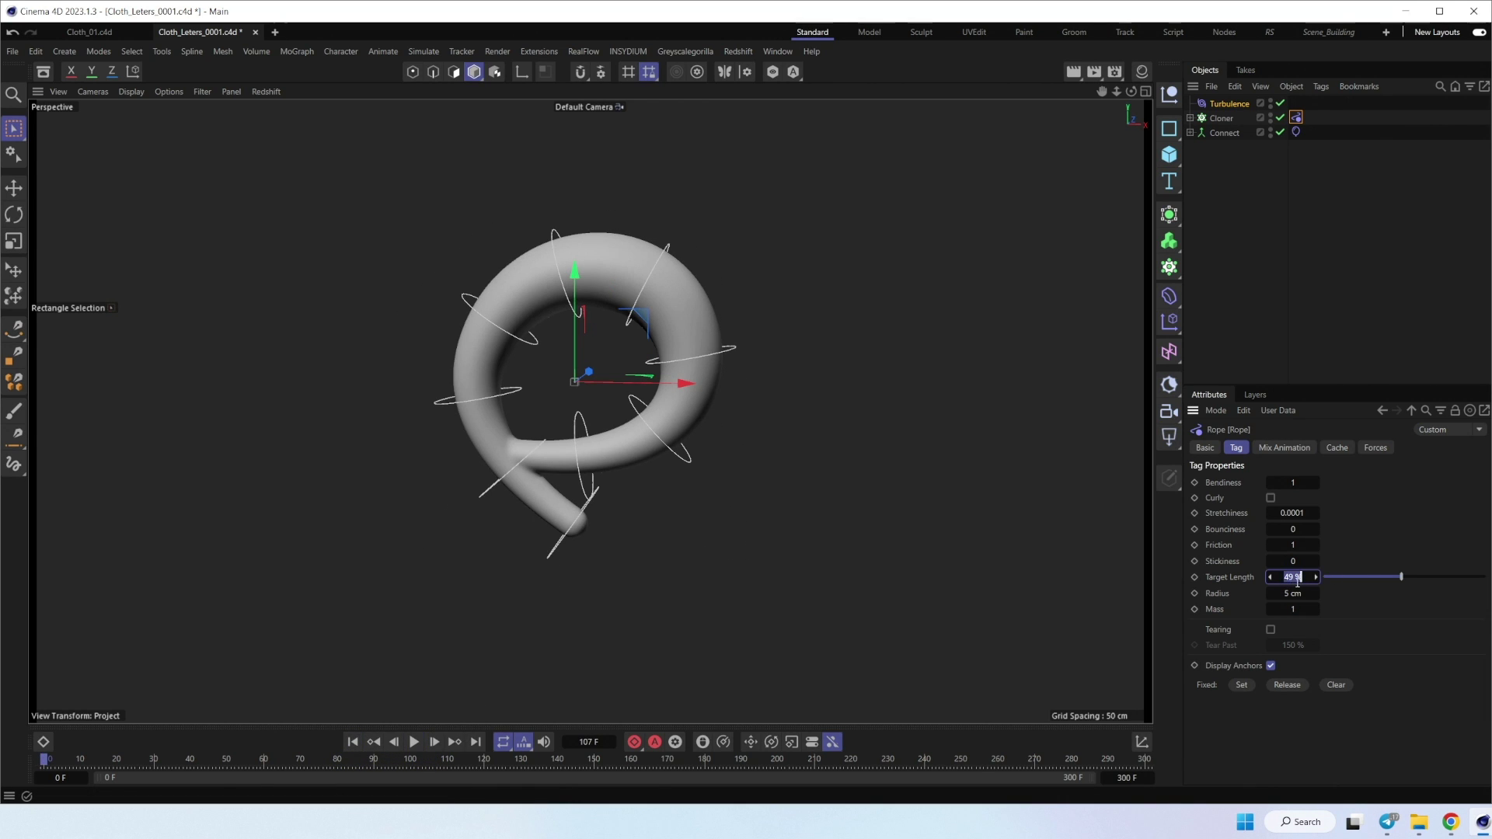
left_click(352, 742)
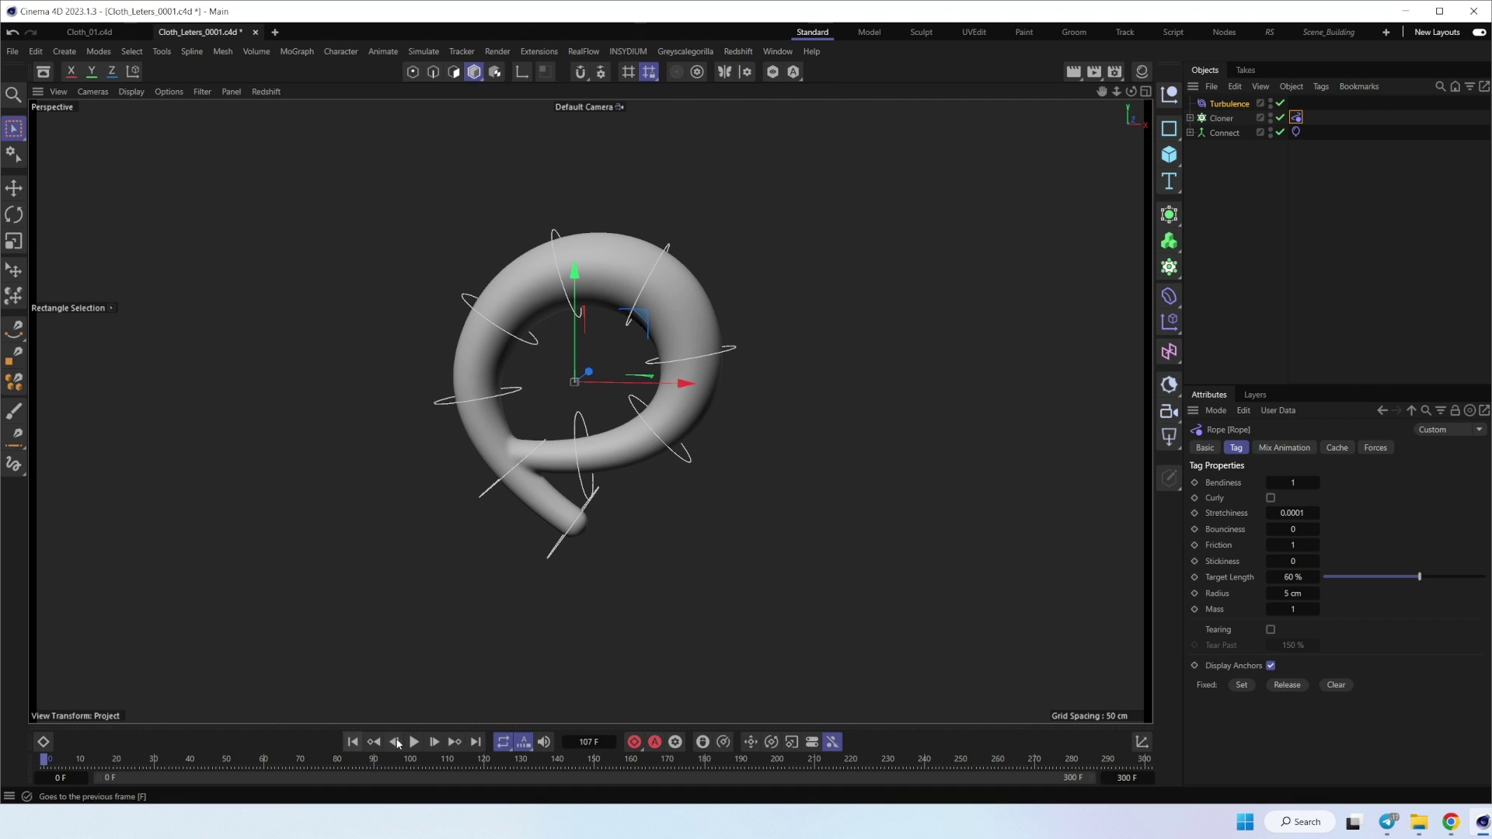
left_click(414, 742)
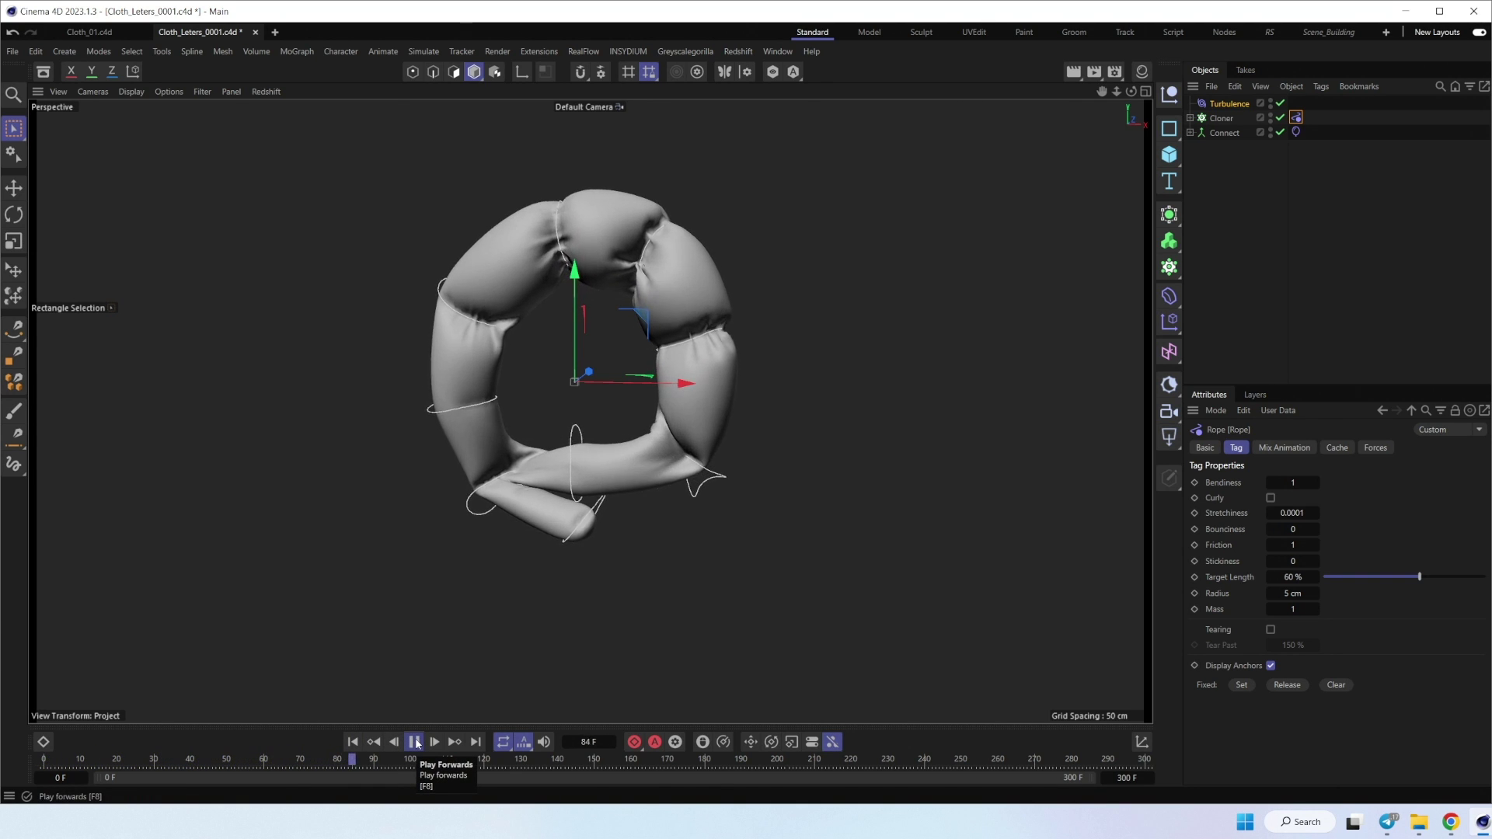
left_click(414, 742)
left_click(354, 742)
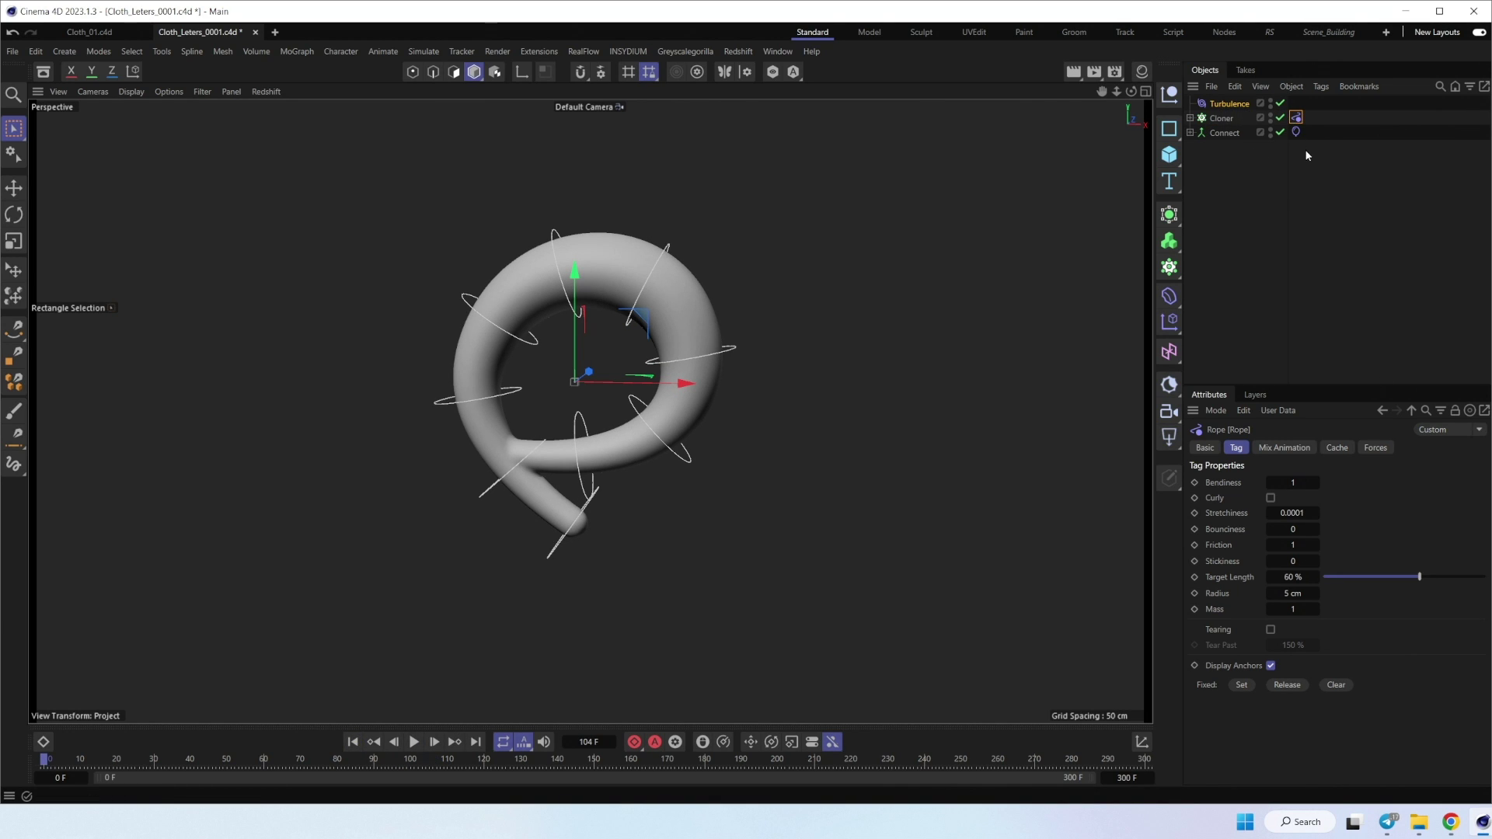
Step: Set the Rope tag's stickiness to 10, and play the simulation before rewinding to frame 0
left_click(1296, 132)
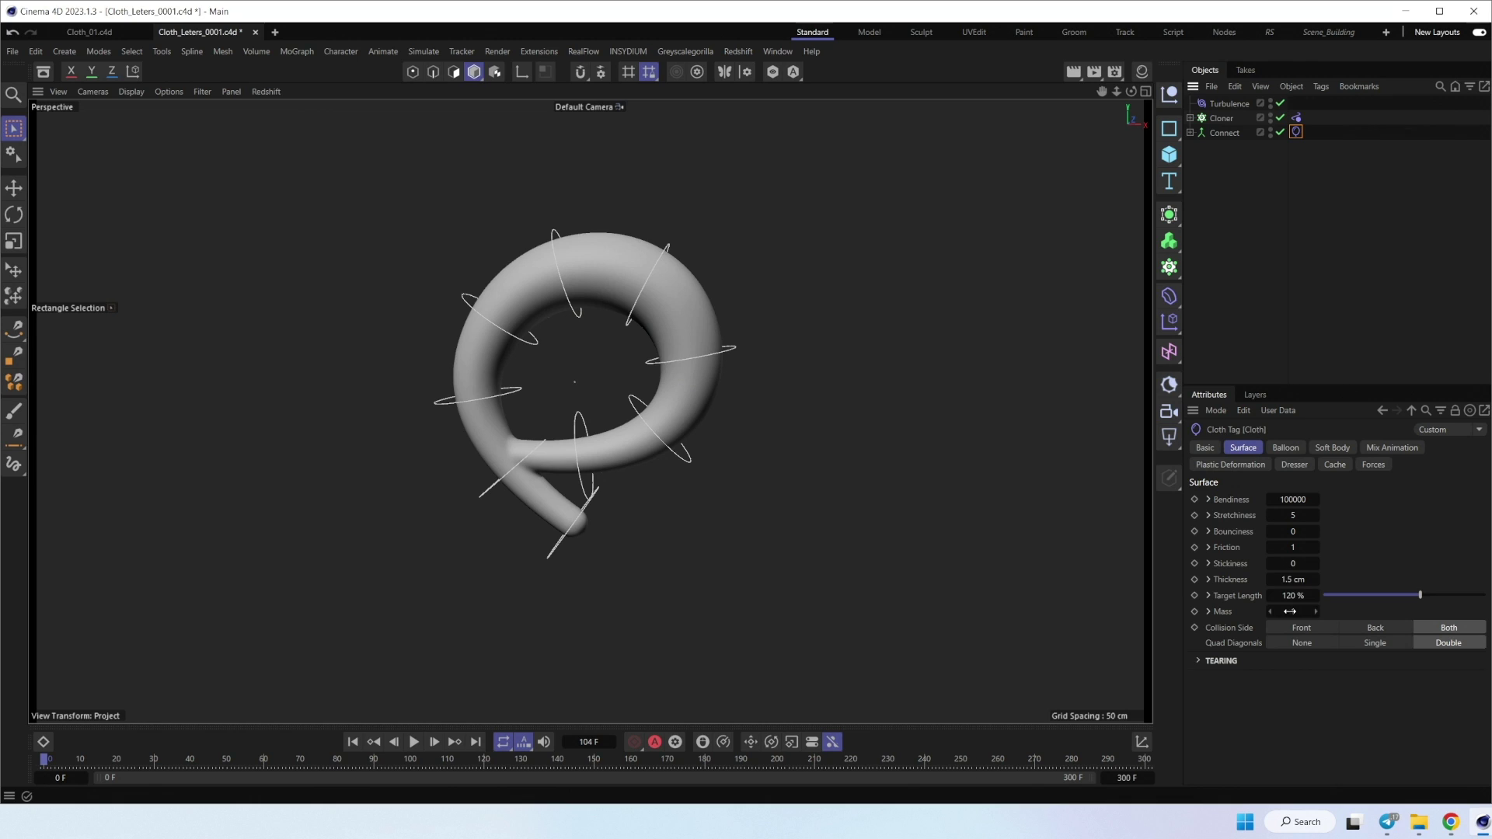
left_click(1296, 117)
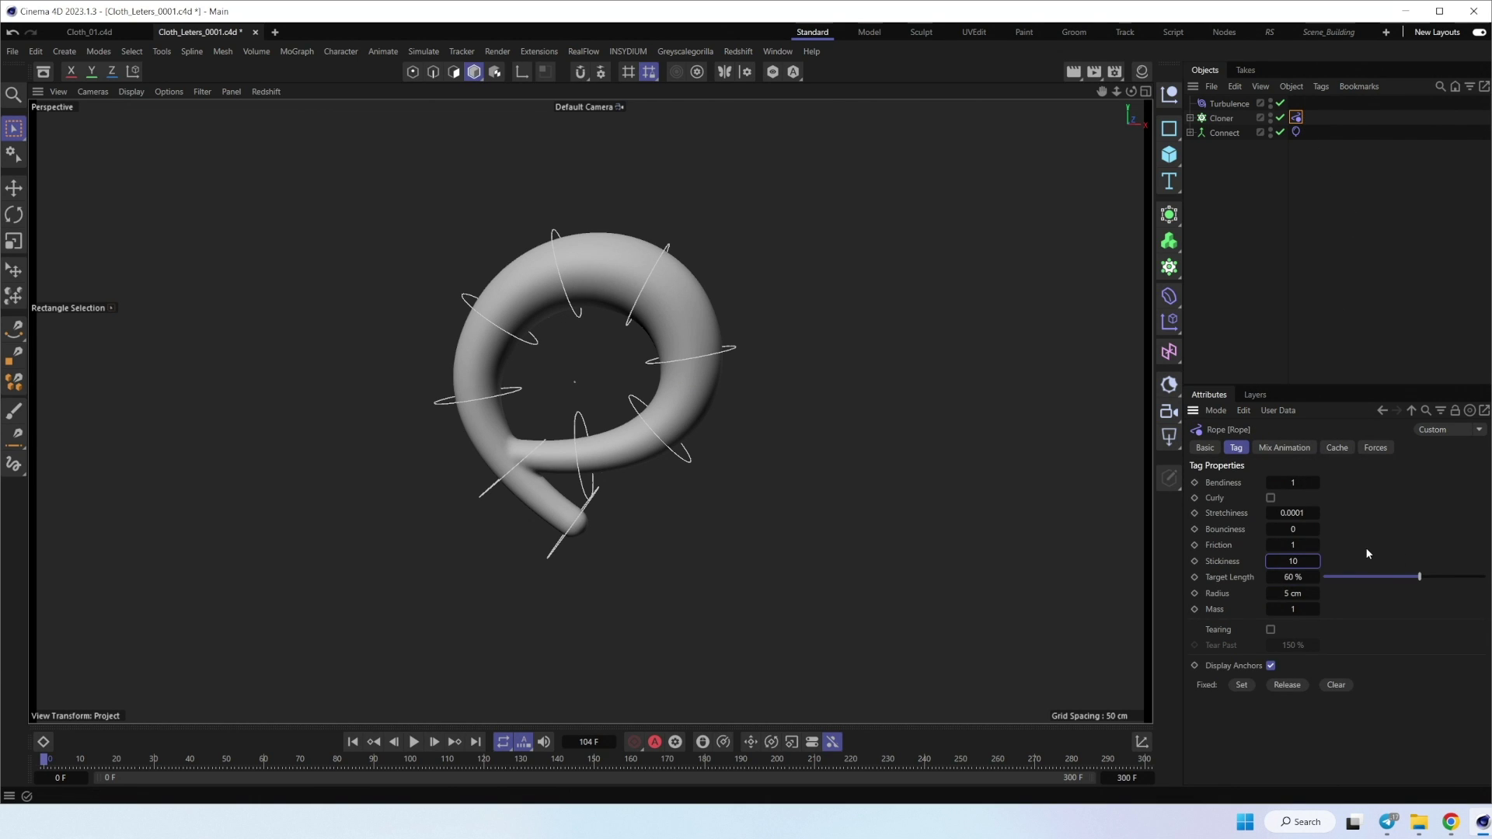
left_click(414, 741)
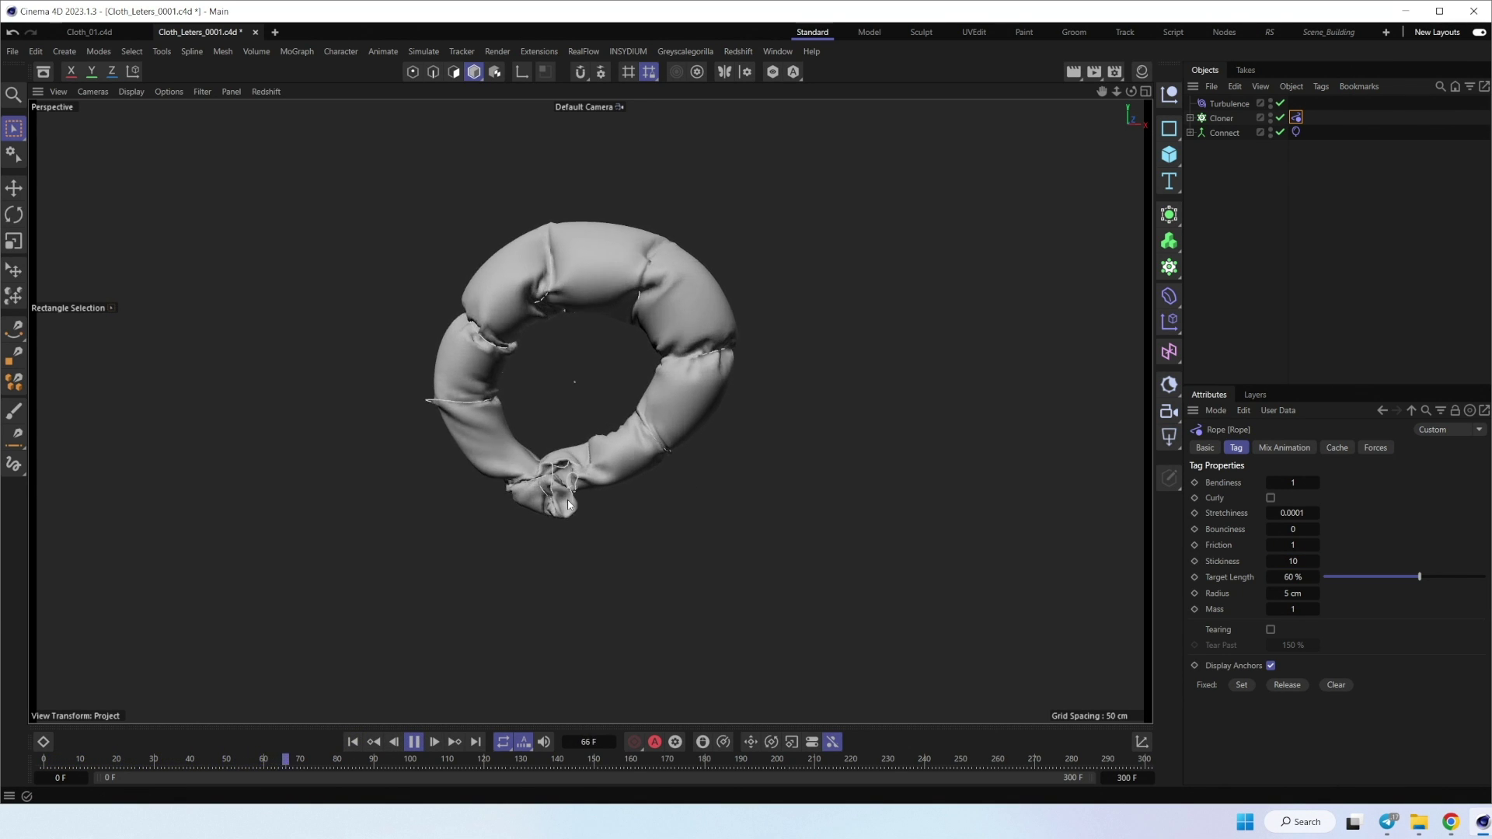
left_click(413, 742)
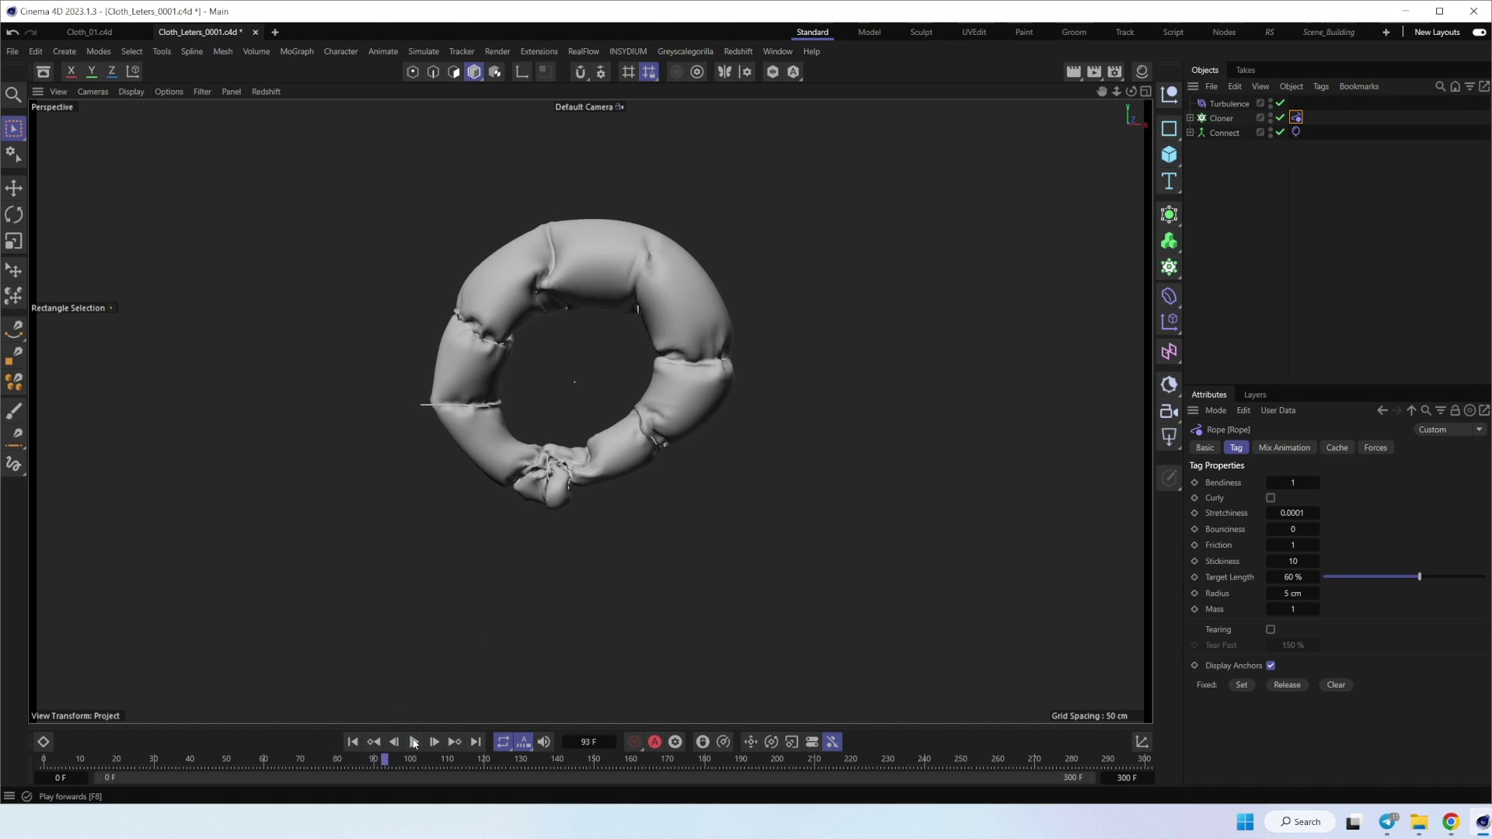
left_click(352, 741)
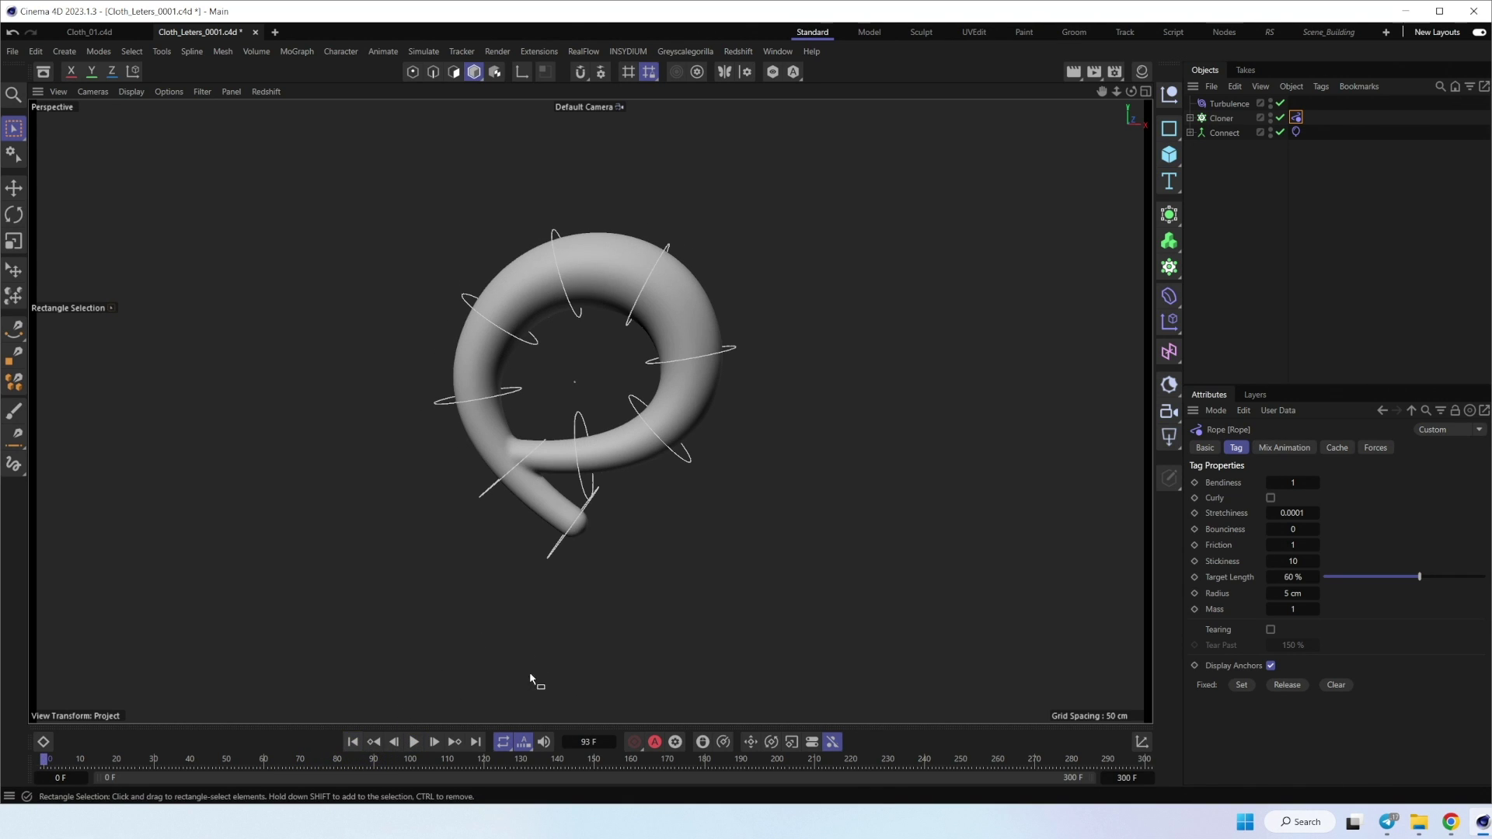
Step: Reshape the spline inside the Connect object by adjusting its points and tangents so the loop's tail extends downward like a P
left_click(1190, 132)
left_click(1255, 191)
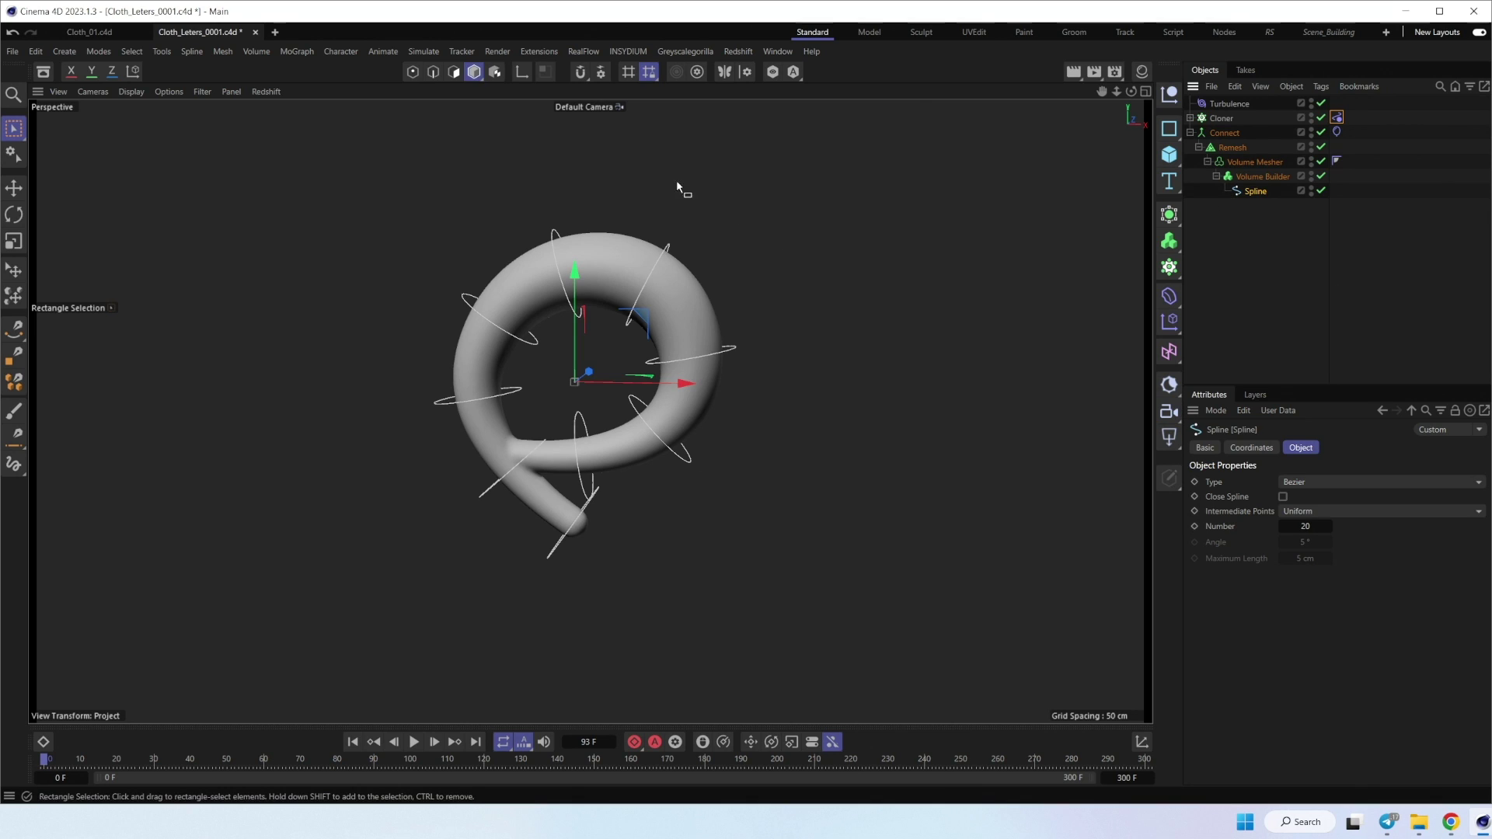
left_click(413, 72)
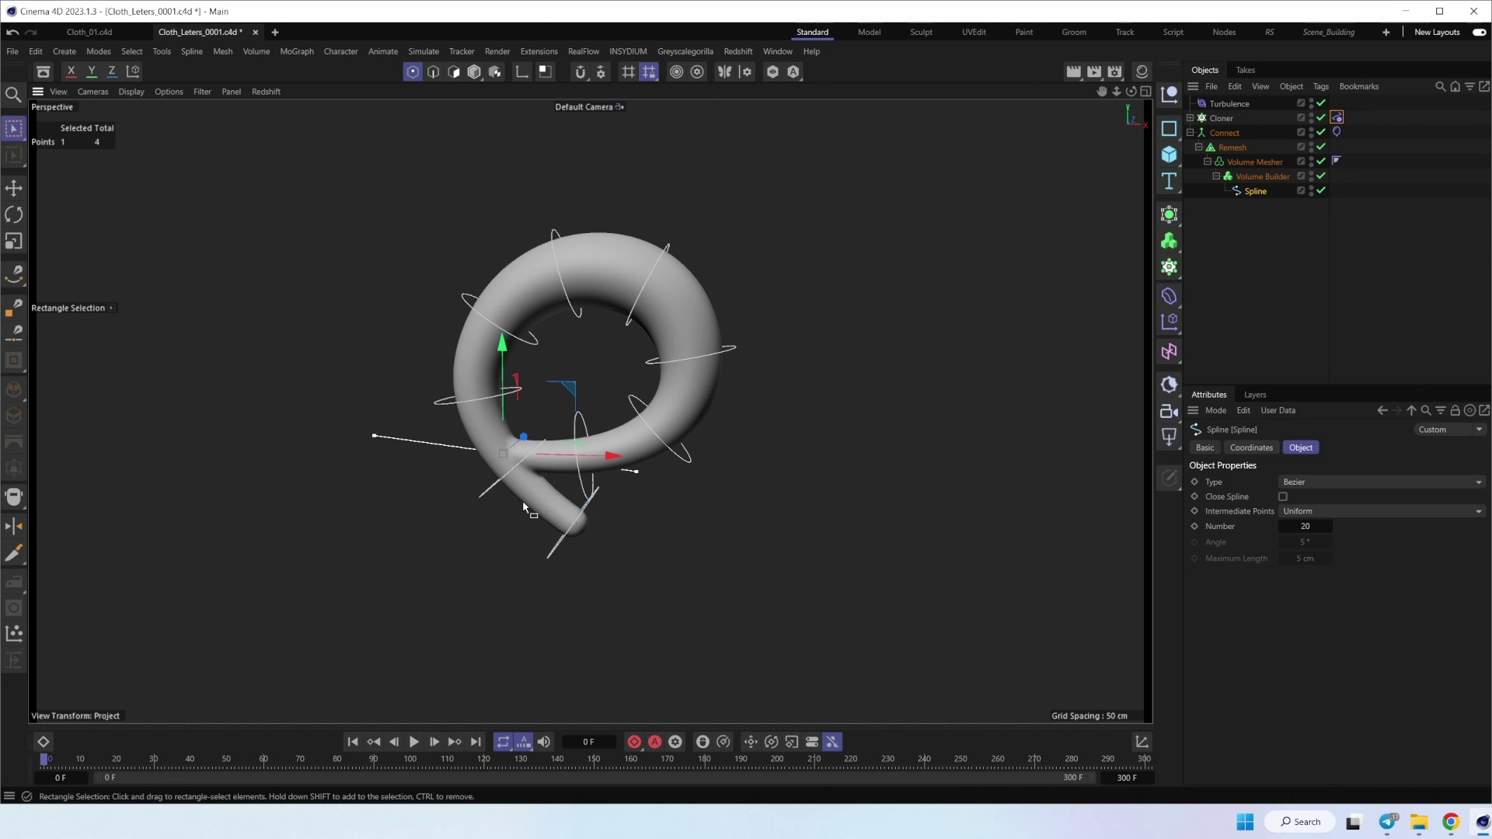
left_click_drag(636, 471, 645, 547)
left_click(1280, 325)
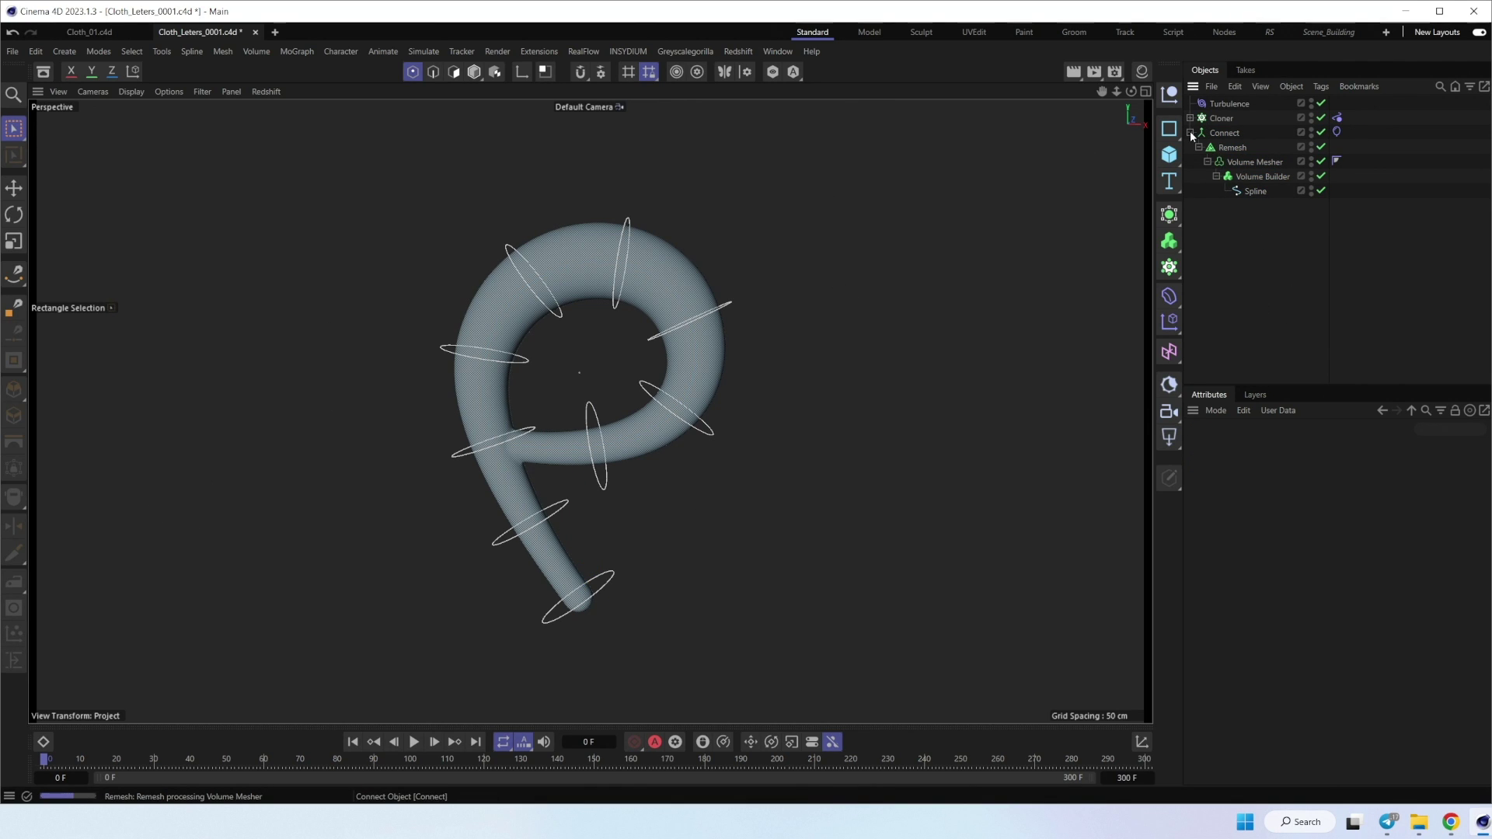
left_click(1224, 133)
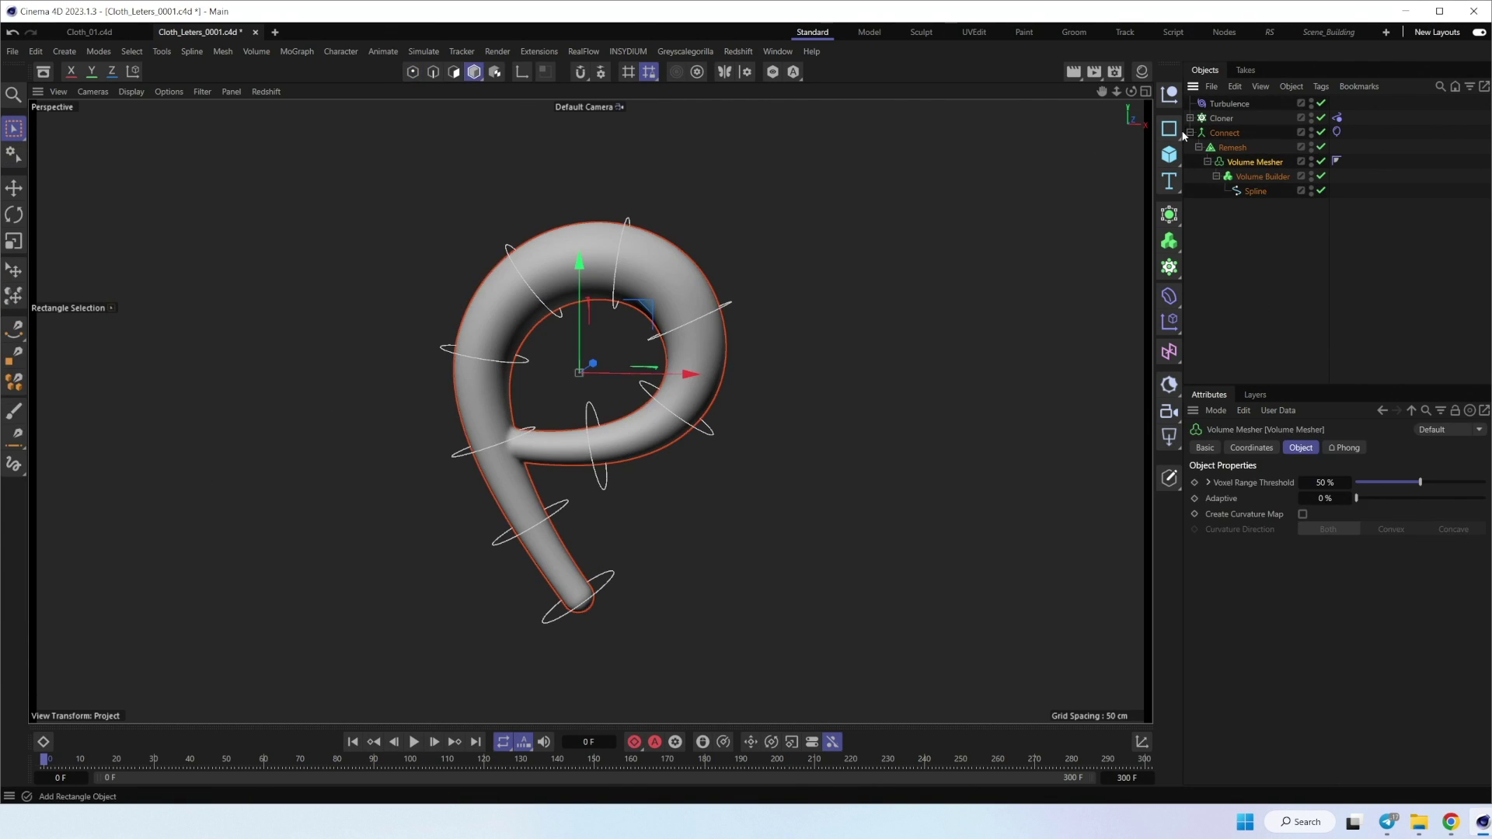
left_click(1190, 132)
left_click(1252, 257)
Step: Play the cloth simulation on the reshaped letter form, stop it and rewind to frame 0
left_click(415, 742)
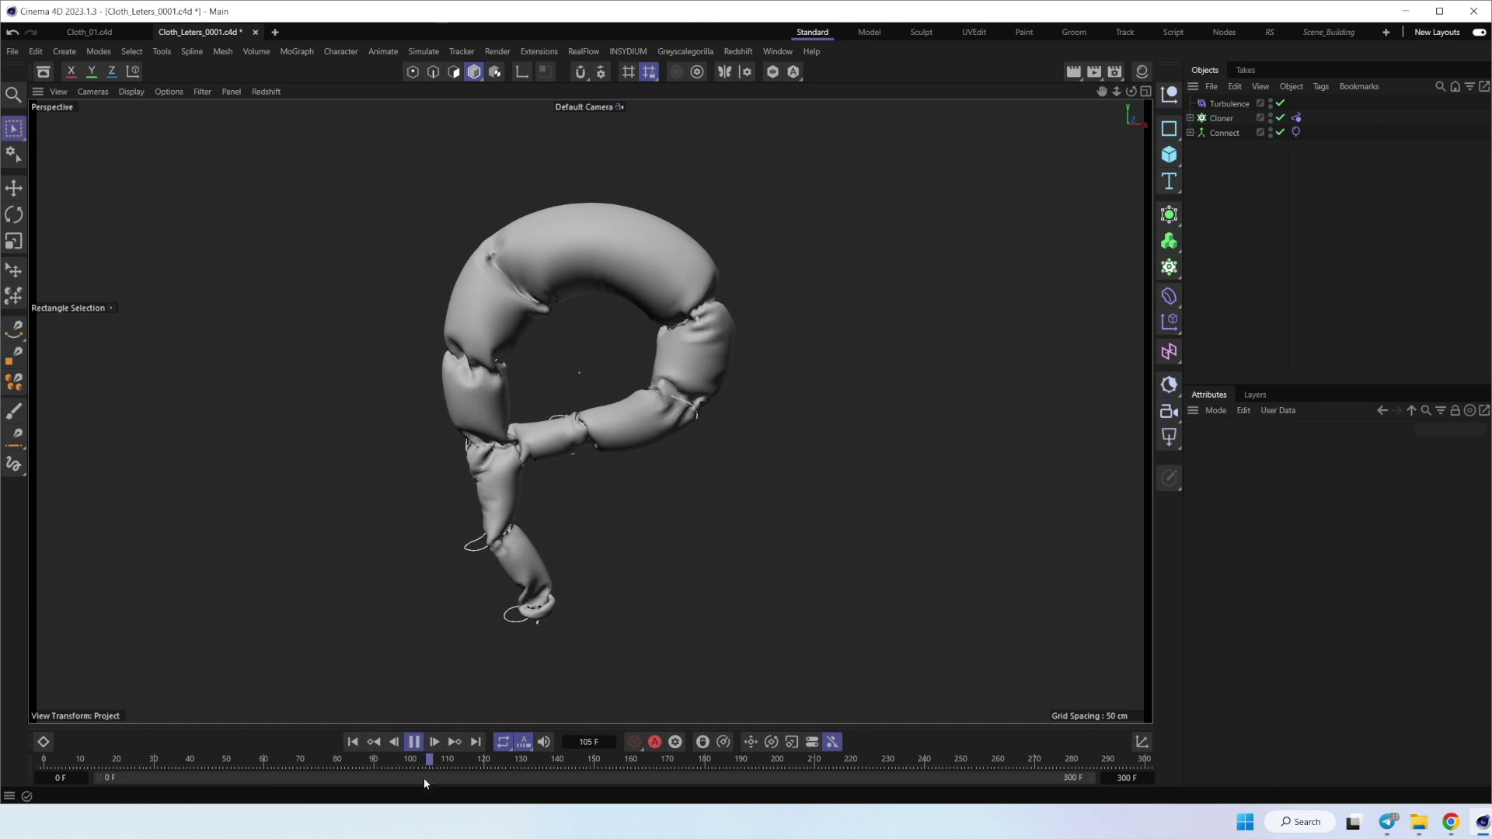
left_click(416, 744)
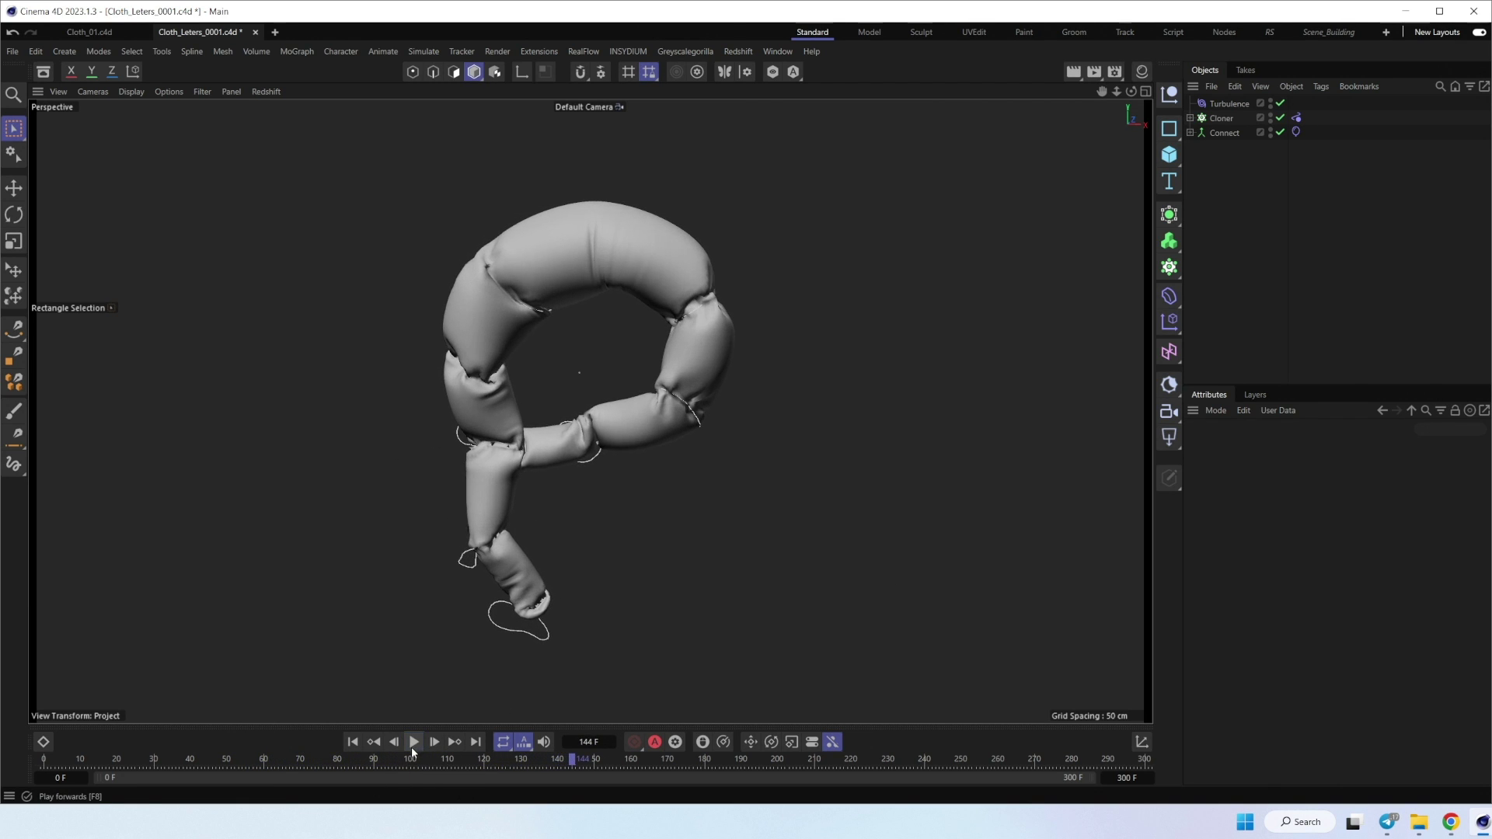
left_click(353, 745)
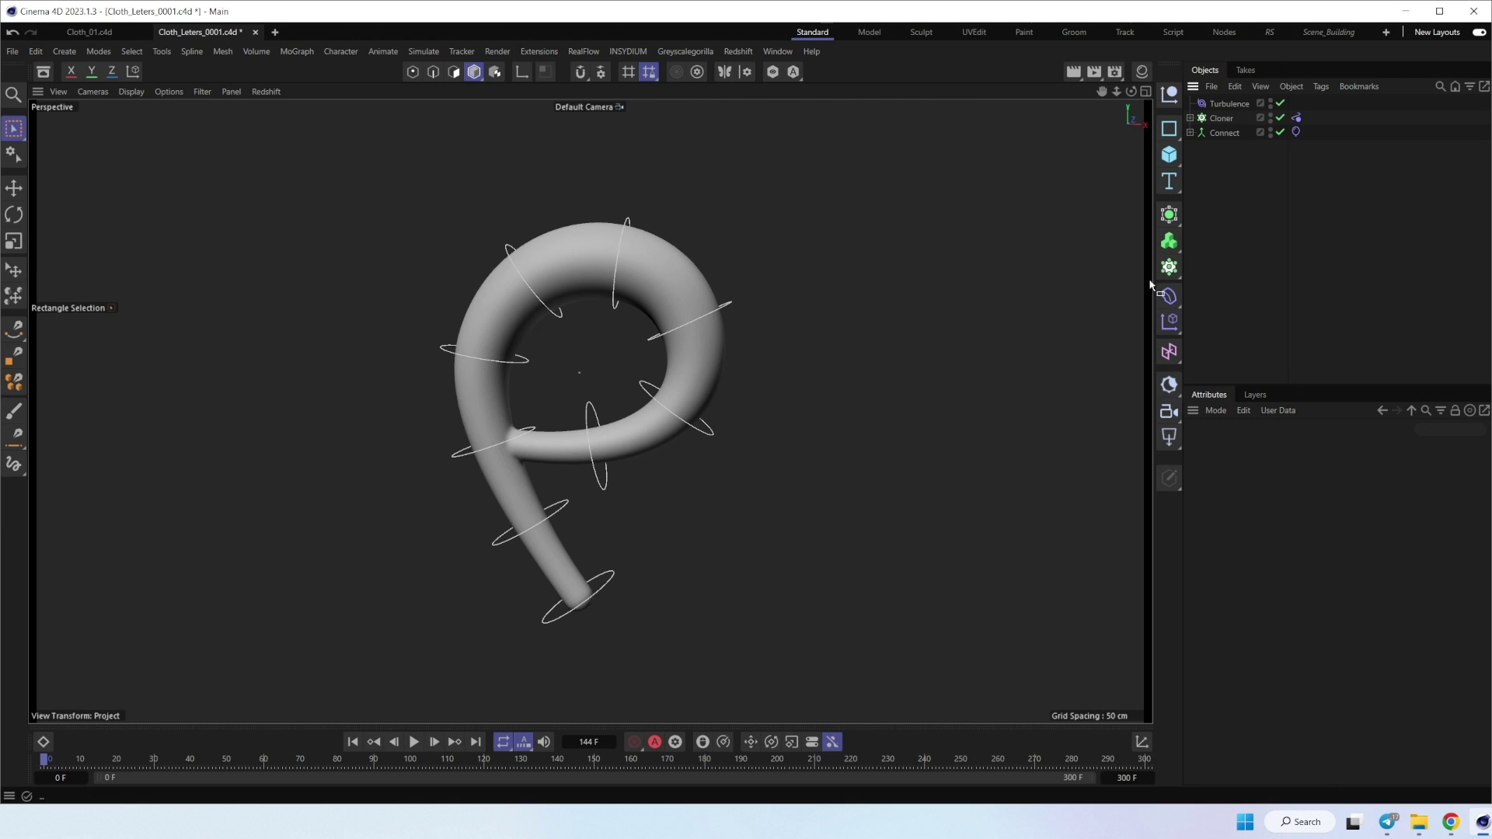
Step: Unlock the RS layer and show its objects in the object list, and start a Redshift RenderView docked beside the viewport
left_click(1253, 395)
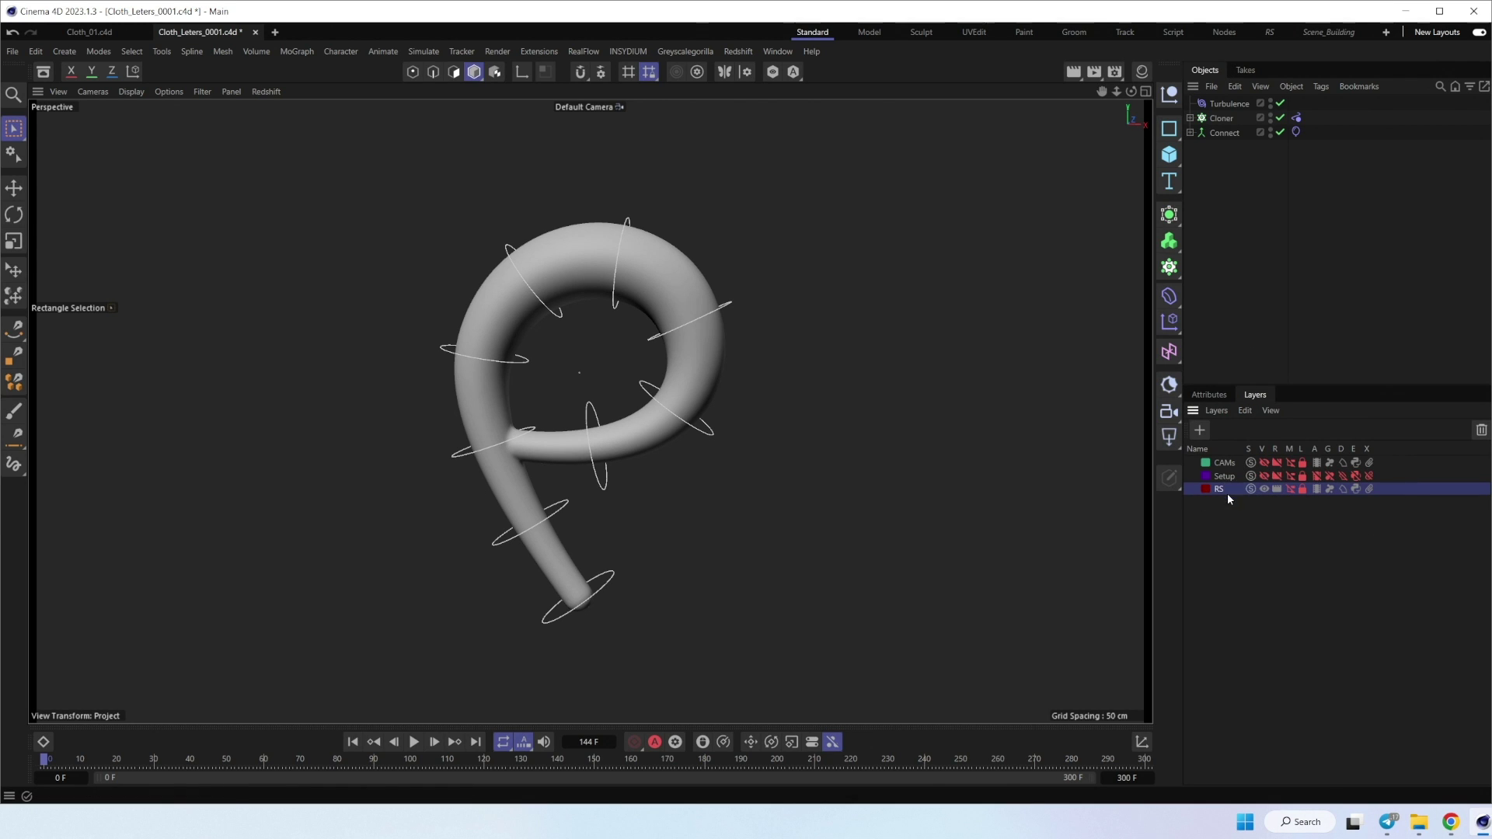
left_click_drag(1291, 489, 1303, 489)
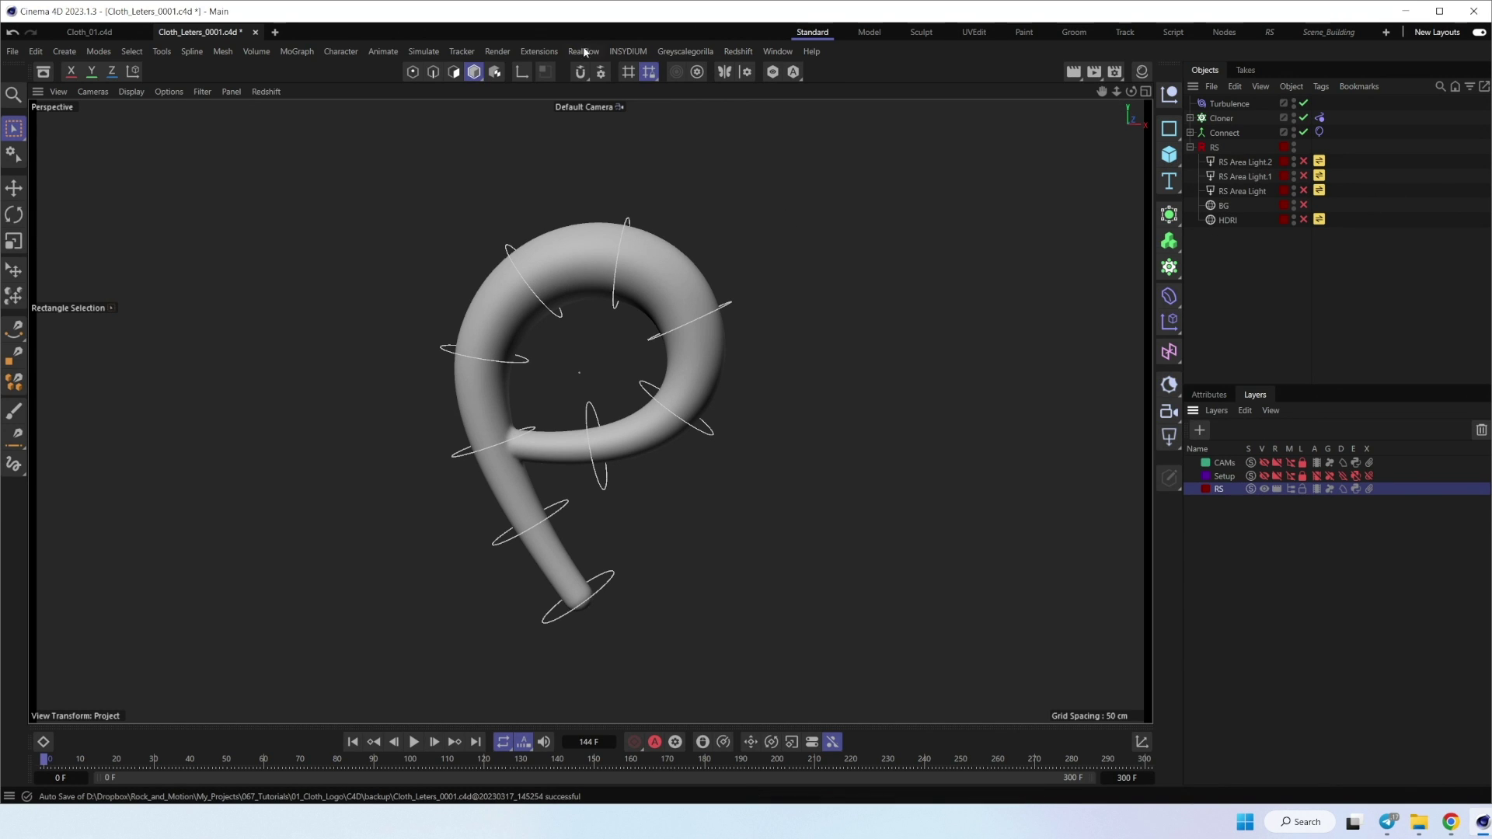
left_click(739, 52)
left_click(773, 169)
left_click_drag(888, 154, 293, 184)
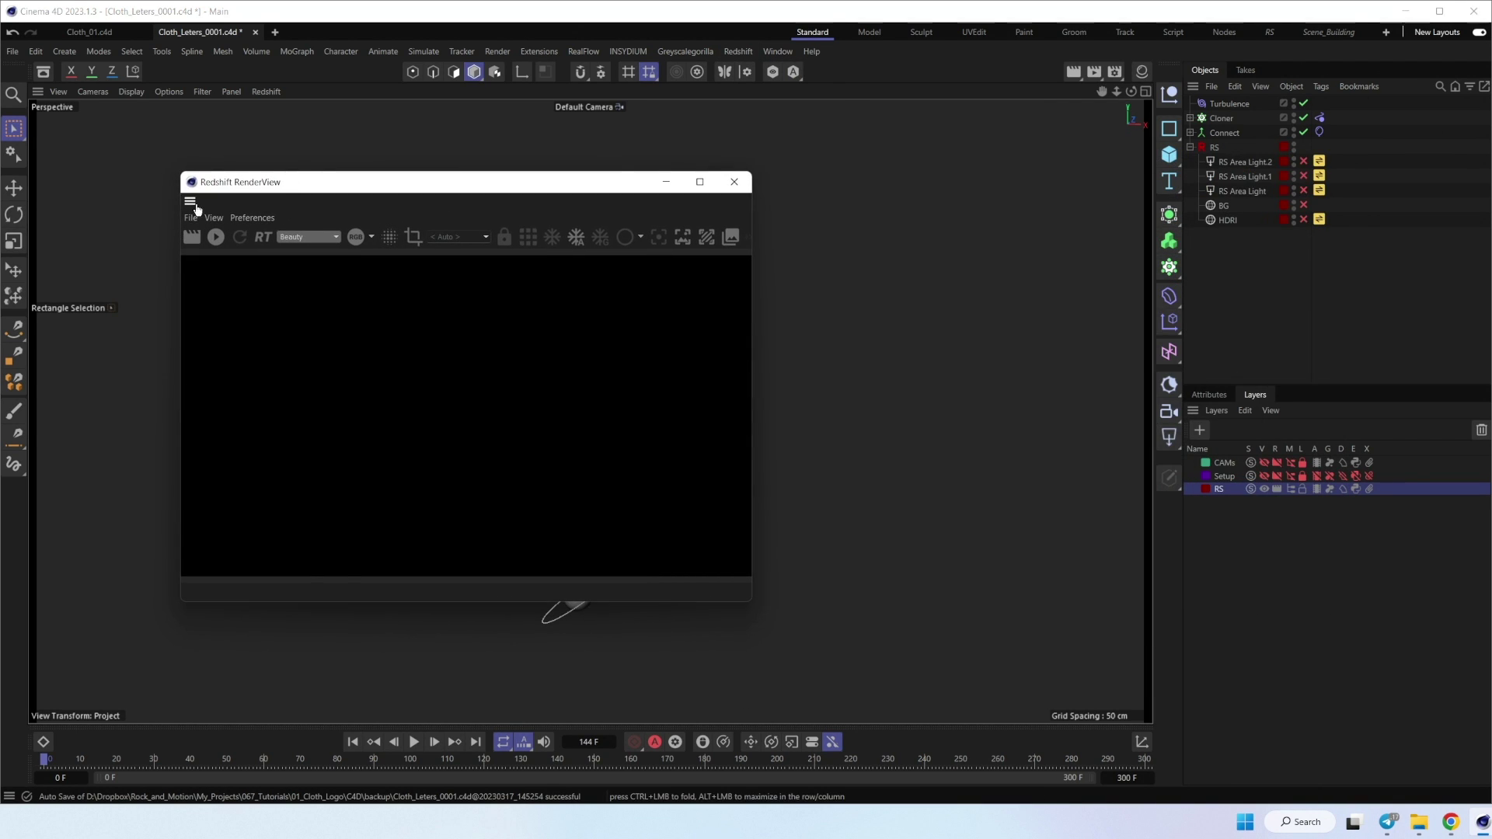
left_click(1080, 293)
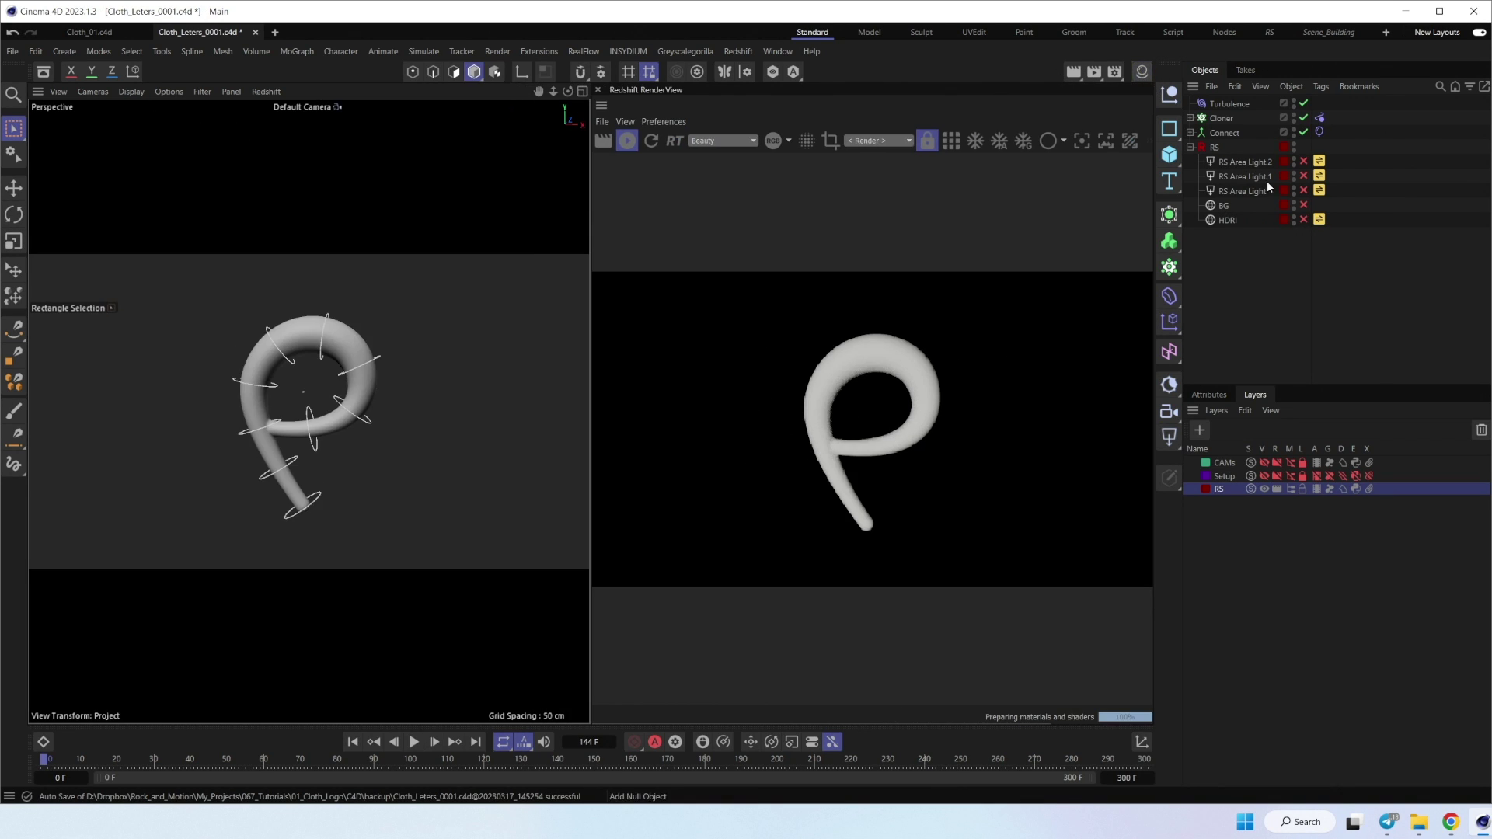
Step: Enable the HDRI dome light and review its texture image and light contribution settings
left_click(1305, 219)
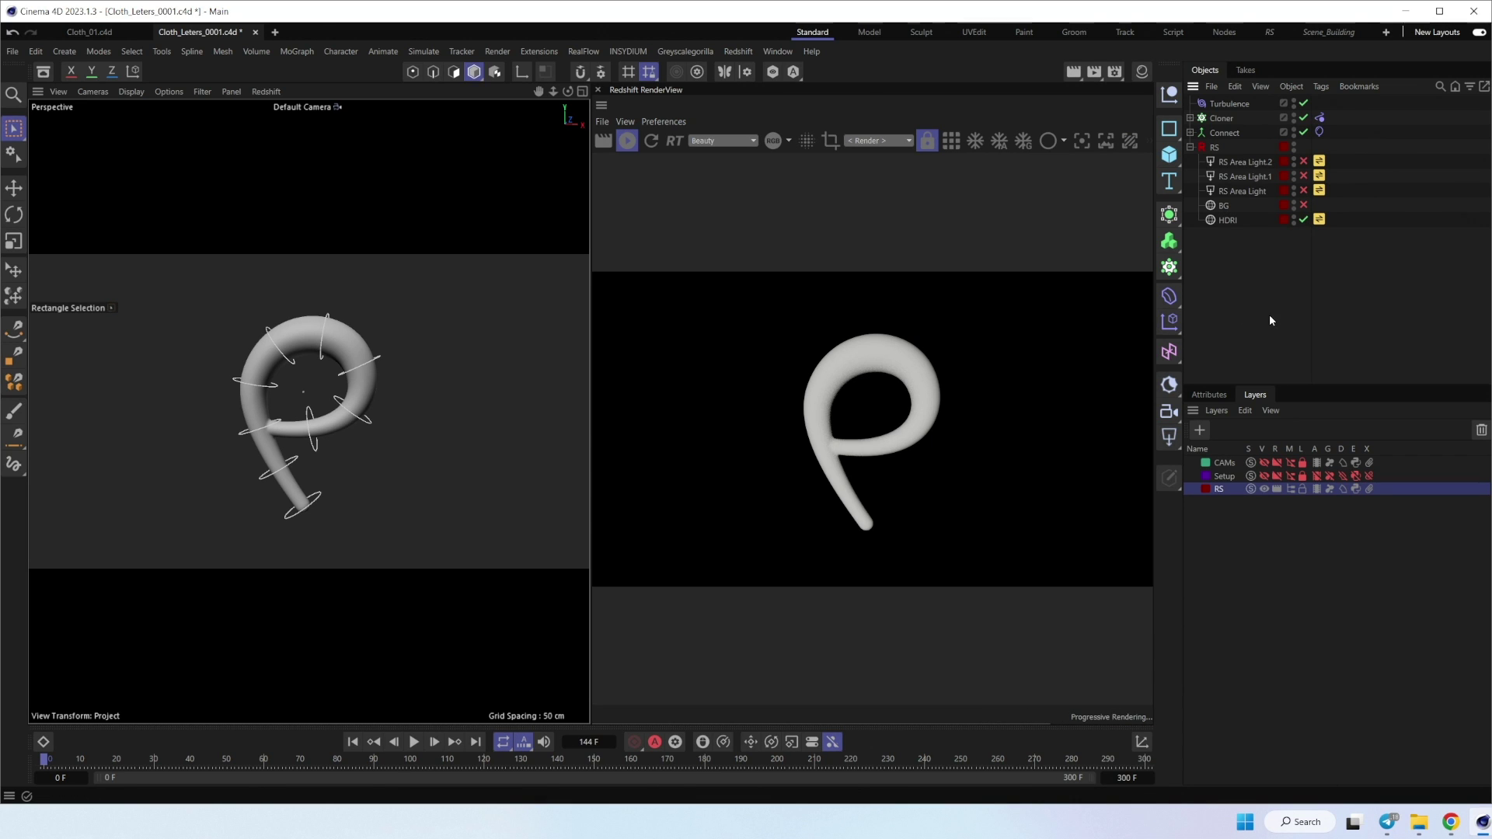
left_click(1228, 221)
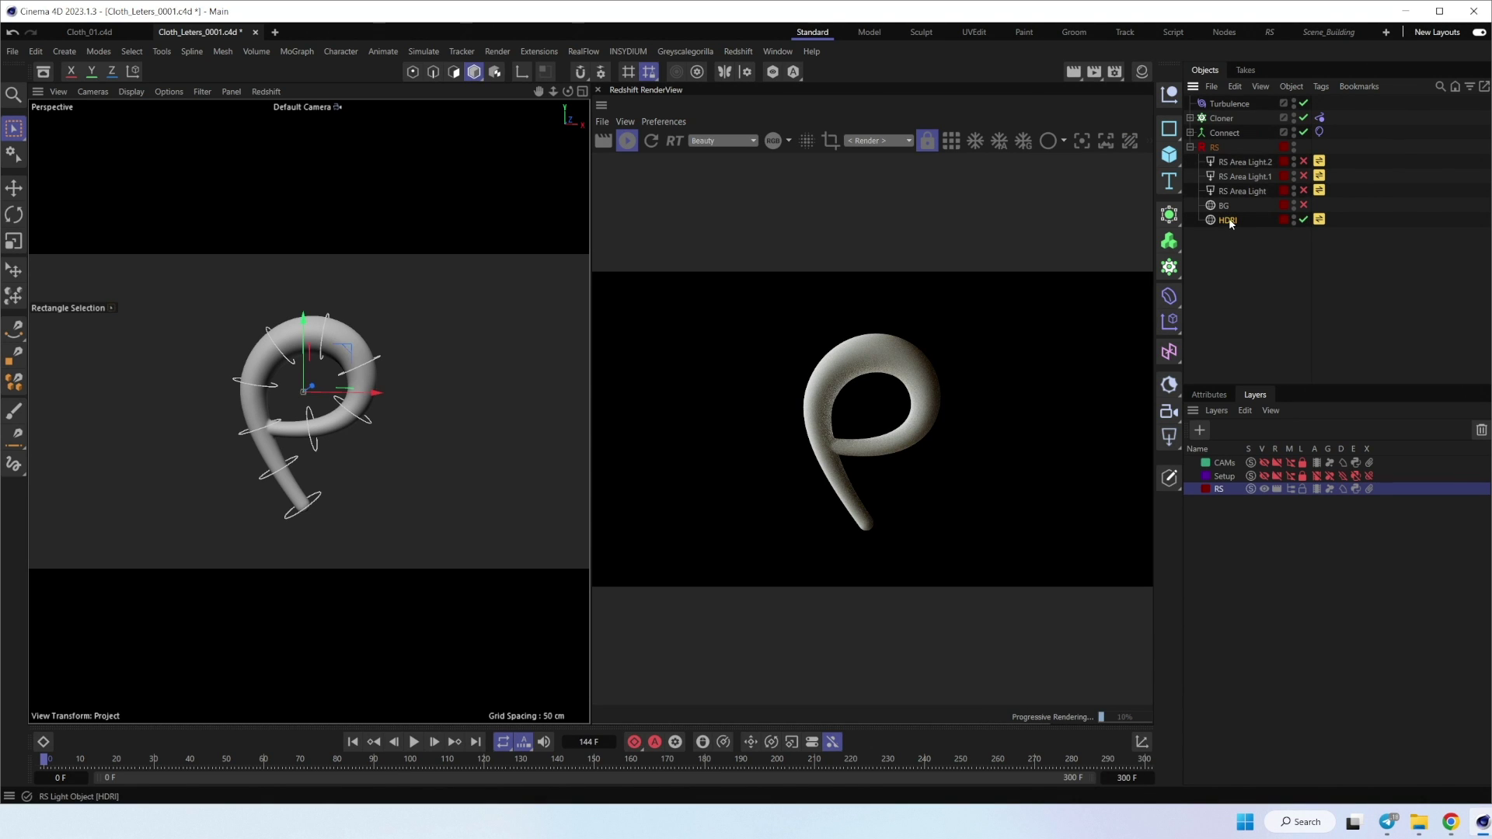
left_click(1210, 395)
left_click_drag(1297, 604, 1450, 605)
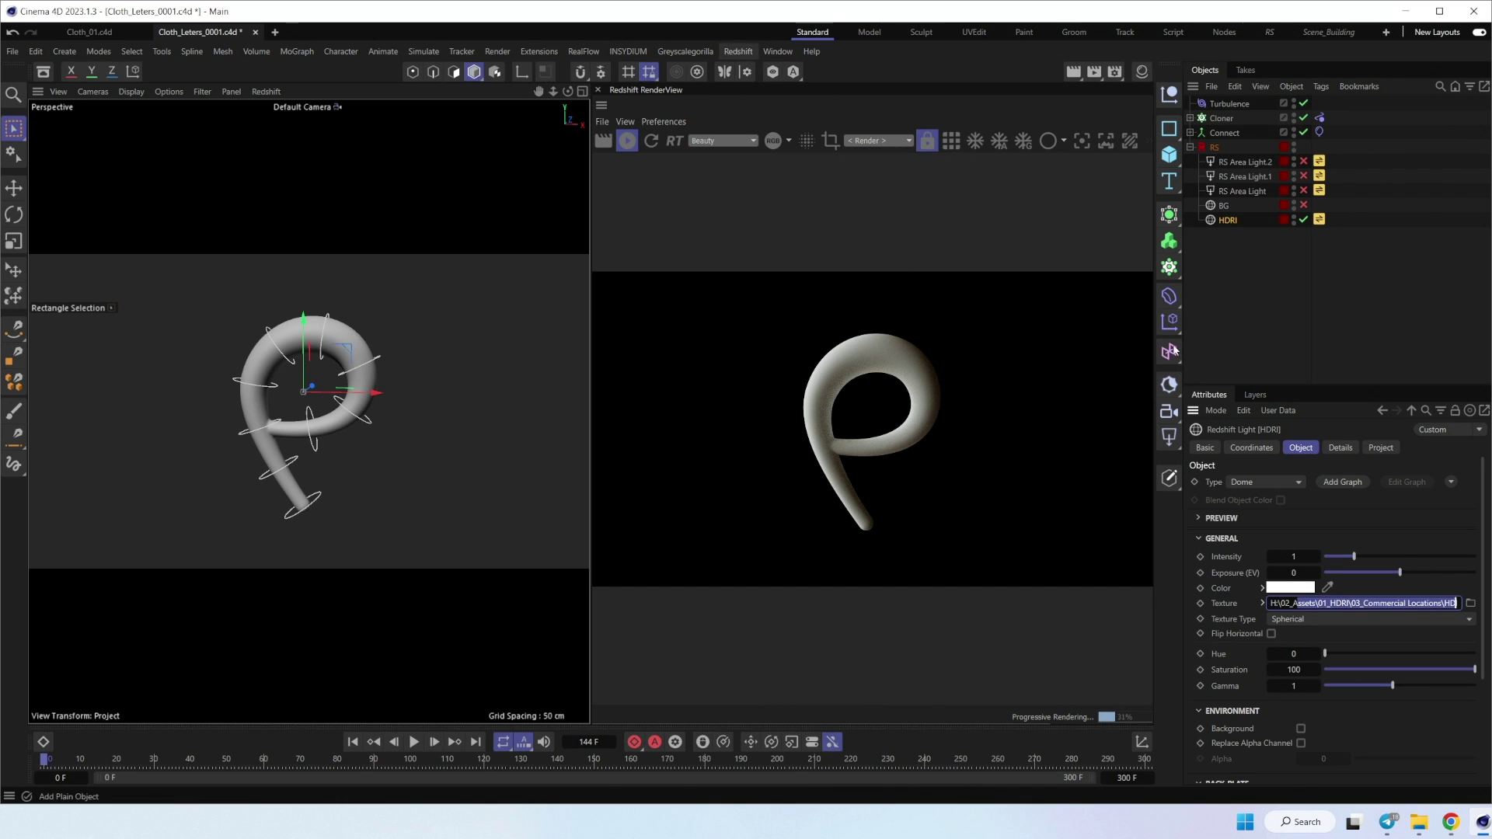
left_click_drag(1370, 605, 1459, 604)
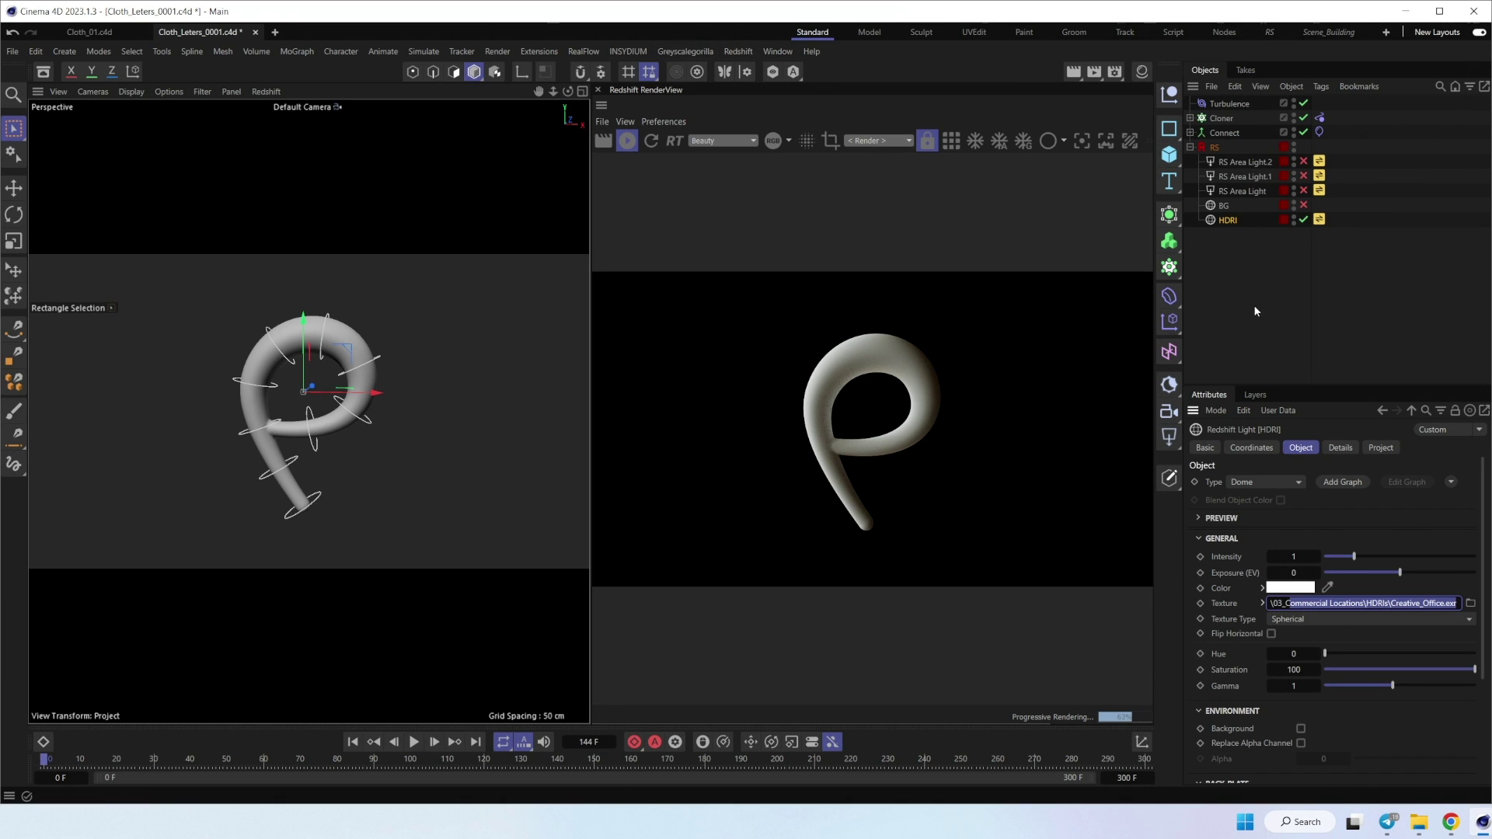
left_click(1263, 604)
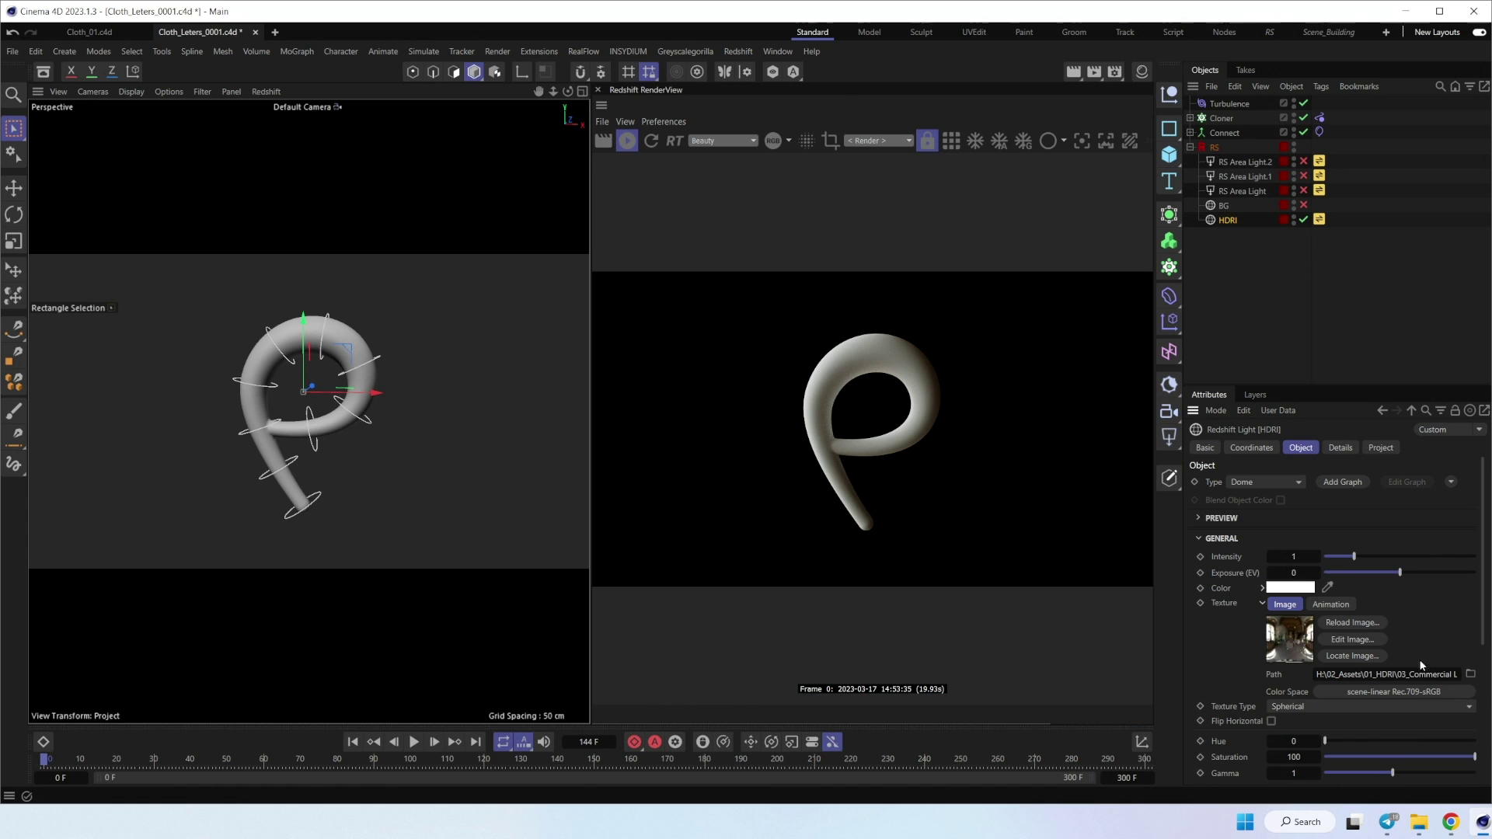
scroll(1483, 568, "down", 3)
scroll(1477, 544, "up", 3)
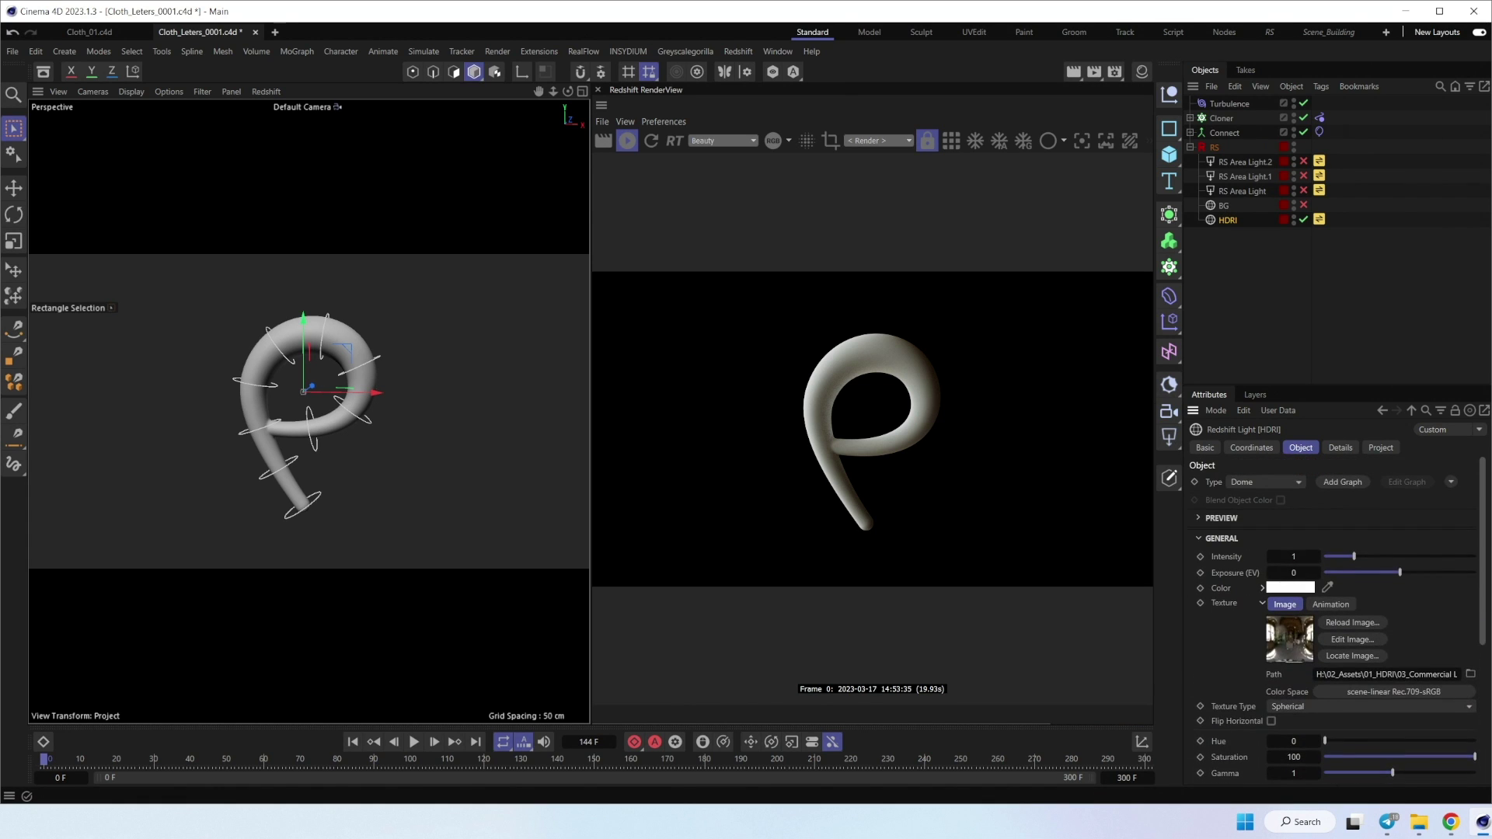
left_click(1340, 447)
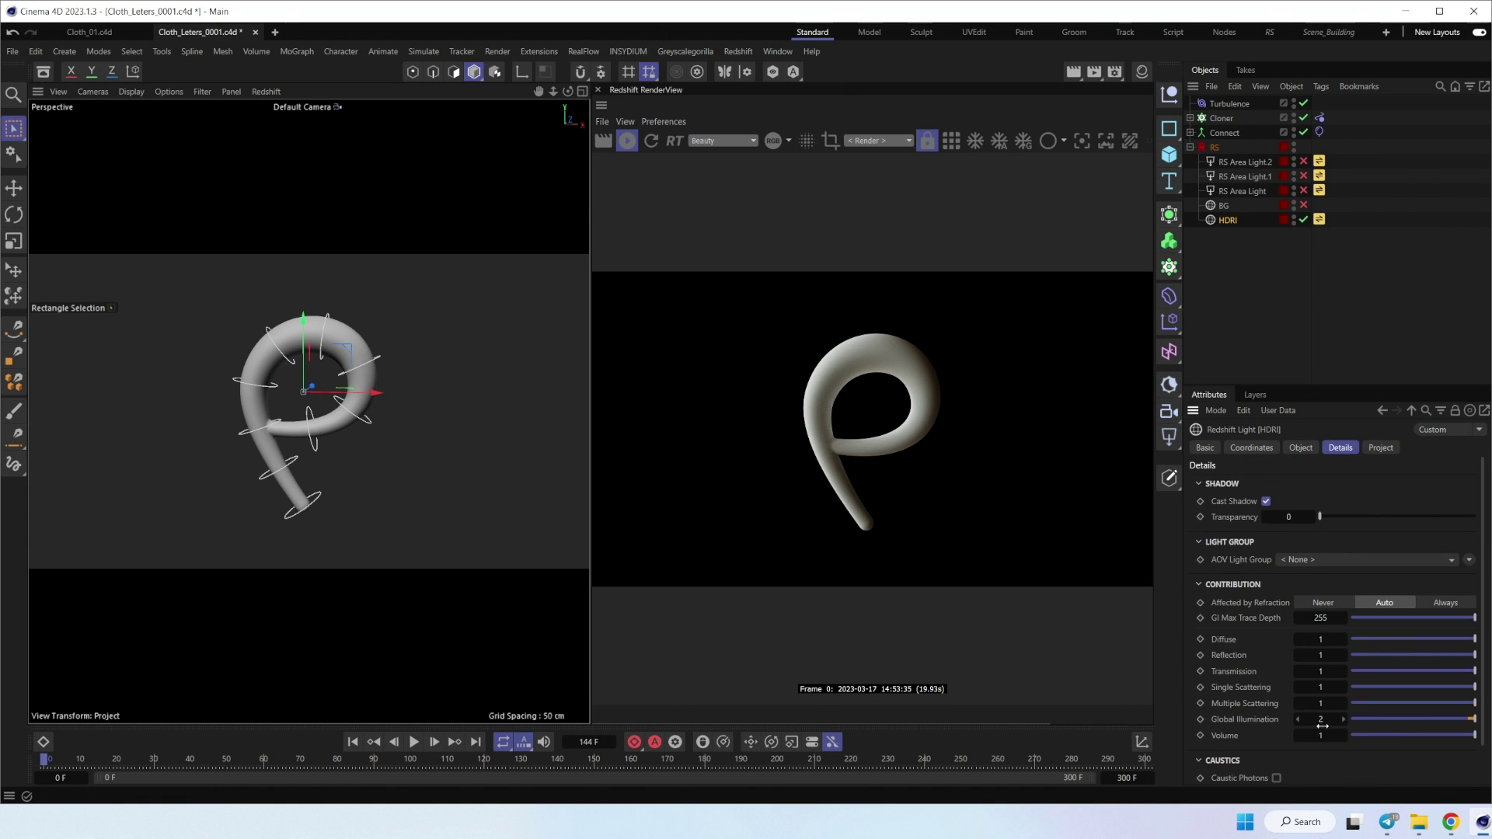
Step: Enable the BG dome light and review its contribution and general object settings
left_click(1305, 205)
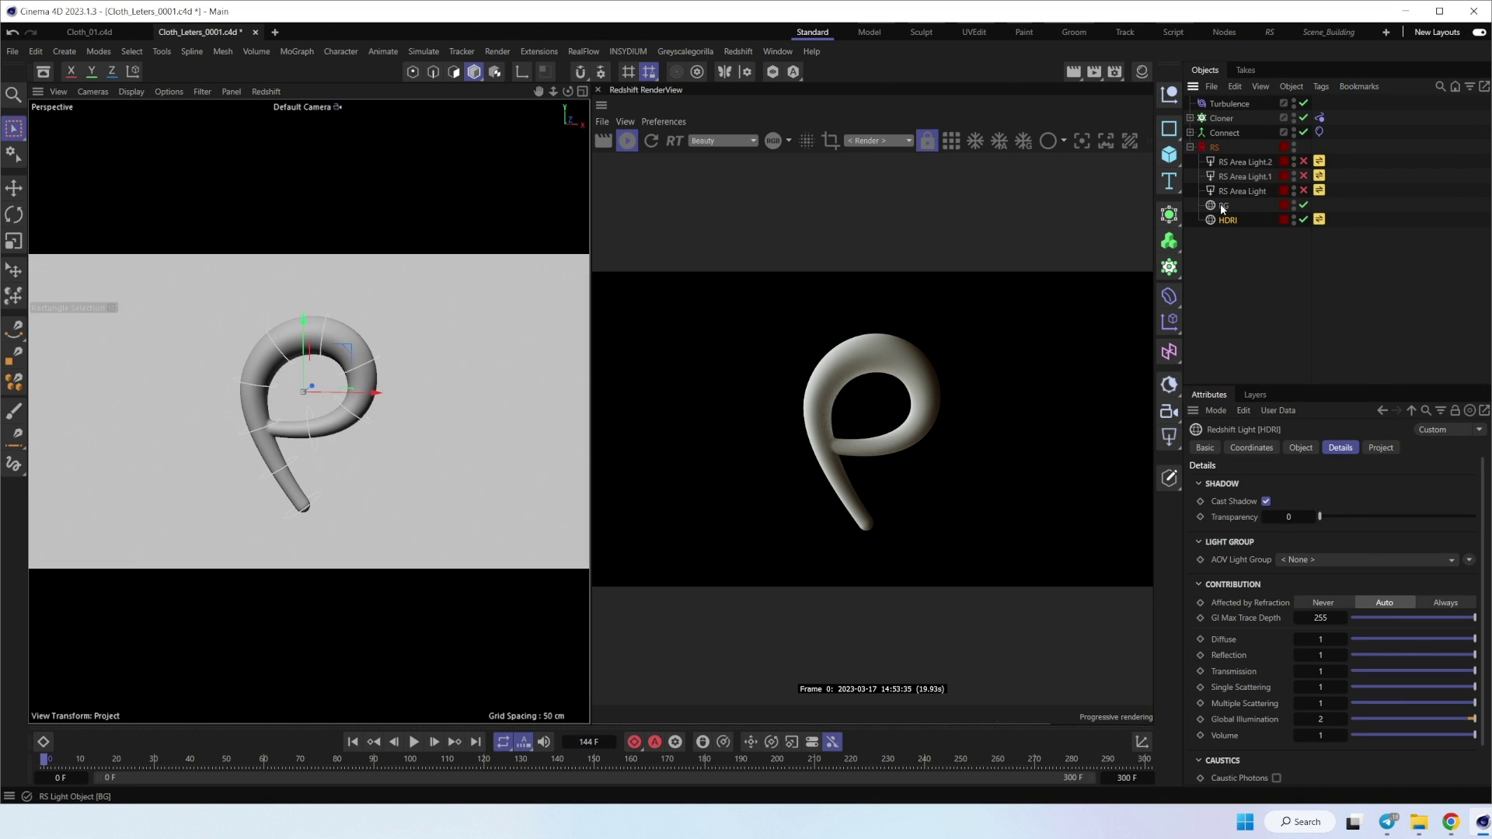
left_click(1225, 206)
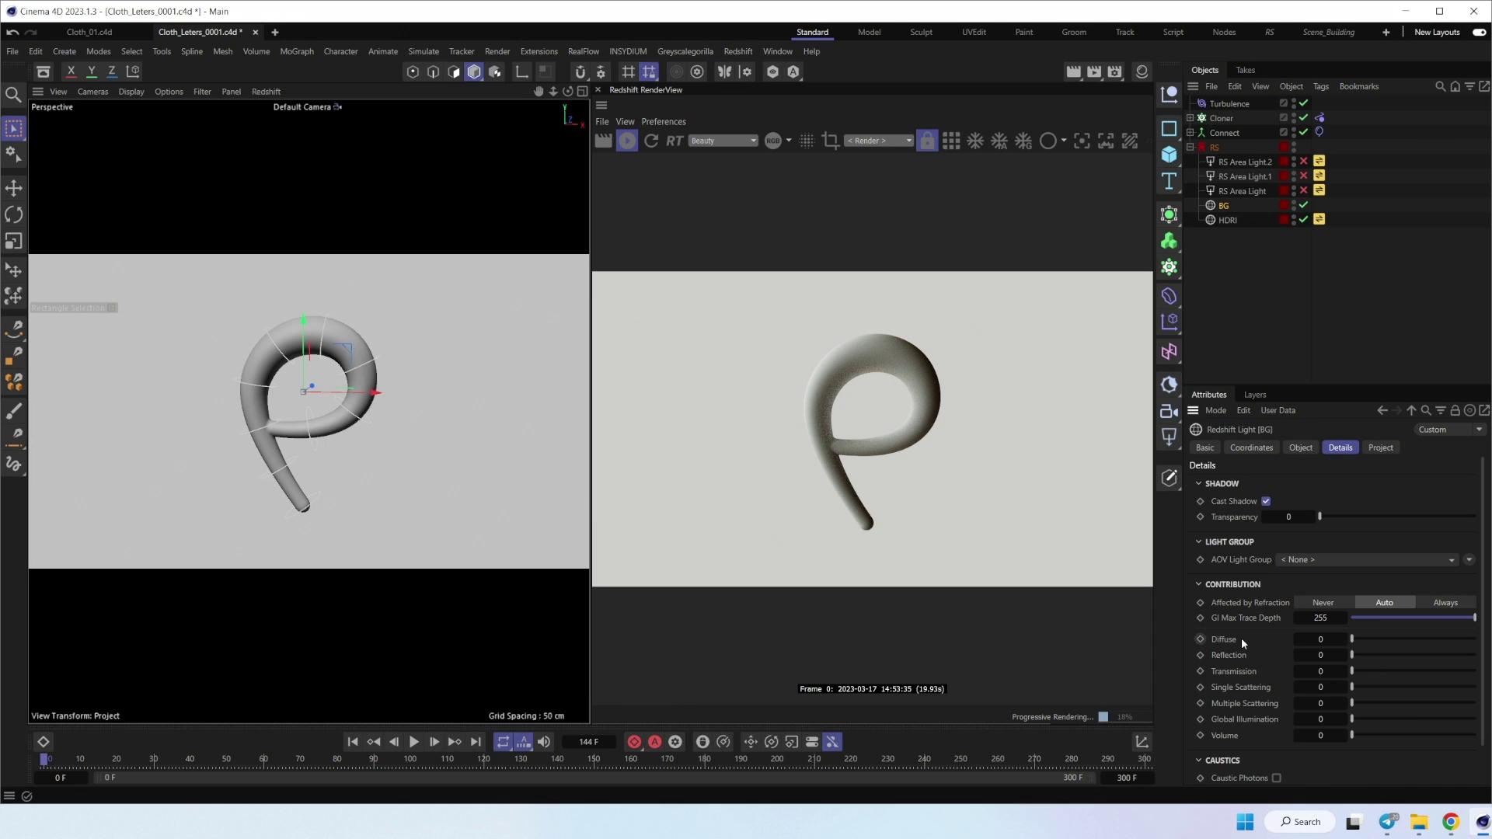
left_click(1312, 449)
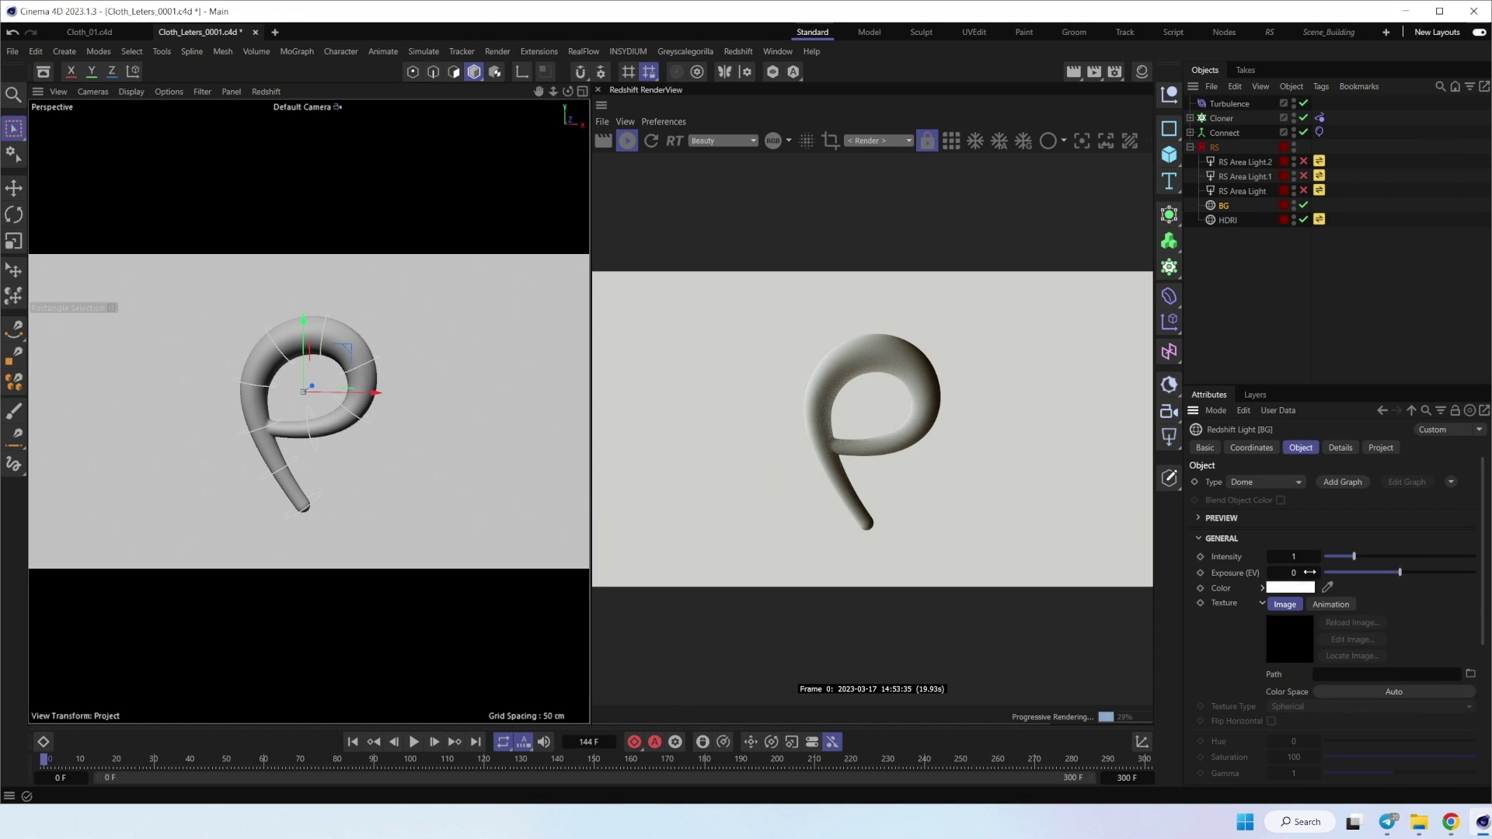
left_click(1270, 306)
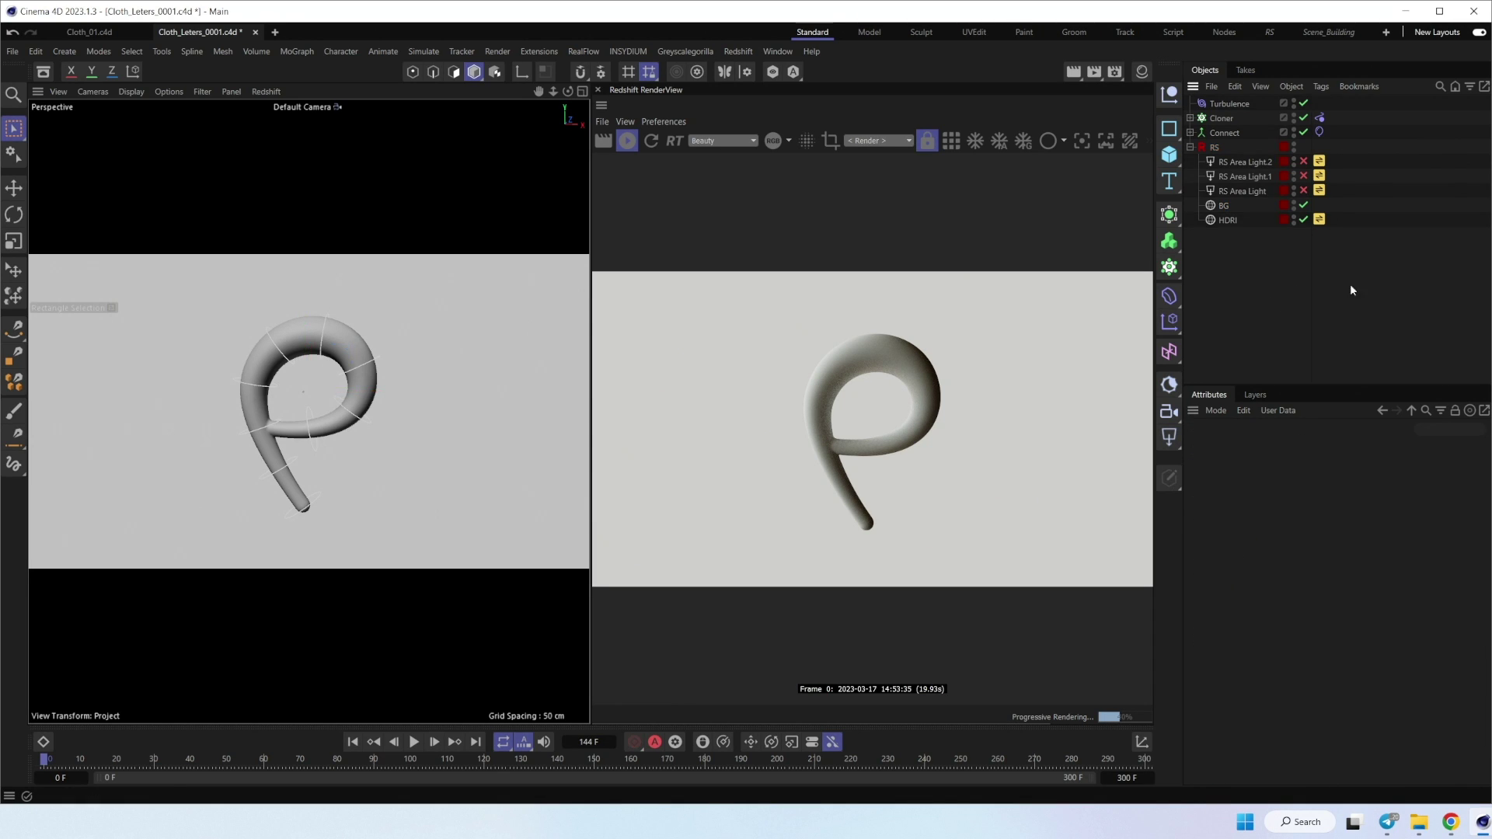
Step: Enable the RS Area Light and check its placement in the four-view layout before returning to the perspective view
left_click(1303, 194)
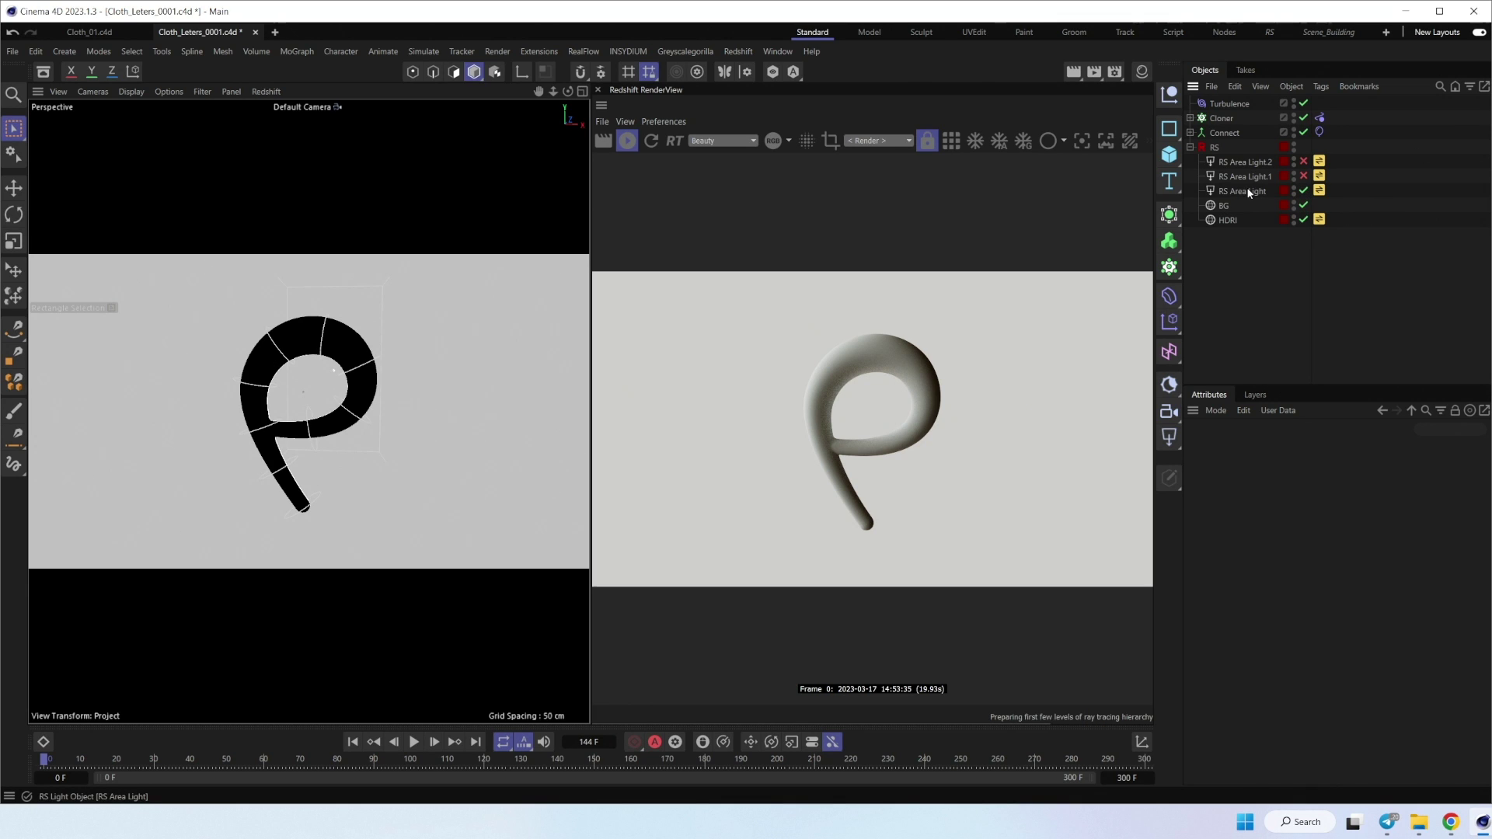
middle_click(363, 302)
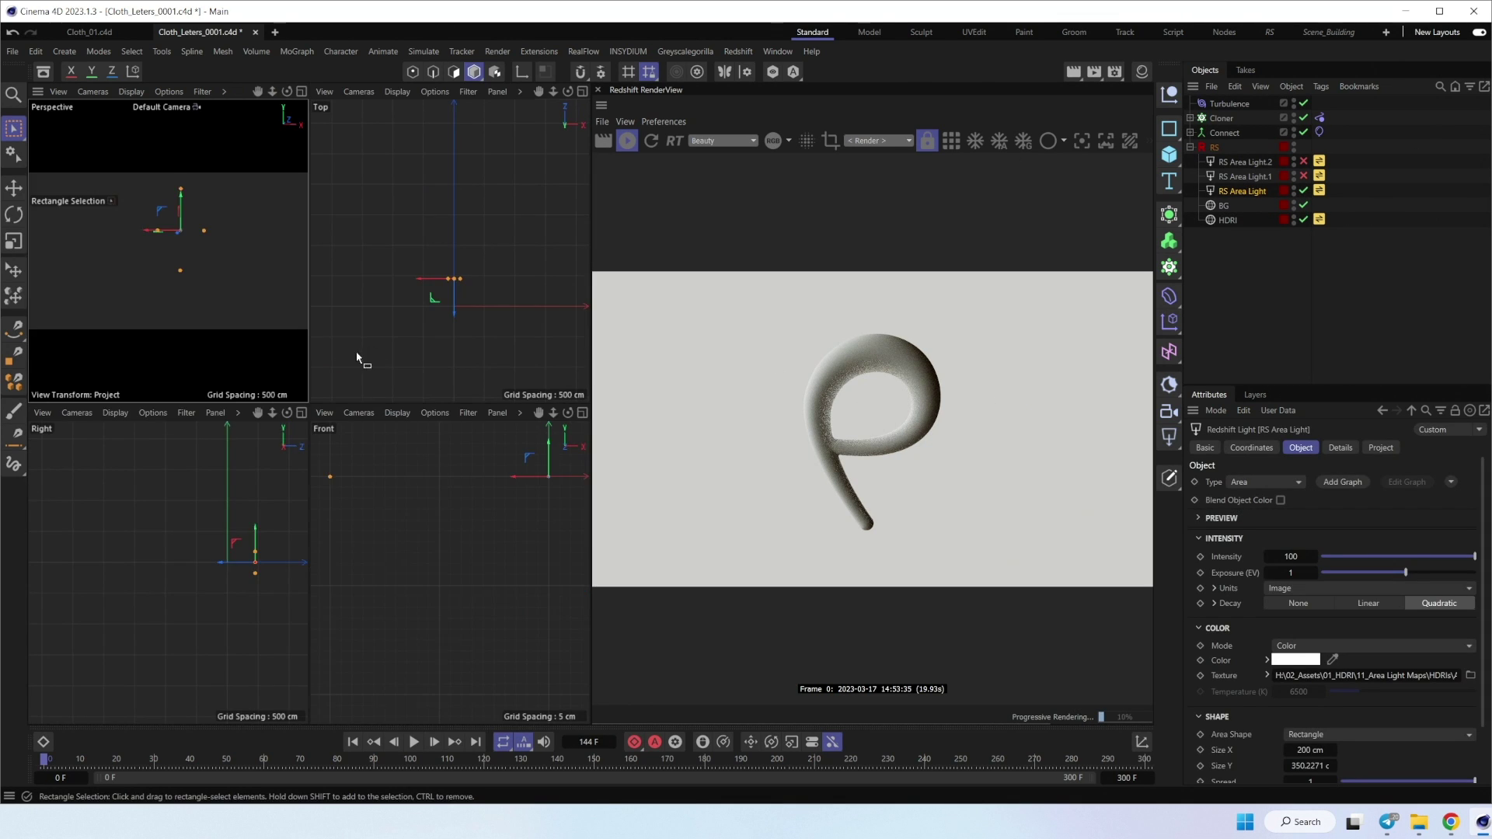
middle_click(184, 266)
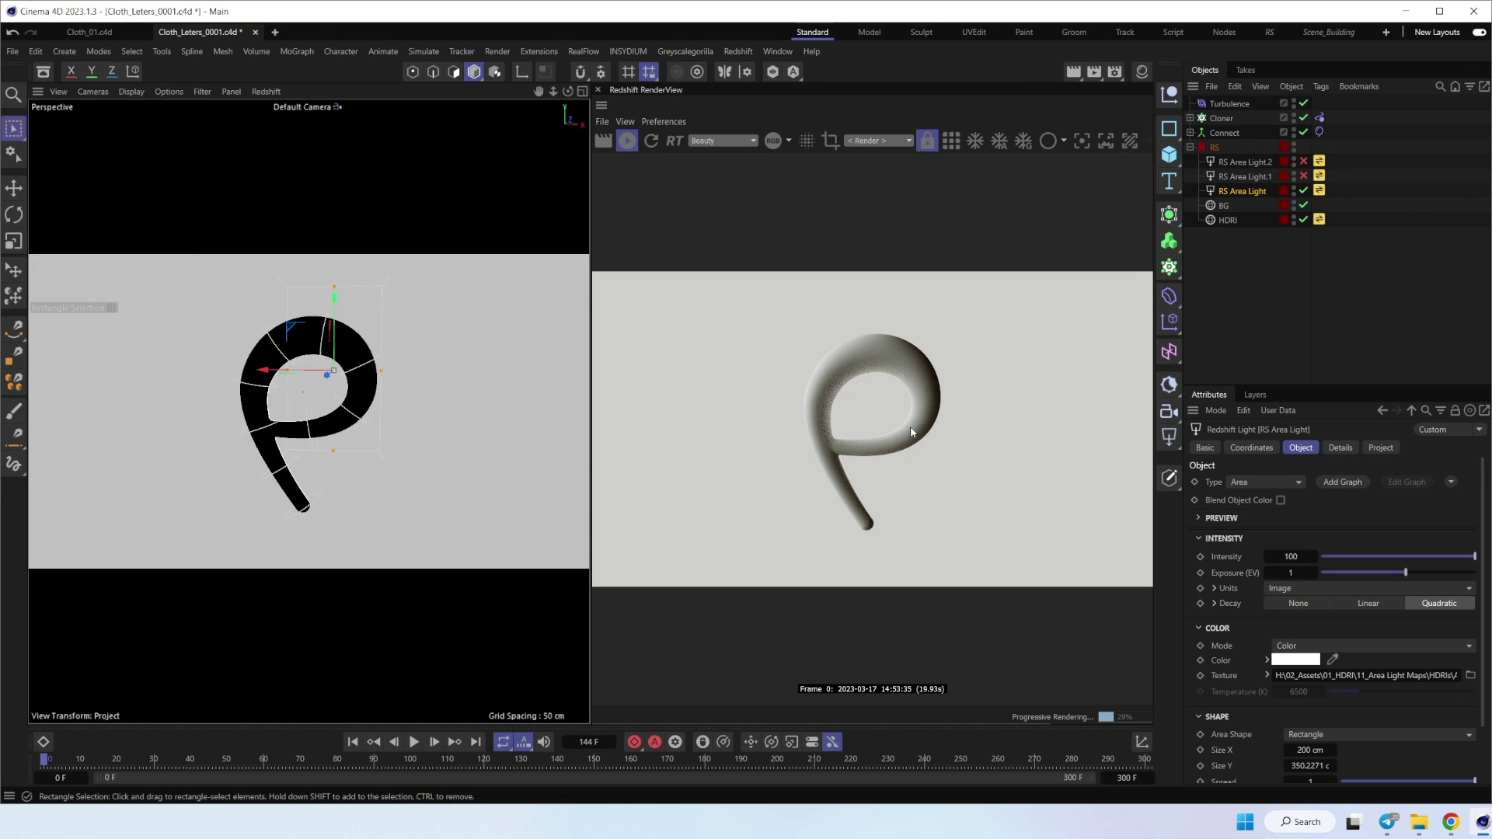
Step: Enable RS Area Light.1 and RS Area Light.2, reviewing the object settings of both lights
left_click(1304, 176)
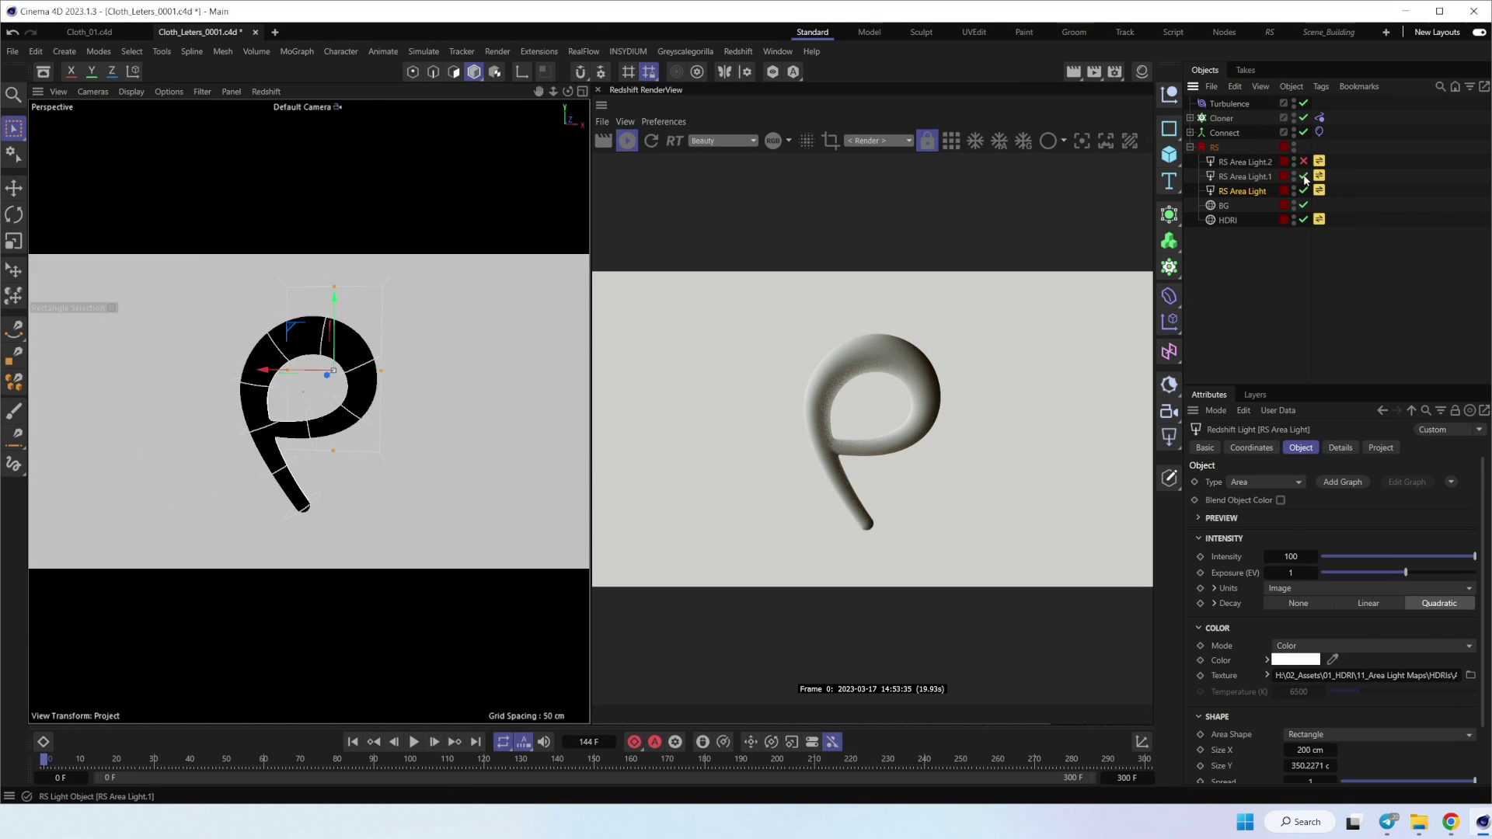
left_click(1242, 181)
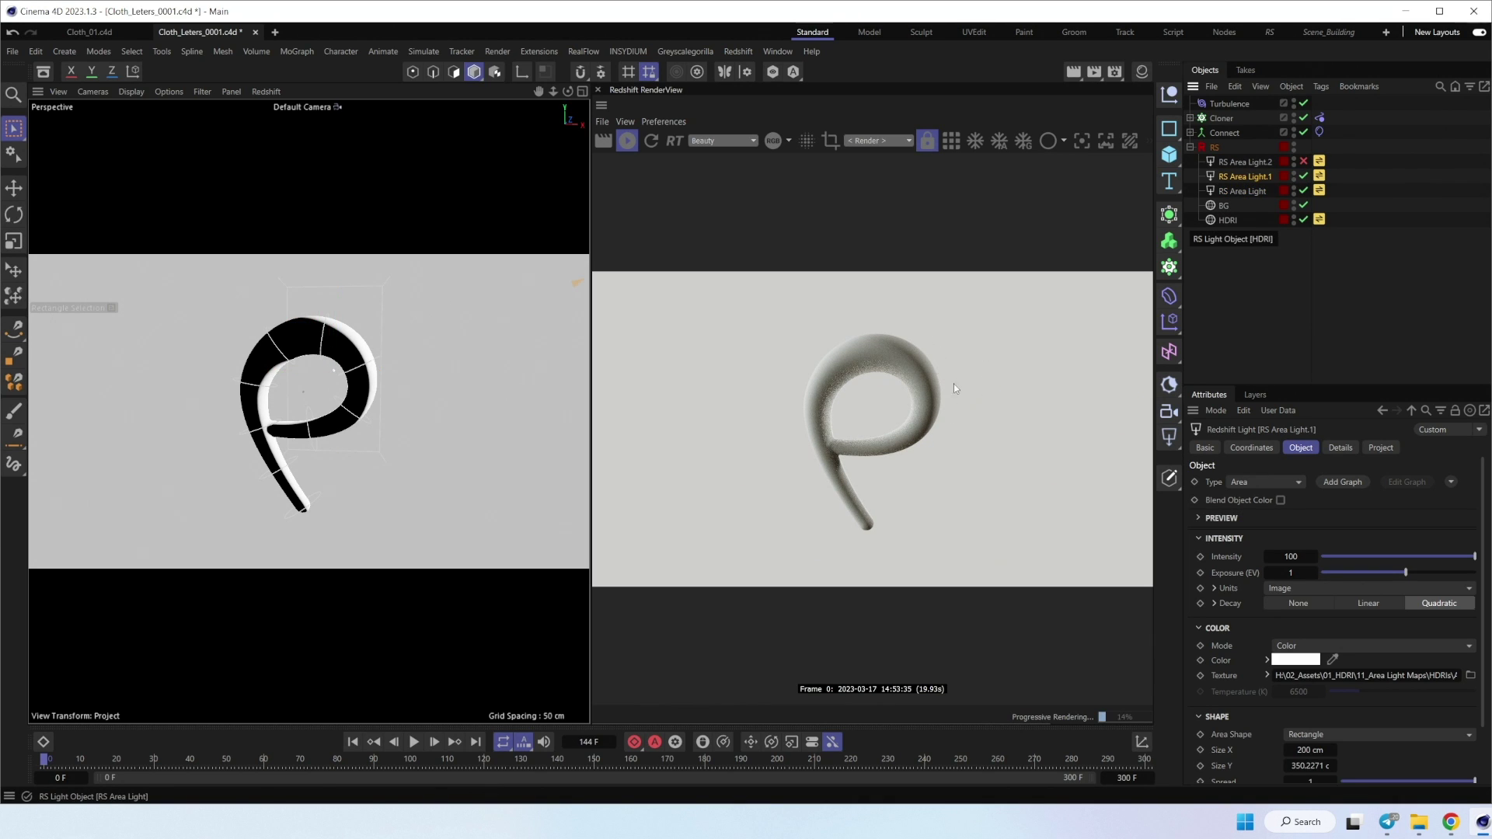
left_click(1249, 163)
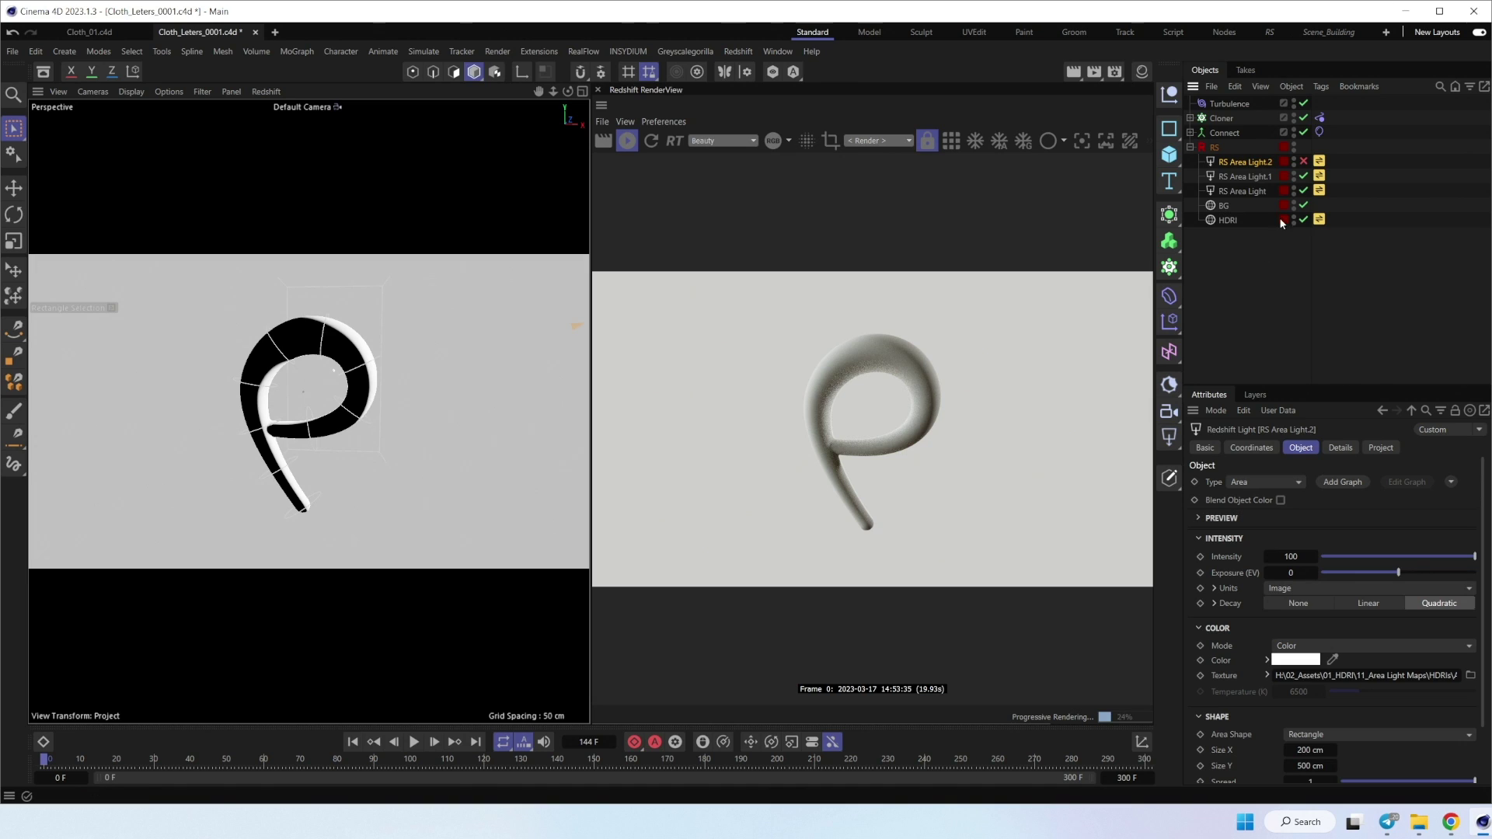
left_click(1305, 161)
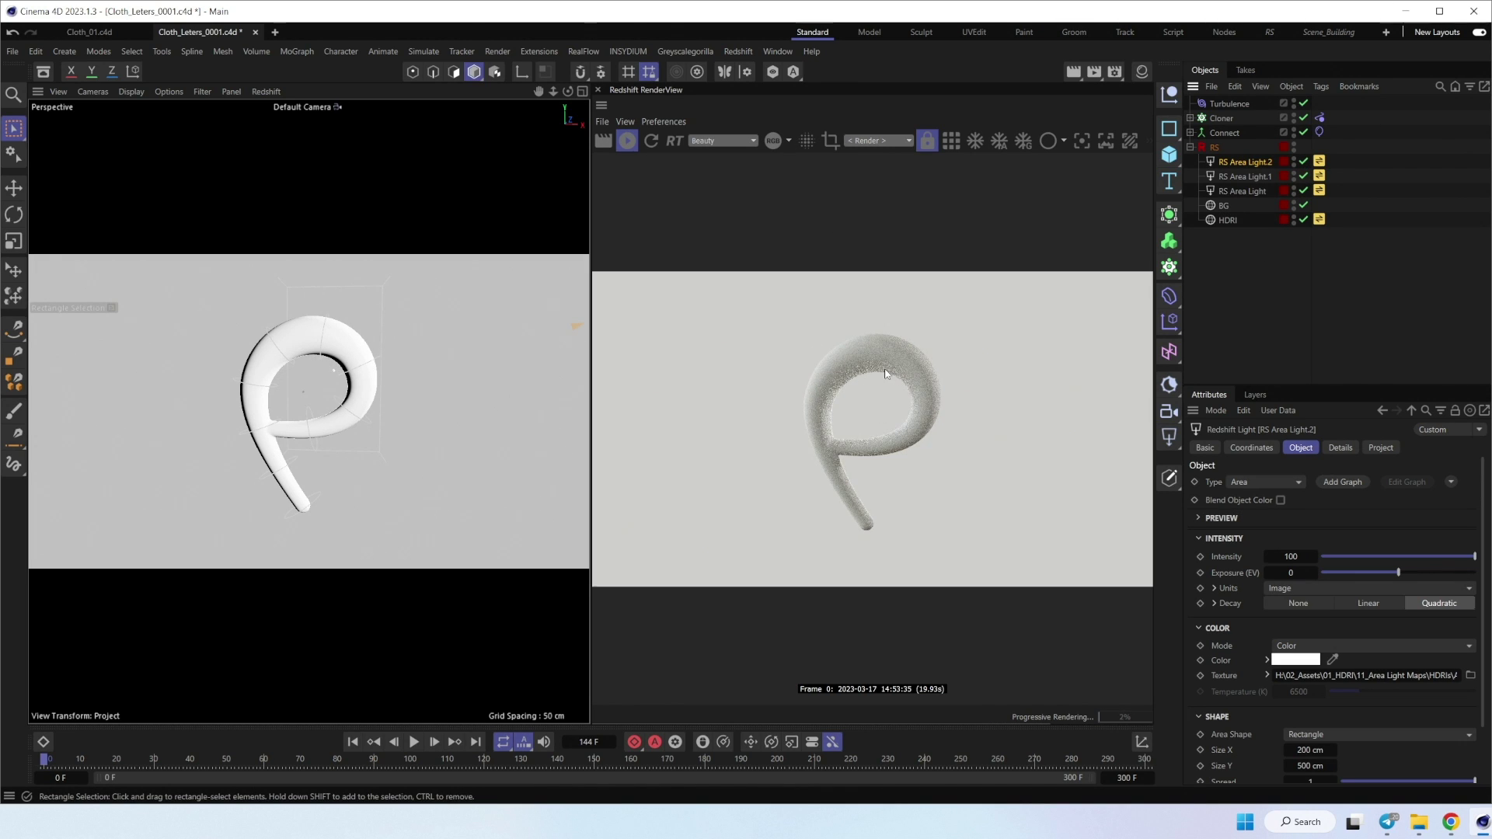
left_click(1281, 275)
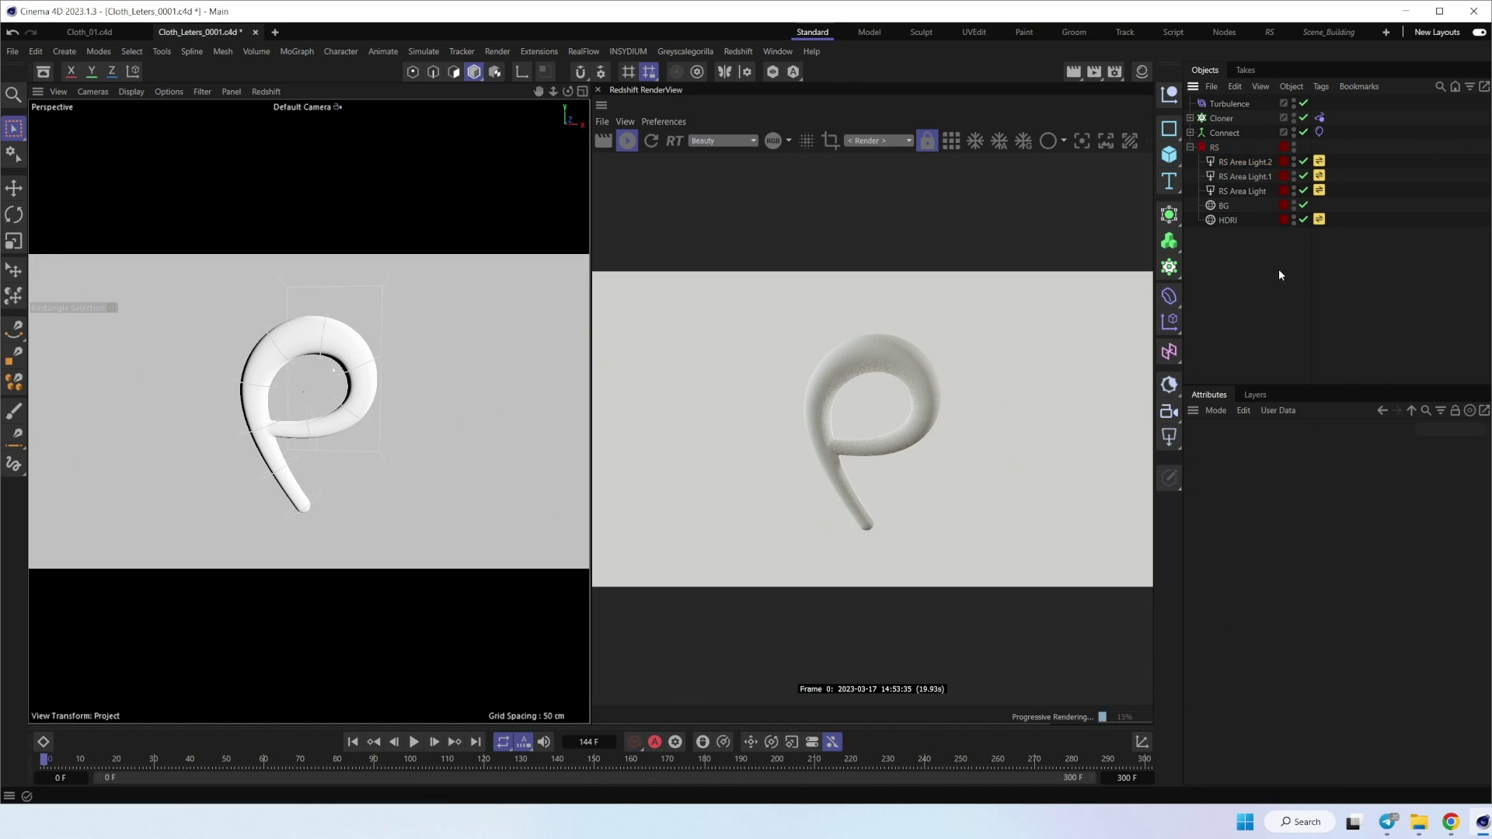
Step: Collapse the RS group, show the materials and apply the dark Mat material to the Connect object
left_click(1191, 147)
left_click(1190, 133)
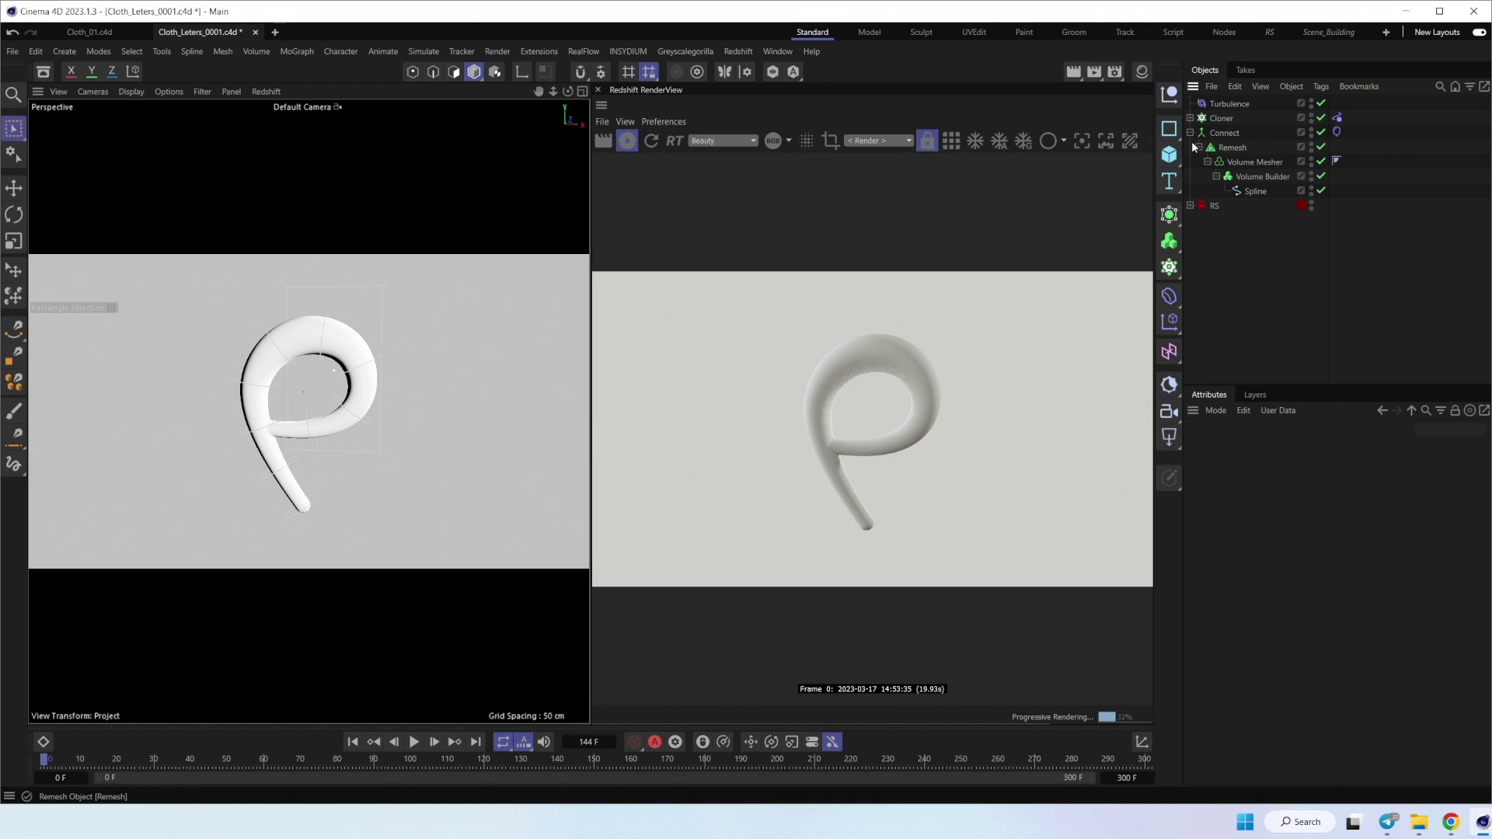
left_click(1190, 133)
left_click(1142, 71)
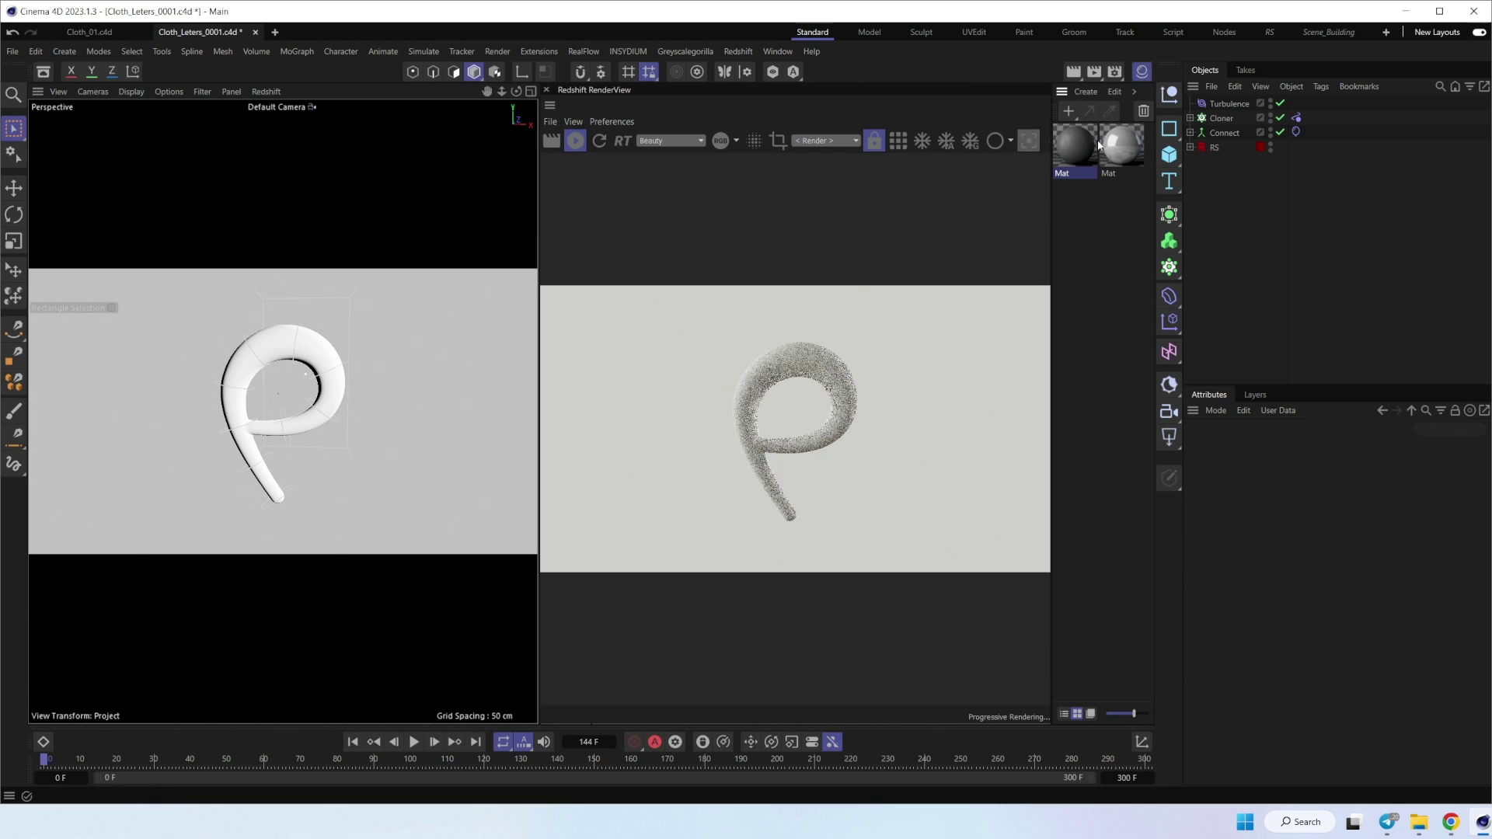
left_click_drag(1225, 136, 1224, 131)
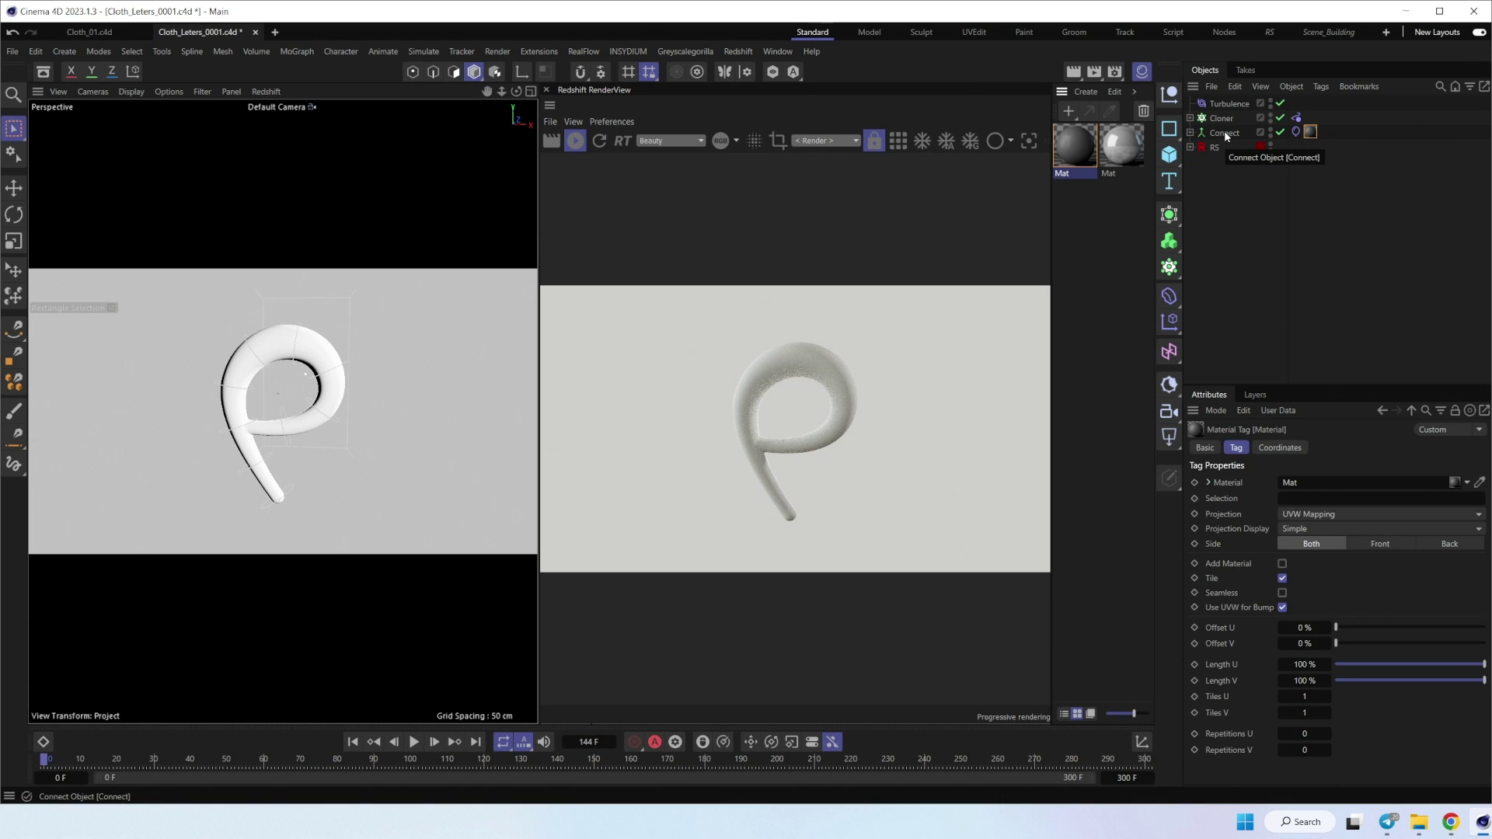
Step: Open the dark Mat material in the Node Editor and enlarge the editor window to fit its whole node graph
double_click(1078, 149)
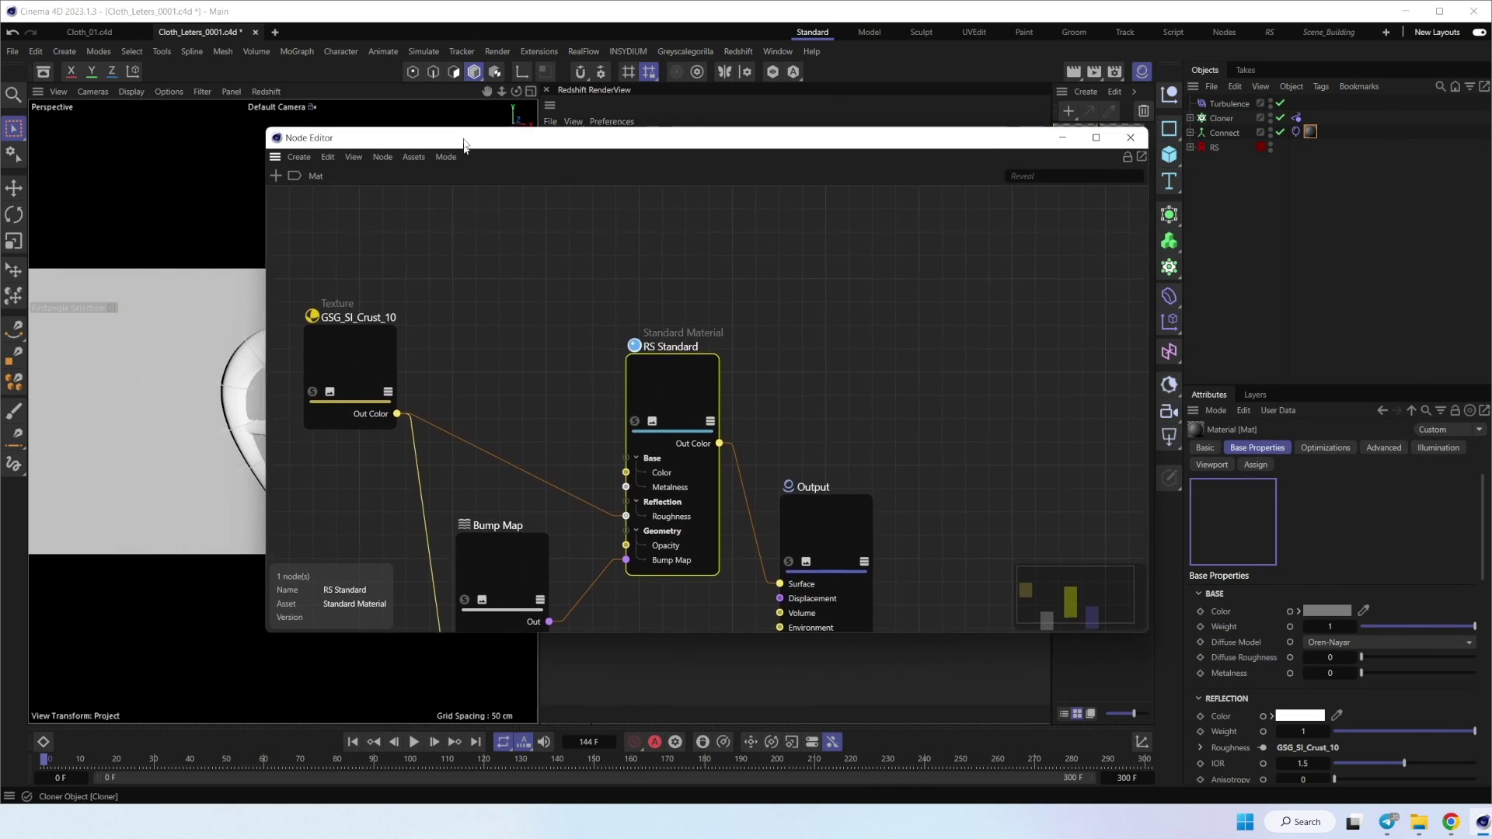
left_click_drag(1144, 608, 1322, 769)
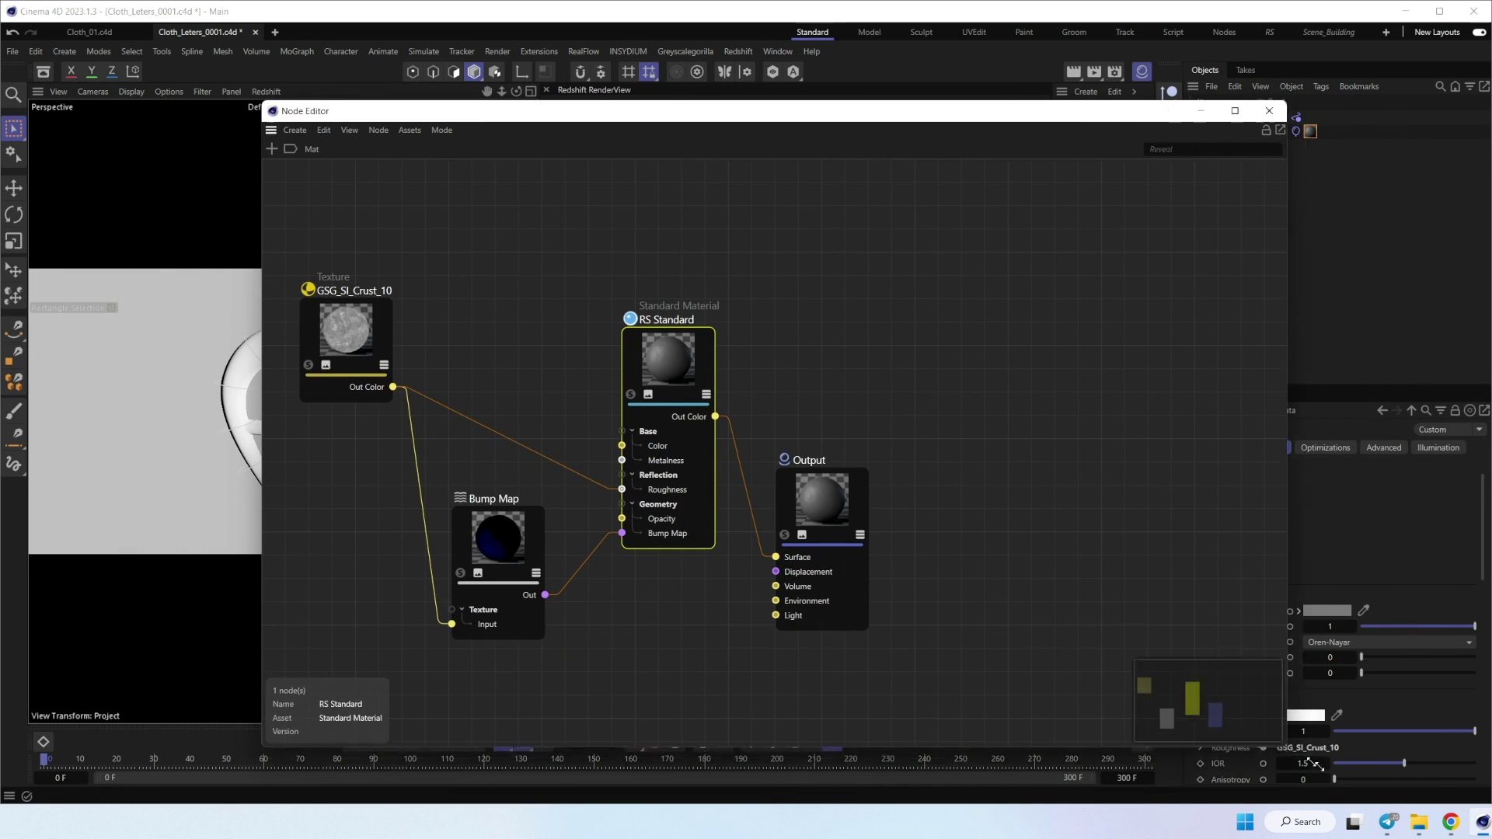
Step: Review the settings of the crust texture, Bump Map and RS Standard nodes, then close the Node Editor
left_click(343, 331)
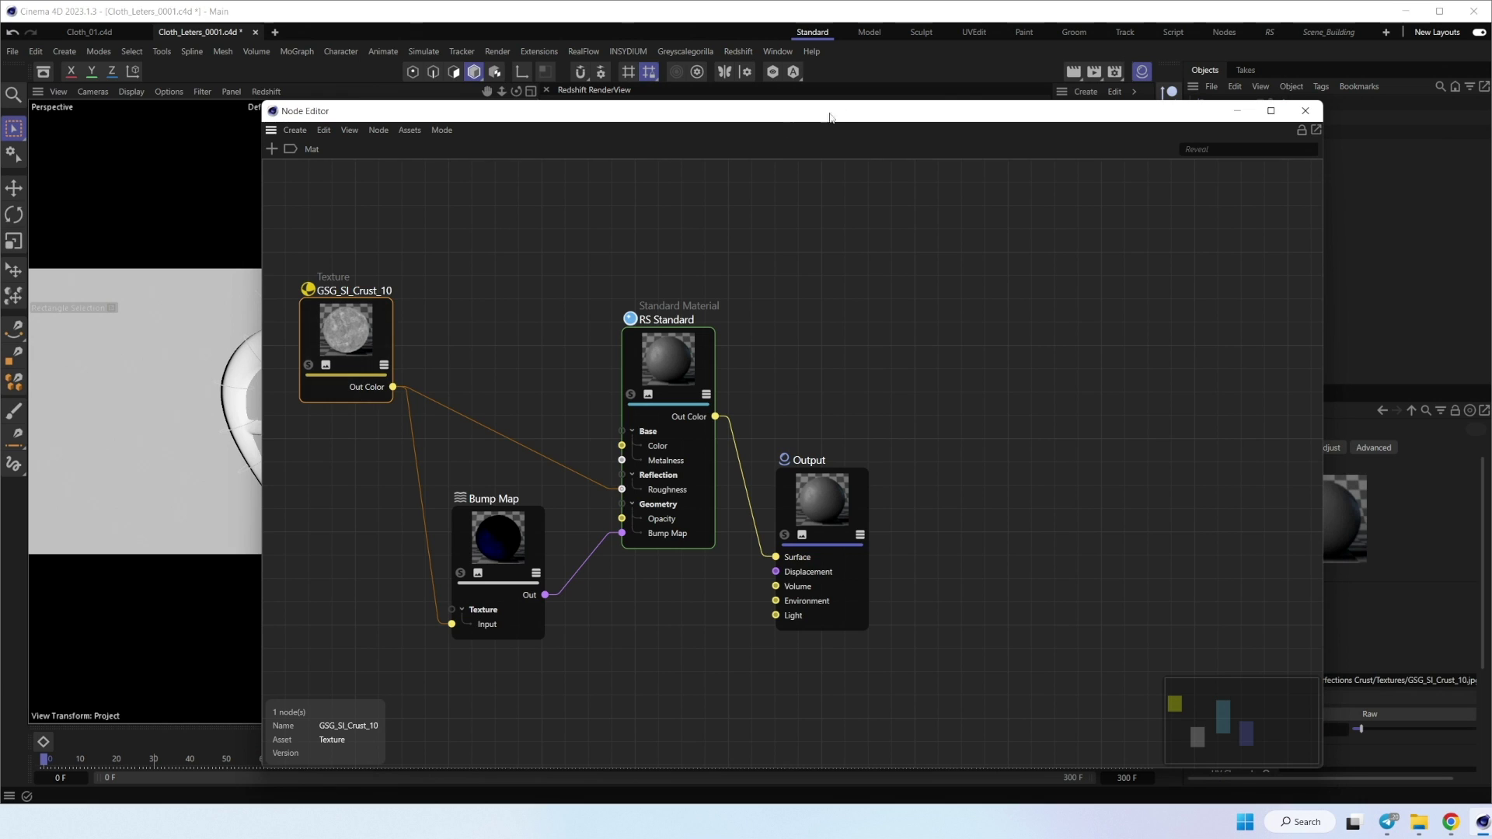
left_click_drag(1039, 111, 735, 95)
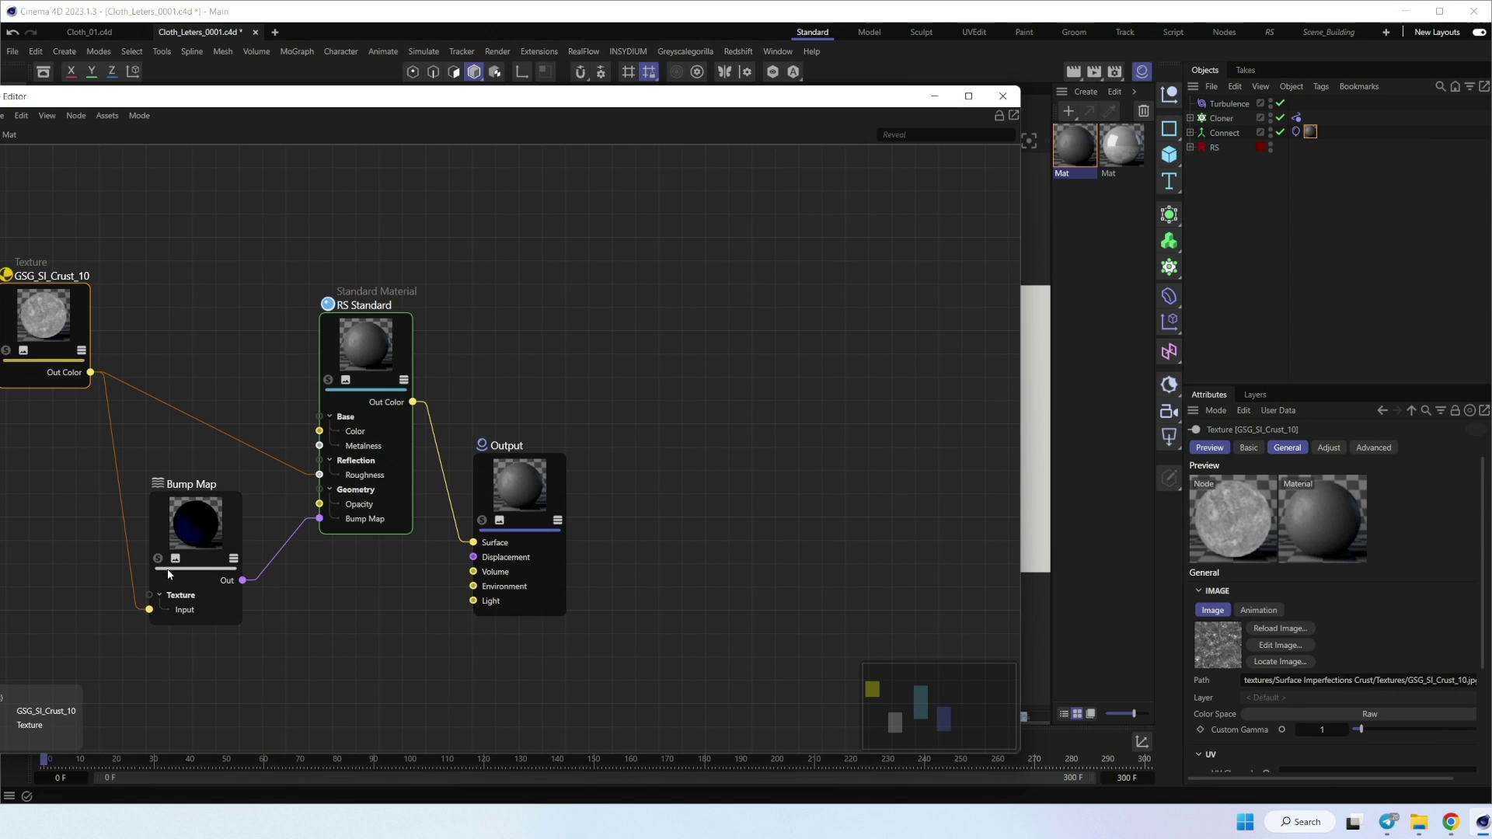
left_click(201, 537)
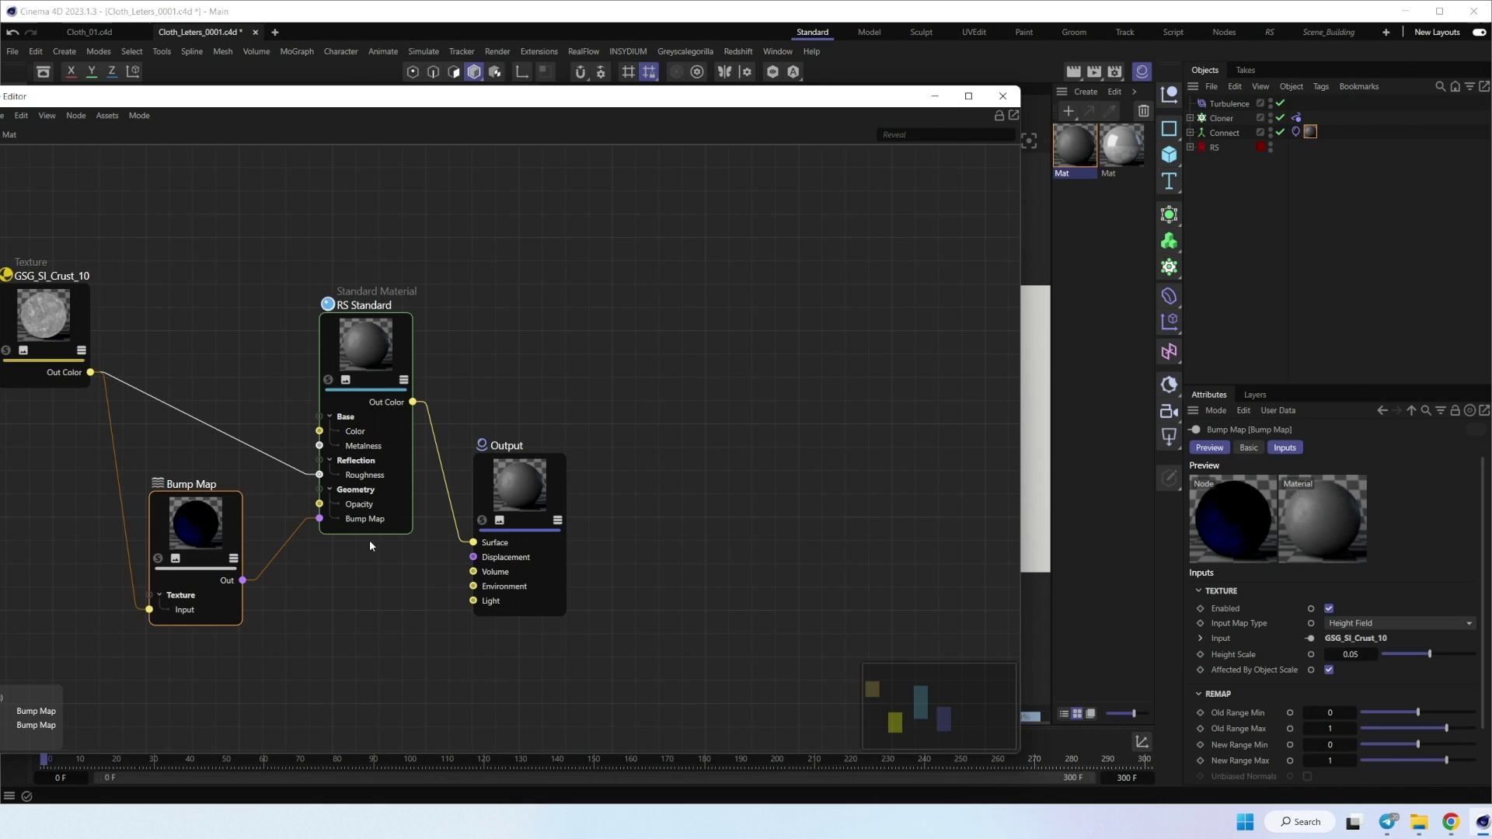
left_click(370, 350)
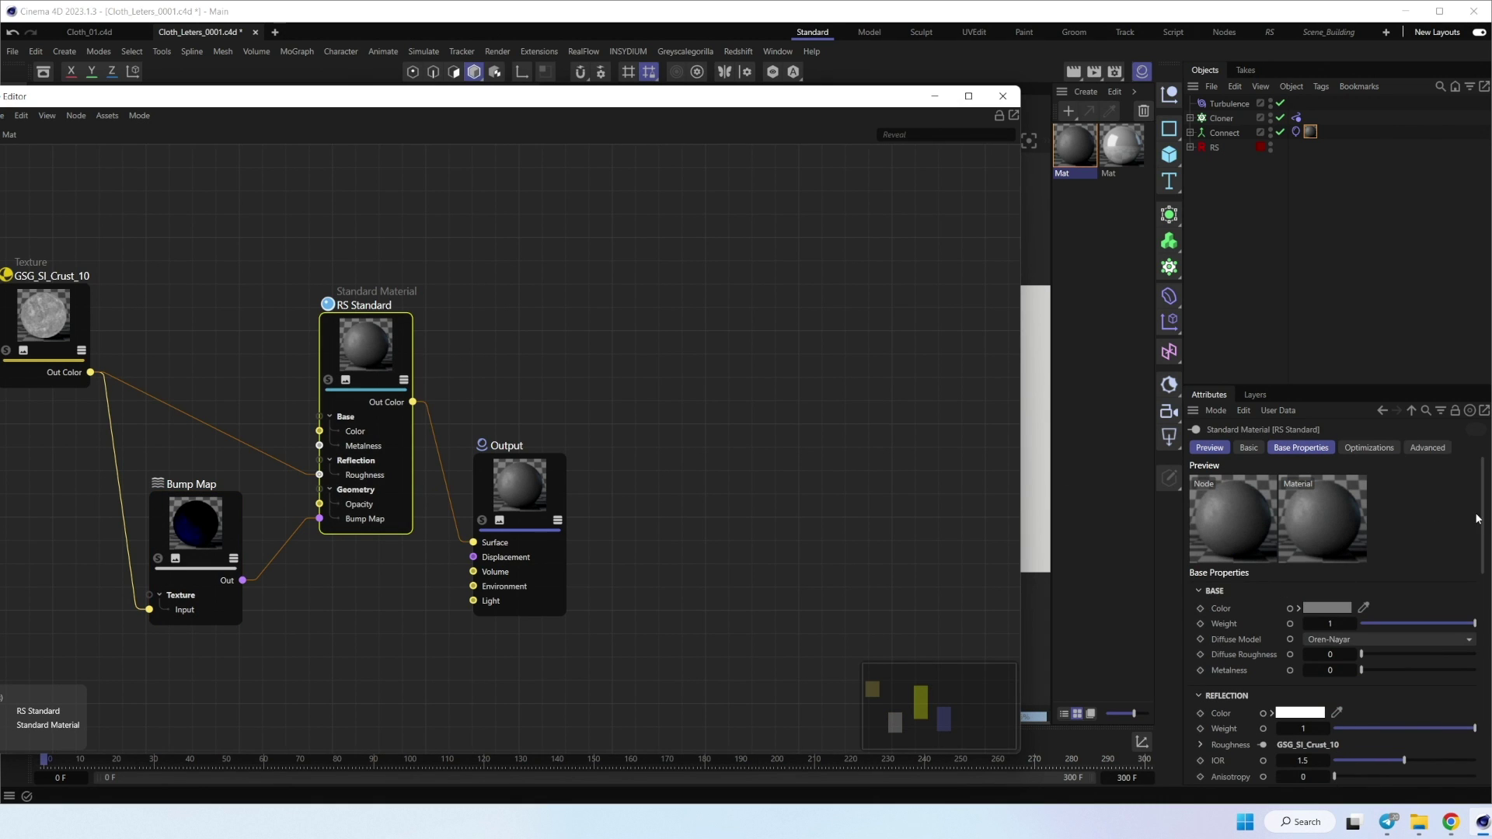
scroll(1446, 519, "down", 3)
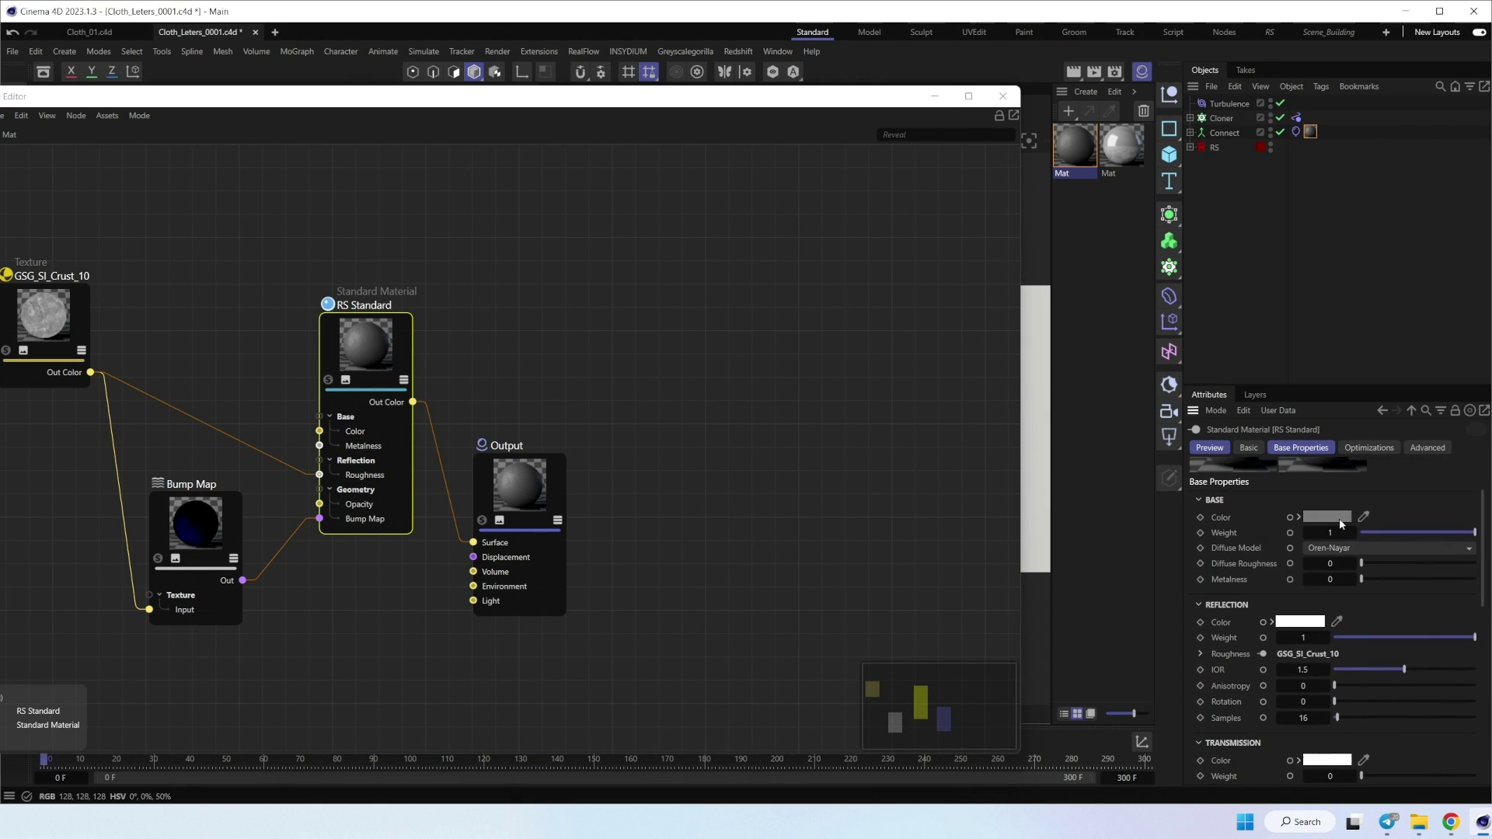
left_click(1340, 517)
left_click(1472, 535)
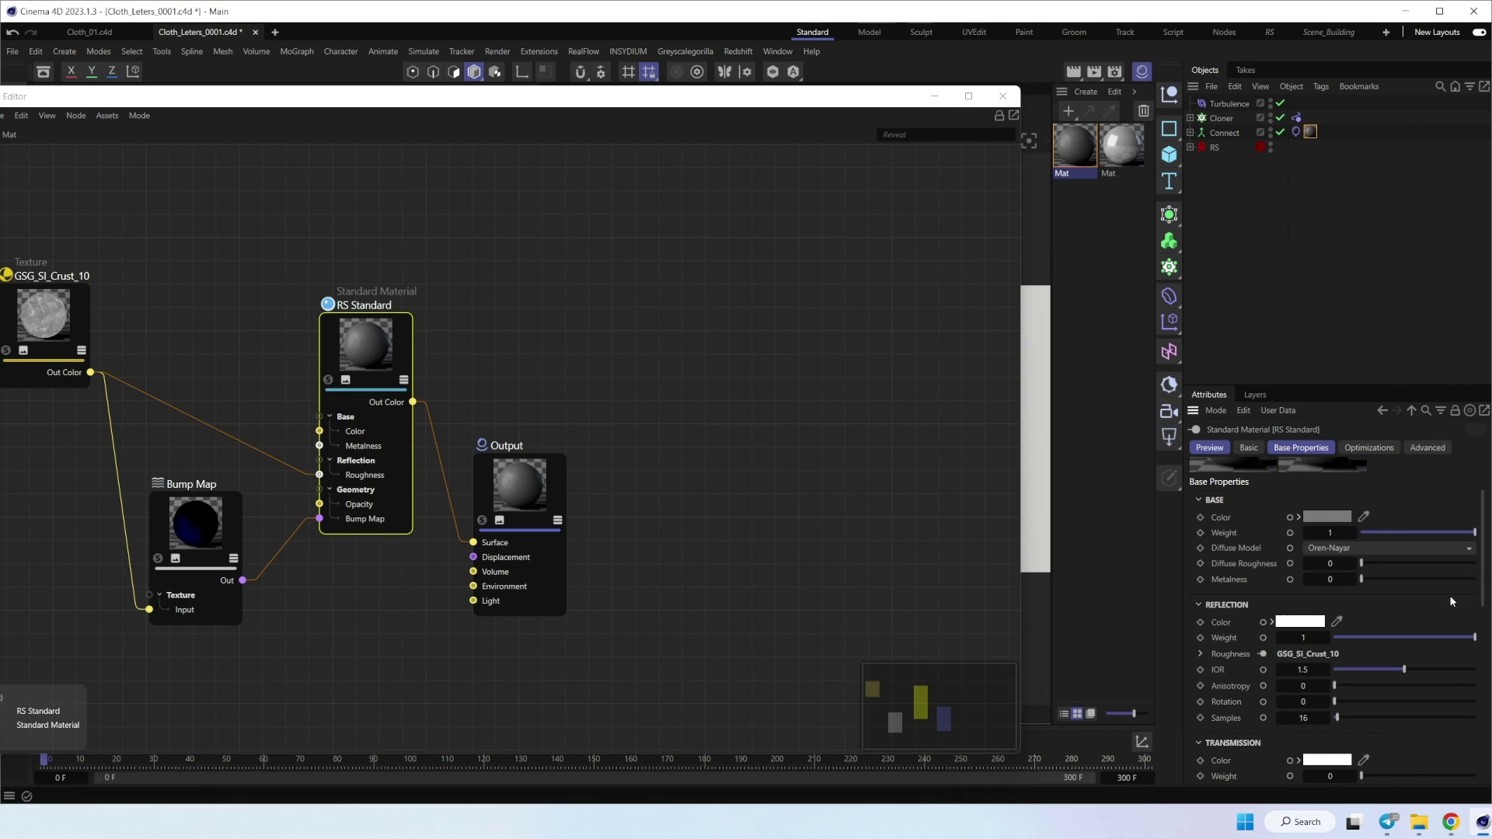
scroll(1490, 552, "down", 6)
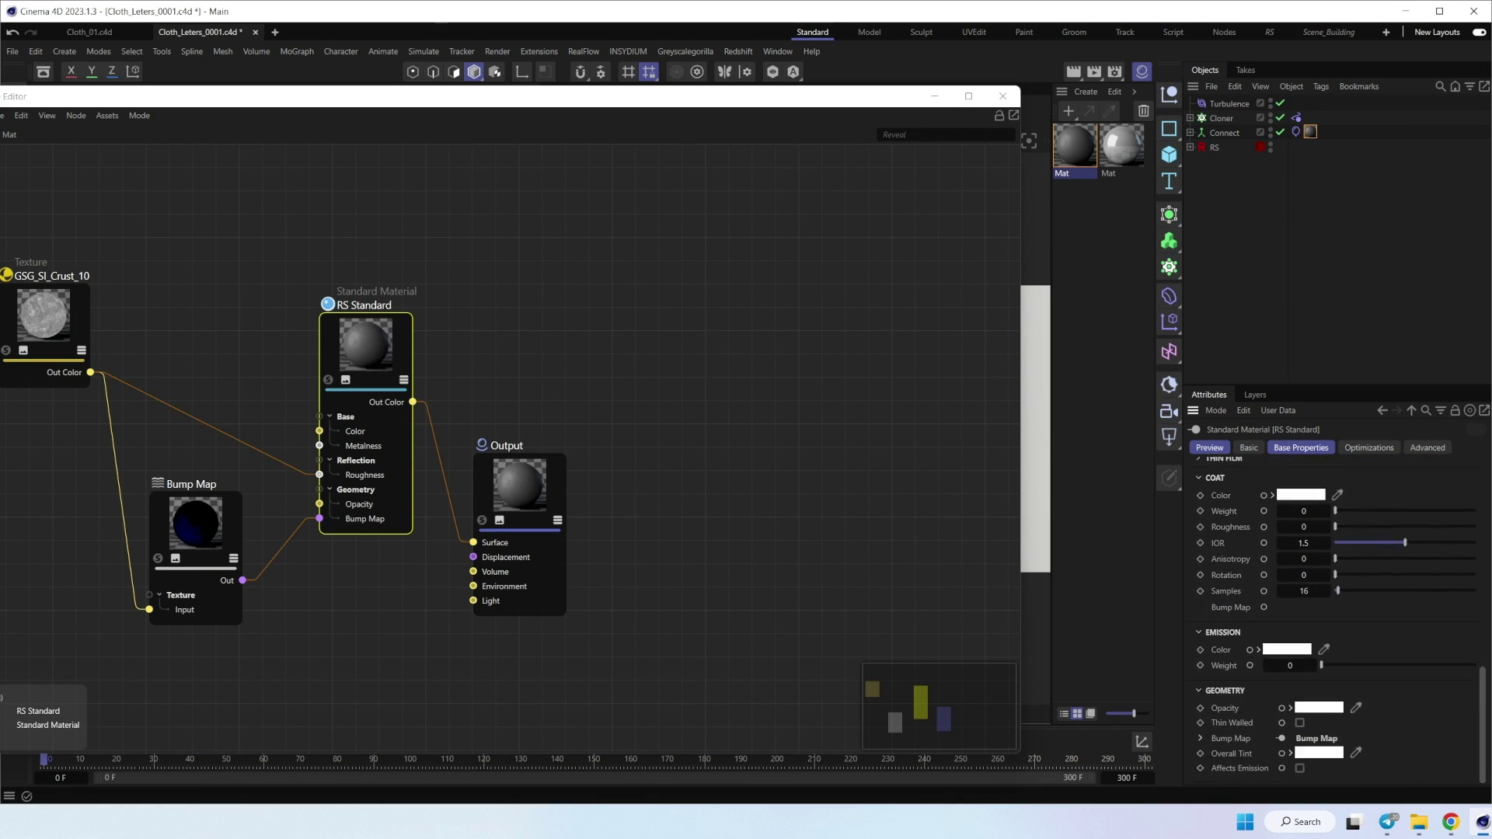
scroll(1477, 505, "up", 10)
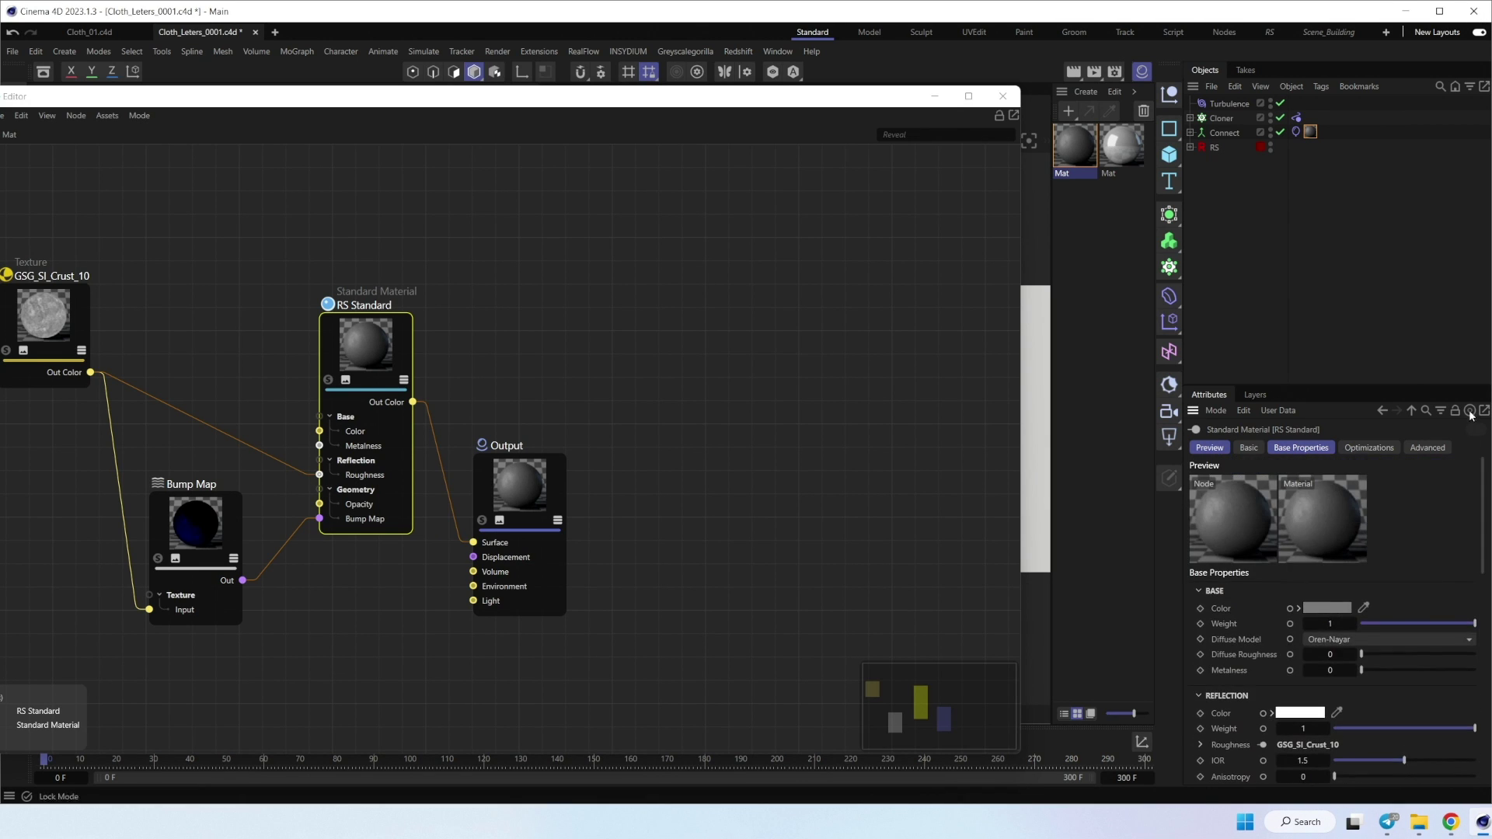
left_click(1008, 102)
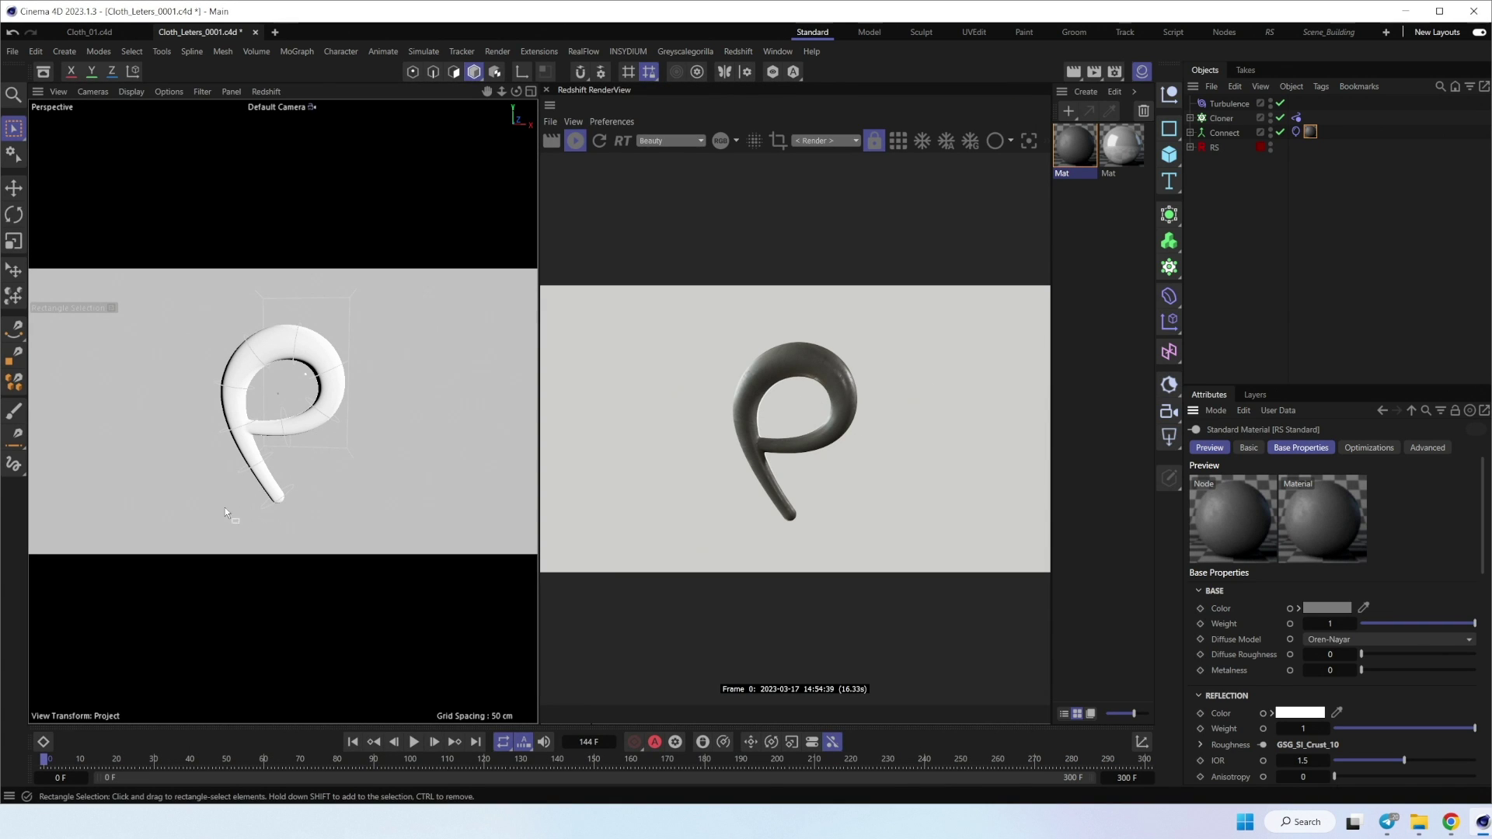
Step: Examine the dark material's surface on the tube up close and from different angles in the live render
scroll(293, 356, "up", 10)
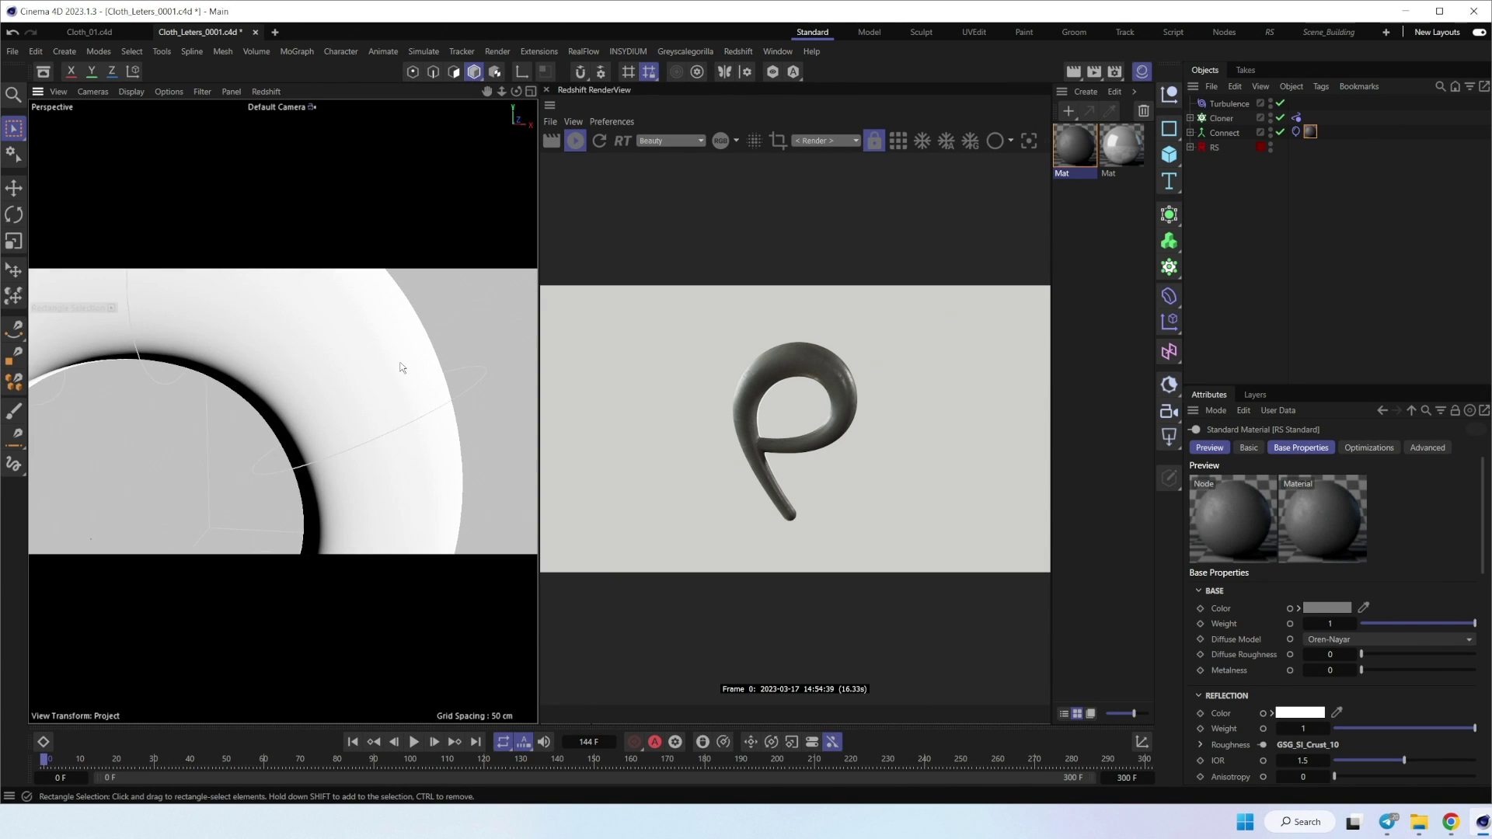
scroll(384, 389, "down", 10)
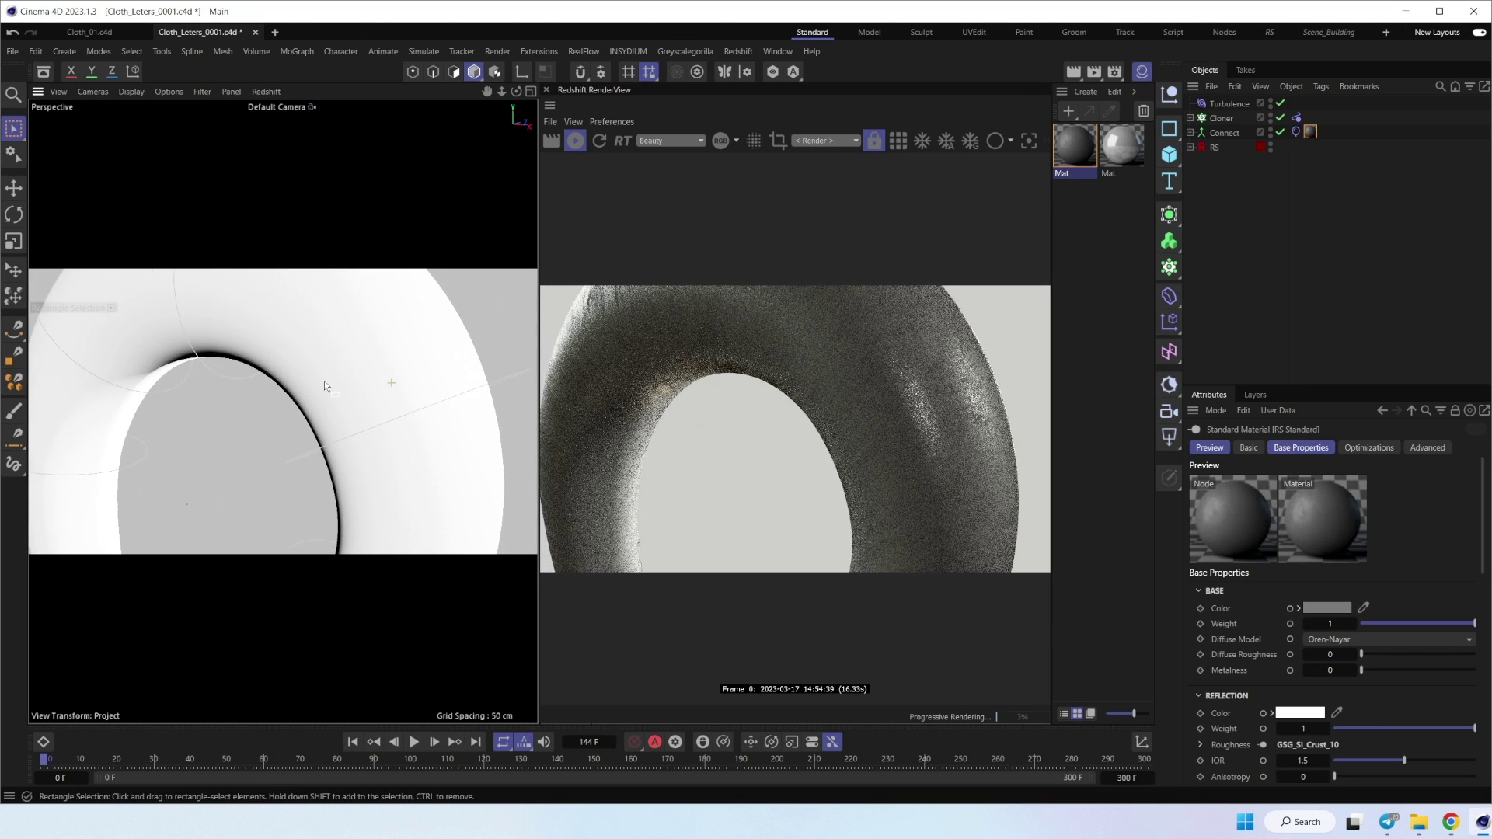
scroll(339, 388, "down", 10)
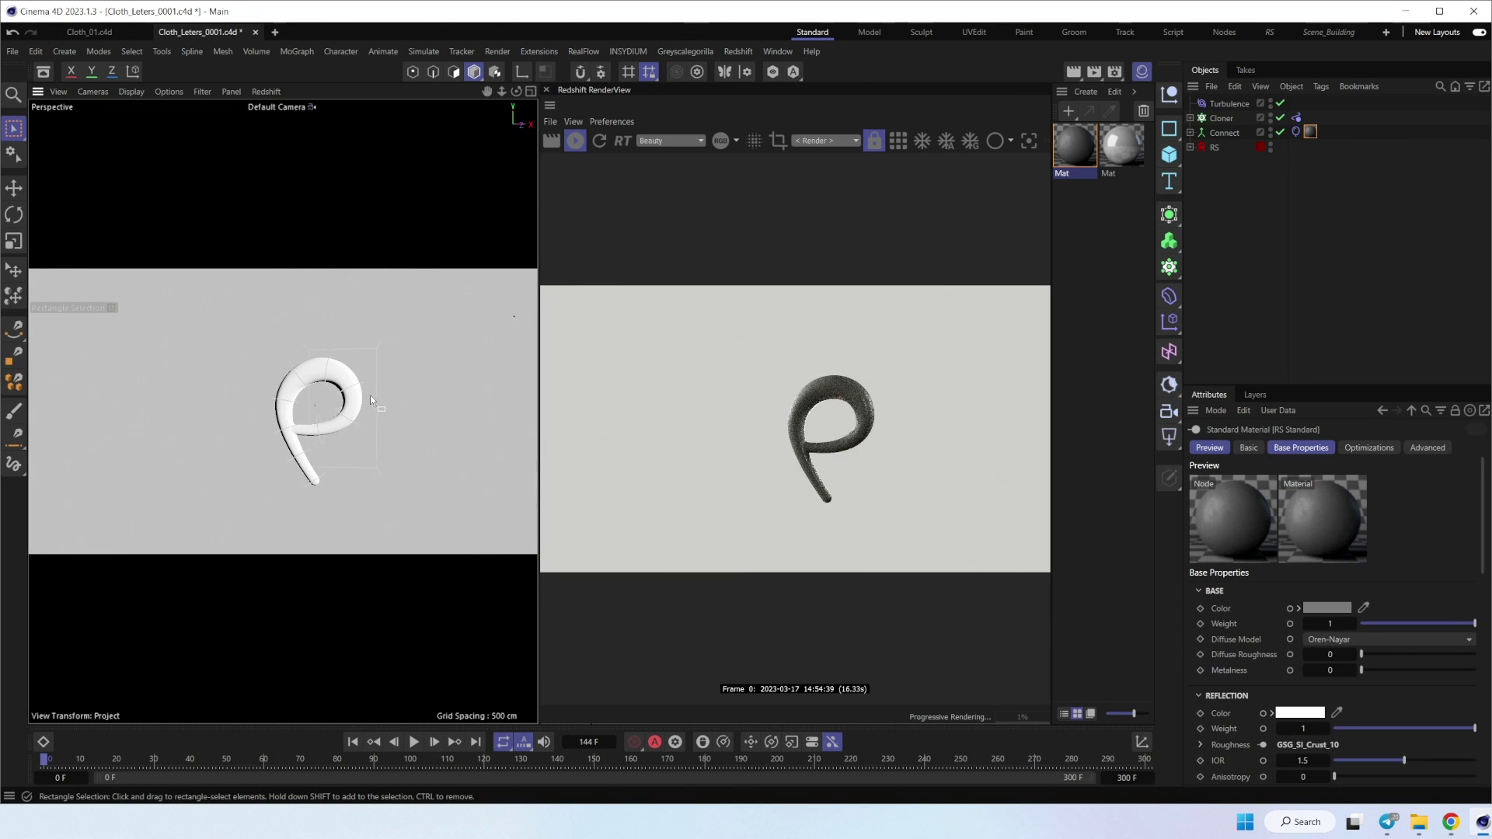
scroll(292, 427, "up", 3)
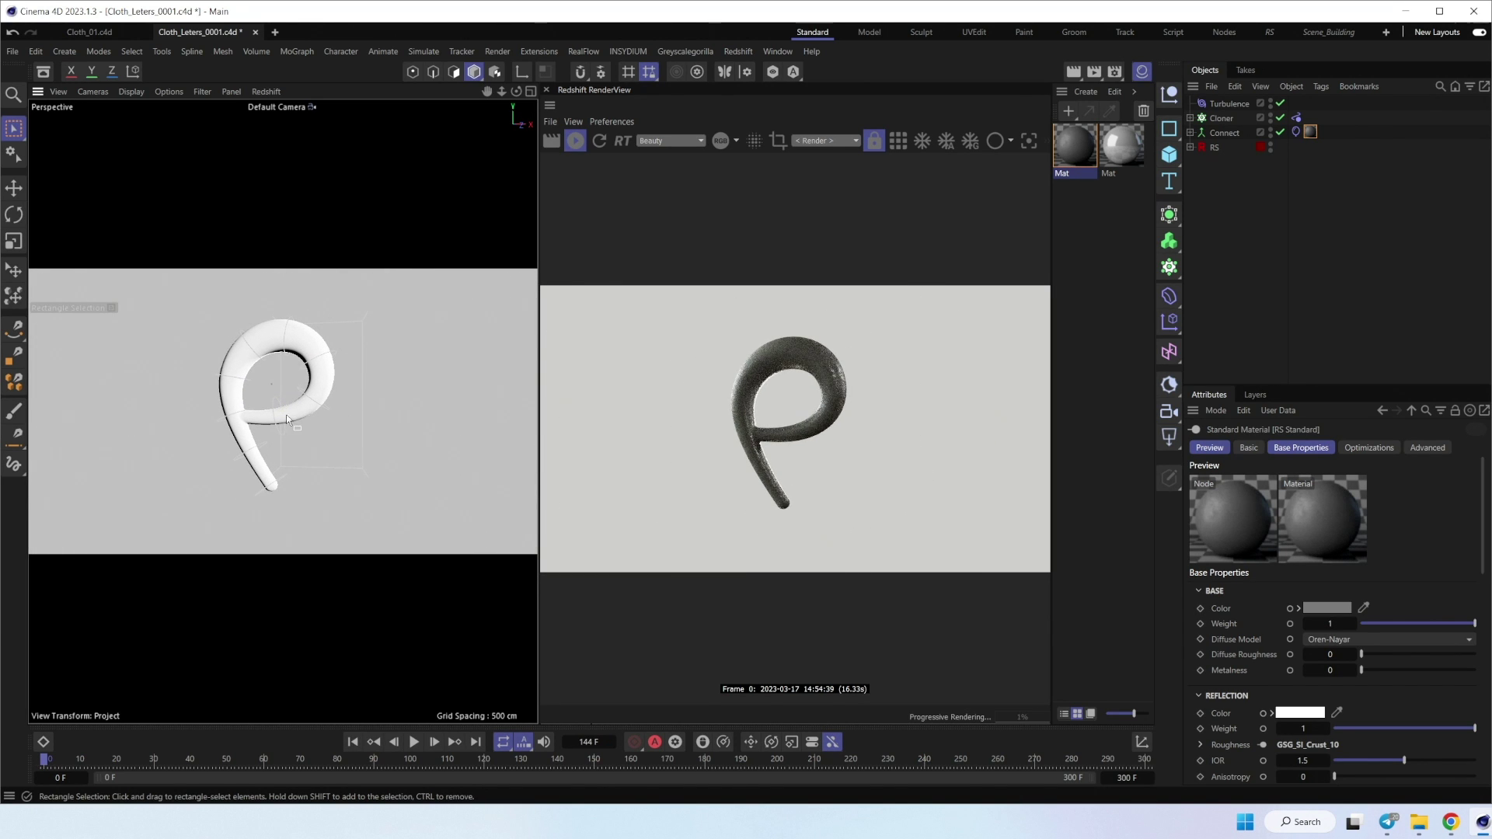
left_click_drag(314, 402, 492, 366, "alt")
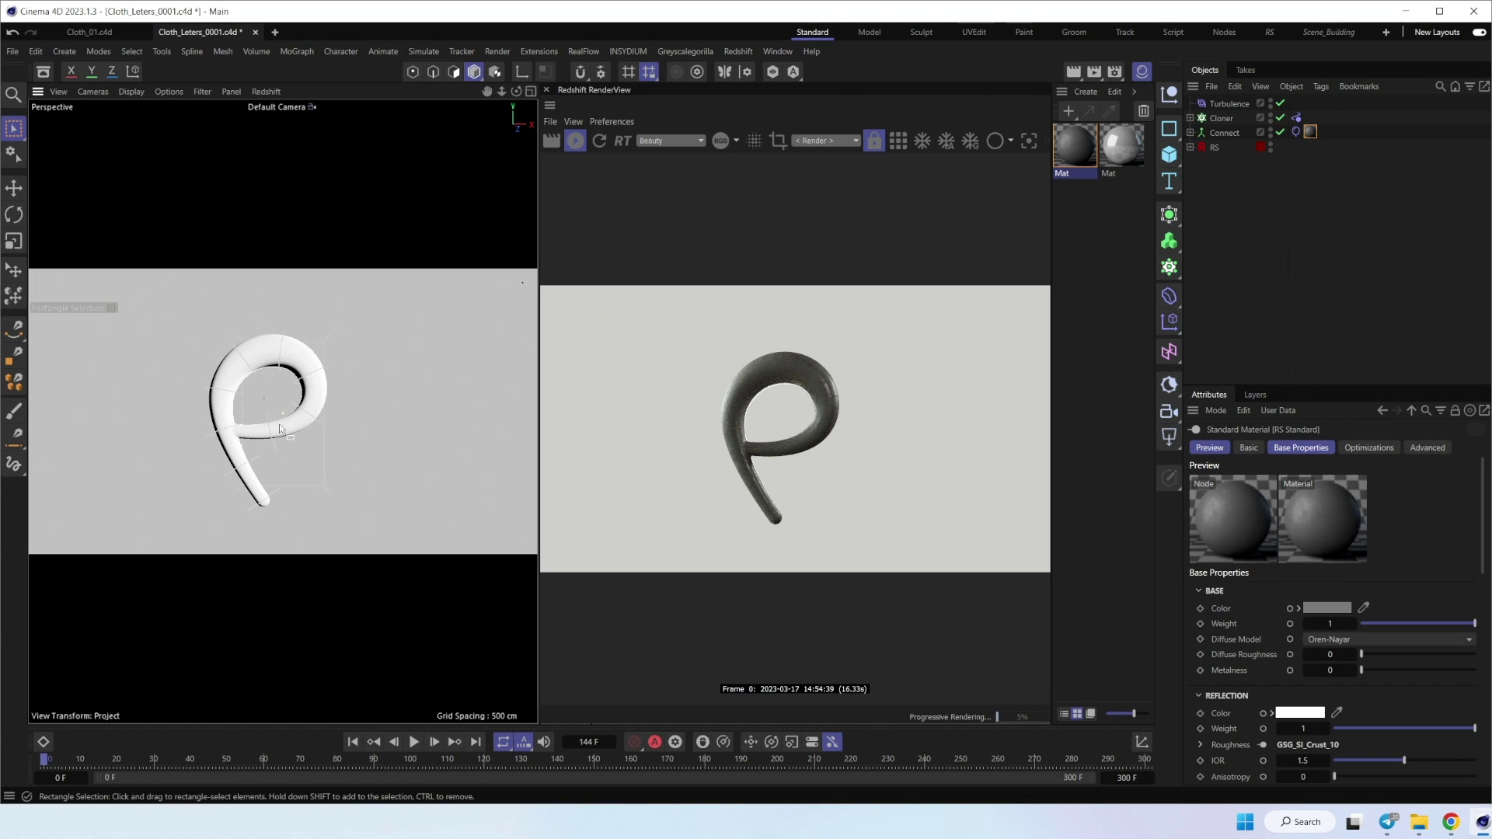
left_click_drag(279, 423, 308, 407, "alt")
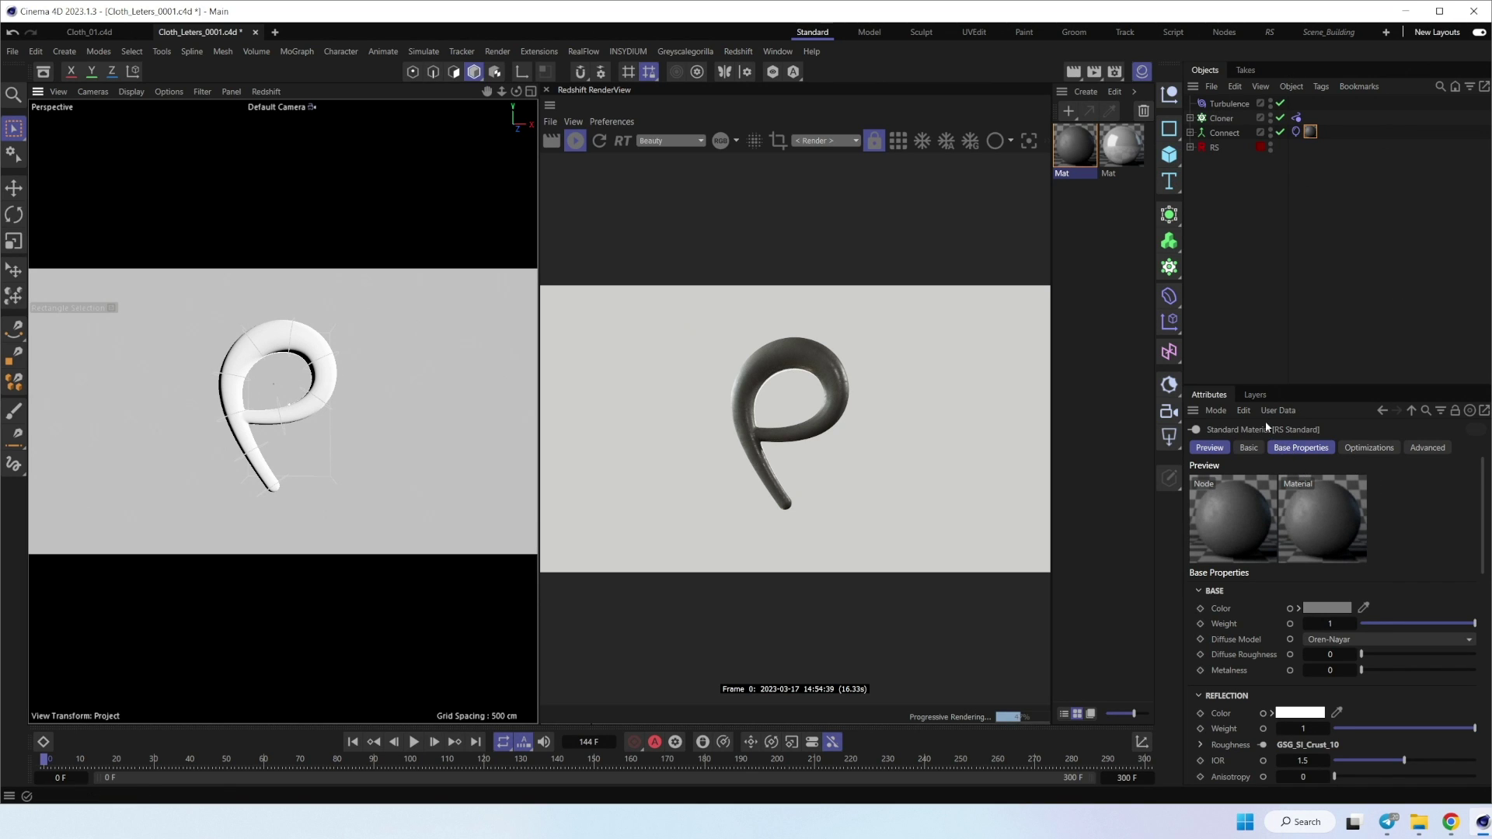
Step: Enable the CAMs layer so its camera objects are shown, leaving the Setup layer switched off
left_click(1250, 397)
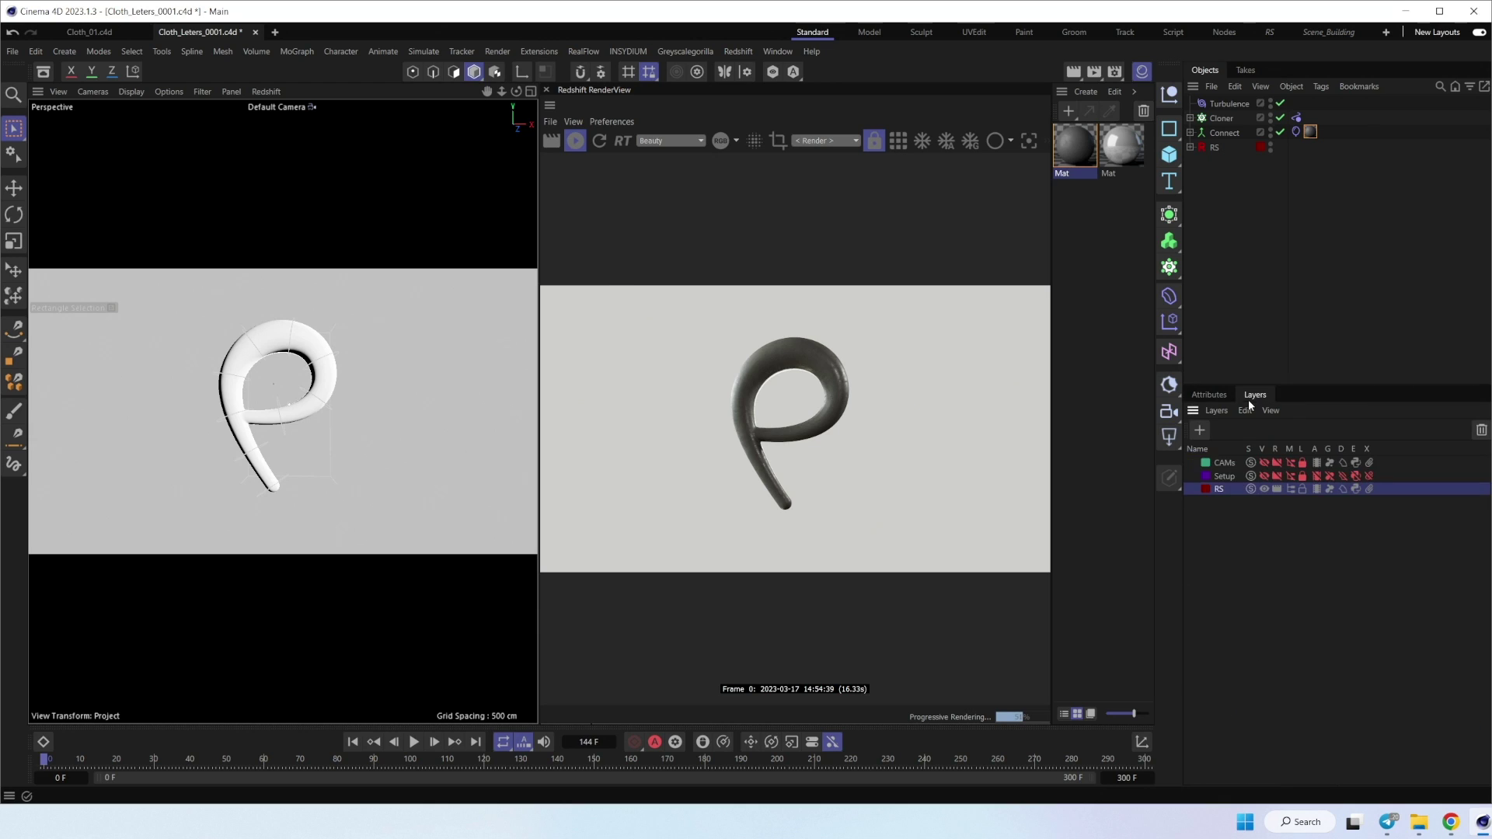
left_click(1303, 476)
left_click(1317, 475)
left_click(1343, 475)
left_click(1303, 476)
left_click(1317, 476)
left_click(1291, 463)
left_click(1265, 463)
Step: Expand the CAMs group down to the P null in R_20-180 and look through camera 01
left_click(1190, 162)
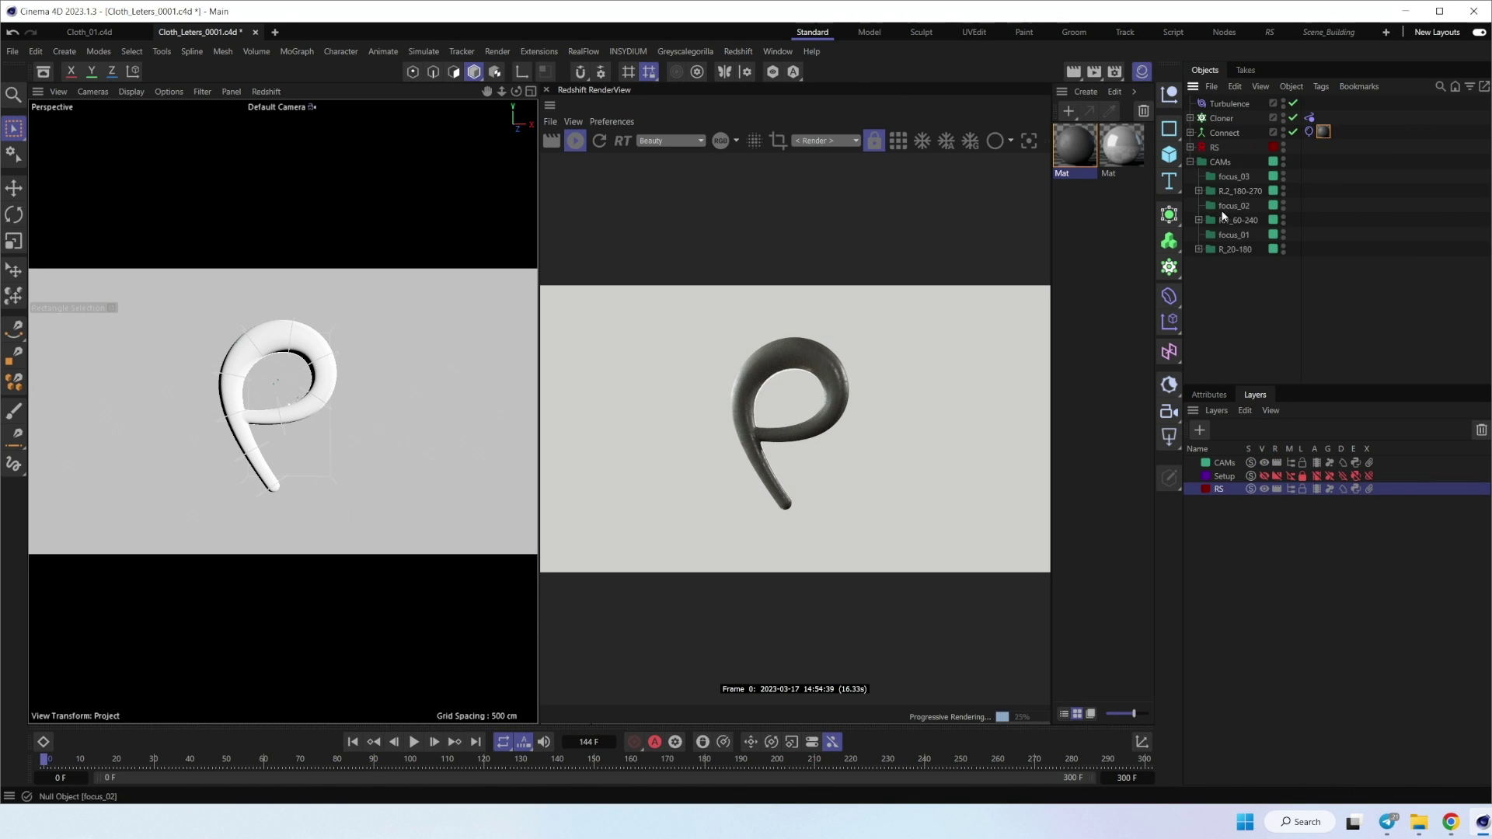
left_click(1199, 250)
left_click(1207, 264)
left_click(1294, 278)
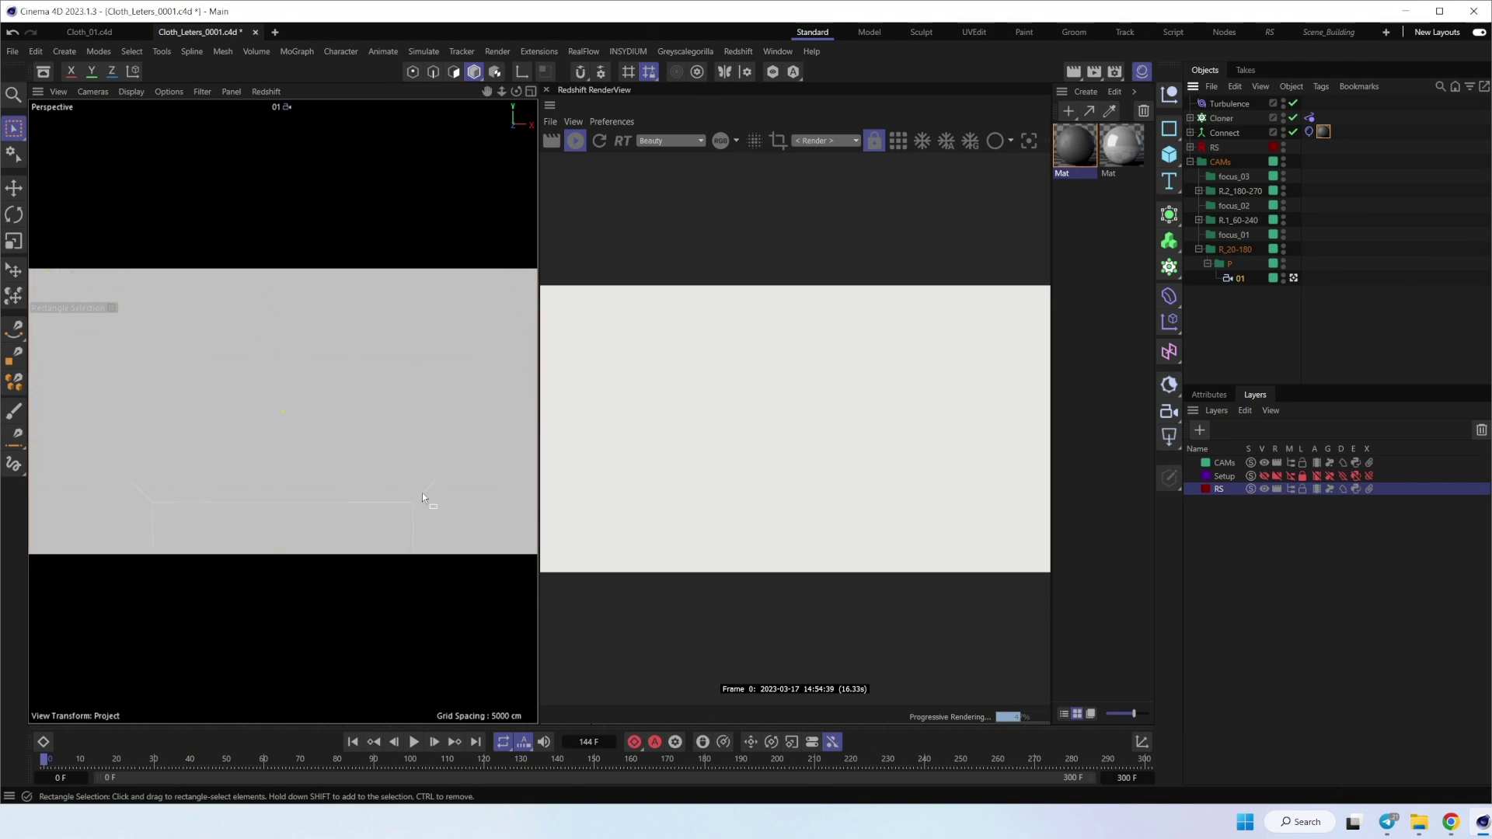
Step: Play the animation from the first frame through camera 01, stop at frame 148 and restart the live render
left_click(118, 766)
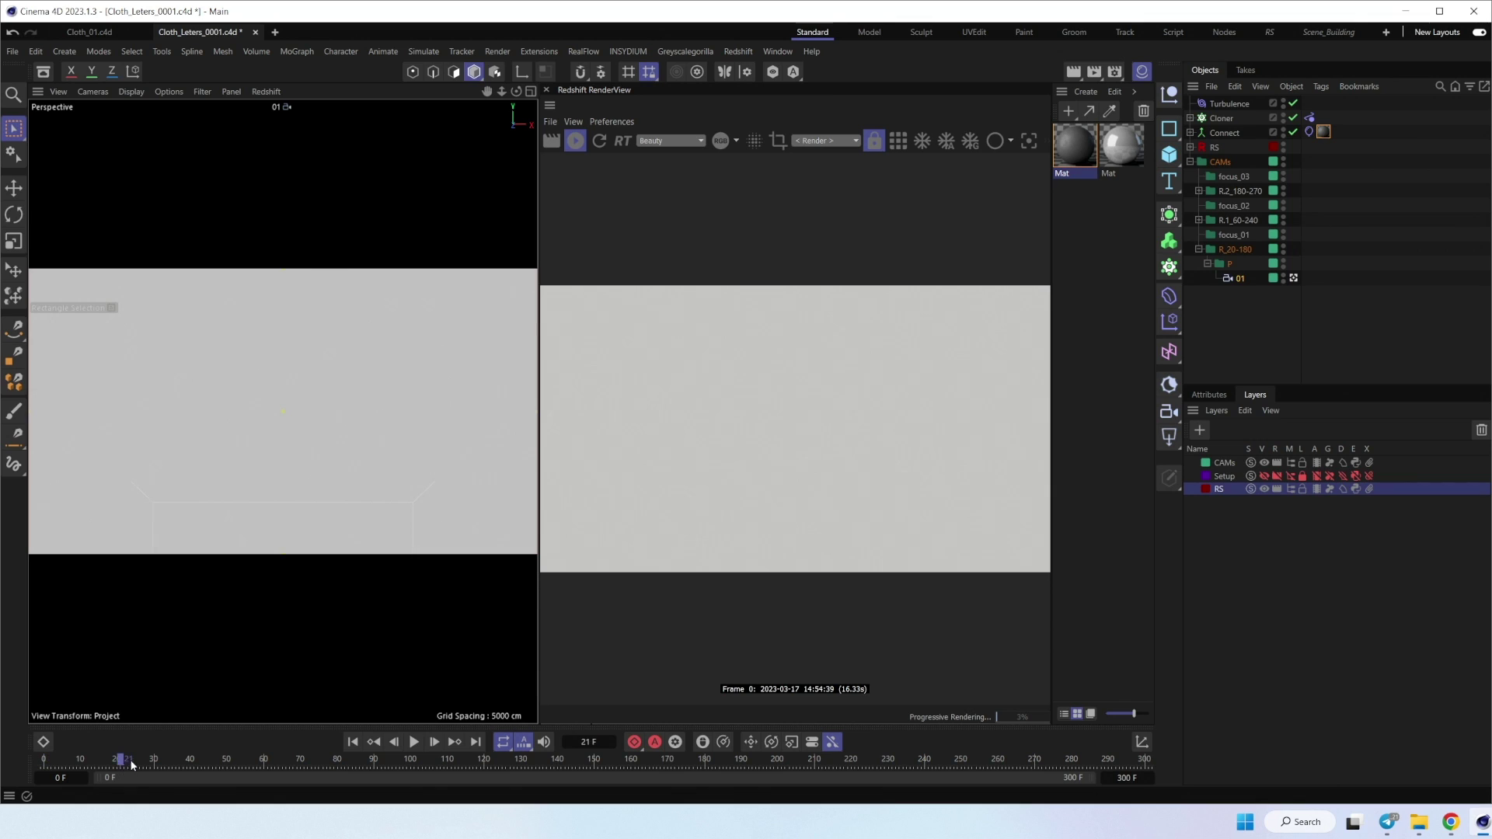
left_click(353, 743)
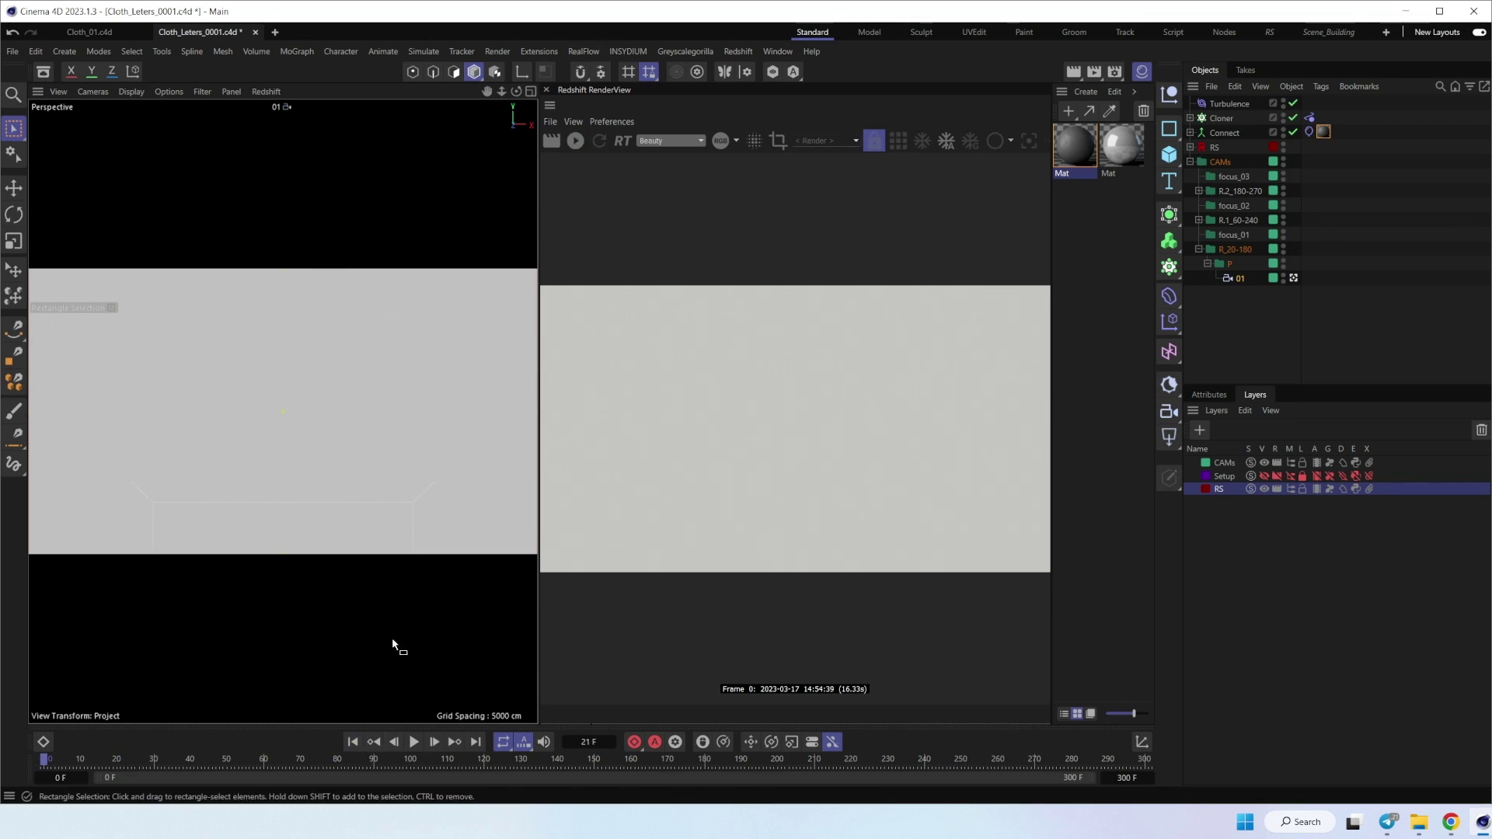
left_click(414, 743)
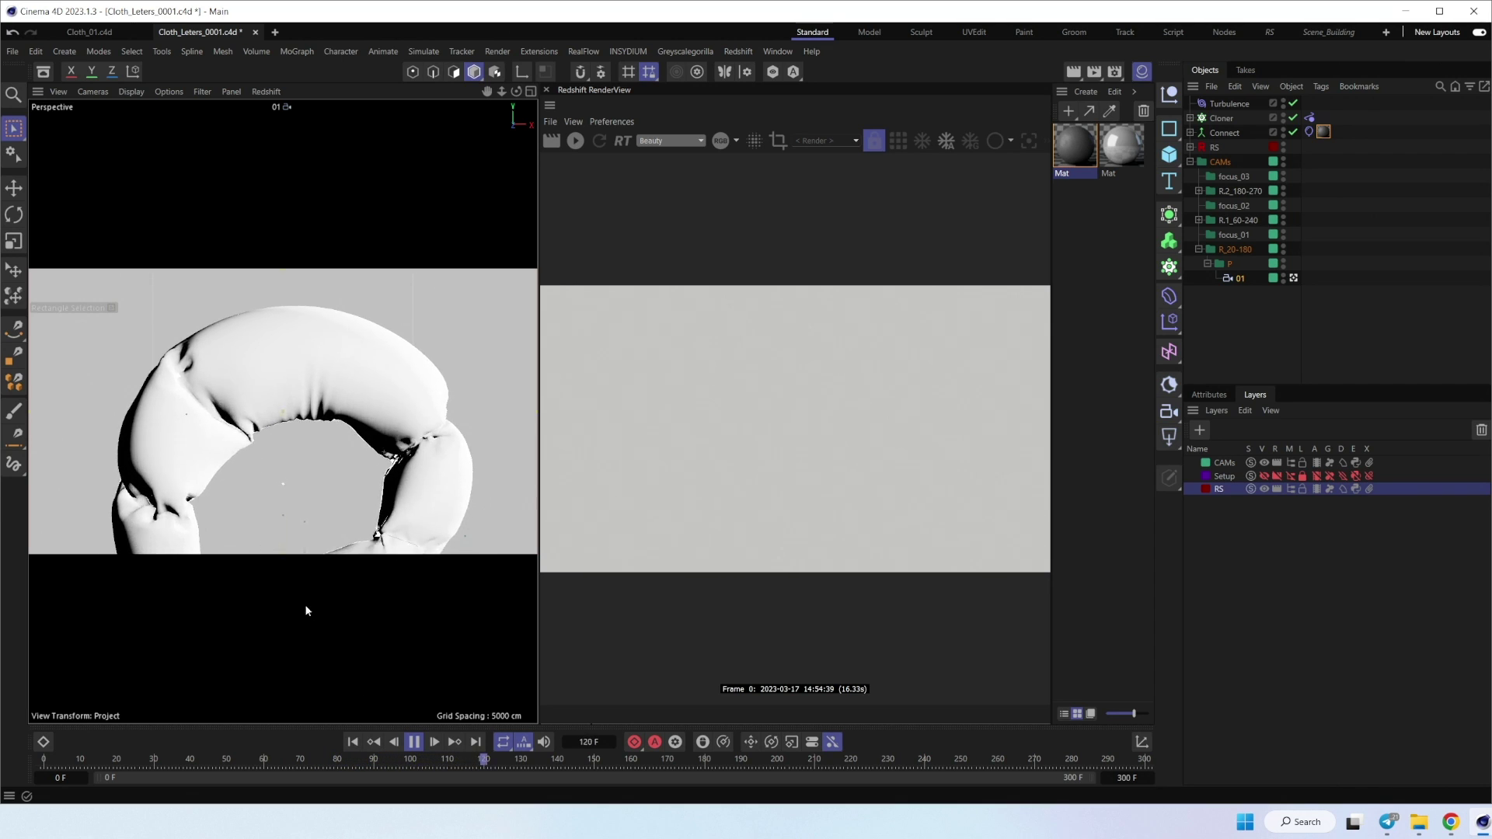
key("F8")
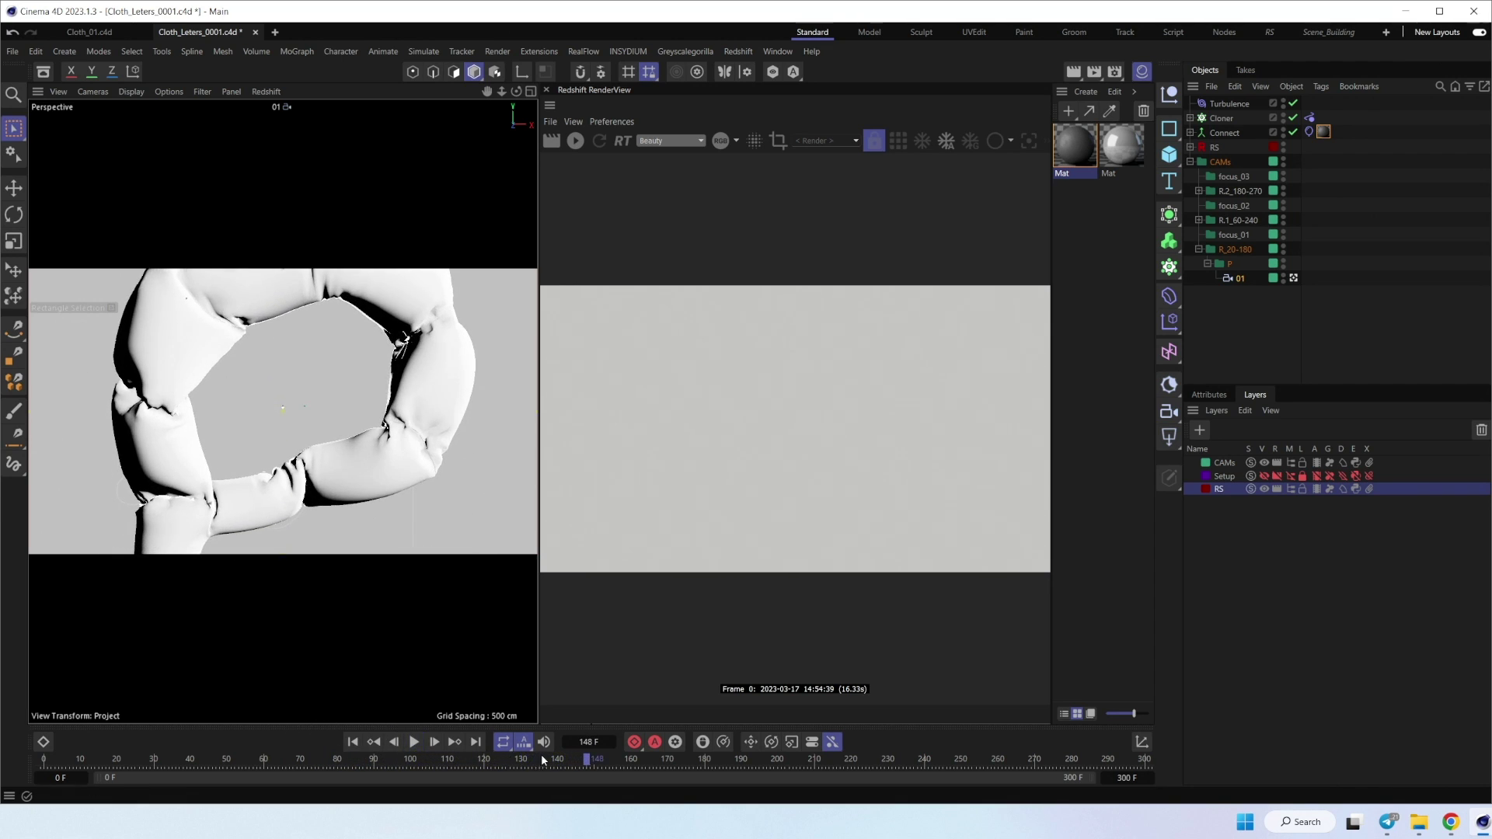
left_click(575, 140)
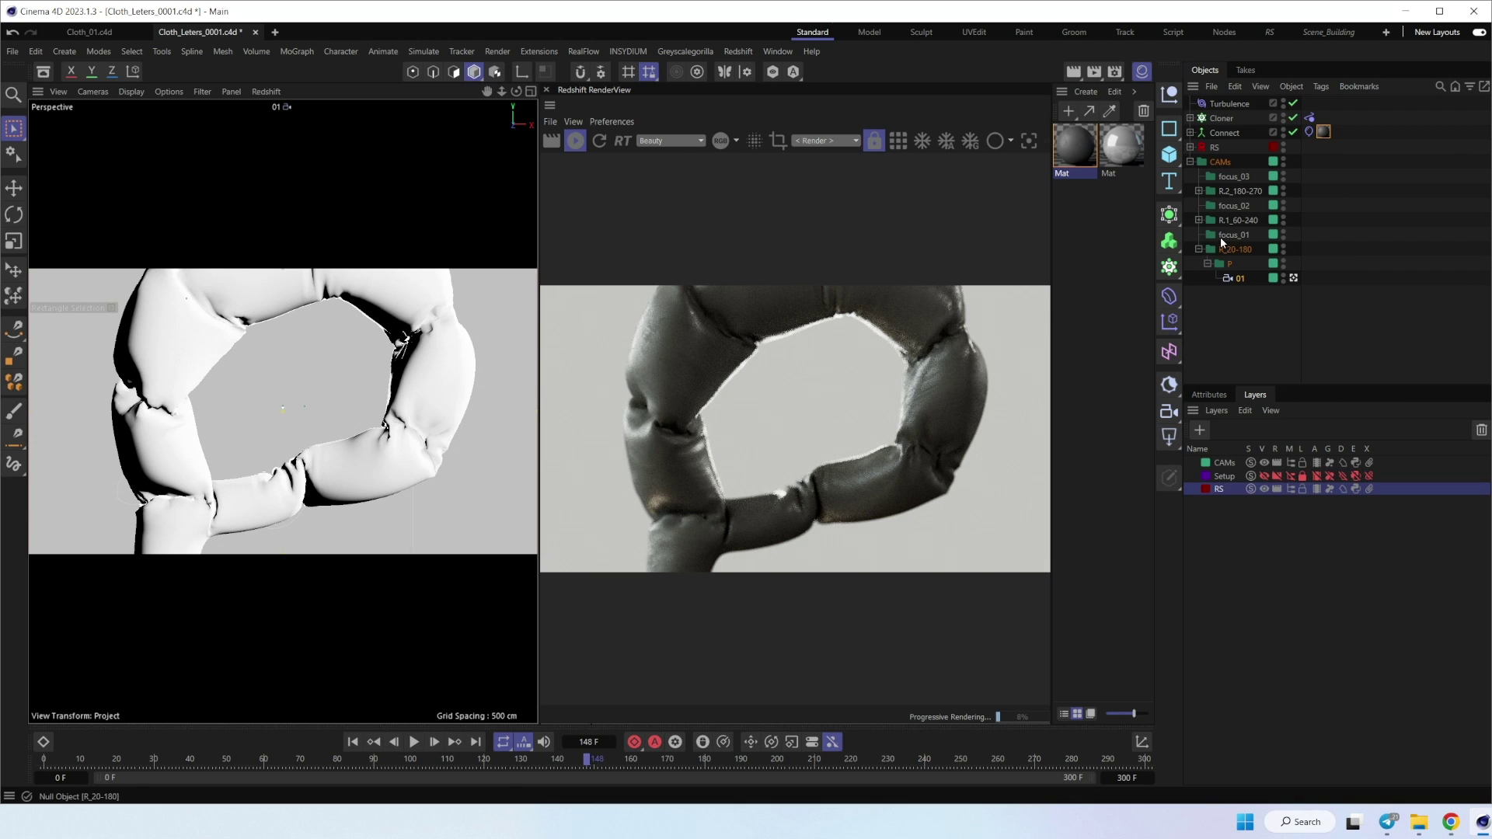
Step: Check camera 01's object and optical settings, then move its focus_01 null onto the tube's right-hand segment with the Place tool
left_click(1214, 394)
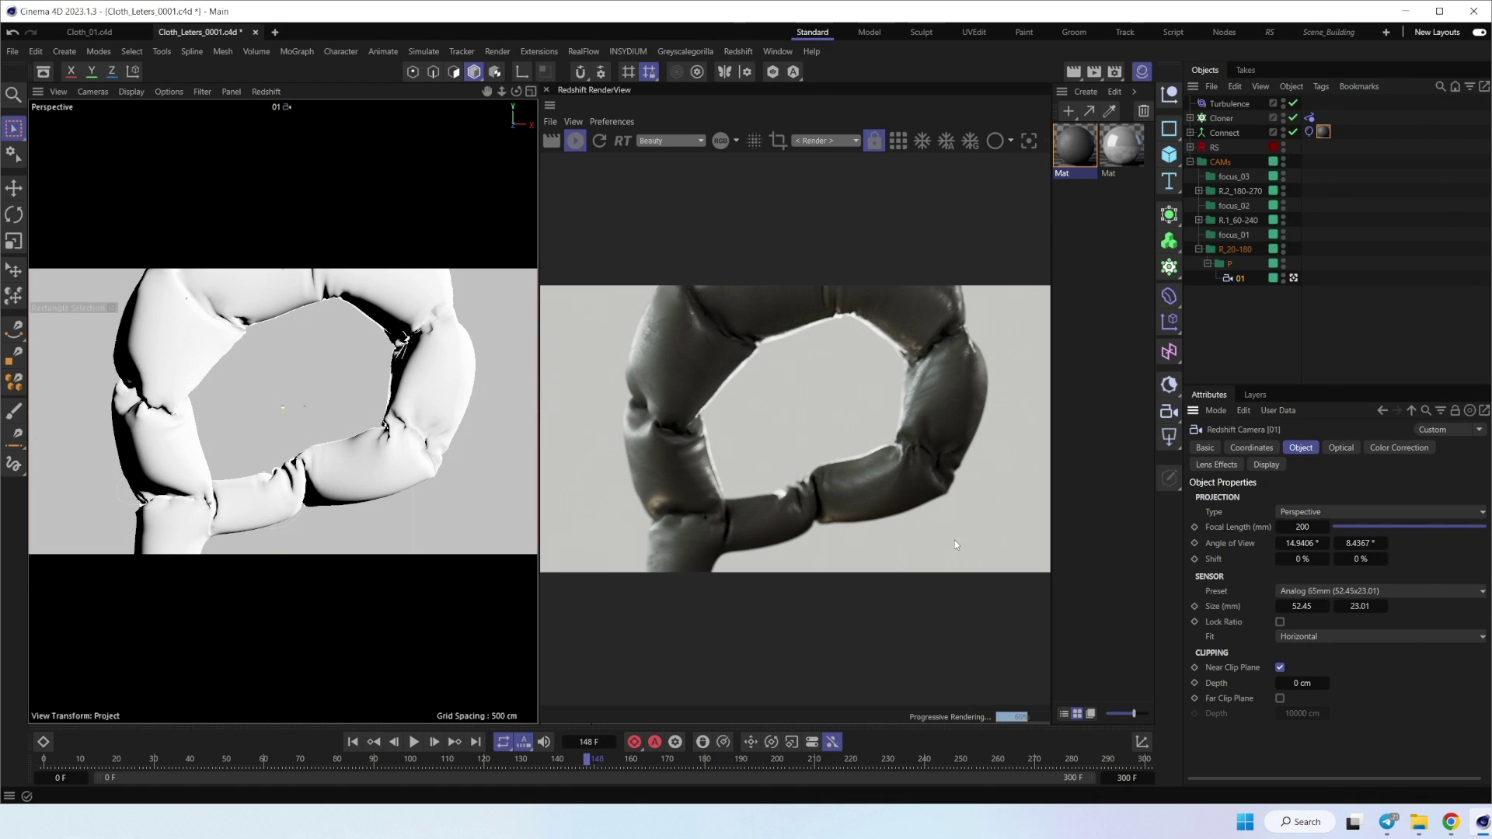
left_click(1326, 450)
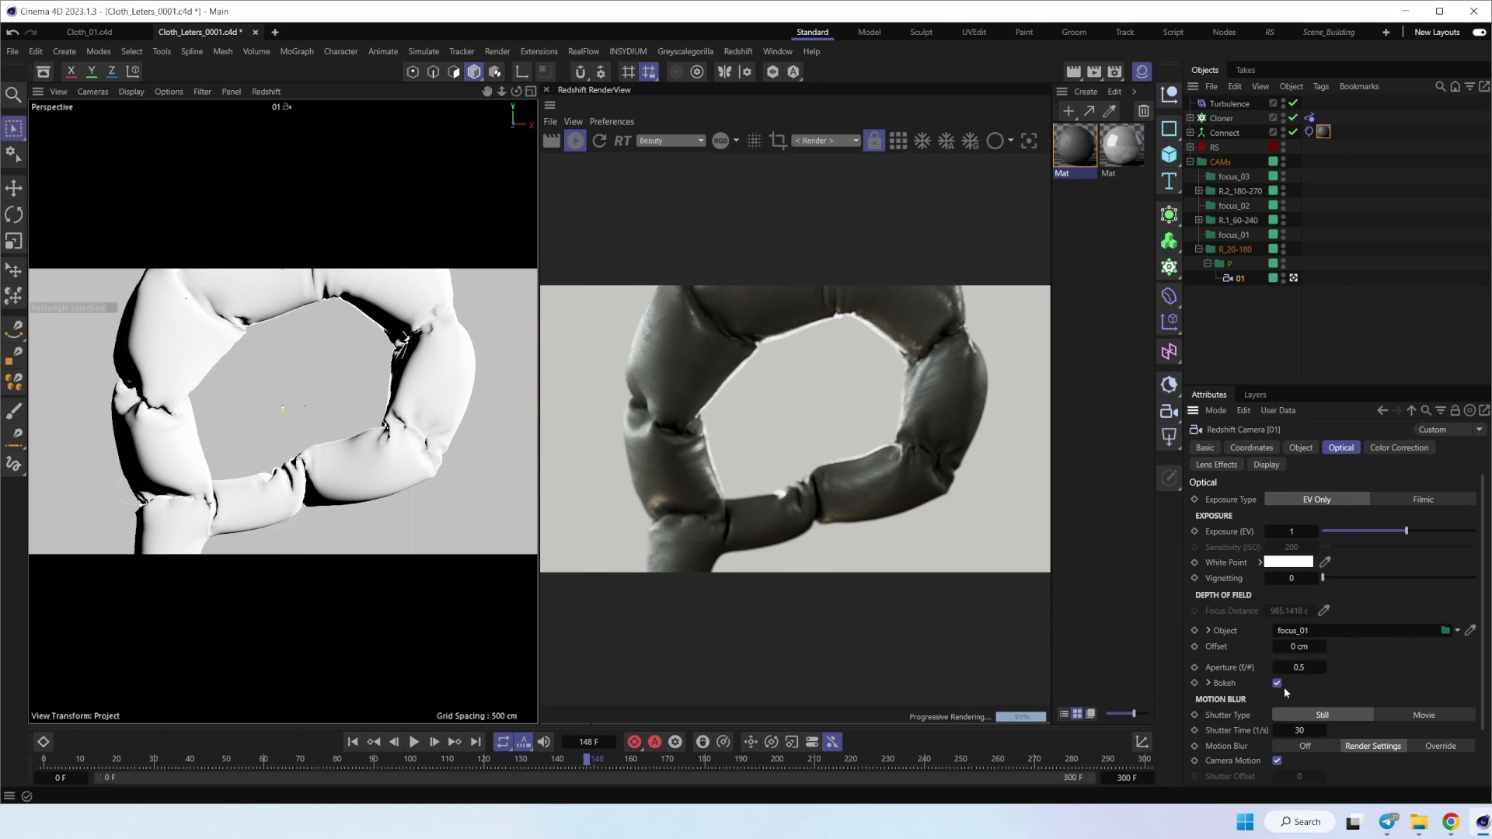
left_click(1234, 235)
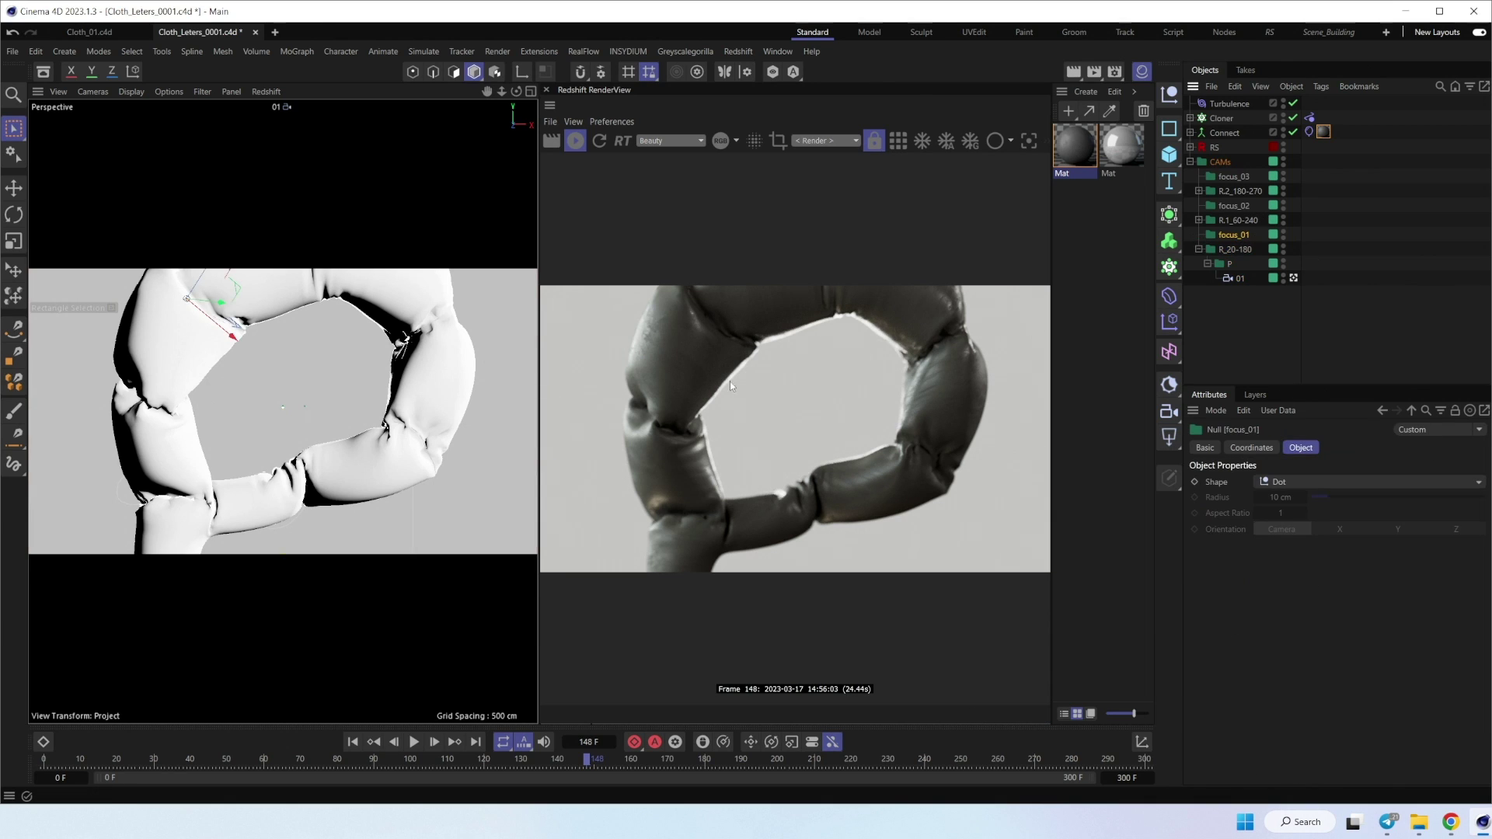
left_click(14, 269)
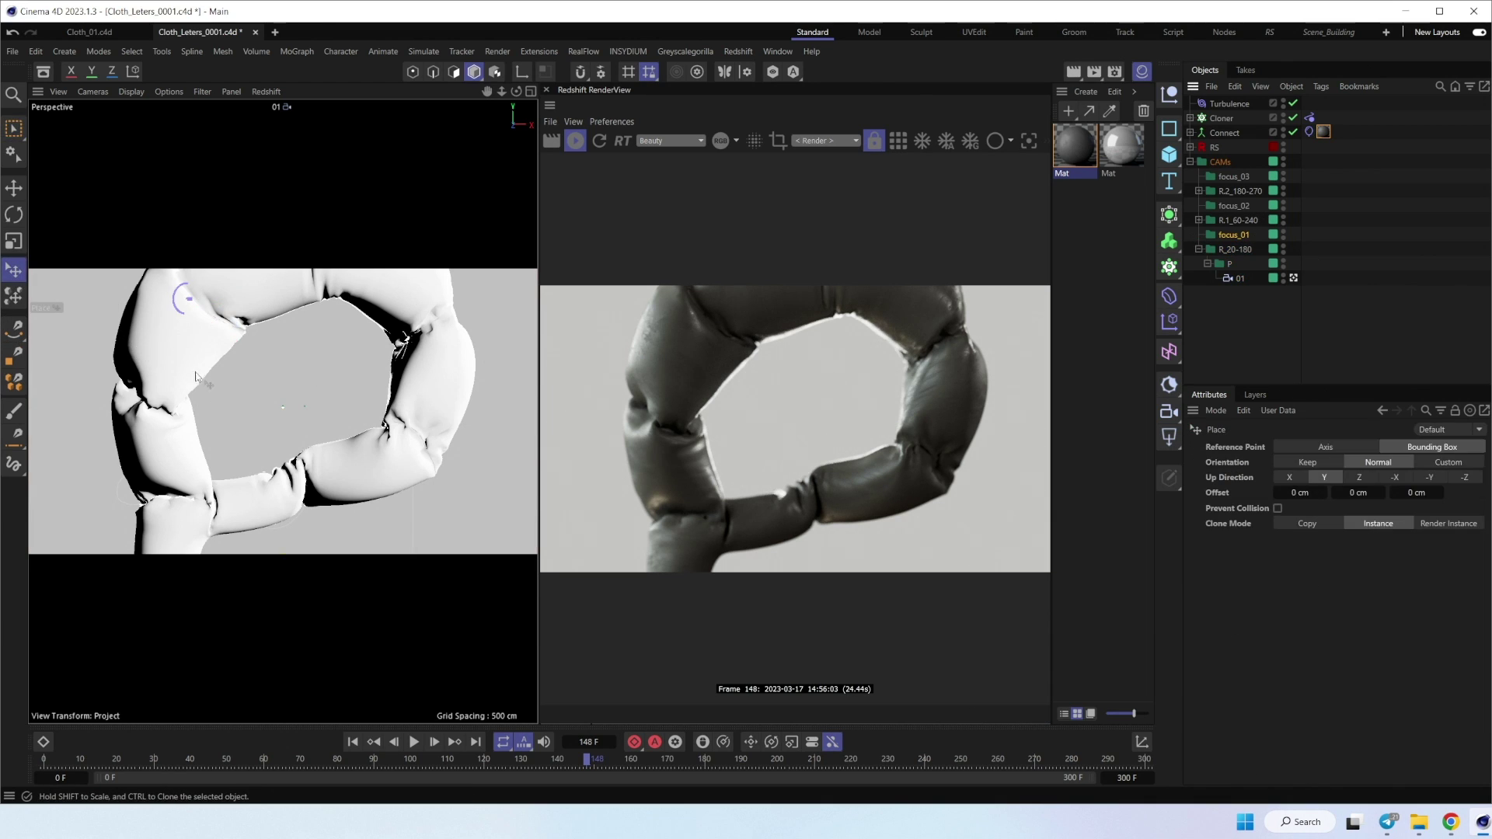
mouse_move(195, 376)
left_mouse_down()
mouse_move(190, 343)
mouse_move(433, 409)
mouse_move(427, 370)
left_mouse_up()
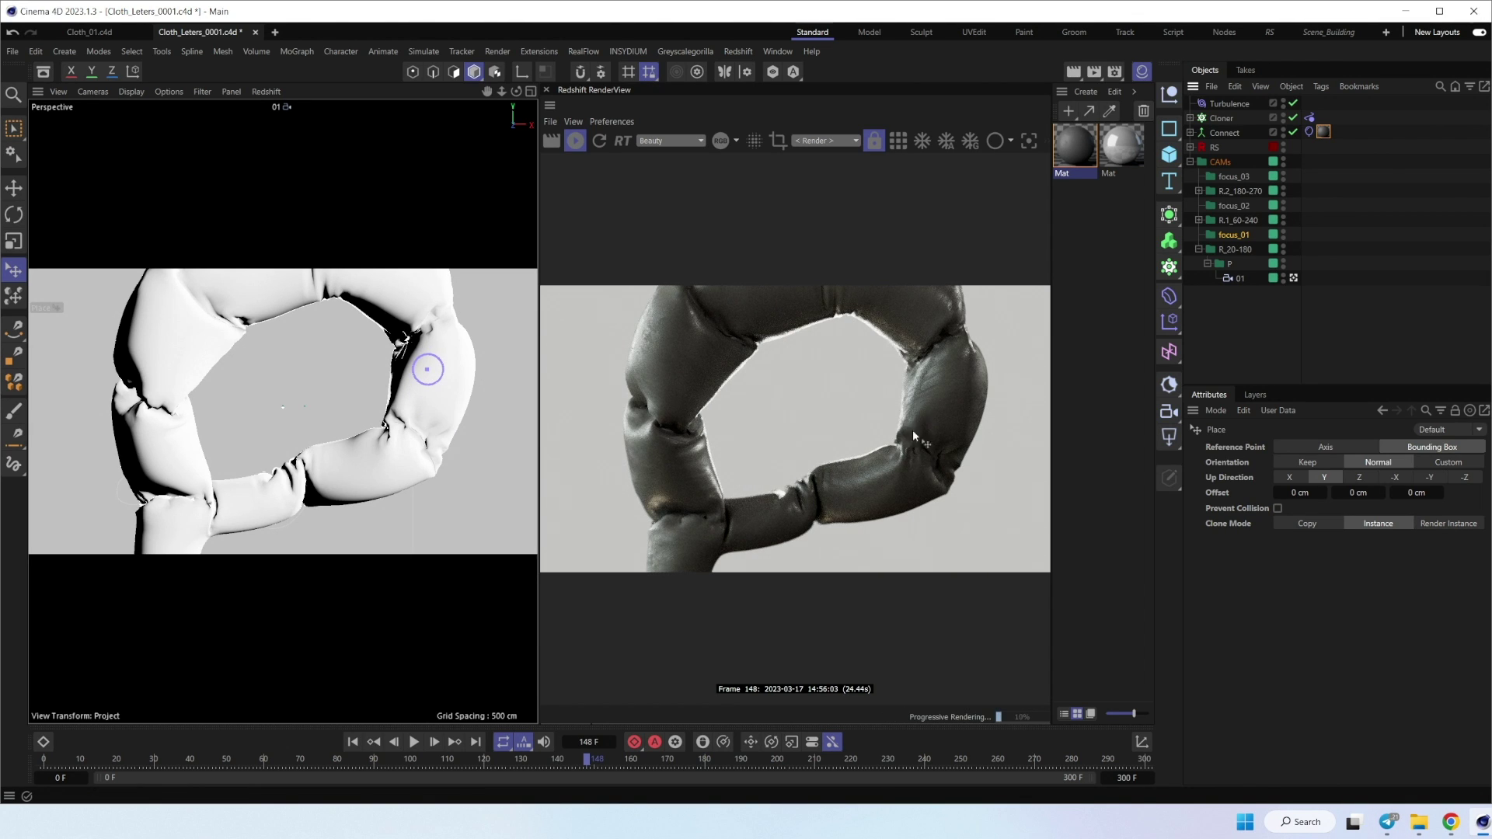
Step: Review camera 01's Bokeh settings, expanding them down to the diaphragm image
left_click(1239, 277)
left_click(1195, 684)
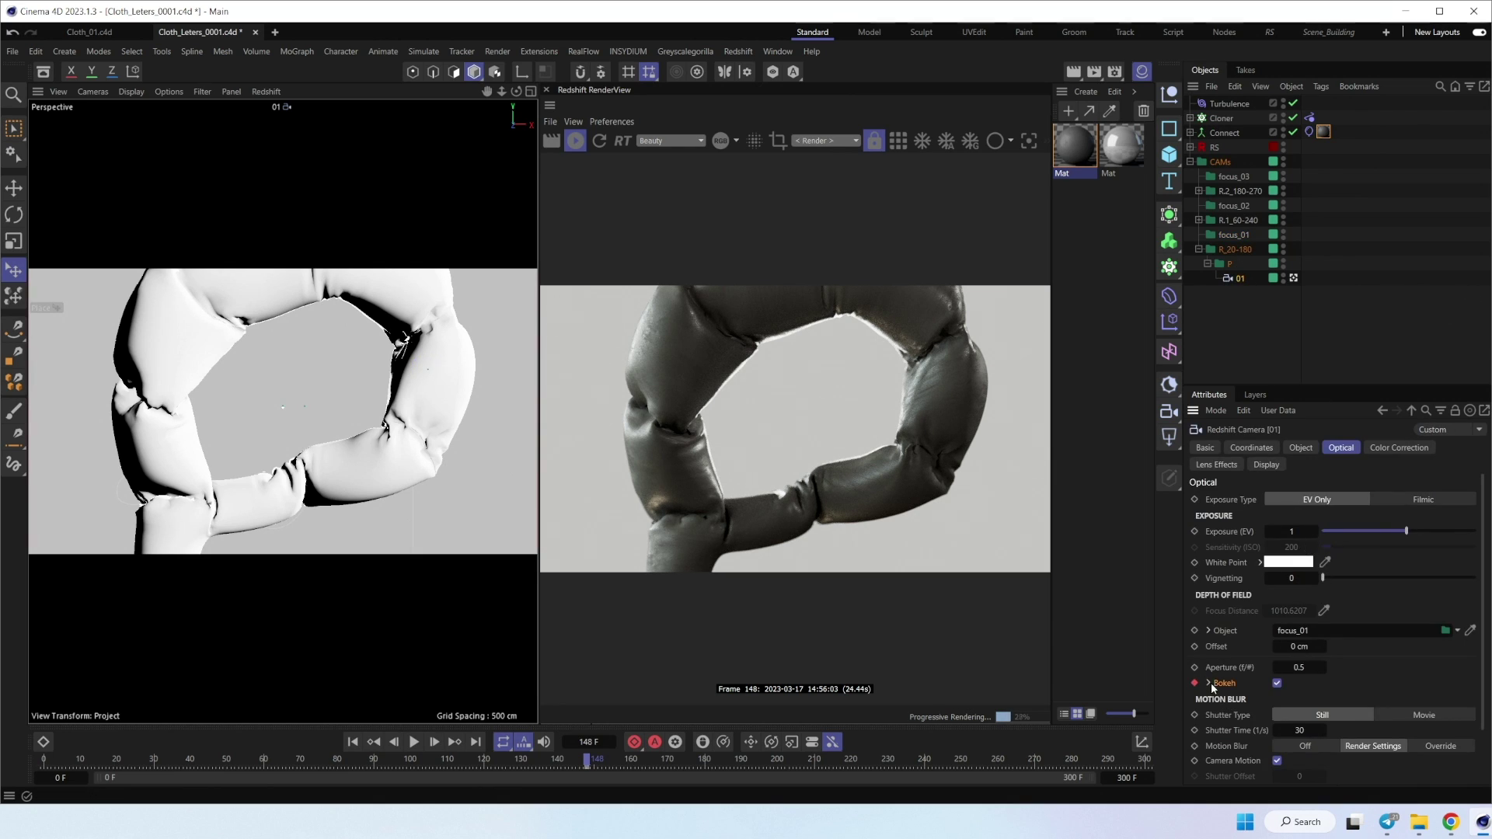
left_click(1210, 684)
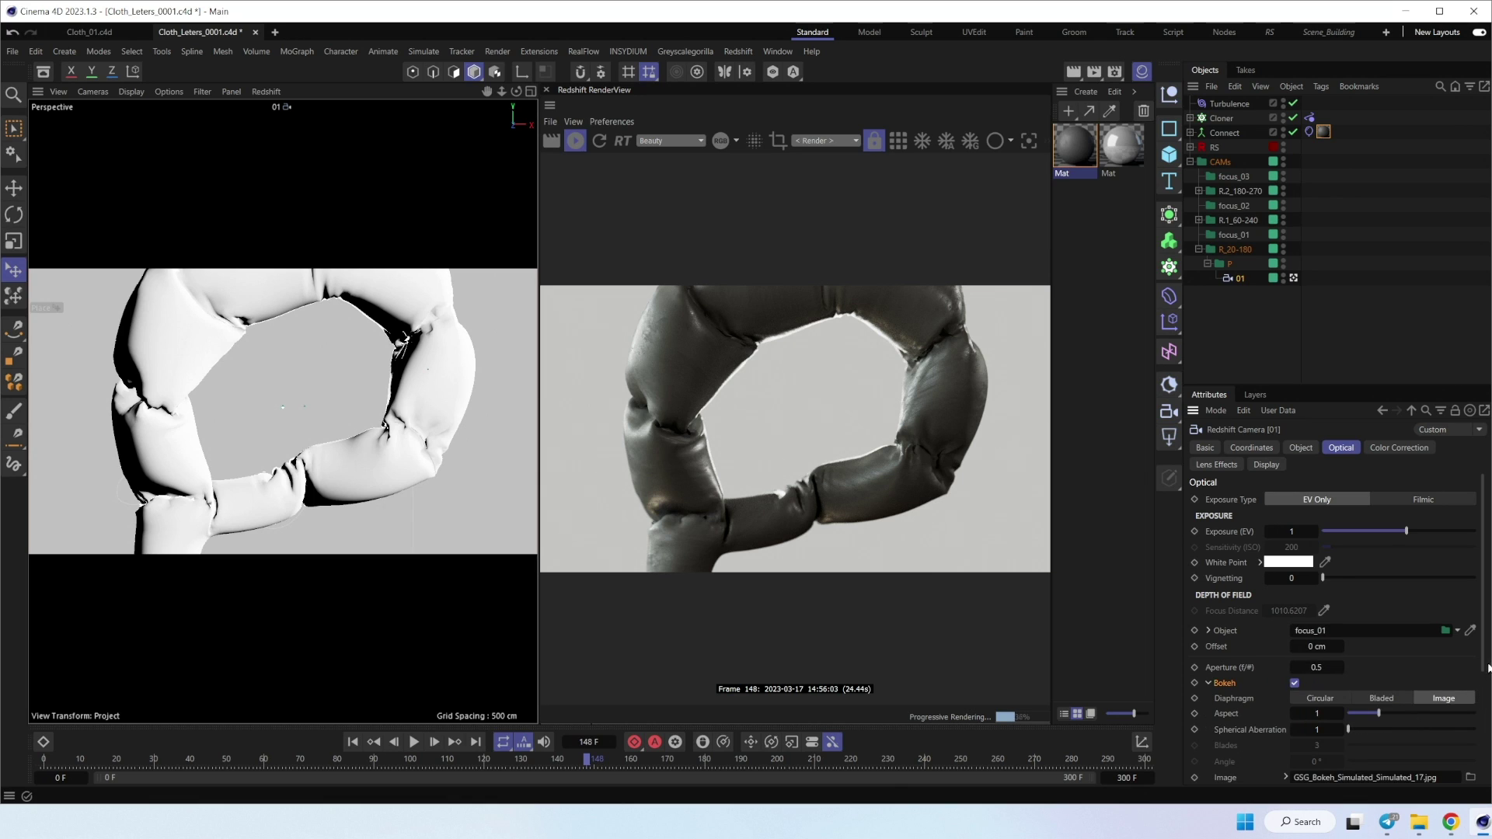
scroll(1324, 722, "down", 3)
left_click(1286, 618)
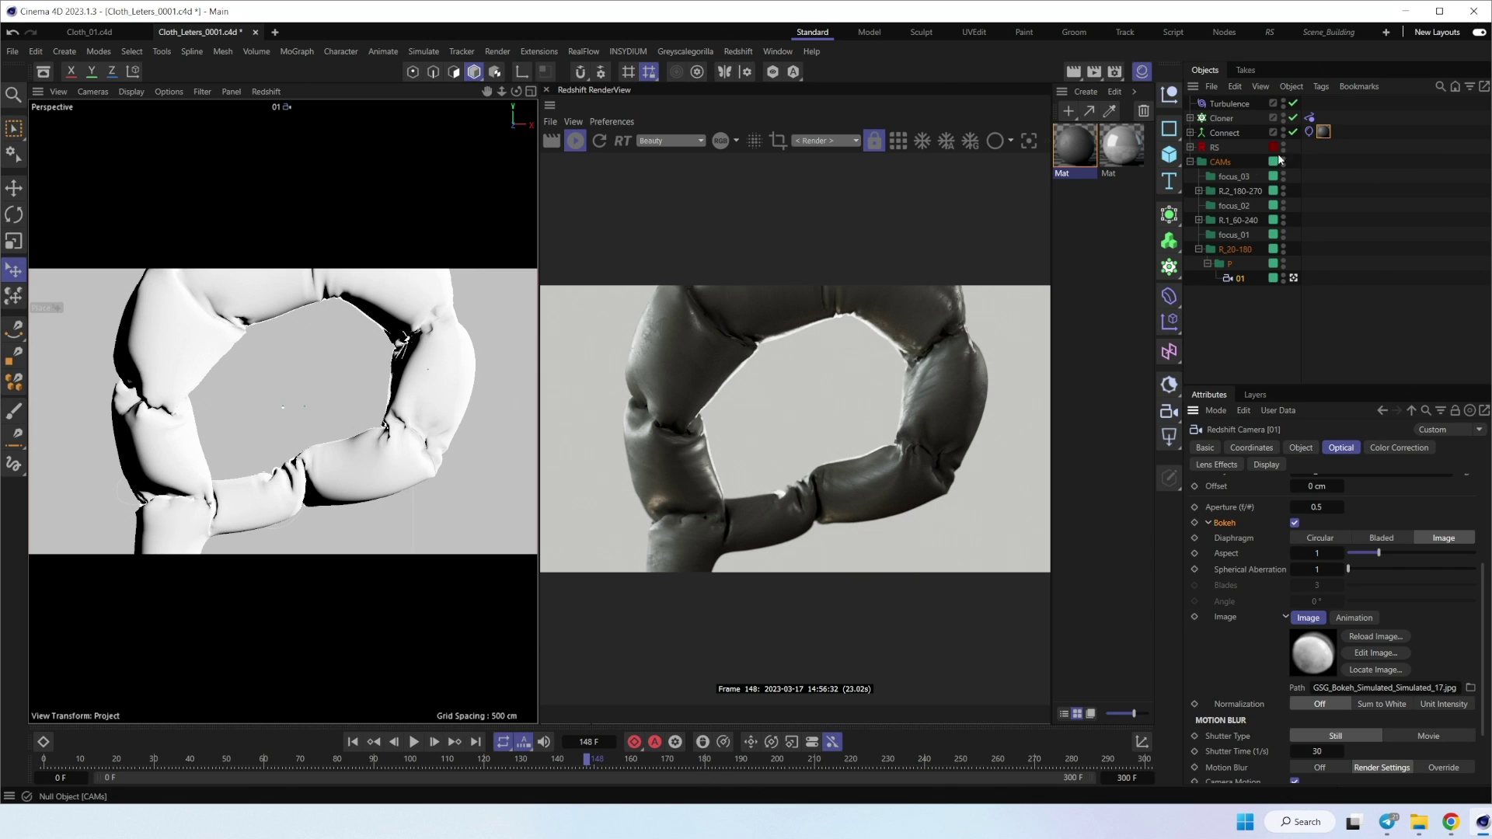
Step: Expand the Connect hierarchy and add a Subdivision Surface as the parent of the Connect object
left_click(1190, 133)
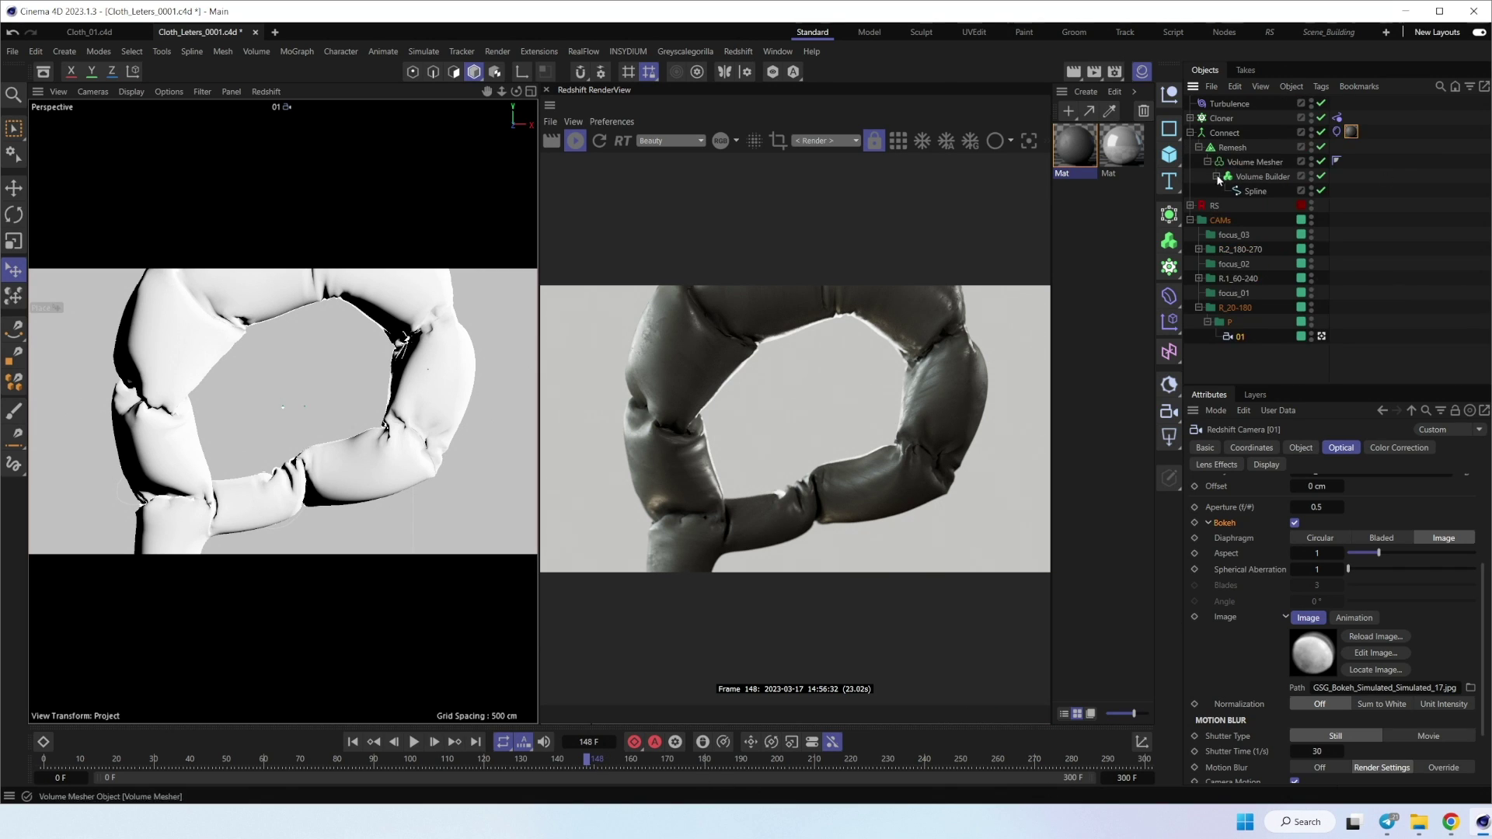
left_click(1225, 133)
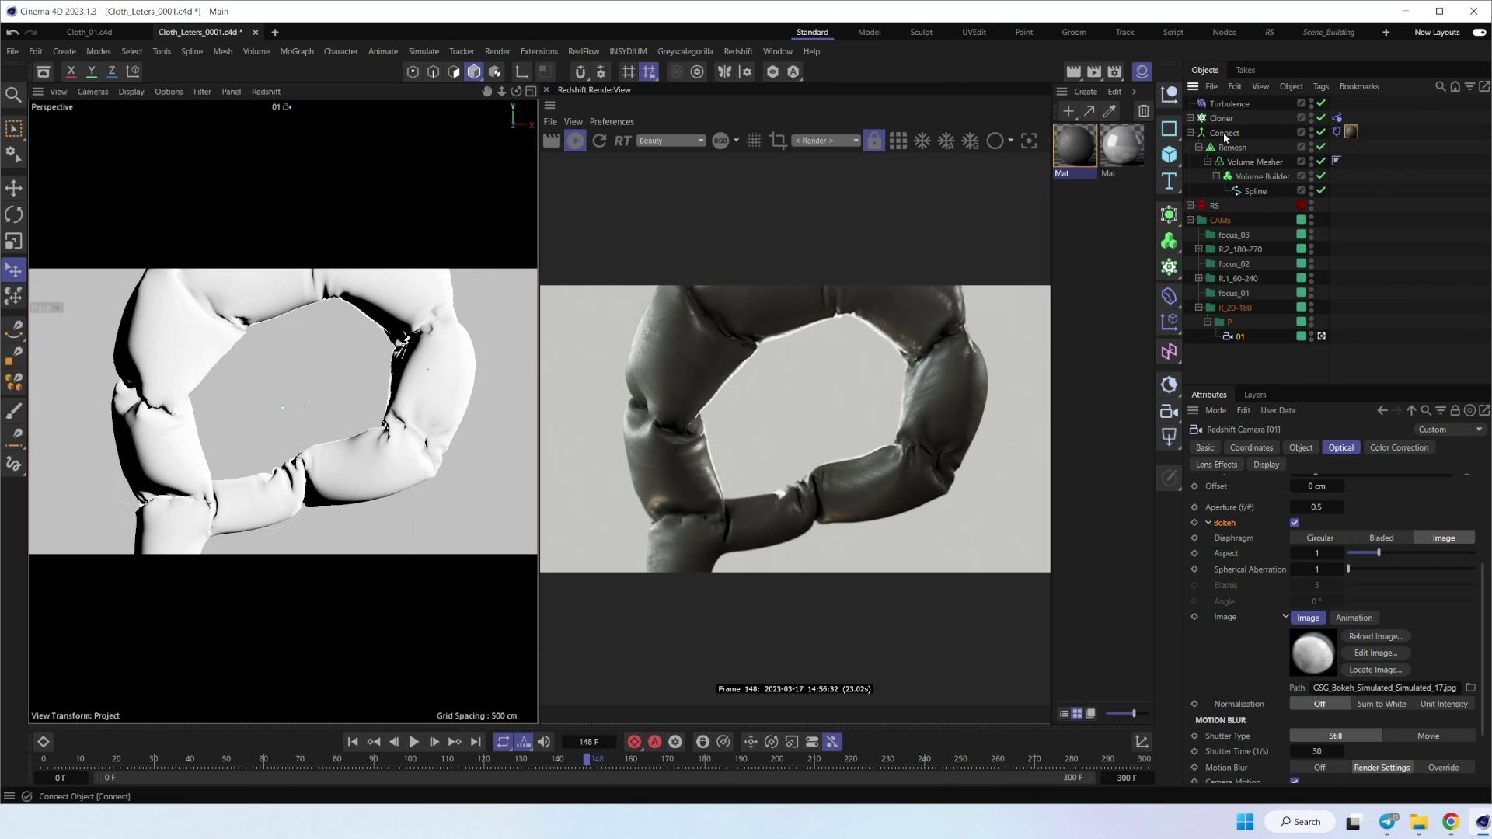
left_click(1170, 214, "alt")
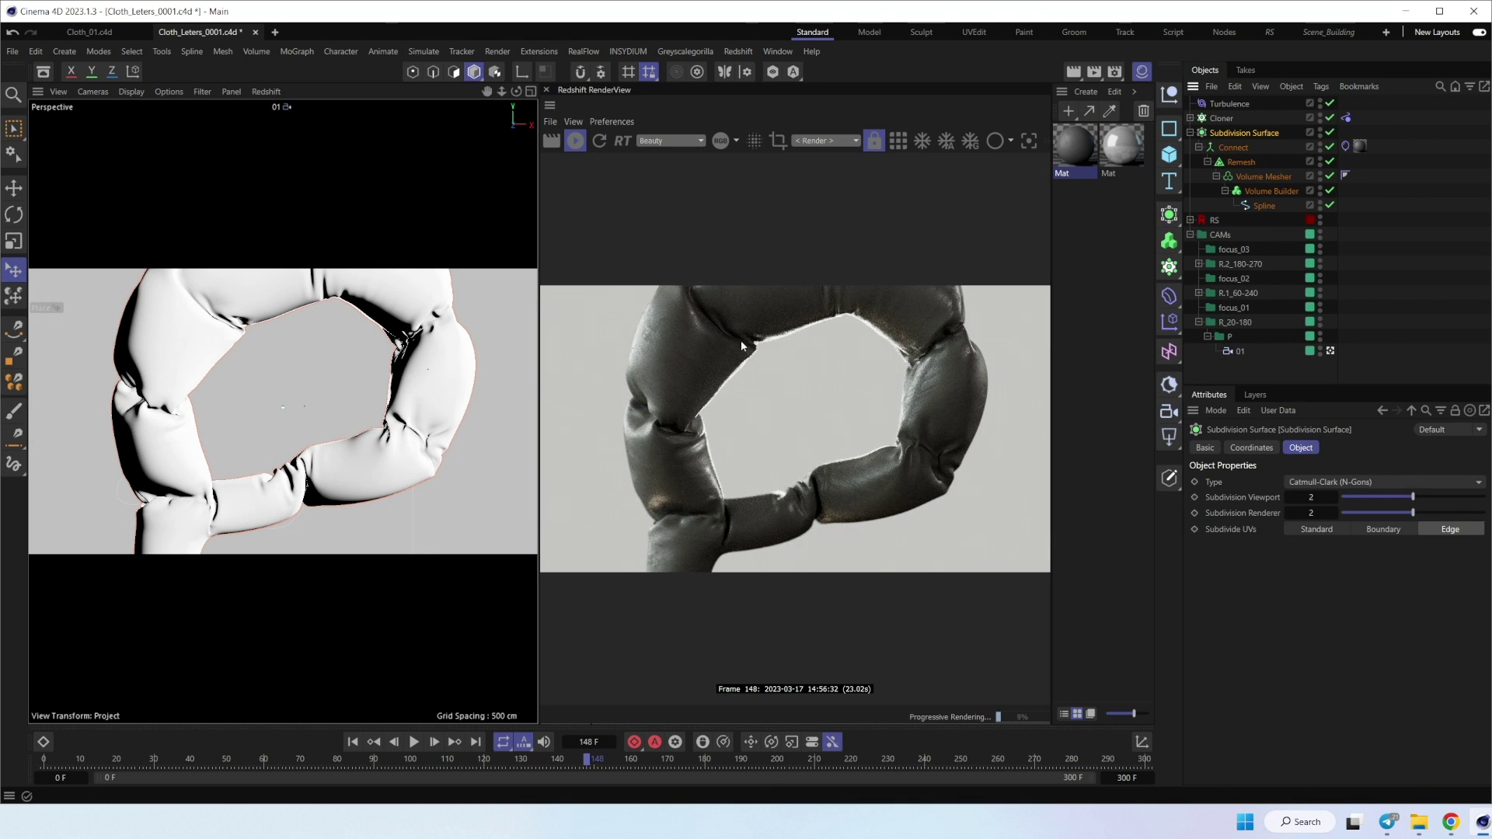
Step: Examine the subdivided cloth's folds and wrinkles up close along the loop's lower segments in the live render
scroll(445, 381, "up", 10)
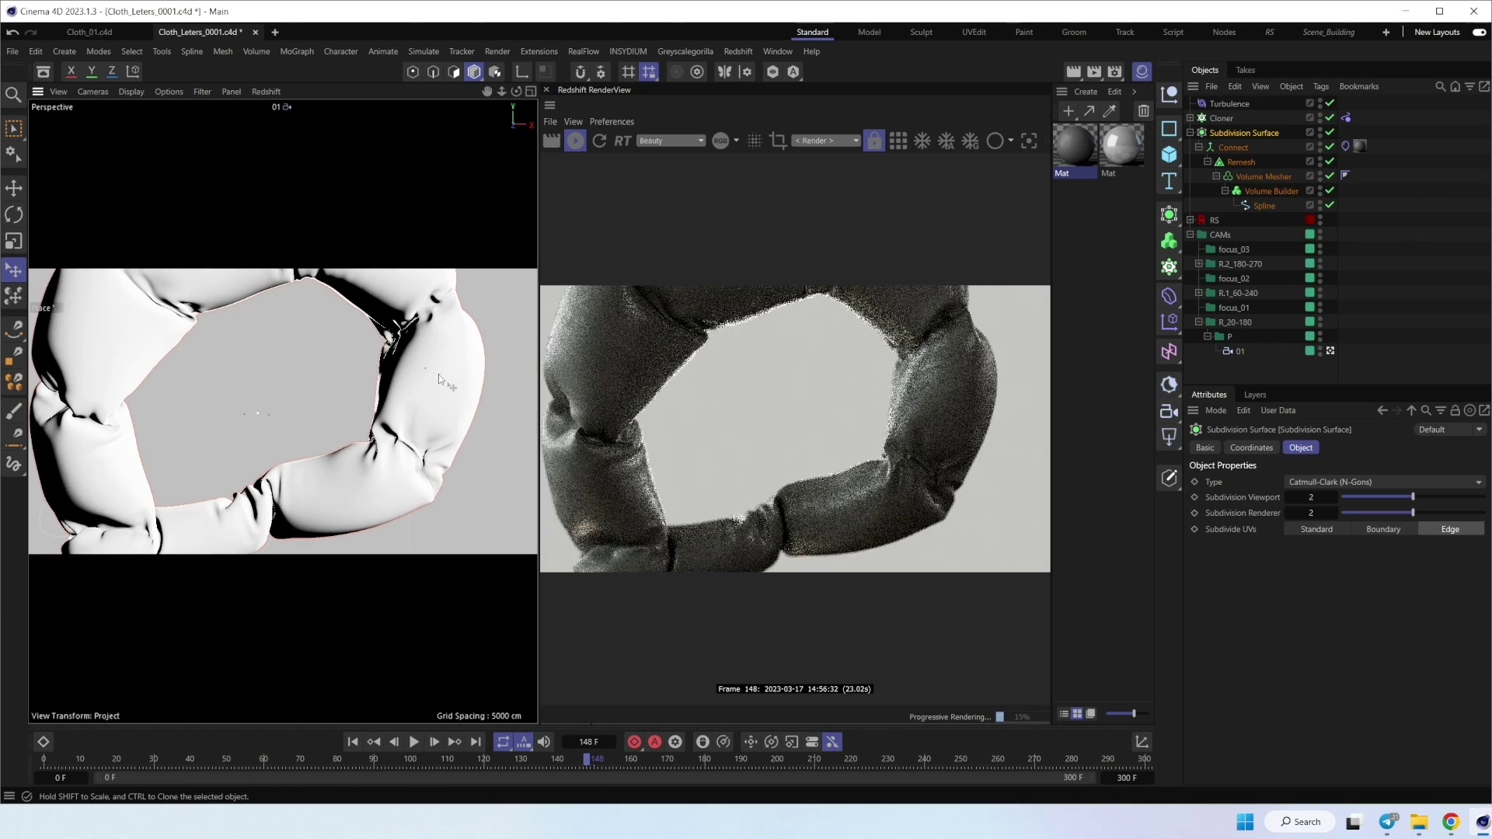
scroll(423, 370, "up", 3)
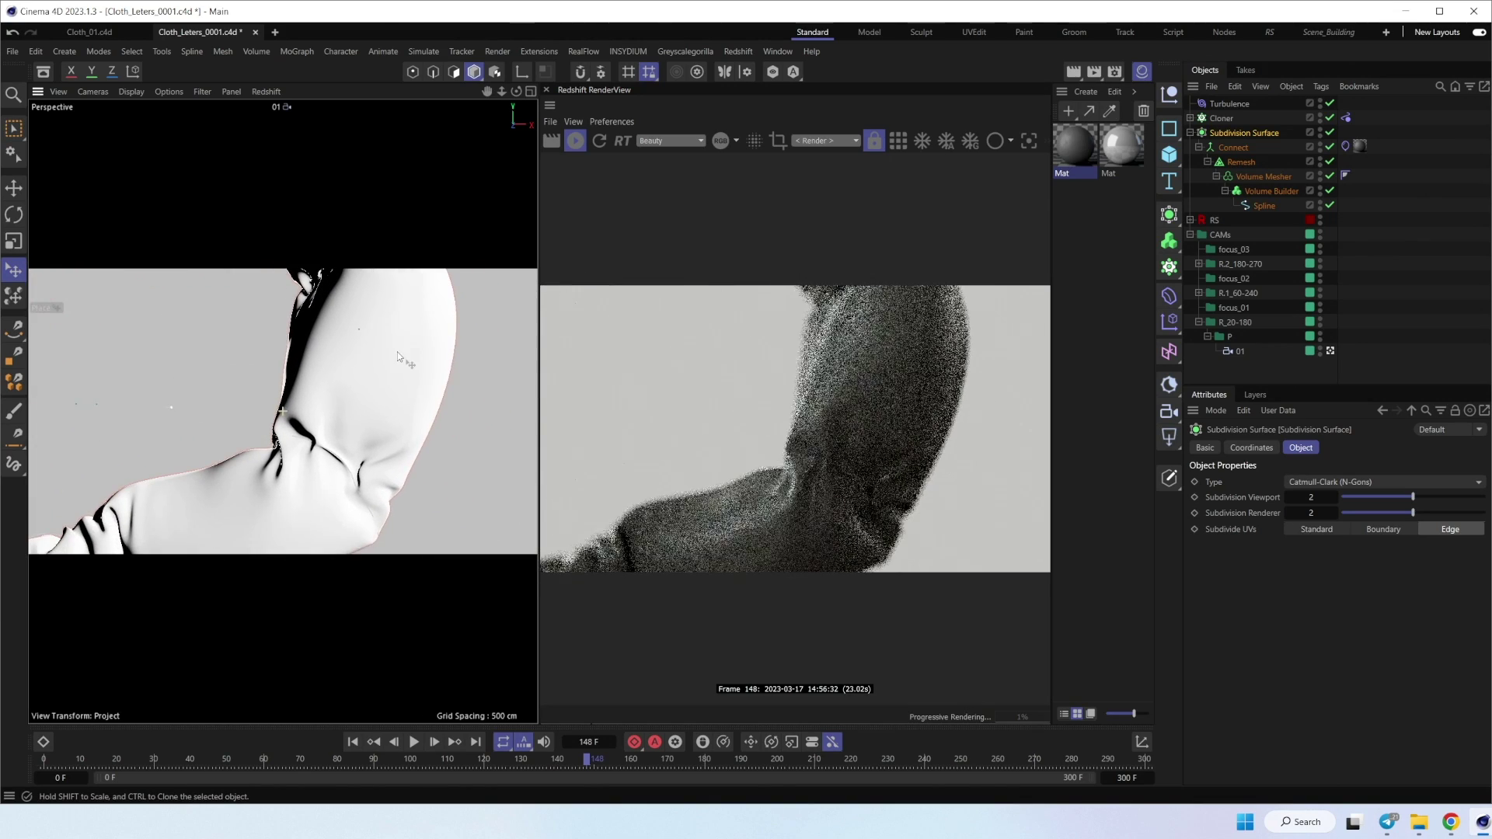
scroll(401, 388, "up", 3)
scroll(433, 365, "up", 3)
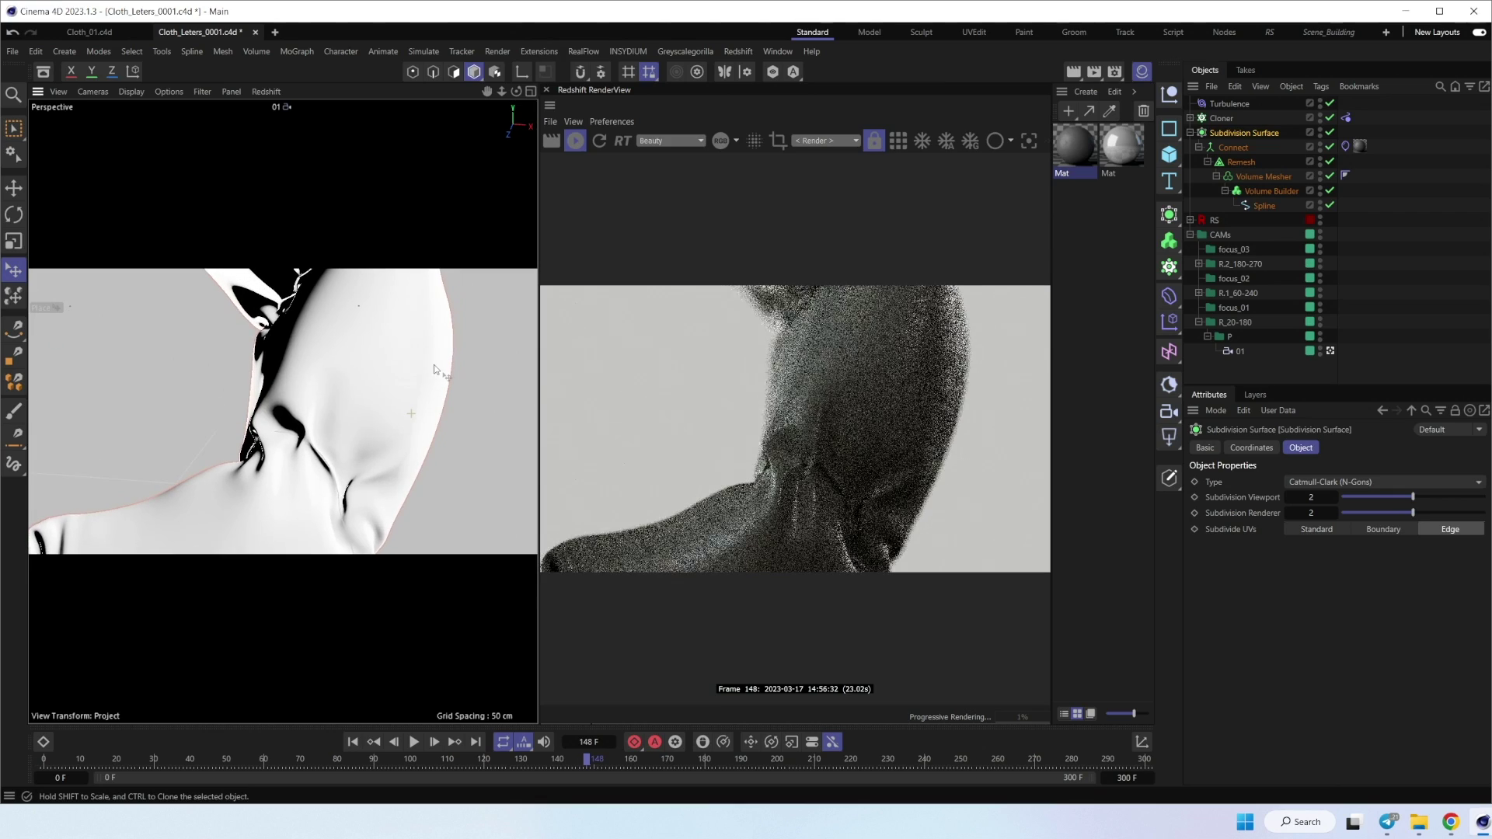
scroll(454, 363, "up", 3)
scroll(455, 363, "up", 3)
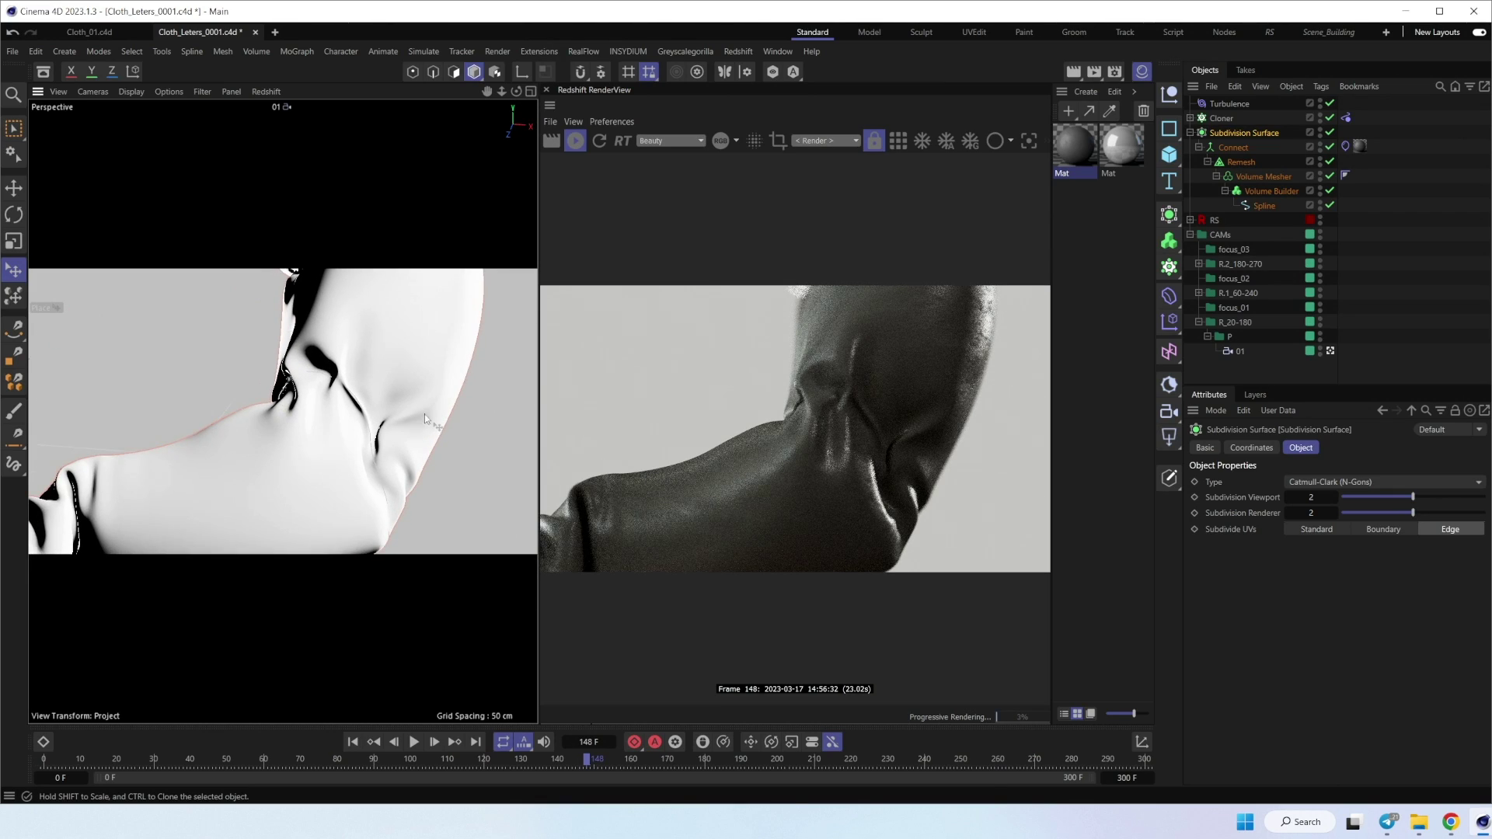
scroll(451, 369, "up", 3)
scroll(389, 428, "up", 2)
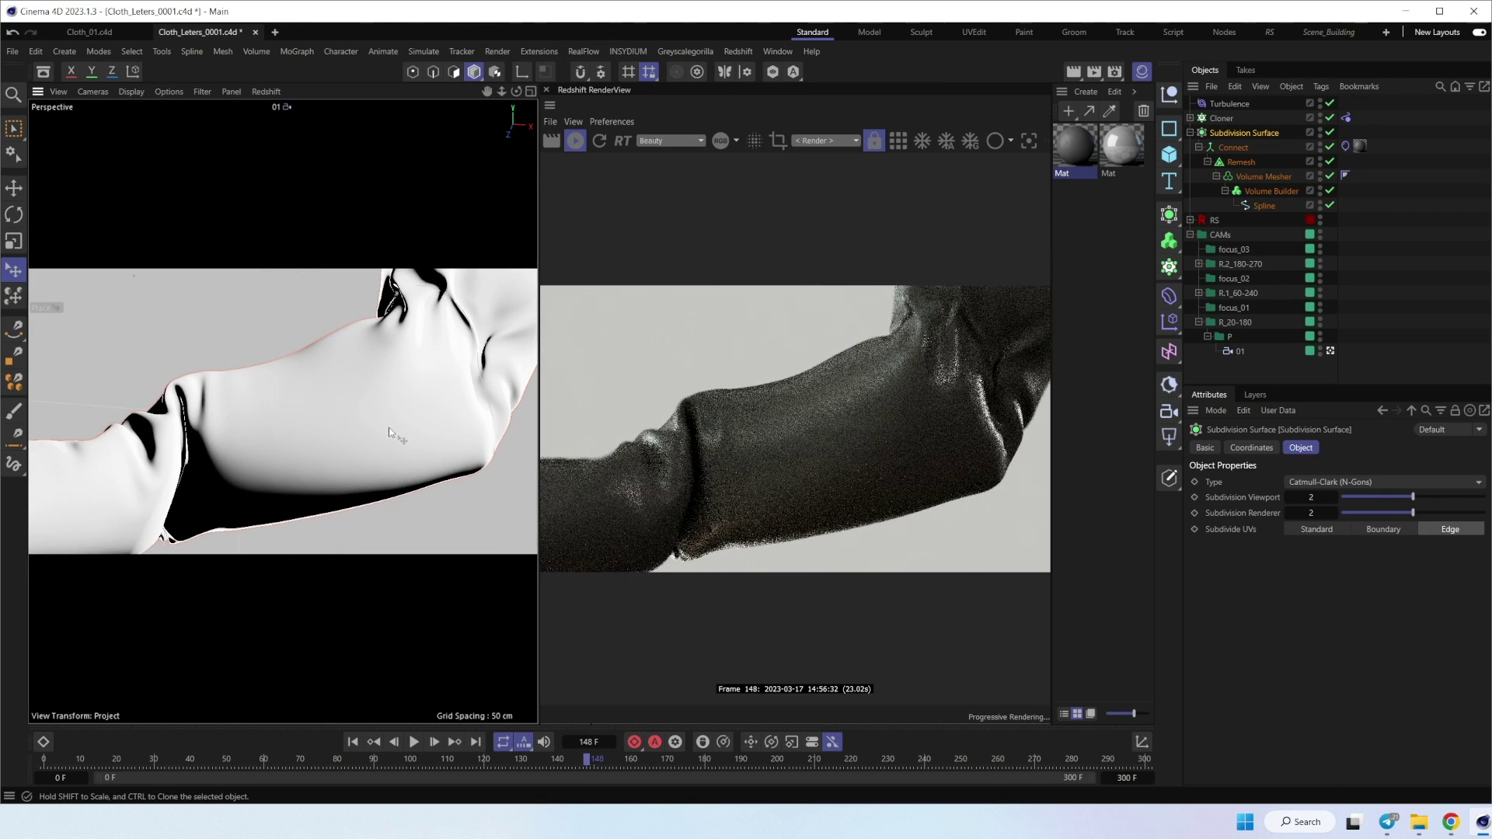